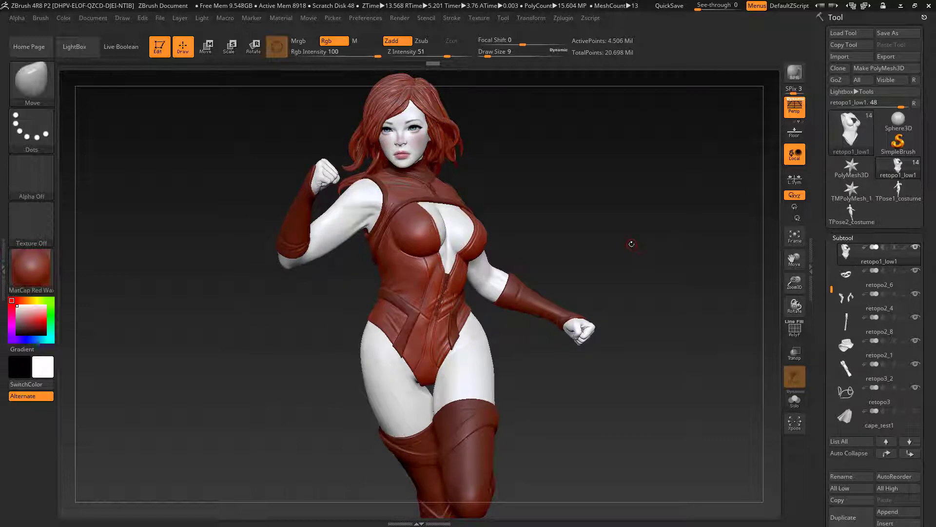
Step: Isolate the retopo1_low1 bodysuit subtool in Solo mode and switch its material to MatCap Gray
drag(630, 243, 650, 242)
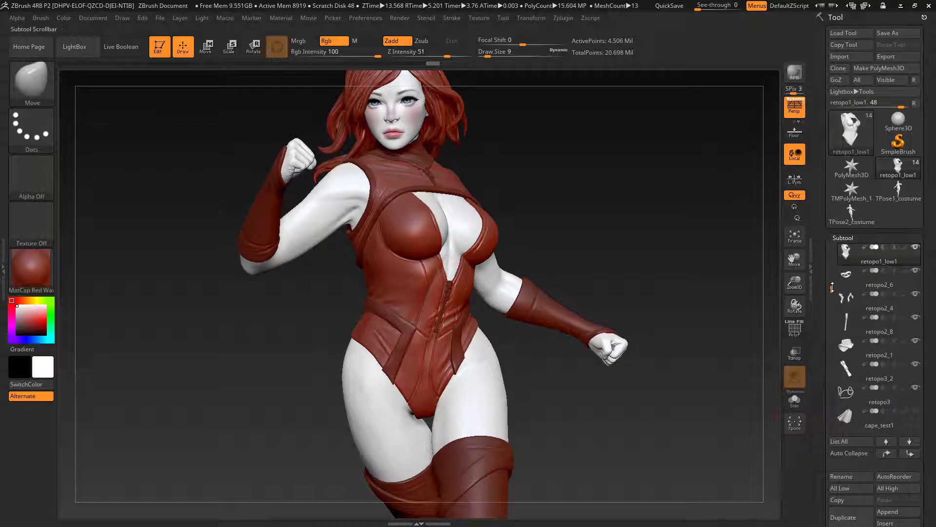
drag(832, 288, 832, 274)
click(795, 400)
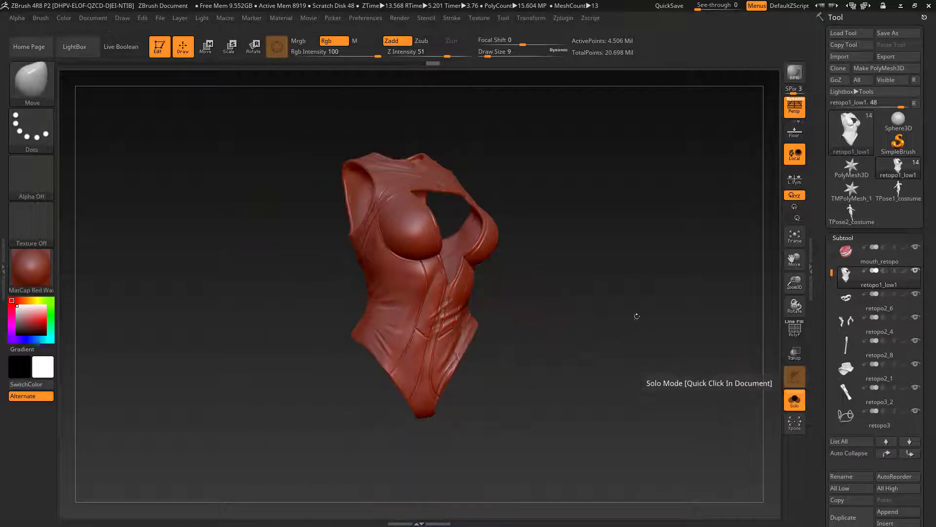
drag(635, 318, 631, 349)
drag(631, 349, 615, 332)
click(12, 272)
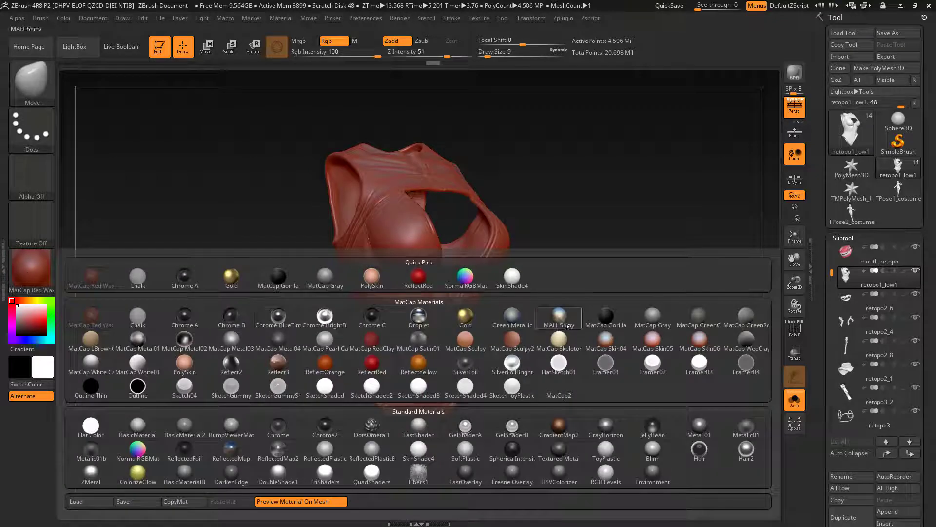
click(656, 319)
Step: Step the bodysuit down to its lowest subdivision level and display its polygroup colours without wireframe lines
drag(600, 328, 599, 322)
key(shift+d)
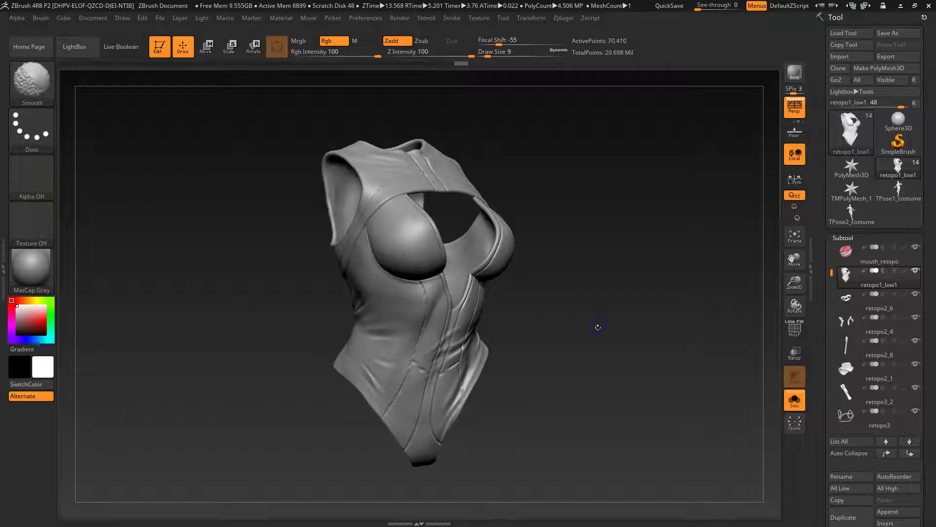
click(794, 328)
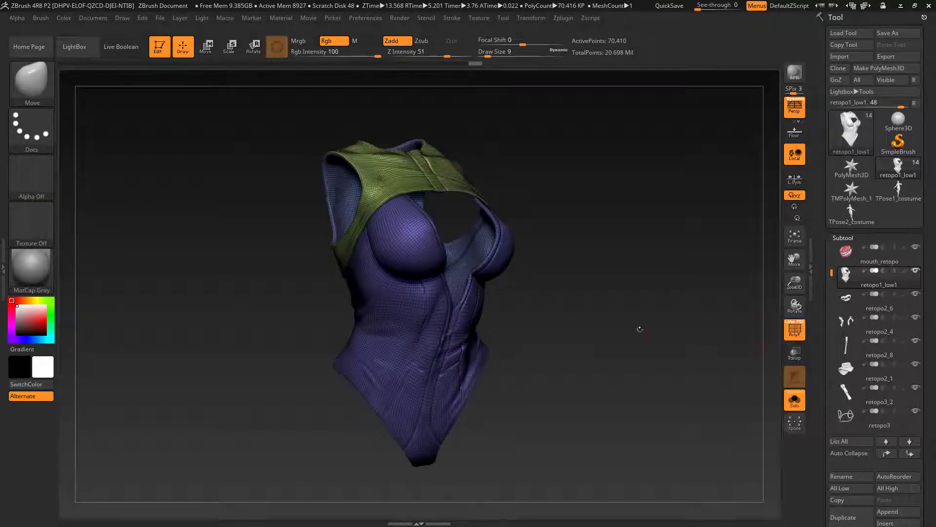
alt+drag(622, 319, 642, 323)
click(788, 323)
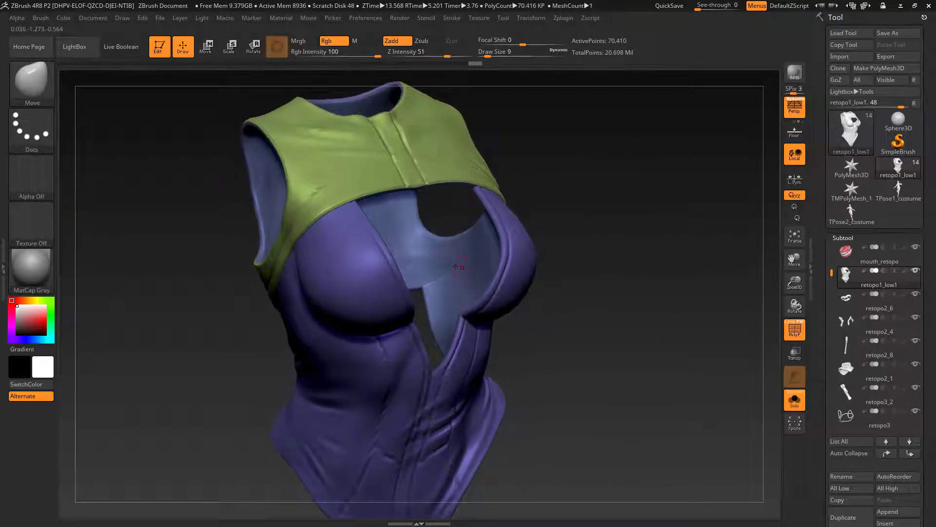
Step: Hide the bodysuit's inner lining polygroup to inspect the outer shell, and show the whole mesh again
key(shift)
ctrl+shift+click(444, 257)
drag(561, 306, 614, 316)
ctrl+shift+click(636, 319)
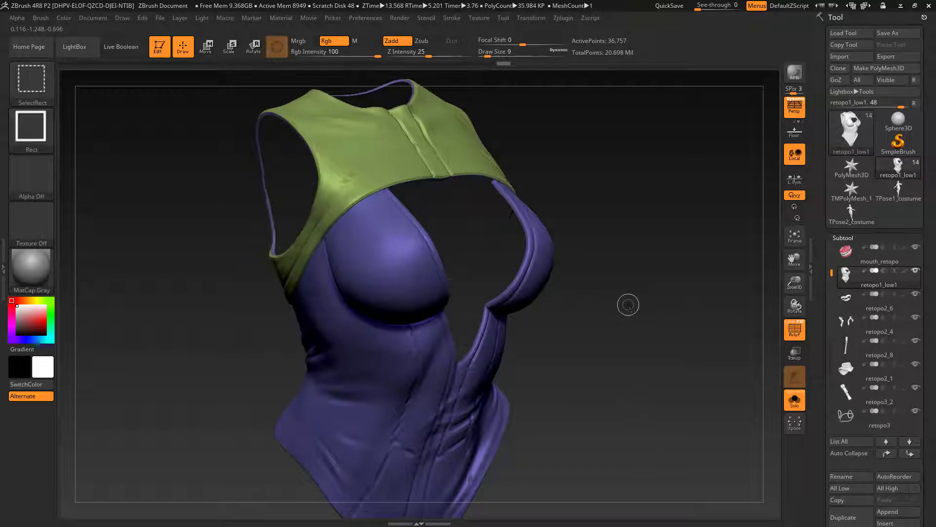
ctrl+shift+click(634, 312)
mouse_move(654, 320)
mouse_down()
mouse_move(634, 317)
mouse_move(643, 318)
mouse_up()
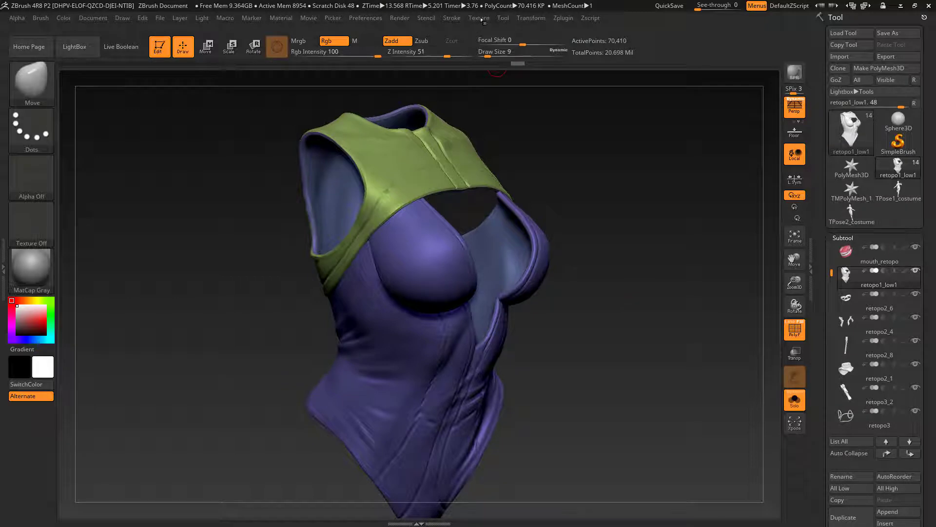
Step: Unwrap the bodysuit with UV Master, with Symmetry turned off and Polygroups turned on
click(564, 20)
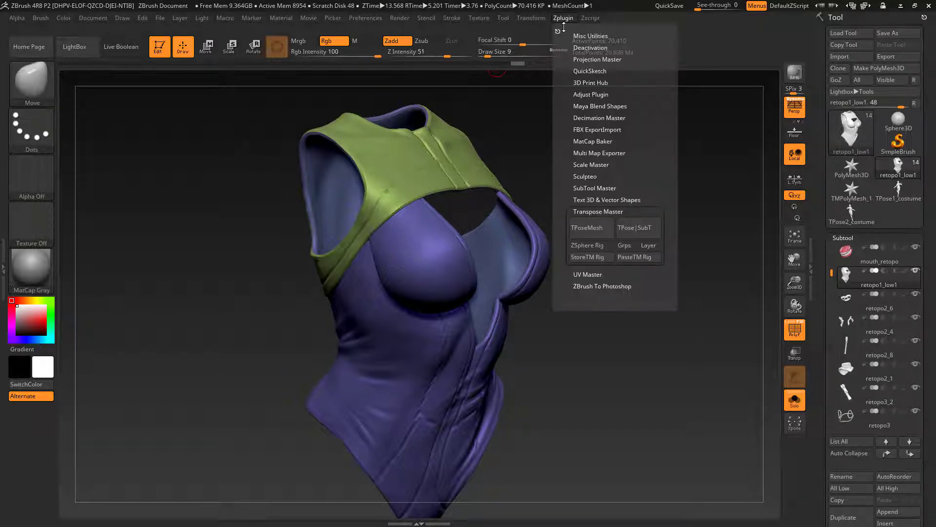
click(610, 211)
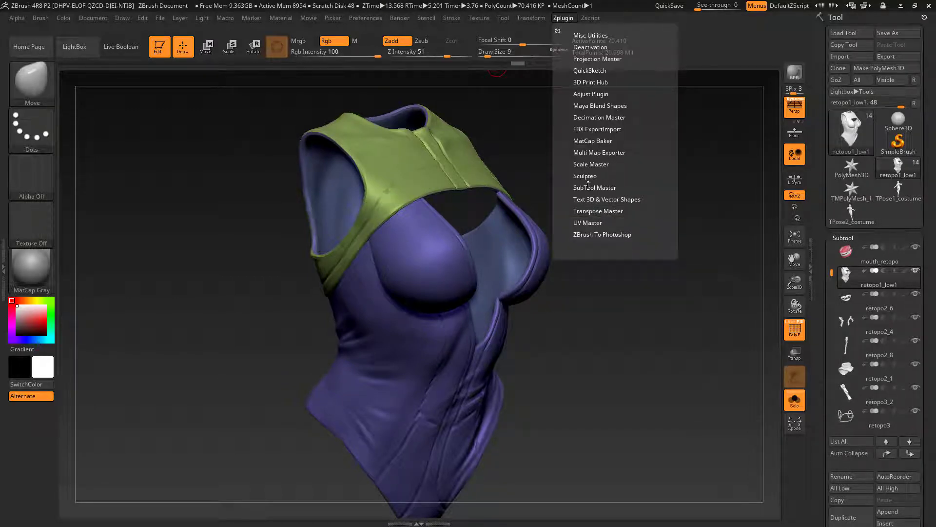
click(587, 222)
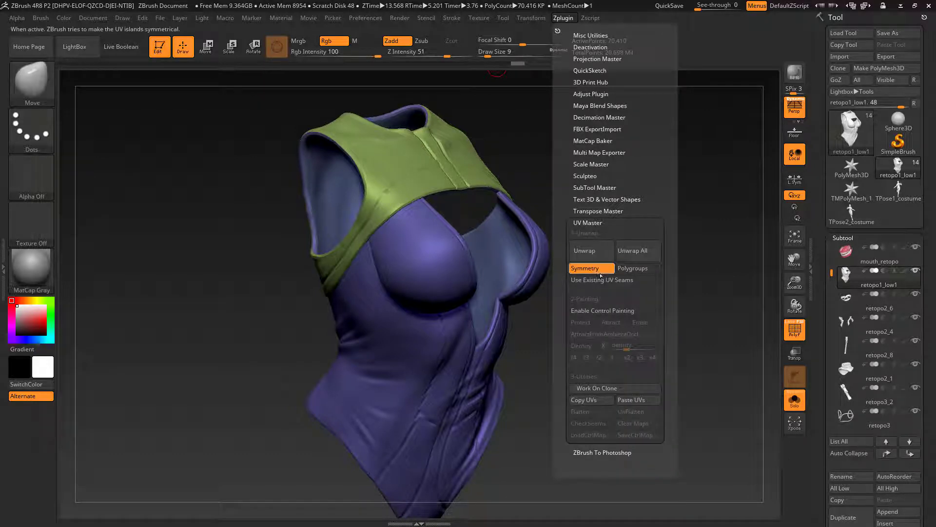
click(597, 271)
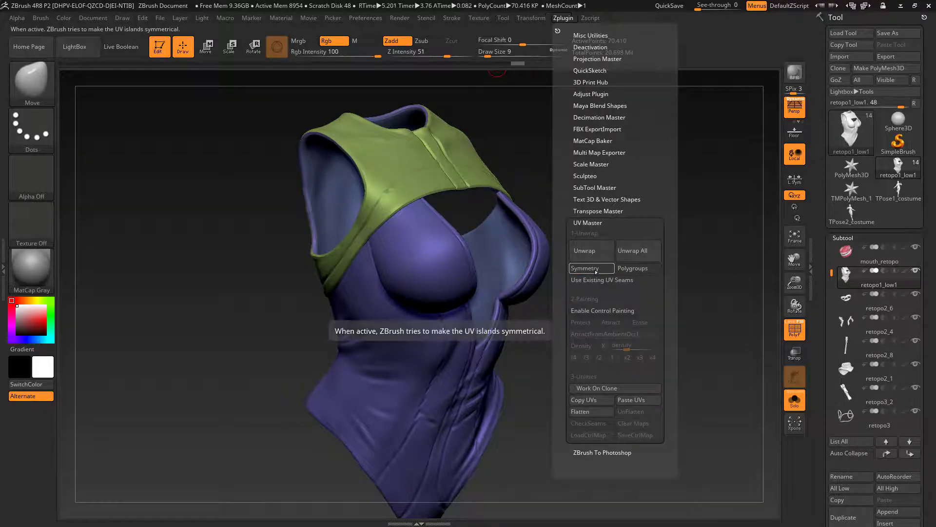
click(632, 268)
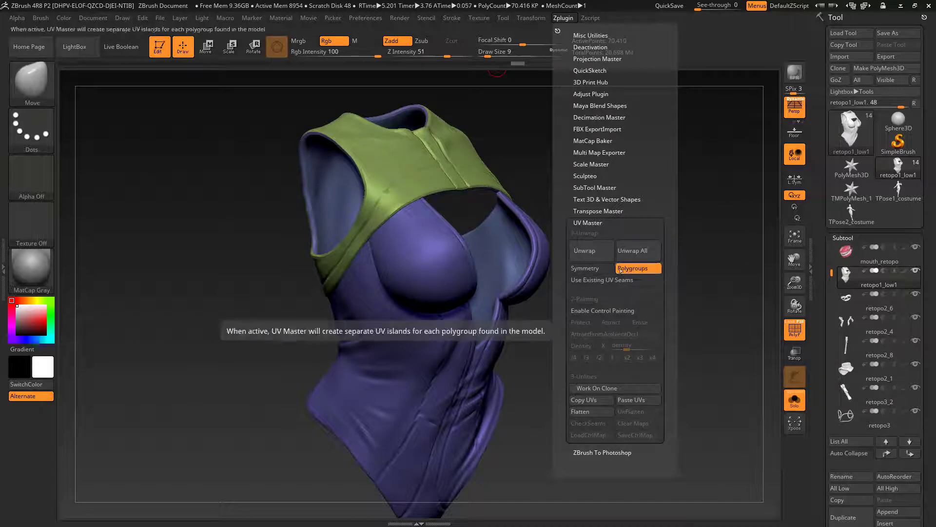
click(591, 252)
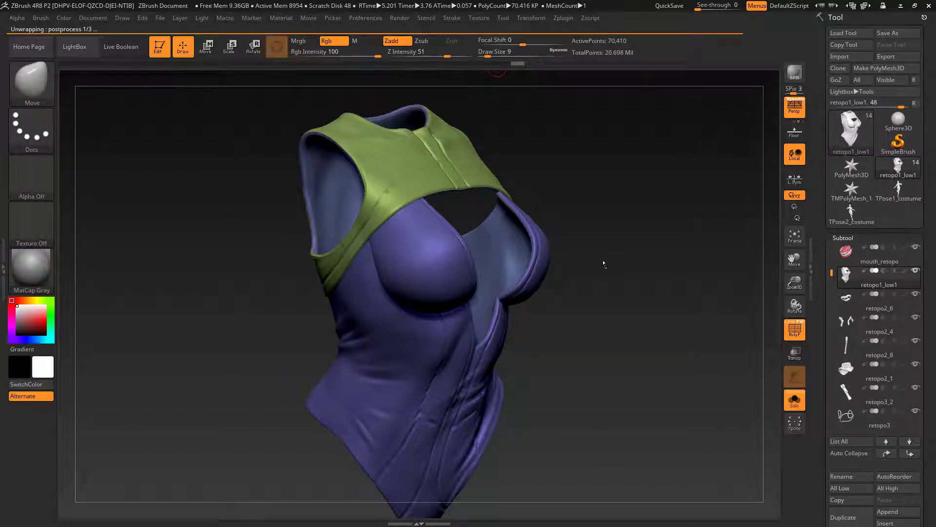
Step: Morph the bodysuit to its flat UV layout to examine the UV islands, and return it to its 3D shape
alt+drag(625, 312, 571, 266)
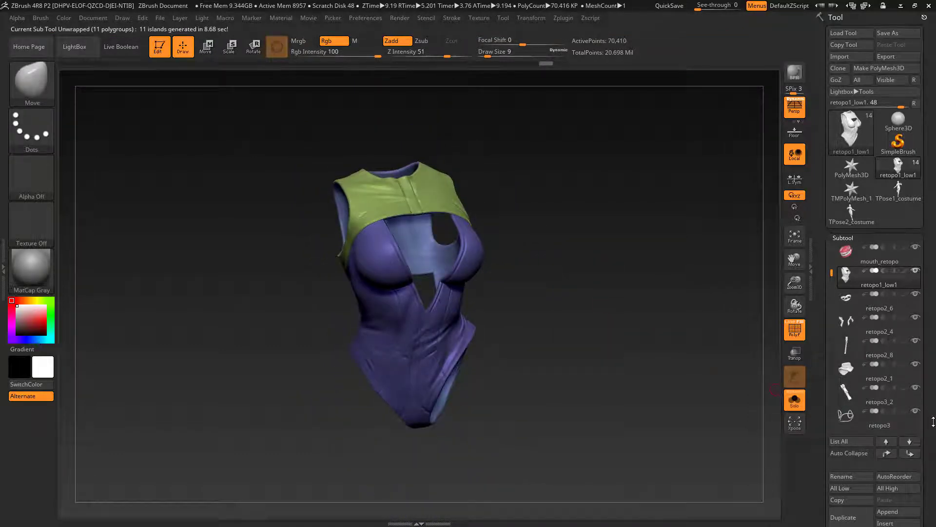
scroll(933, 421, down, 10)
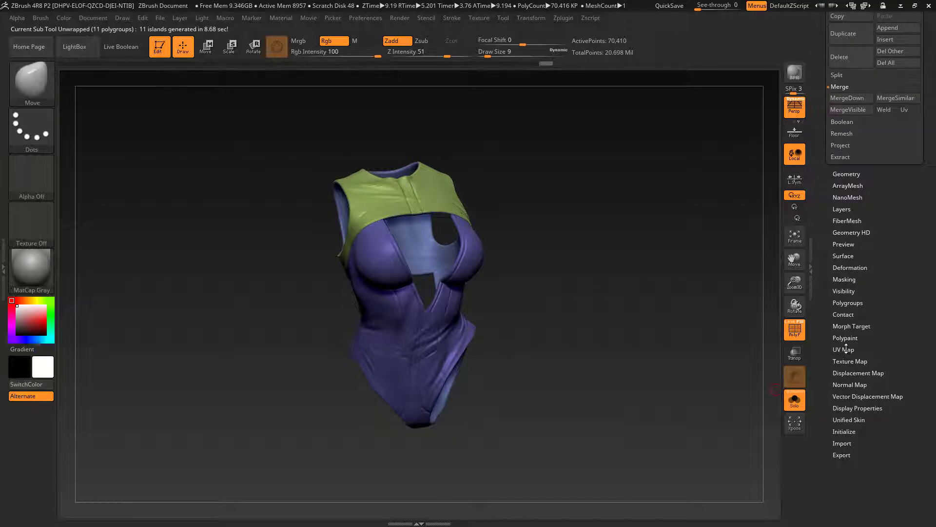
click(846, 347)
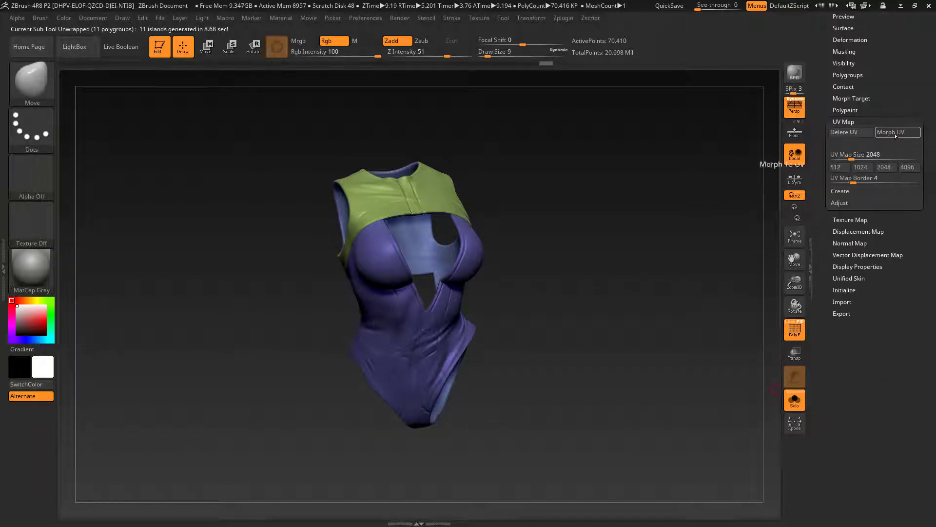
click(895, 134)
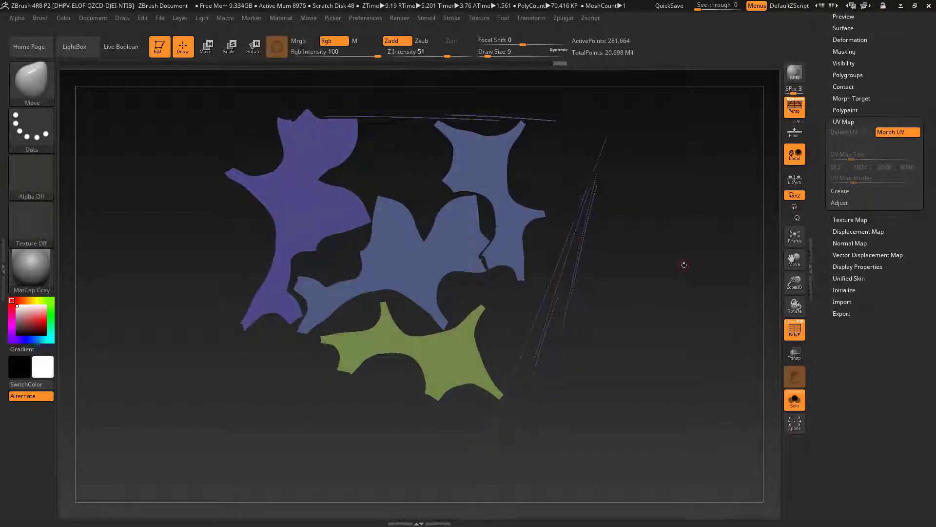
drag(684, 265, 669, 308)
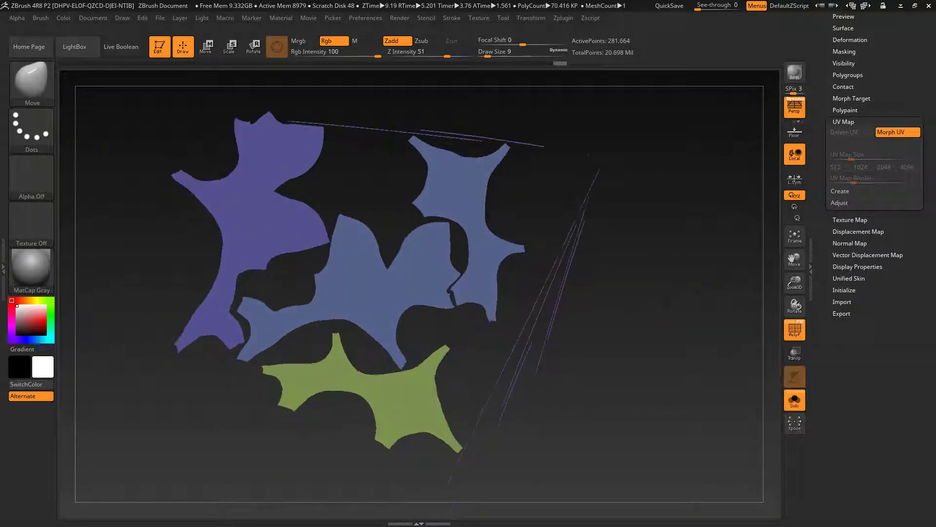
click(890, 132)
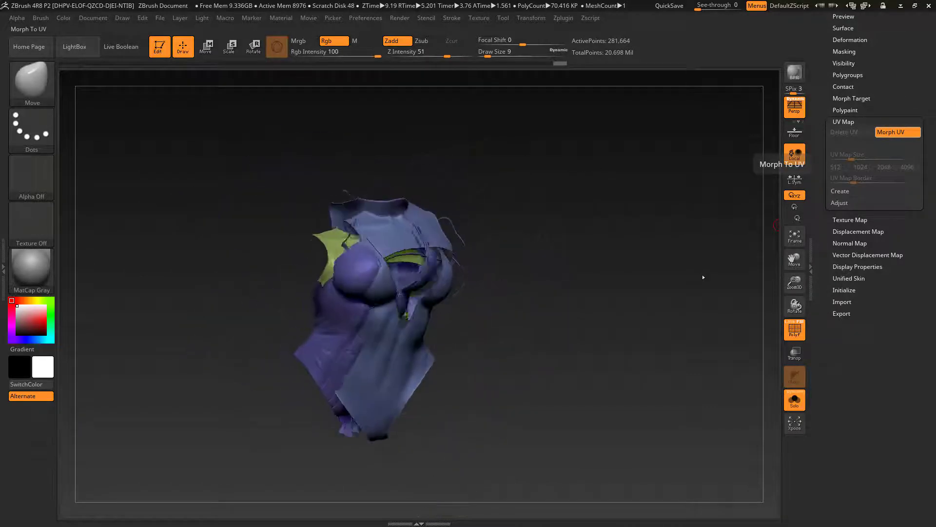
alt+drag(689, 286, 677, 328)
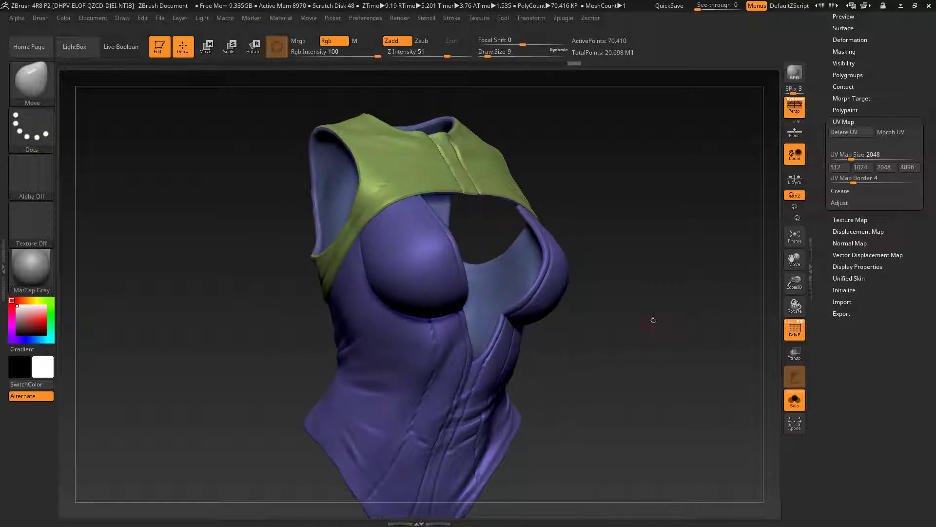
Step: Raise the bodysuit back to its highest subdivision level and turn off the polygroup display
key(ctrl+d)
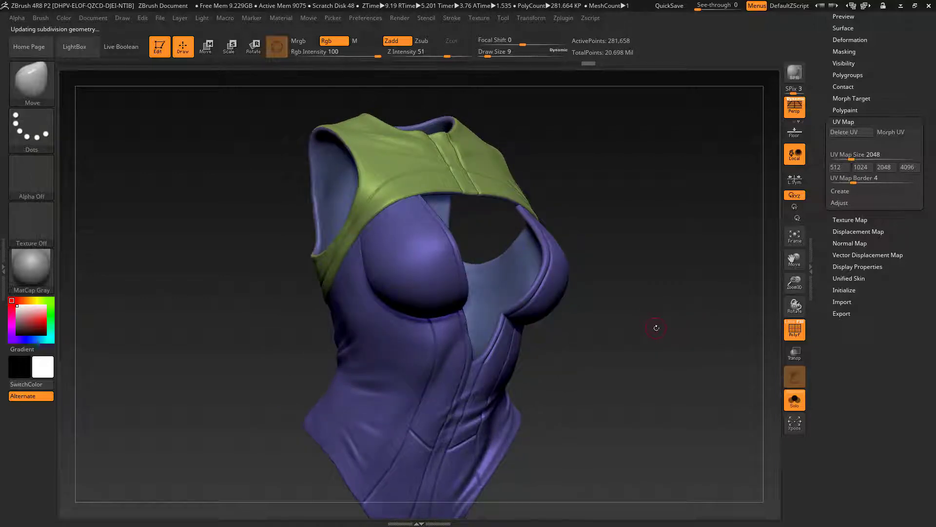
click(795, 329)
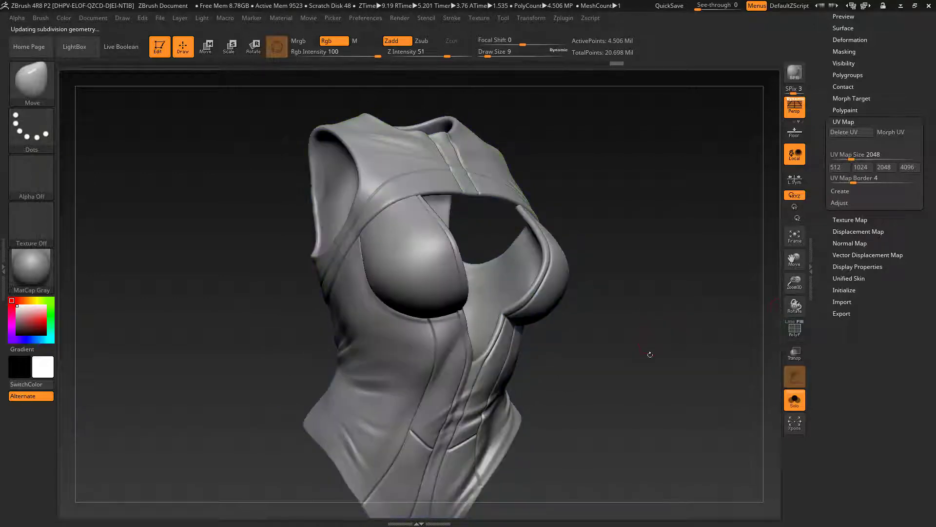
drag(666, 334, 644, 335)
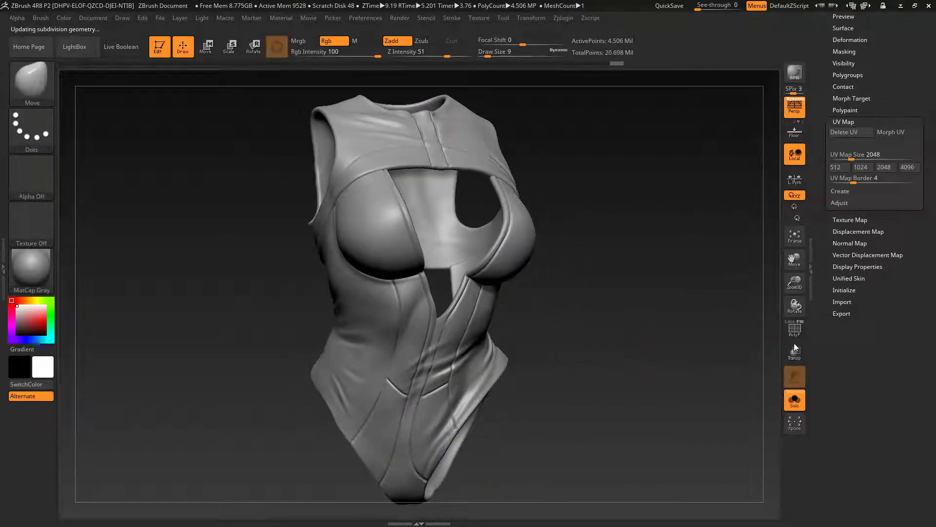
Step: Store a morph target for the high-resolution bodysuit
mouse_move(876, 318)
mouse_down()
mouse_move(884, 338)
mouse_move(889, 304)
mouse_up()
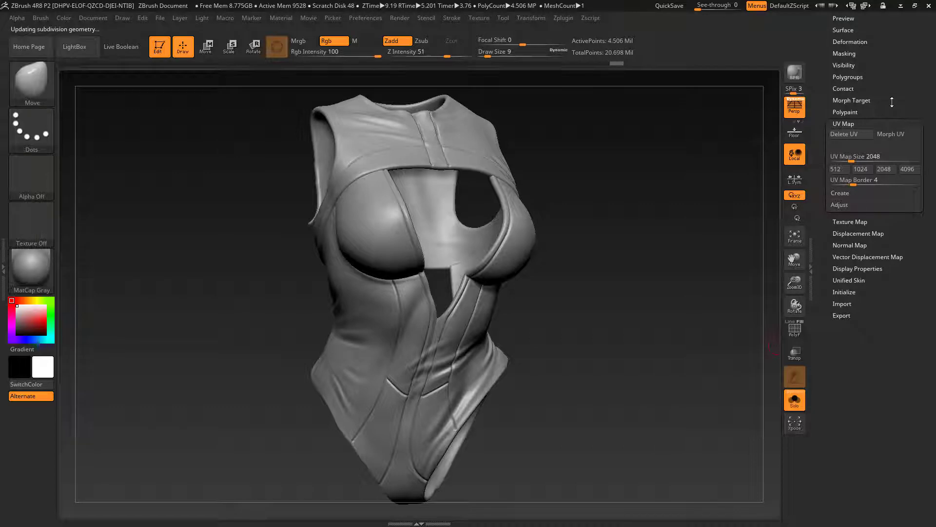
scroll(892, 131, up, 3)
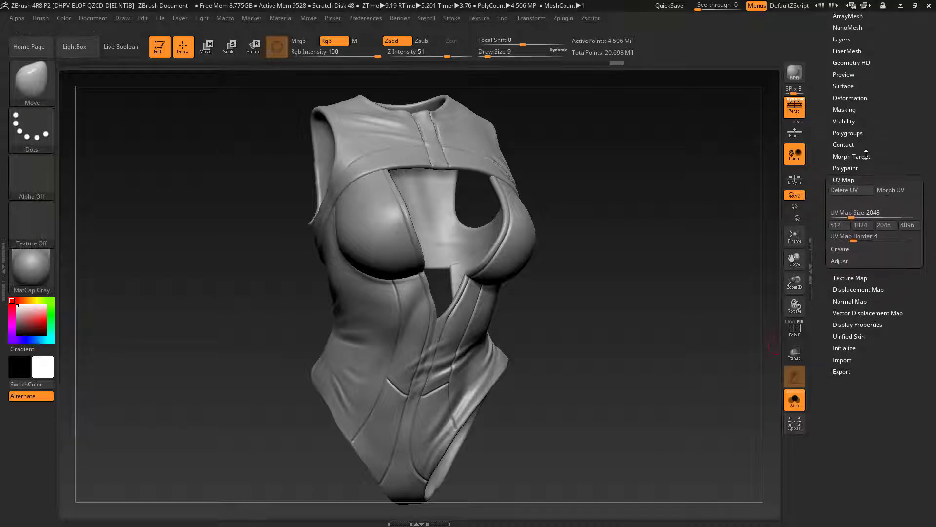
click(852, 157)
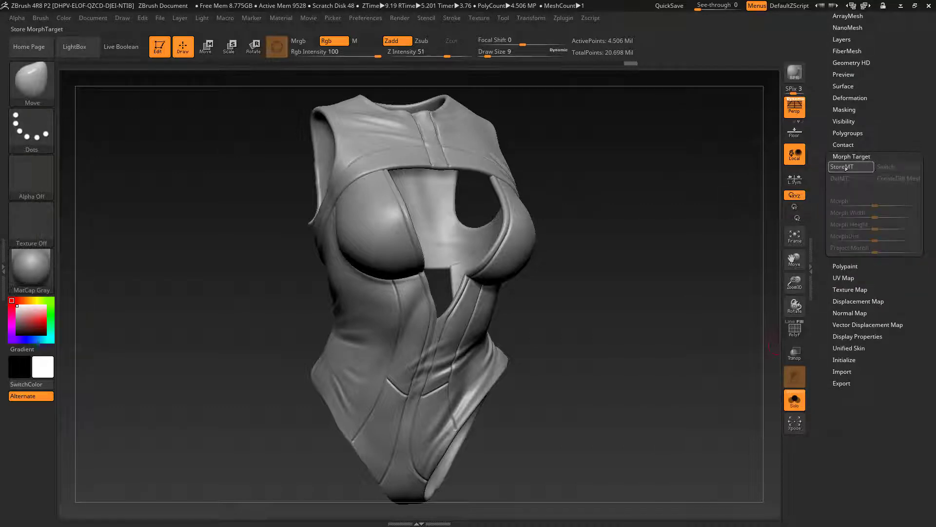
drag(607, 305, 554, 294)
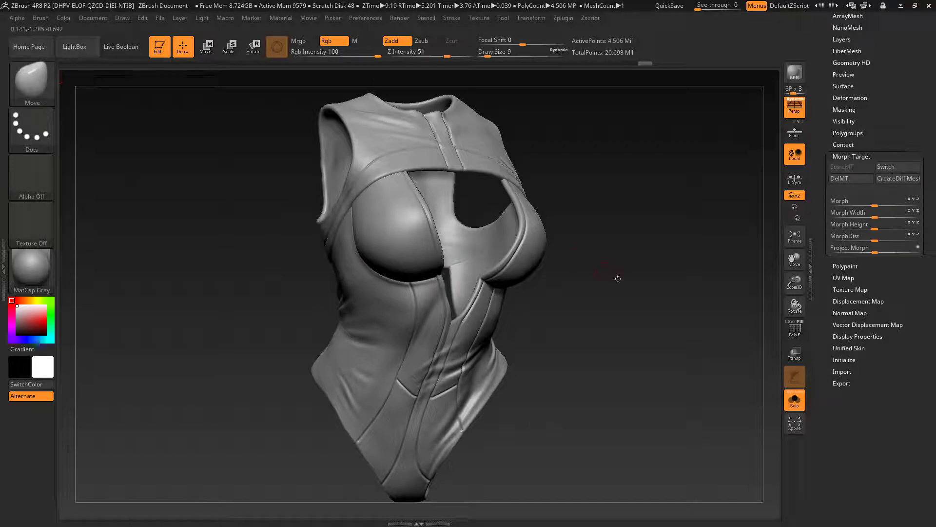
Step: Create a new sculpting layer on the bodysuit
scroll(883, 119, up, 5)
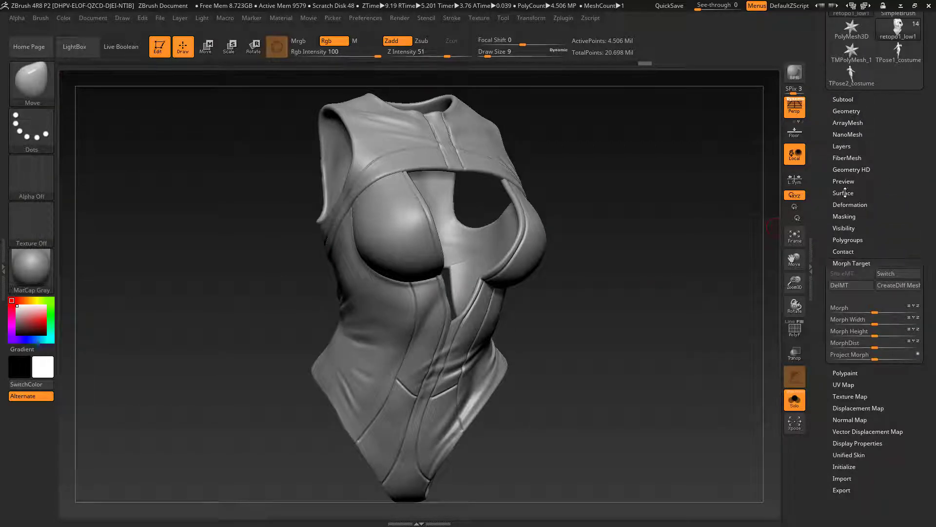
click(842, 147)
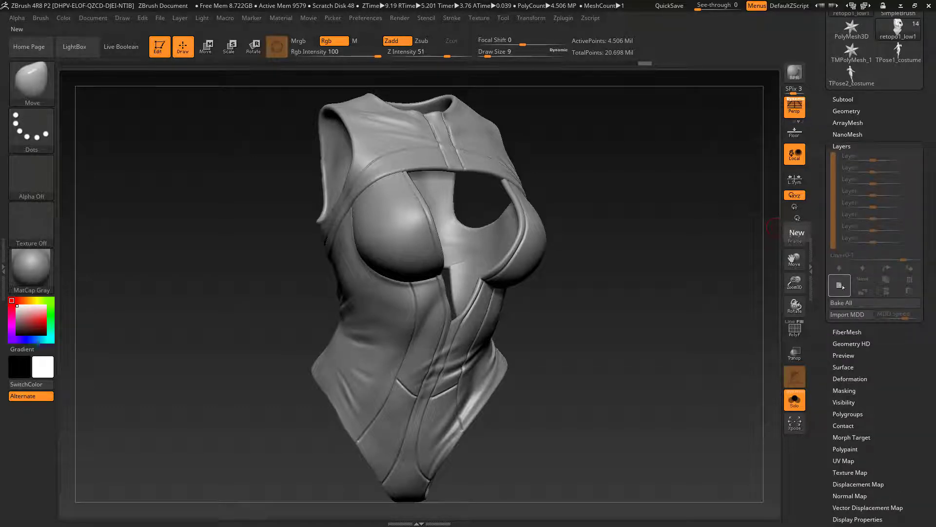
click(840, 285)
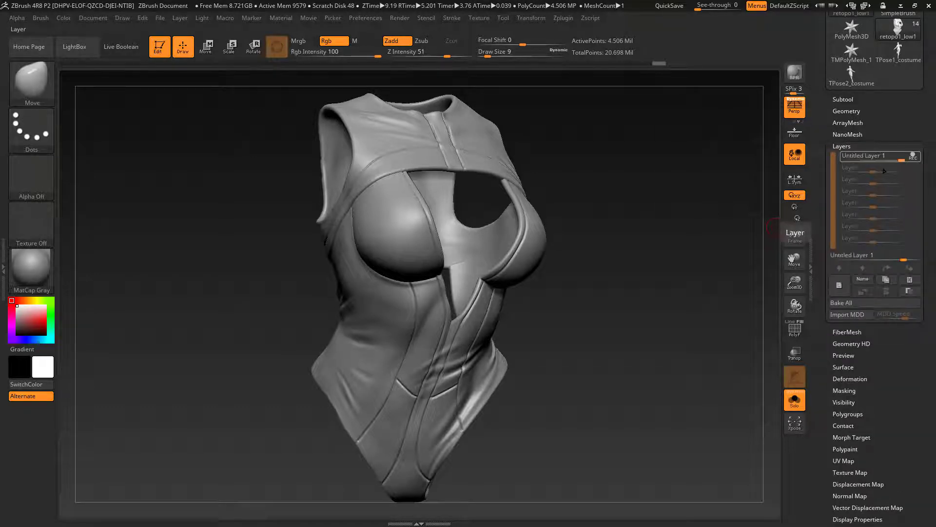
Step: Open NoiseMaker for the bodysuit's surface, recenter its preview, and load pattern.png as the noise alpha
drag(895, 368, 888, 333)
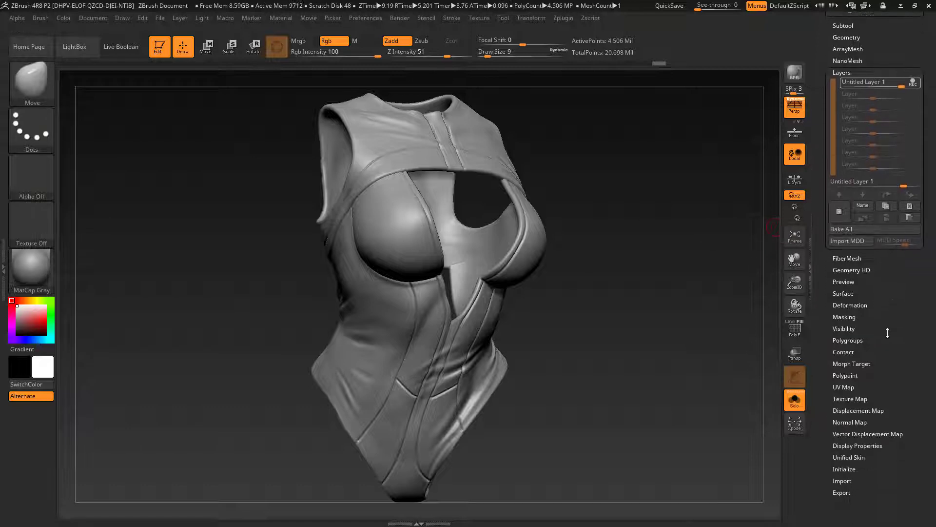
click(847, 293)
click(839, 175)
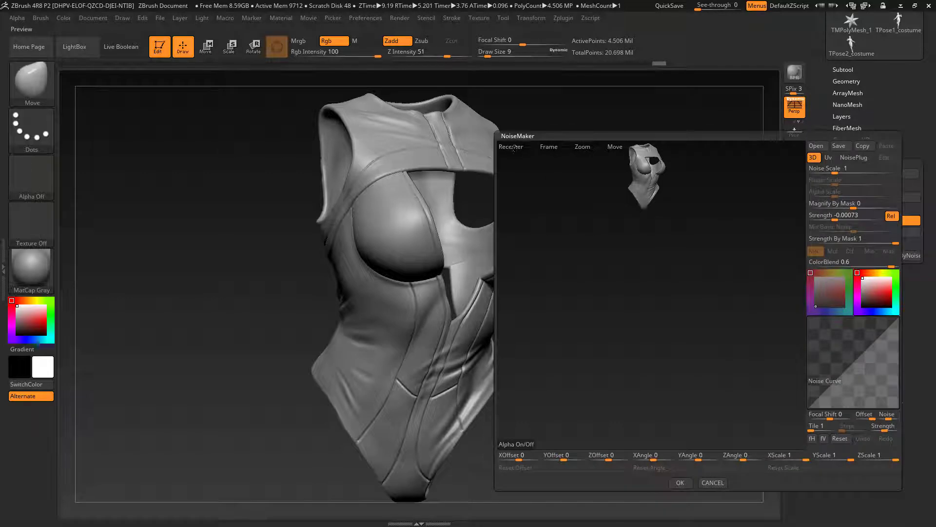
click(513, 147)
alt+drag(734, 310, 715, 317)
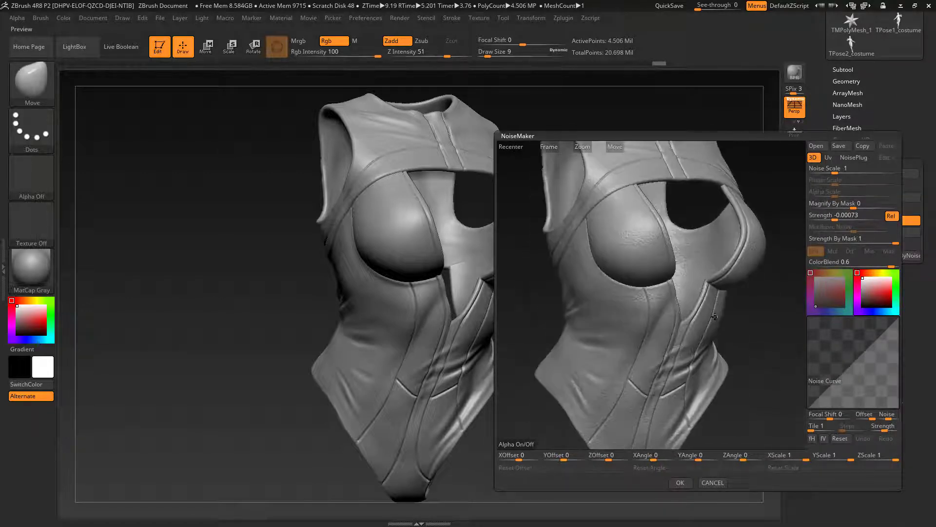
click(519, 444)
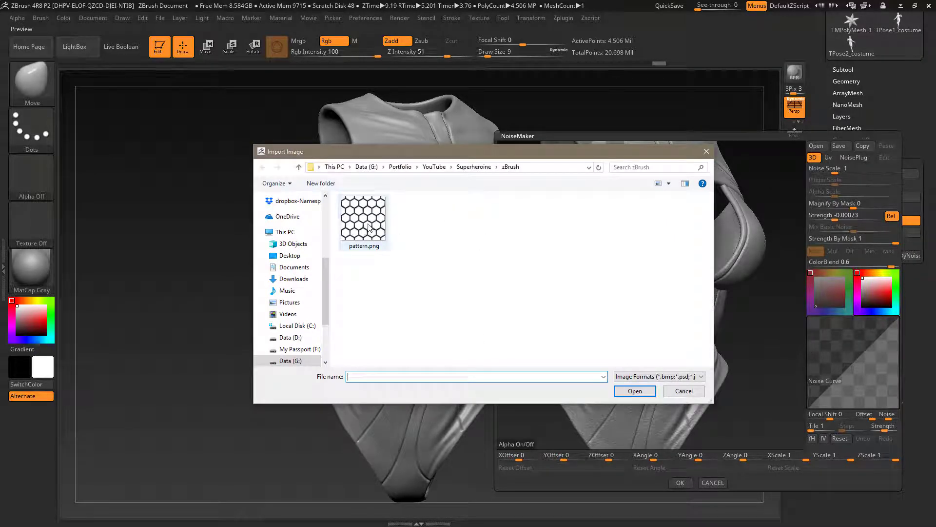
click(369, 228)
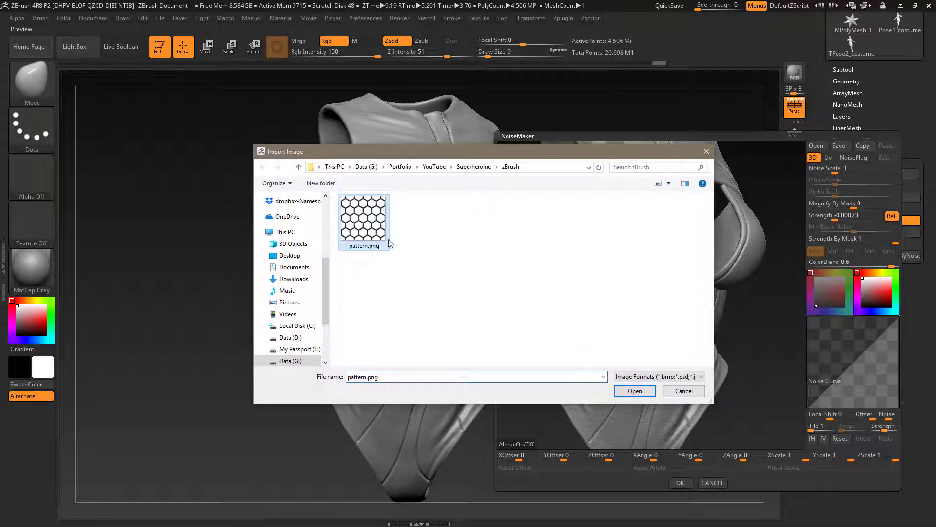
click(636, 392)
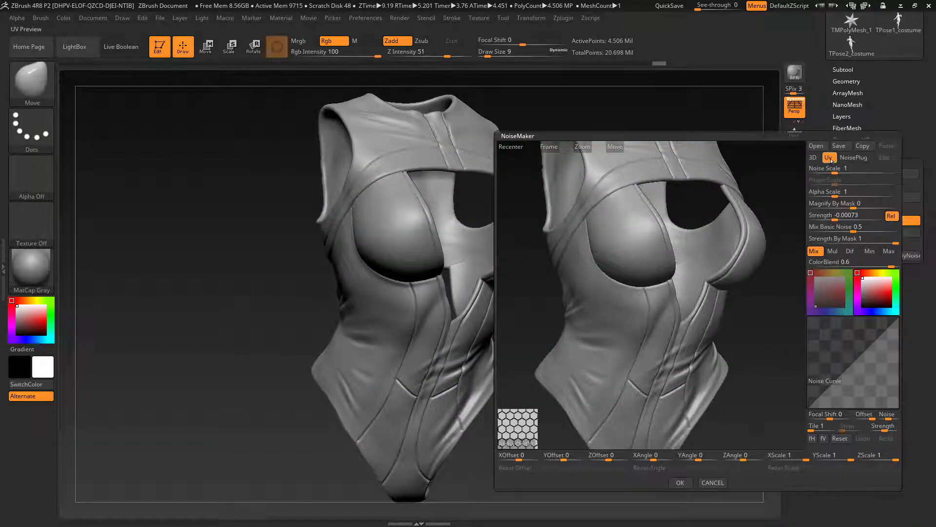
Step: Project the noise through the bodysuit's UVs and set Mix Basic Noise to 0
drag(851, 229, 801, 244)
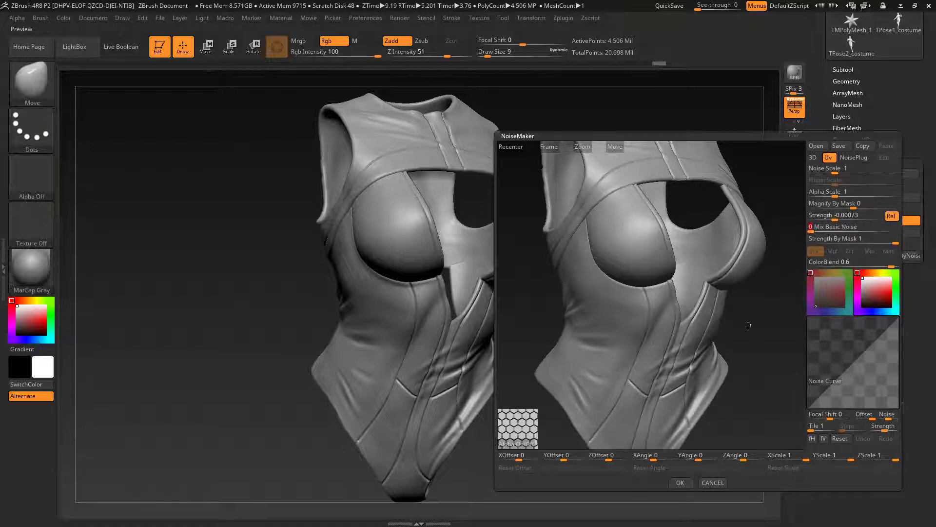
alt+drag(748, 326, 735, 334)
drag(751, 283, 757, 336)
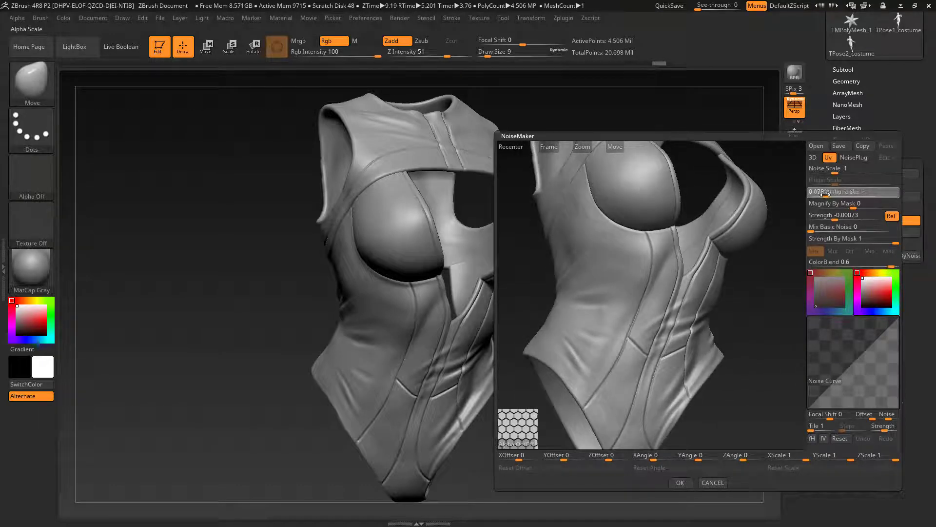
Step: Adjust the hexagon pattern's tiling, trying an Alpha Scale of 0.05 and settling on 0.03
mouse_move(825, 196)
mouse_down()
mouse_move(829, 219)
mouse_move(823, 196)
mouse_up()
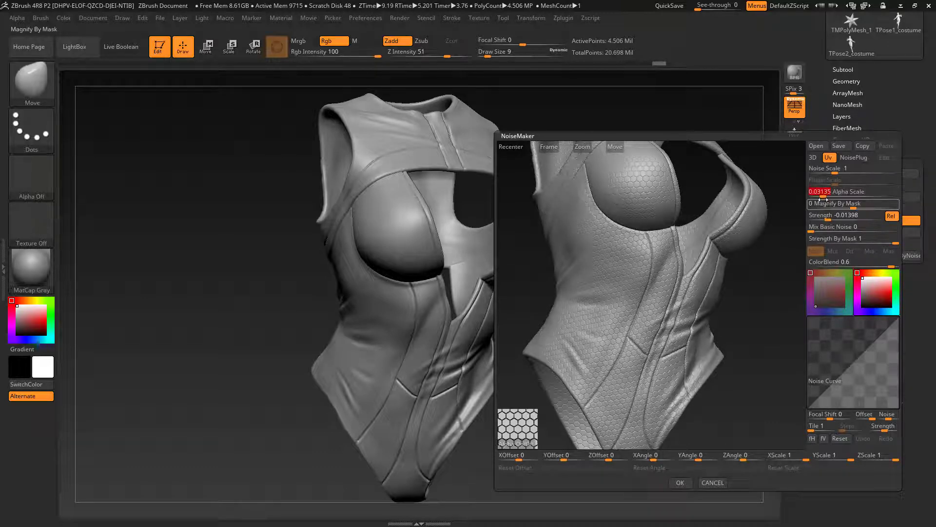
text(0.05)
key(Return)
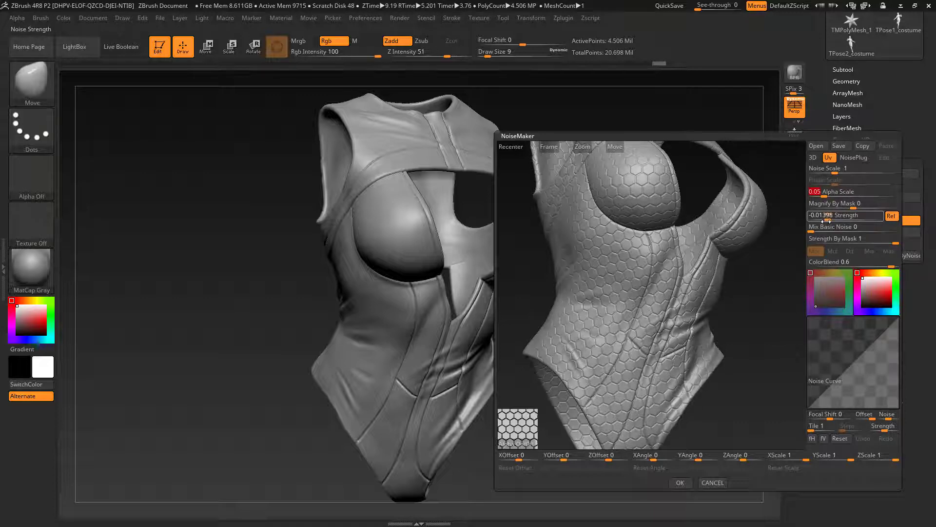
key(Return)
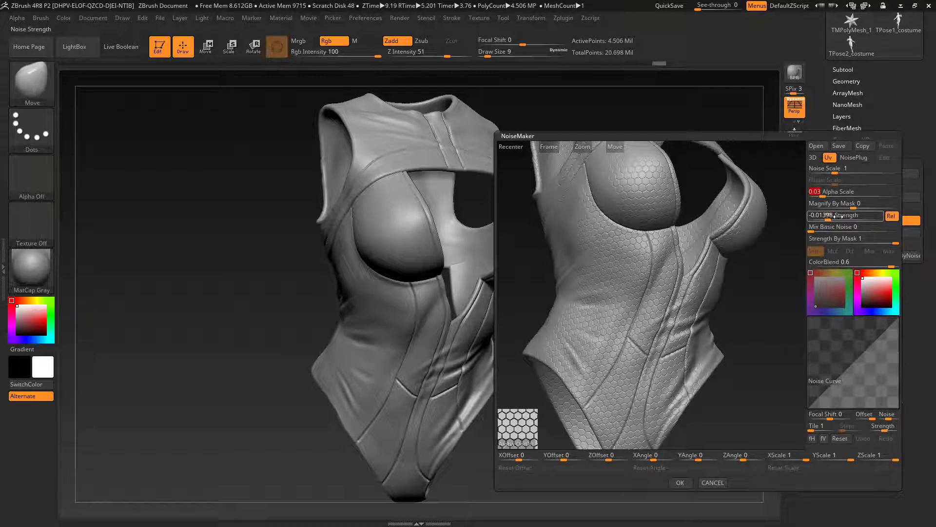
Step: Set the noise Strength to -0.02 and accept the NoiseMaker settings
text(-)
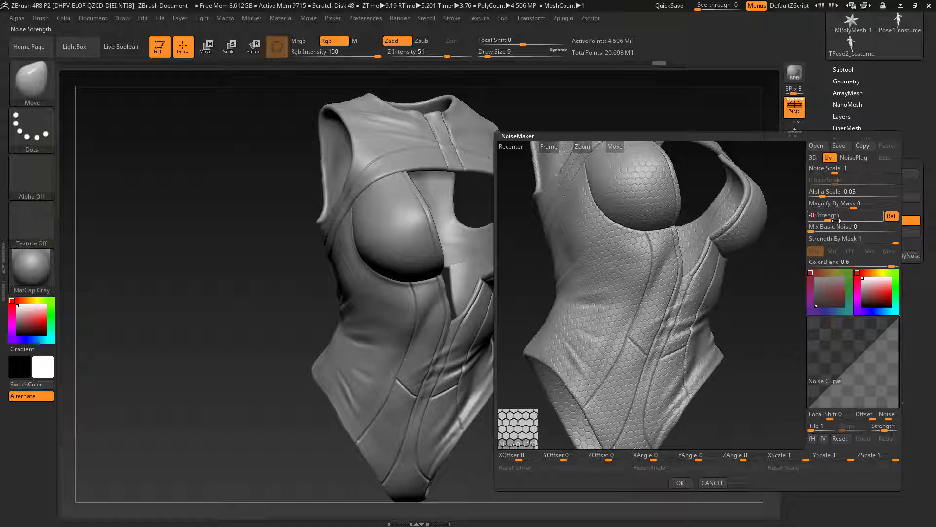
text(0.02)
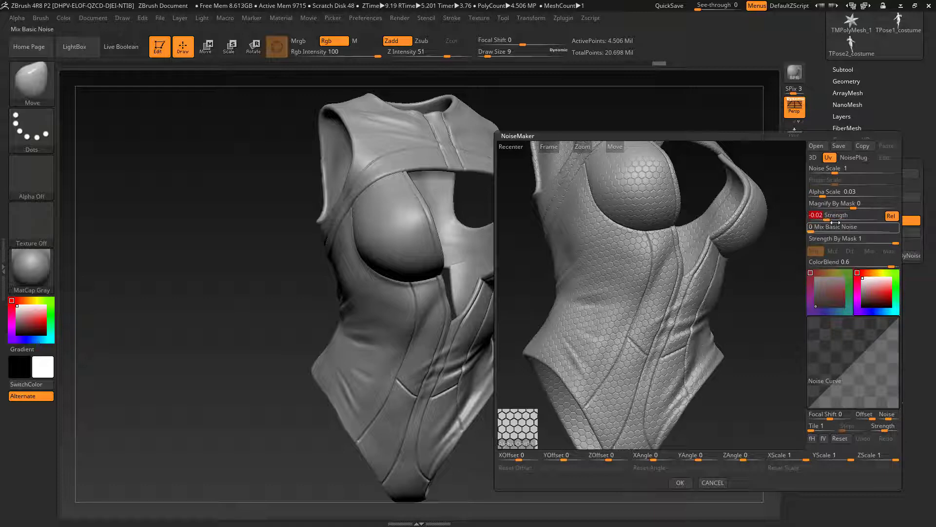
key(Return)
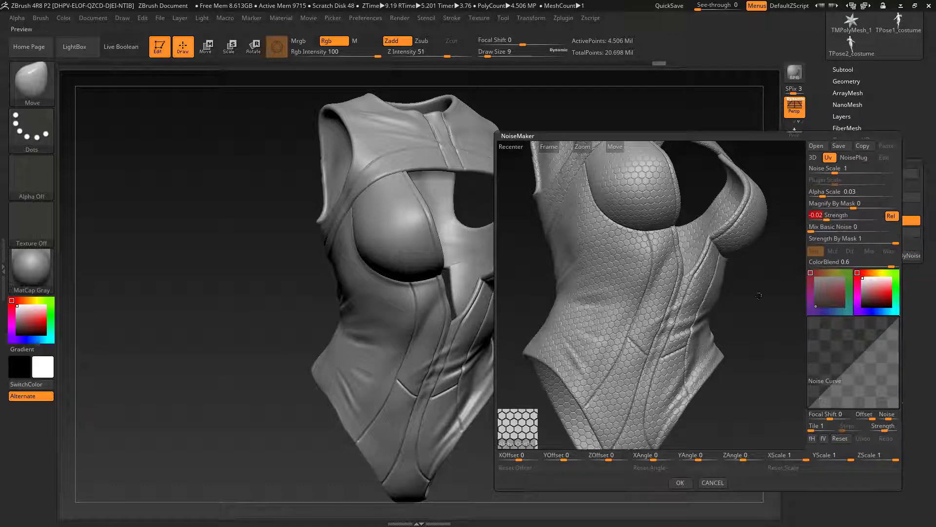
click(681, 483)
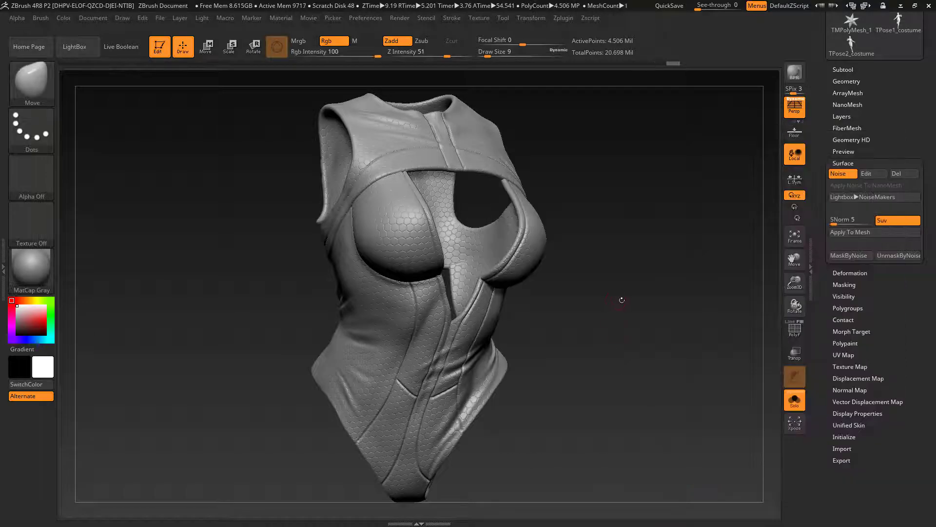
Step: Examine the hexagon pattern around the bodysuit and try masking a patch at the side of the waist
mouse_move(703, 366)
mouse_down()
mouse_move(609, 310)
mouse_move(624, 338)
mouse_move(629, 309)
mouse_move(581, 303)
mouse_move(710, 344)
mouse_move(703, 312)
mouse_move(682, 336)
mouse_move(658, 283)
mouse_move(654, 361)
mouse_move(717, 358)
mouse_up()
drag(679, 320, 545, 343)
alt+drag(683, 368, 571, 360)
key(ctrl)
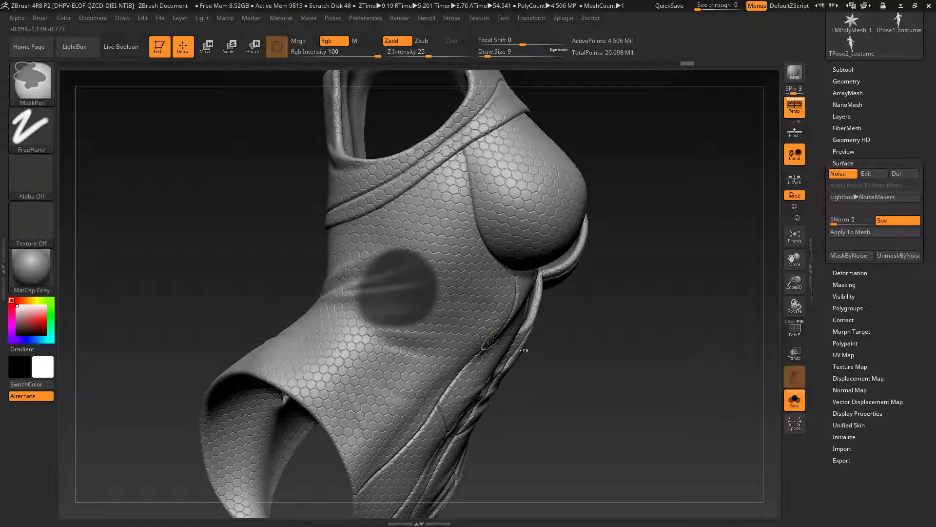
ctrl+click(623, 370)
mouse_move(622, 370)
mouse_down()
mouse_move(663, 349)
mouse_move(623, 339)
mouse_move(612, 346)
mouse_up()
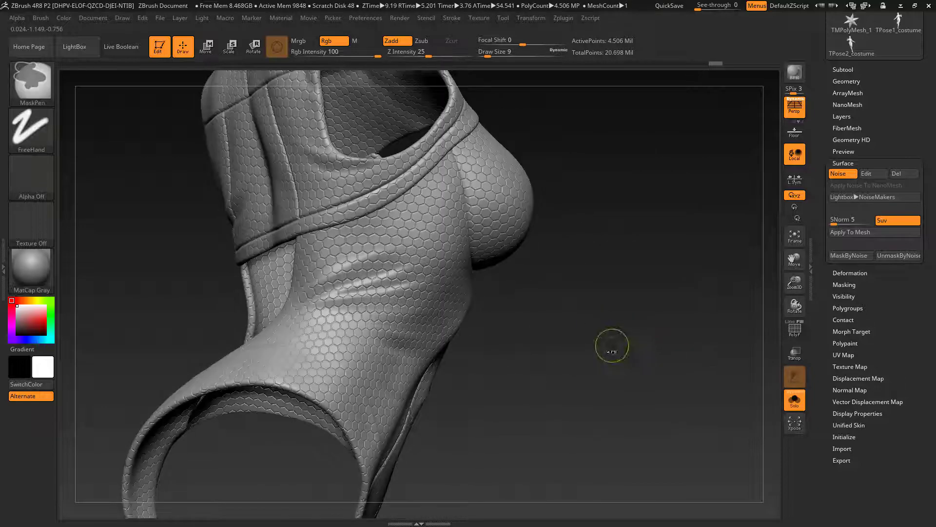
Step: Turn off the surface noise preview on the bodysuit
click(842, 178)
click(839, 179)
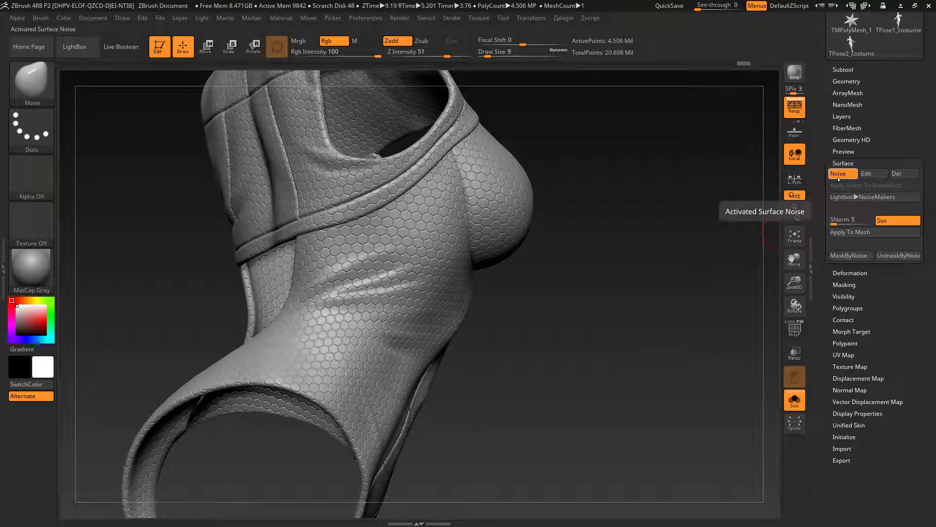
click(839, 179)
Step: Paint a mask with MaskPen over the bodysuit's side panel from the waist down to the hip
drag(741, 177, 311, 336)
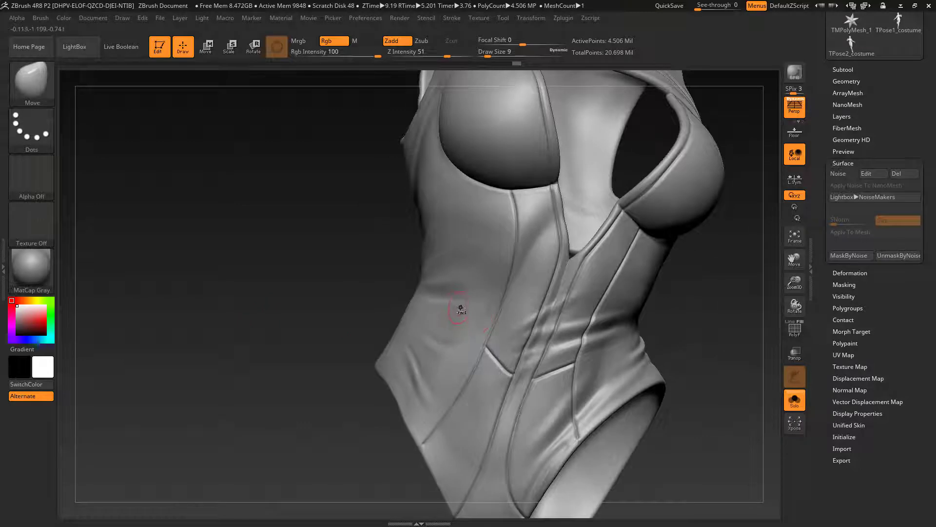
key(ctrl)
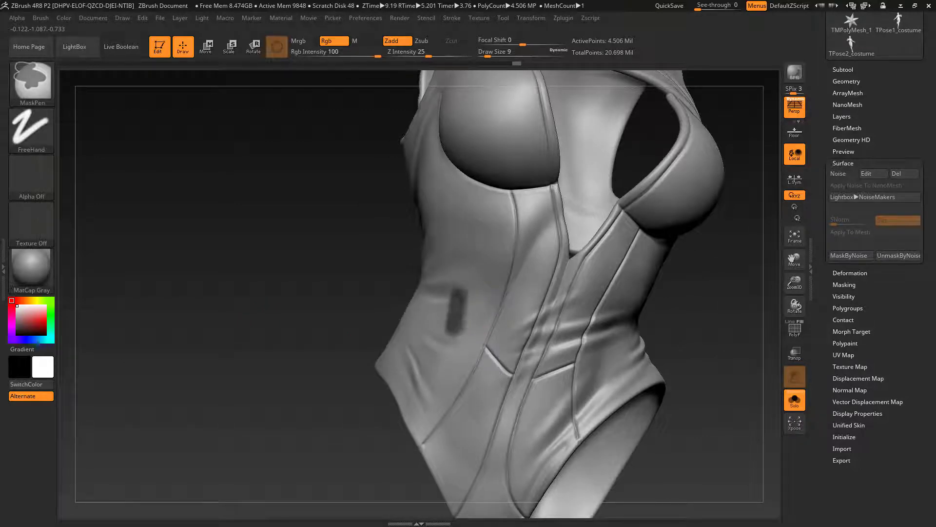
mouse_move(460, 298)
ctrl+mouse_down()
mouse_move(477, 298)
mouse_move(459, 371)
mouse_move(414, 429)
mouse_move(390, 360)
mouse_move(429, 278)
mouse_move(490, 251)
mouse_move(485, 214)
mouse_move(431, 261)
ctrl+mouse_up()
alt+drag(381, 303, 356, 312)
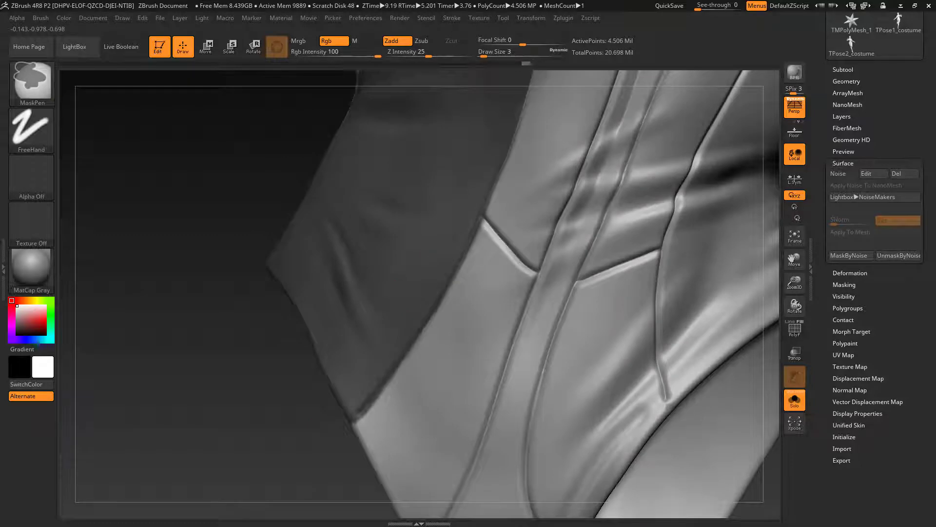
Step: Refine the mask with draw size 3 along the side panel's front seam near the leg opening
right_drag(302, 390, 380, 400)
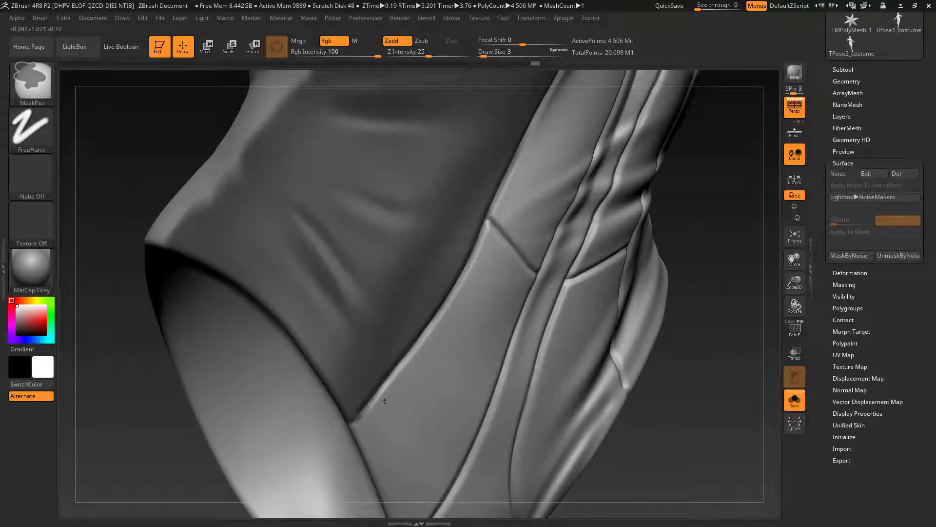
ctrl+drag(458, 294, 465, 282)
right_drag(336, 341, 203, 351)
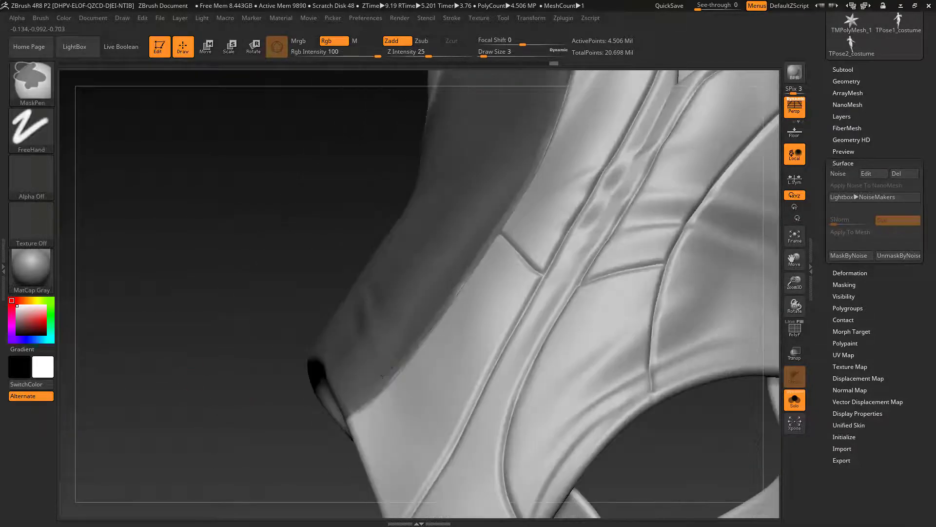
right_drag(262, 375, 293, 354)
ctrl+drag(444, 300, 462, 274)
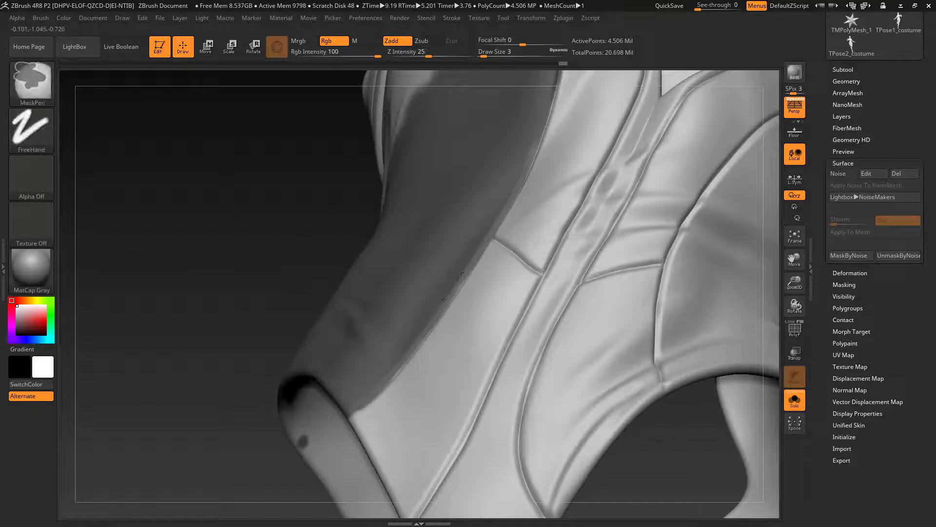
Step: Extend the side panel's mask up along the front seam to the underside of the bust cup
mouse_move(388, 372)
right_down()
mouse_move(671, 320)
mouse_move(576, 288)
right_up()
ctrl+drag(463, 261, 458, 214)
right_drag(520, 135, 449, 228)
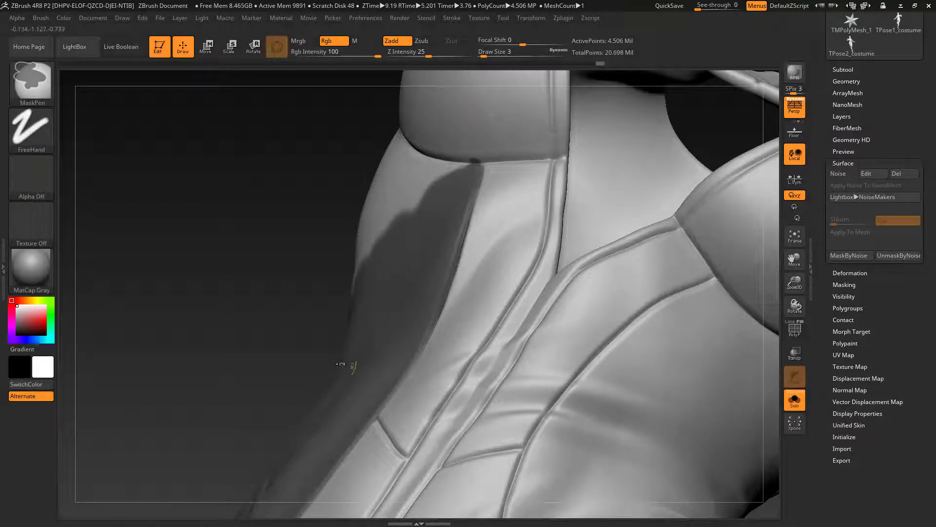
right_drag(339, 364, 445, 203)
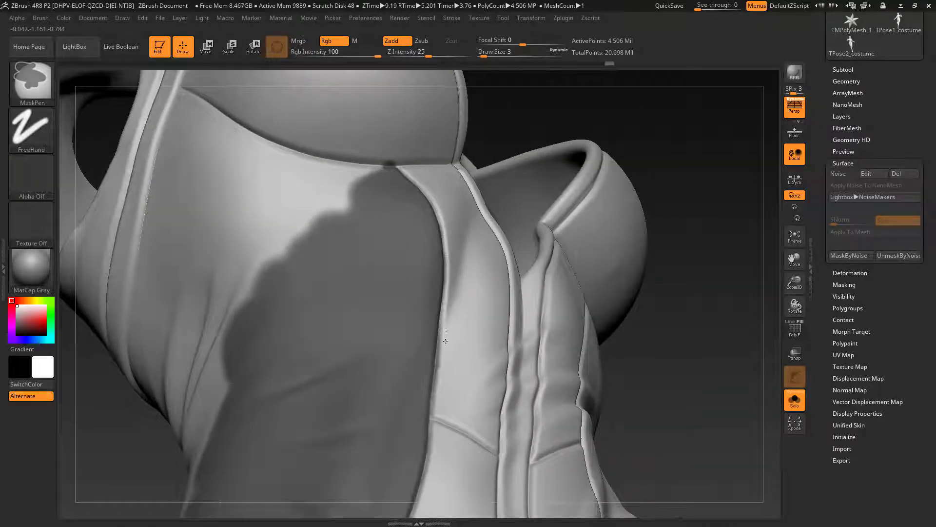
ctrl+alt+drag(445, 342, 442, 367)
Step: Isolate the bodysuit's side area and mask along the seam beneath the bust cup toward the back
mouse_move(731, 349)
right_down()
mouse_move(673, 397)
mouse_move(654, 292)
right_up()
mouse_move(306, 208)
ctrl+mouse_down()
mouse_move(402, 196)
mouse_move(344, 241)
ctrl+mouse_up()
mouse_move(407, 193)
right_down()
mouse_move(189, 164)
mouse_move(229, 172)
right_up()
ctrl+shift+click(362, 265)
ctrl+drag(218, 165, 331, 204)
mouse_move(337, 206)
right_down()
mouse_move(417, 174)
mouse_move(364, 184)
right_up()
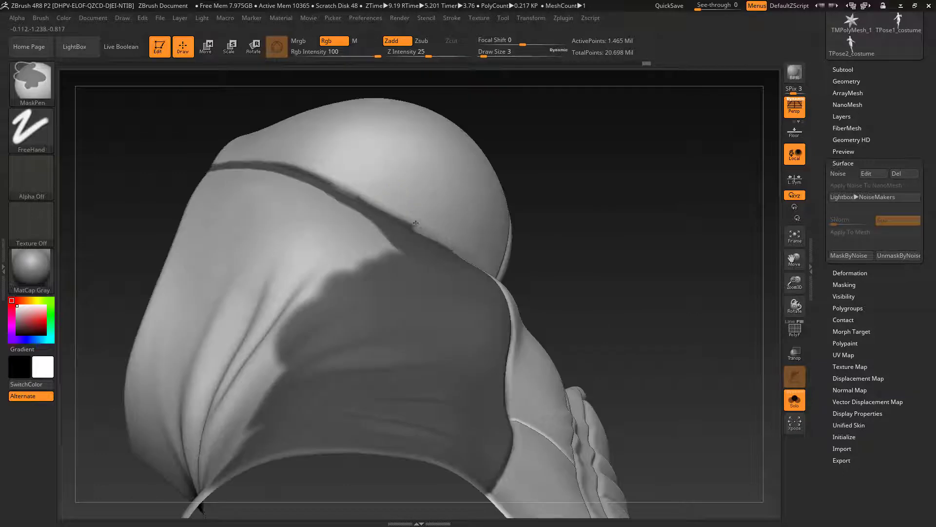
ctrl+alt+drag(311, 169, 274, 163)
mouse_move(274, 164)
right_down()
mouse_move(633, 236)
mouse_move(393, 214)
mouse_move(388, 308)
mouse_move(309, 265)
right_up()
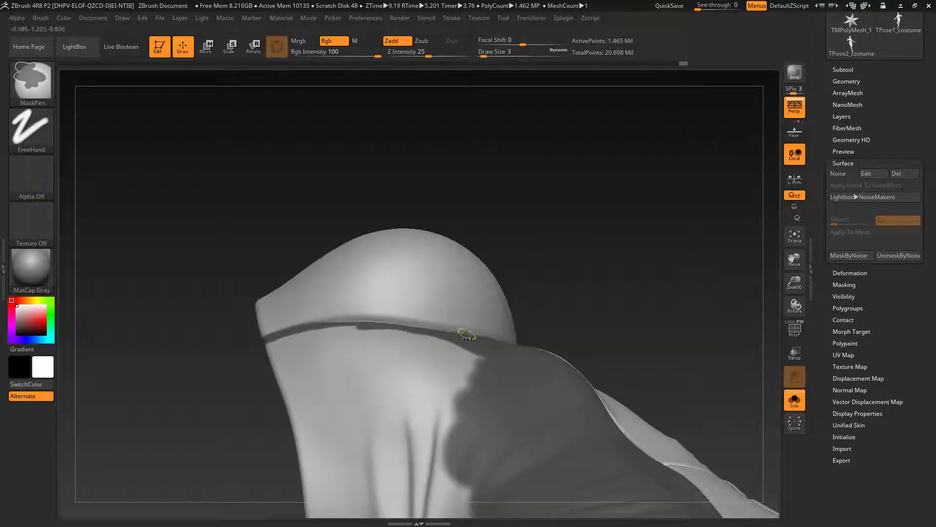
Step: Widen the mask band directly below the bust cup and carry it forward to the front panel's seam
right_drag(466, 335, 371, 341)
ctrl+drag(350, 334, 418, 336)
right_drag(508, 132, 555, 141)
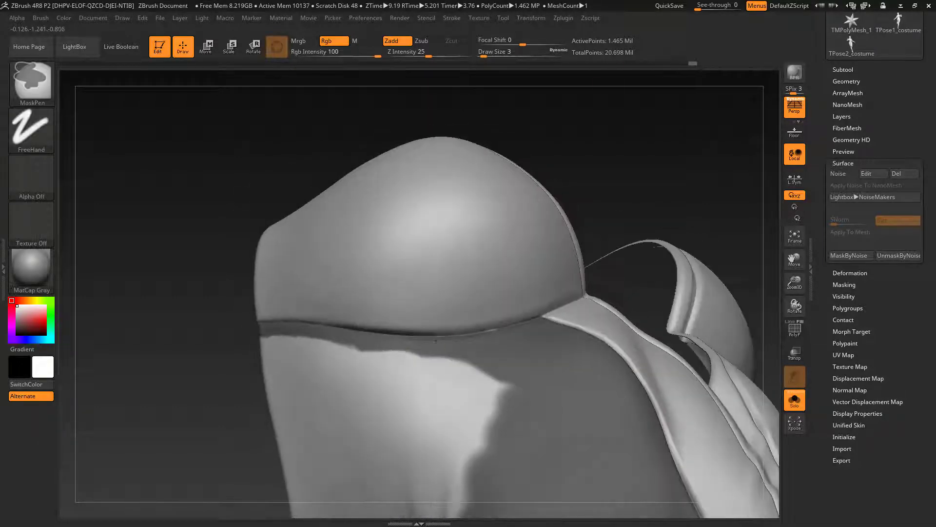
ctrl+drag(437, 334, 535, 326)
mouse_move(541, 312)
right_down()
mouse_move(647, 192)
mouse_move(643, 239)
right_up()
Step: Clean up the mask's upper edge along the under-bust seam using draw size 1
ctrl+alt+drag(418, 321, 551, 309)
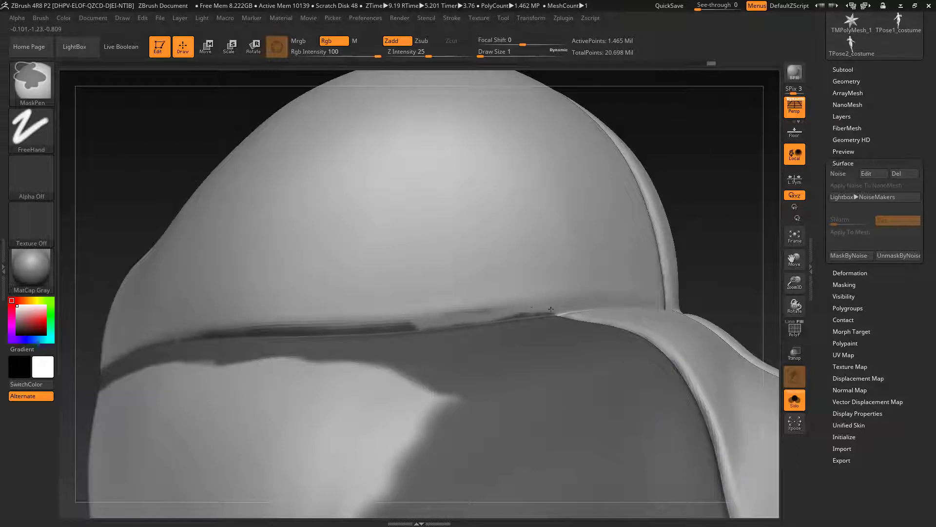
right_drag(529, 312, 561, 307)
ctrl+alt+drag(219, 326, 465, 321)
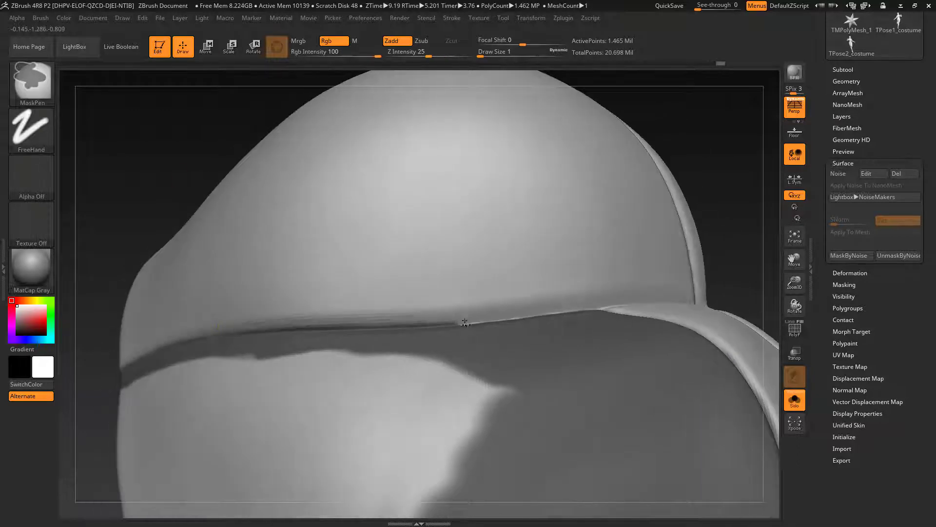
right_drag(282, 283, 114, 349)
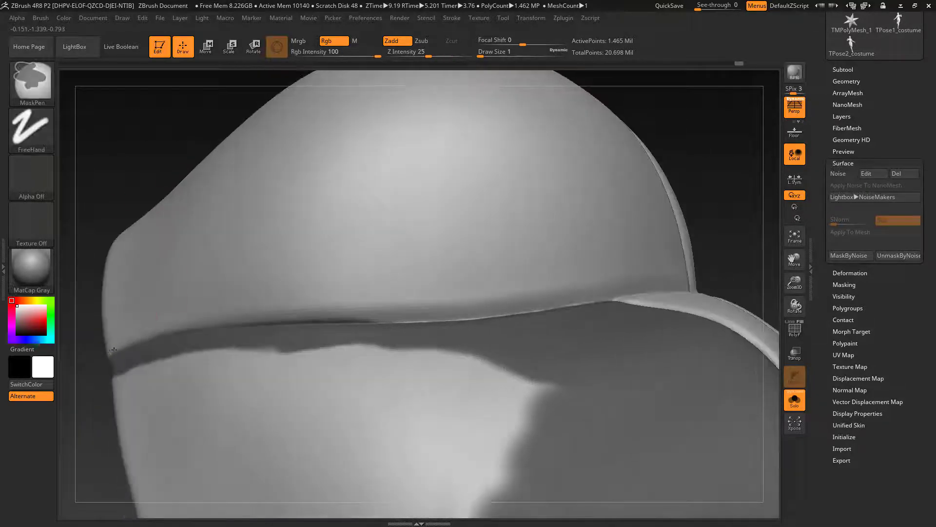
right_drag(376, 318, 470, 366)
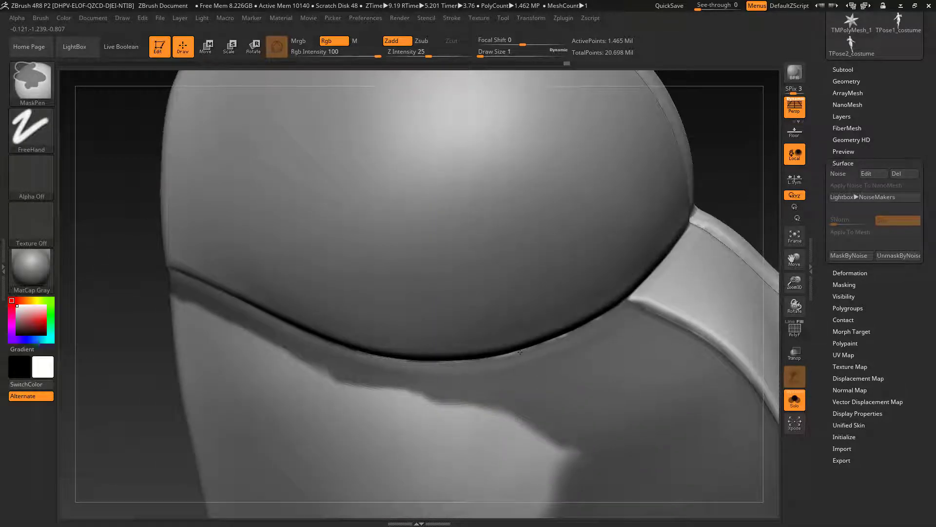
right_drag(132, 309, 359, 355)
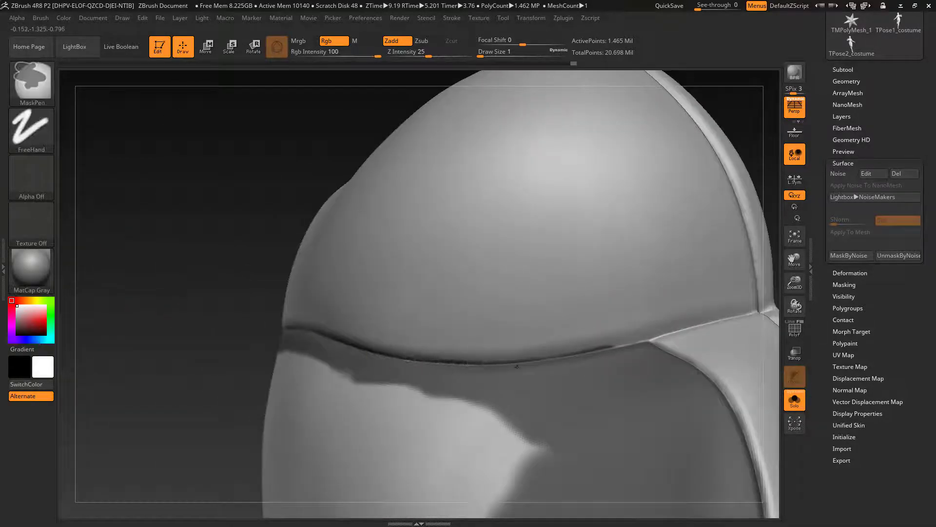
right_drag(412, 337, 290, 303)
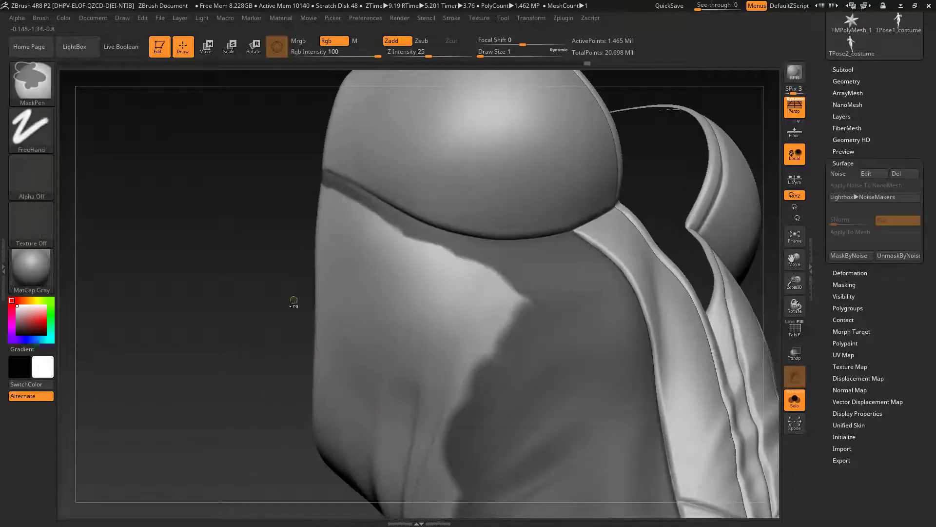
Step: Fill the side panel's mask beneath the under-bust band and down to the waist with a larger brush, draw size 11
ctrl+drag(292, 300, 531, 388)
ctrl+drag(288, 264, 537, 355)
mouse_move(488, 346)
right_down()
mouse_move(258, 307)
mouse_move(596, 330)
mouse_move(575, 341)
right_up()
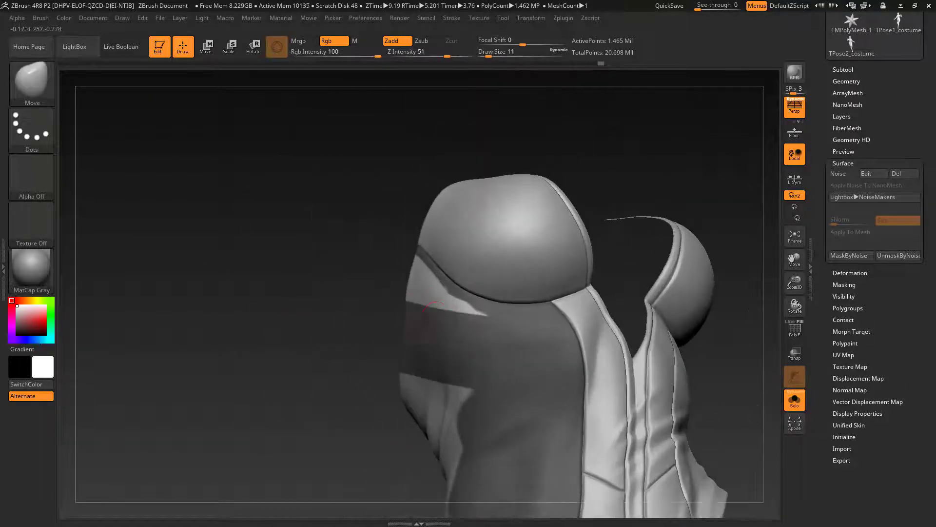
ctrl+drag(390, 261, 442, 305)
right_drag(372, 341, 468, 303)
click(794, 399)
click(794, 398)
Step: Mask the bodysuit's rear lower panel along its curved inner seam and toward the leg opening using draw size 5
right_drag(488, 390, 741, 378)
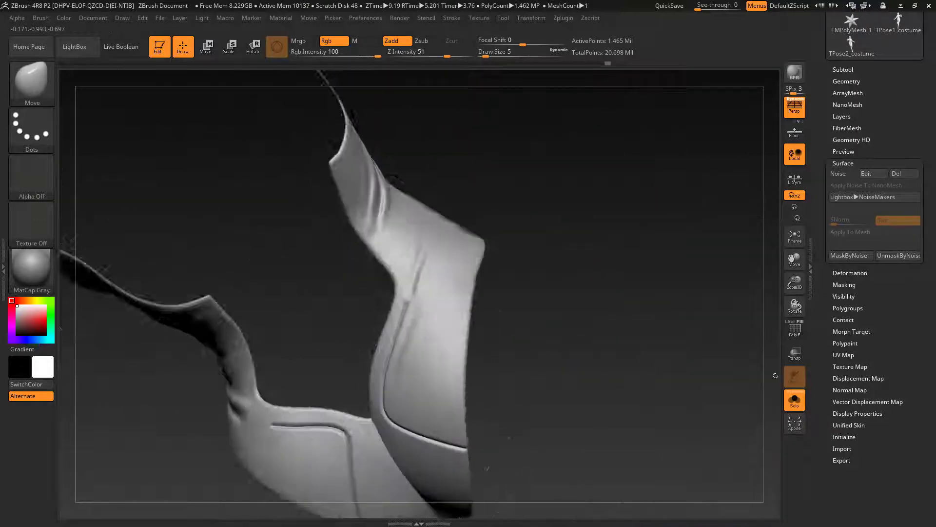
click(799, 396)
click(794, 399)
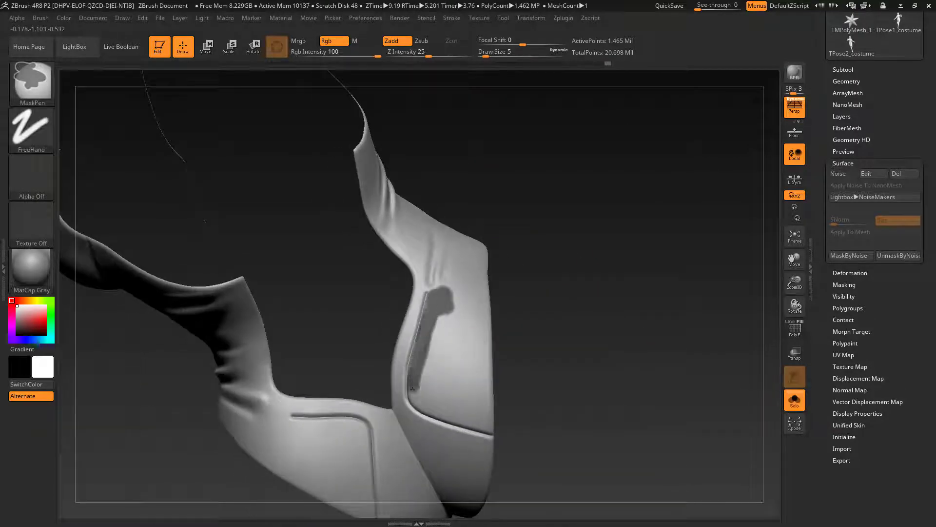
ctrl+drag(412, 388, 492, 433)
ctrl+right_drag(424, 359, 477, 408)
right_drag(477, 407, 464, 433)
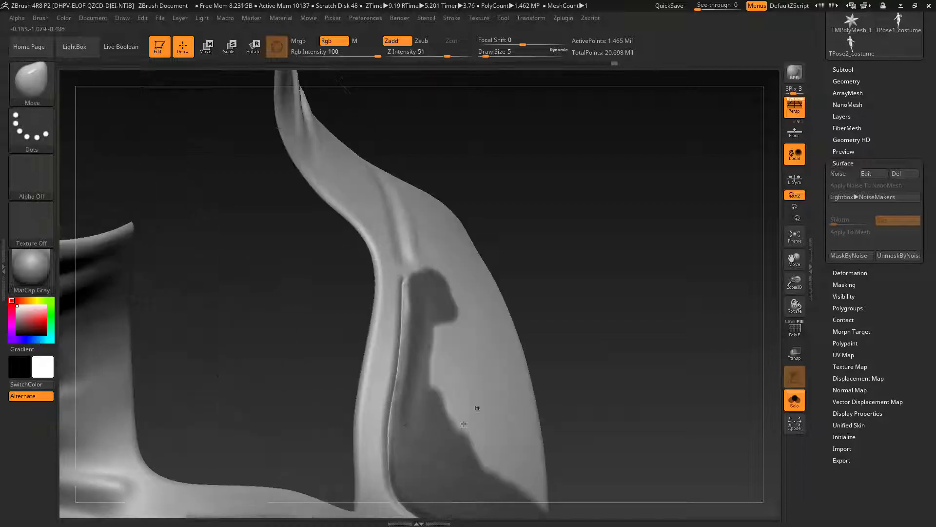
ctrl+drag(396, 415, 409, 317)
Step: Extend the rear panel's mask up across the hip beneath the belt, using the full figure to judge its extent
click(795, 400)
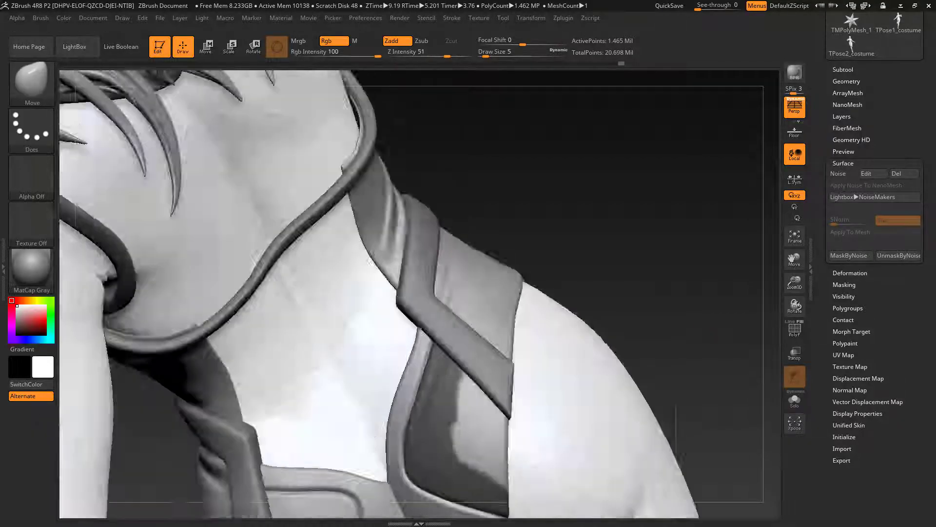
mouse_move(683, 273)
right_down()
mouse_move(627, 308)
mouse_move(619, 263)
mouse_move(659, 246)
mouse_move(669, 274)
mouse_move(649, 254)
right_up()
click(795, 399)
ctrl+drag(431, 364, 431, 378)
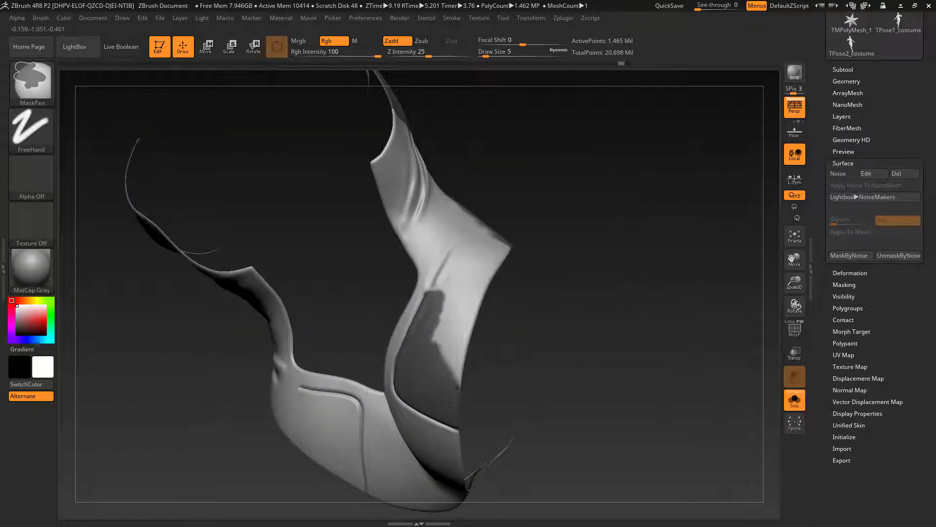
ctrl+drag(466, 275, 471, 257)
mouse_move(472, 256)
right_down()
mouse_move(522, 244)
mouse_move(453, 288)
right_up()
click(794, 399)
mouse_move(634, 278)
right_down()
mouse_move(686, 268)
mouse_move(673, 282)
right_up()
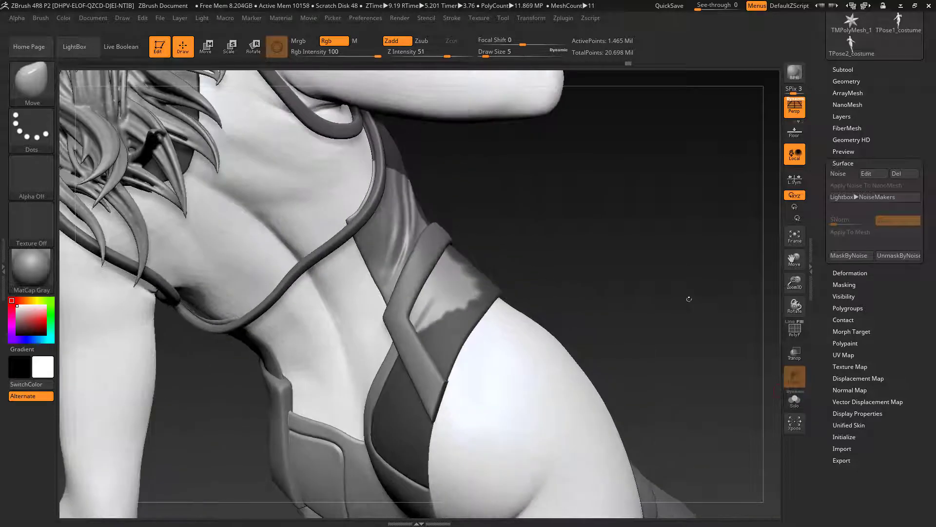
Step: Fill the remaining gap in the hip and waist mask with draw size 22, and invert the mask
click(795, 400)
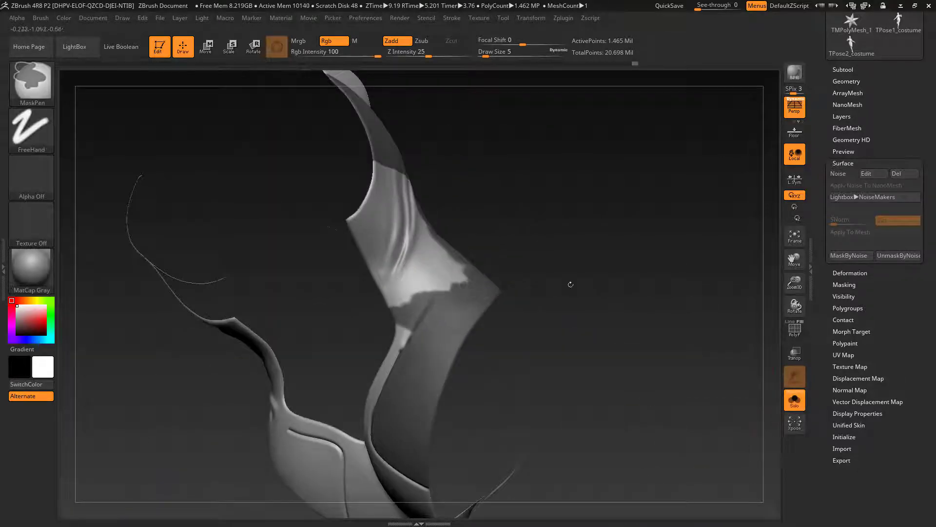
right_drag(571, 284, 593, 278)
click(794, 399)
click(794, 400)
right_drag(384, 239, 324, 174)
ctrl+drag(385, 195, 435, 181)
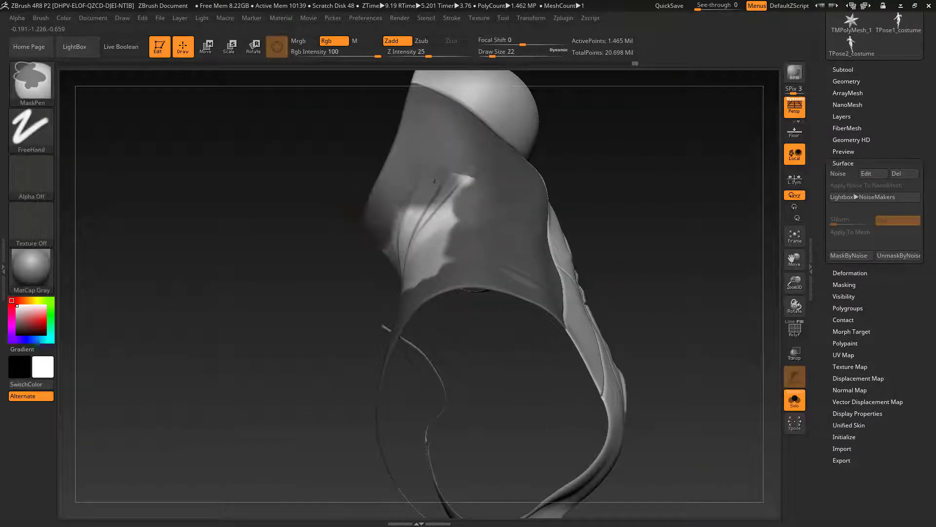
right_drag(341, 220, 427, 283)
ctrl+drag(427, 283, 451, 312)
mouse_move(634, 273)
right_down()
mouse_move(661, 315)
mouse_move(731, 317)
mouse_move(756, 336)
right_up()
ctrl+click(661, 315)
click(795, 400)
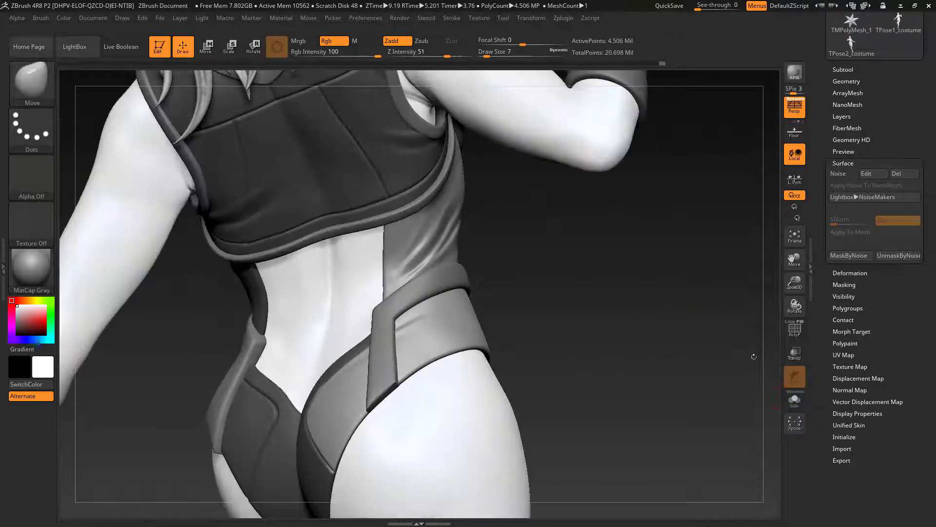
Step: Turn on the surface noise for the bodysuit and view the hexagon pattern from the front and side
click(846, 174)
right_drag(731, 292, 653, 209)
ctrl+right_drag(651, 268, 519, 309)
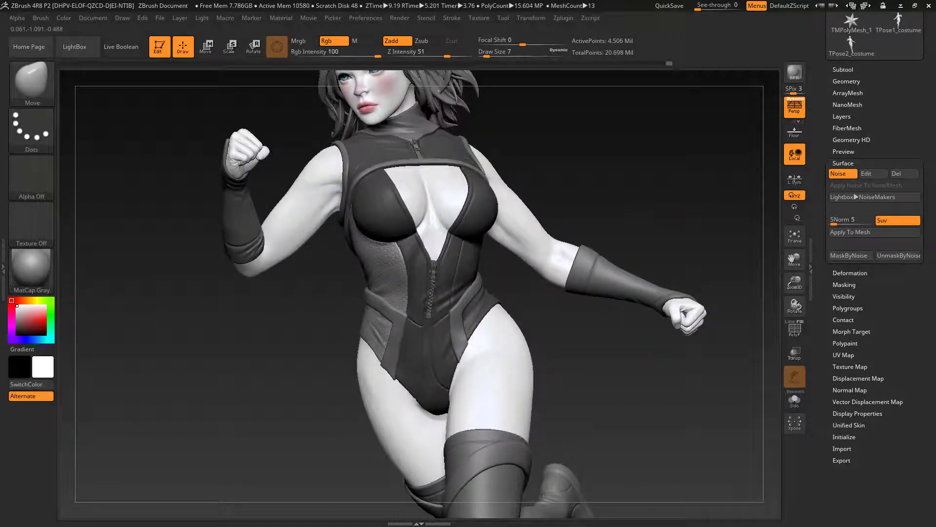
mouse_move(695, 198)
right_down()
mouse_move(644, 211)
mouse_move(630, 195)
right_up()
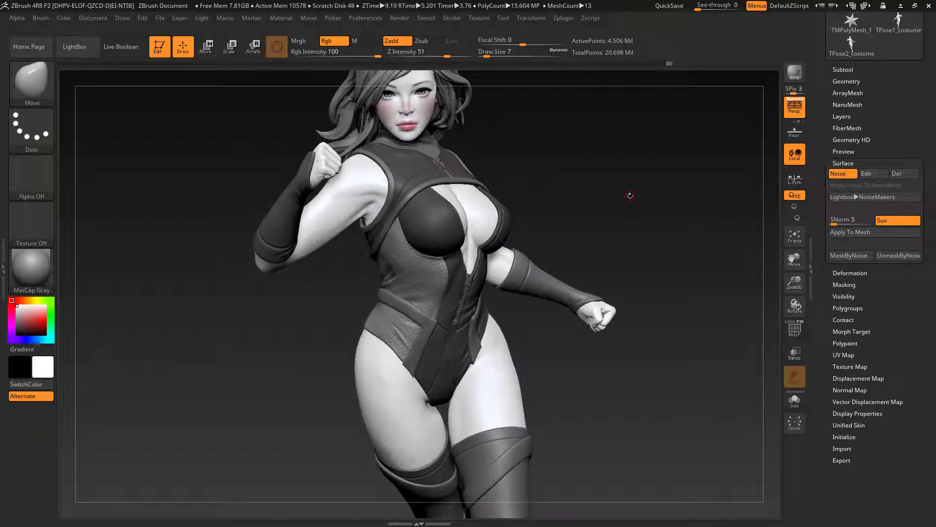
Step: Edit the surface noise with an alpha scale of 0.035 and a strength of -0.03, and accept it
click(871, 174)
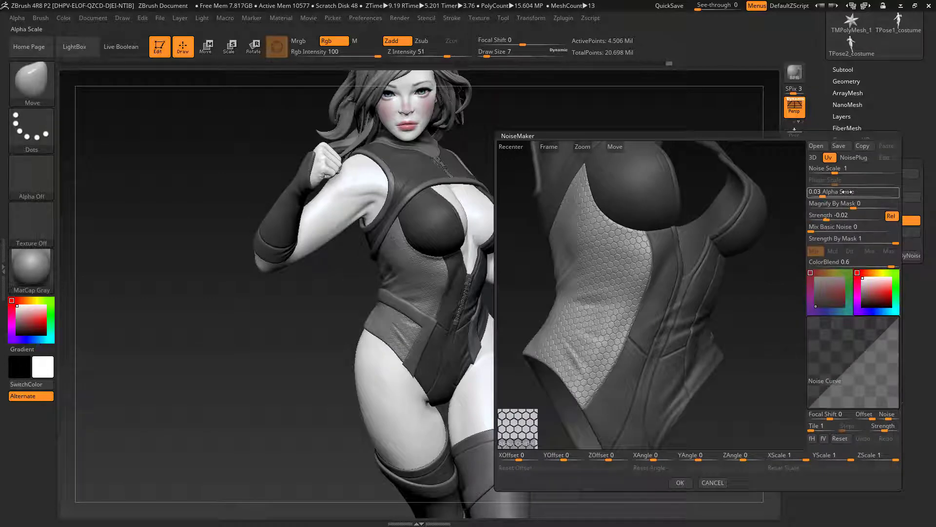
text(3)
key(Return)
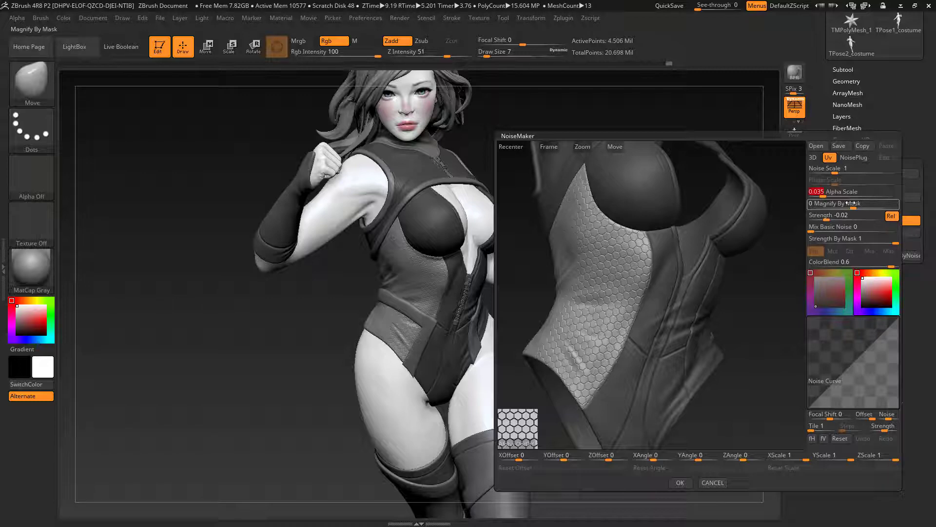
click(849, 214)
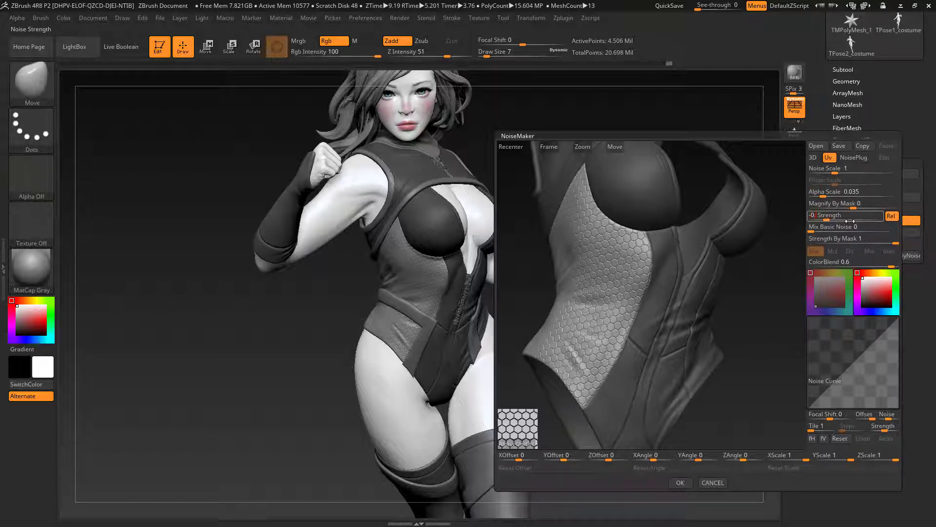
click(837, 227)
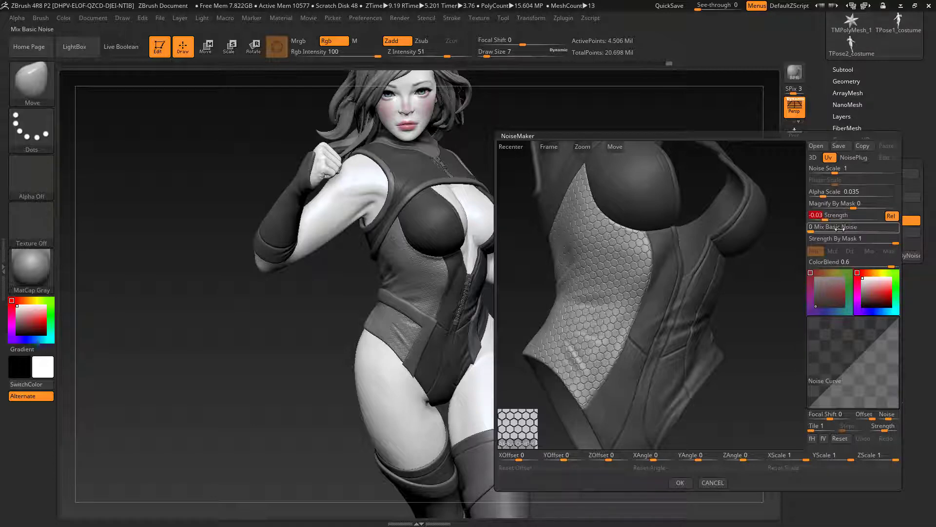
click(680, 483)
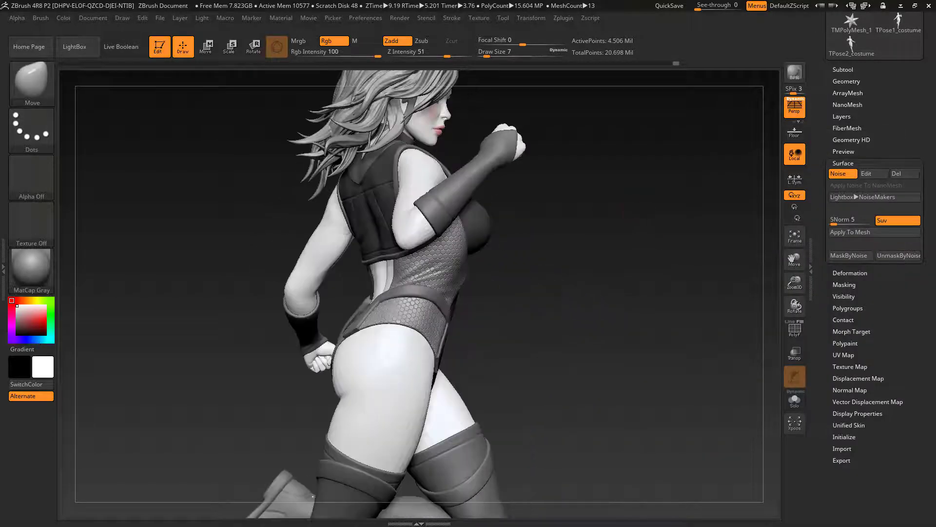
drag(634, 293, 655, 261)
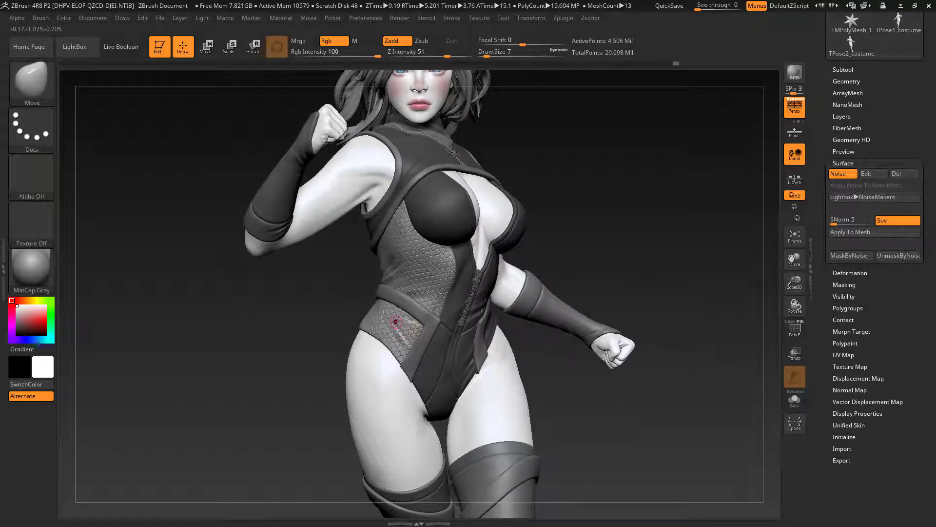
Step: Switch the mask stroke to Lasso and mask the hip panel below the belt to exclude it from the hexagon pattern
drag(344, 325, 233, 304)
key(ctrl)
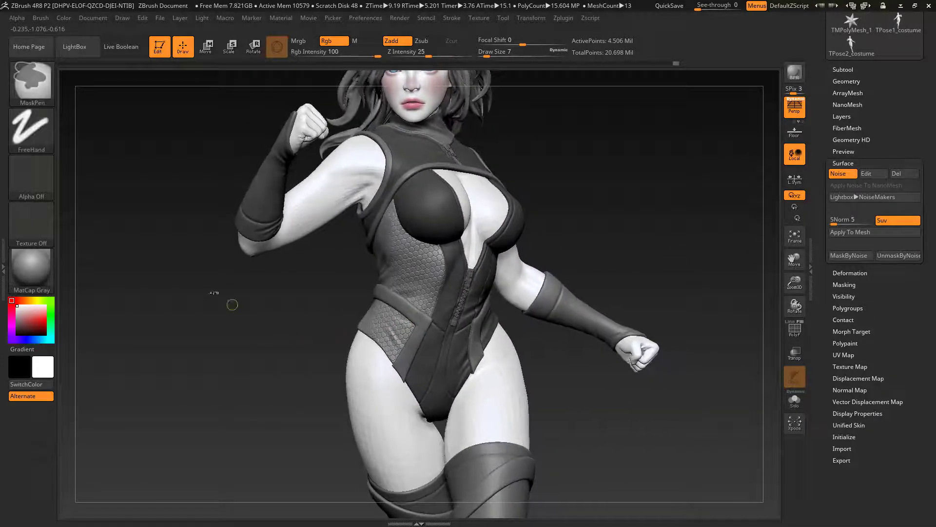
click(31, 129)
click(184, 161)
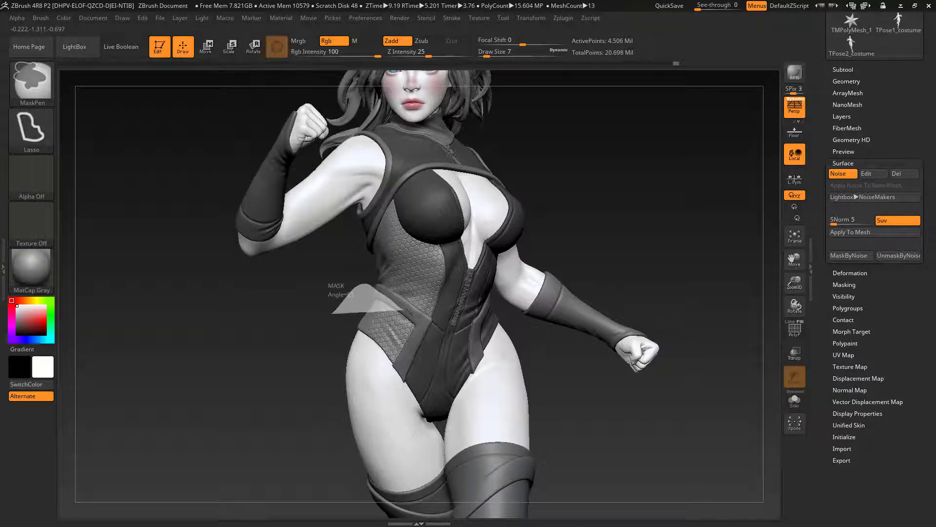
drag(385, 387, 387, 401)
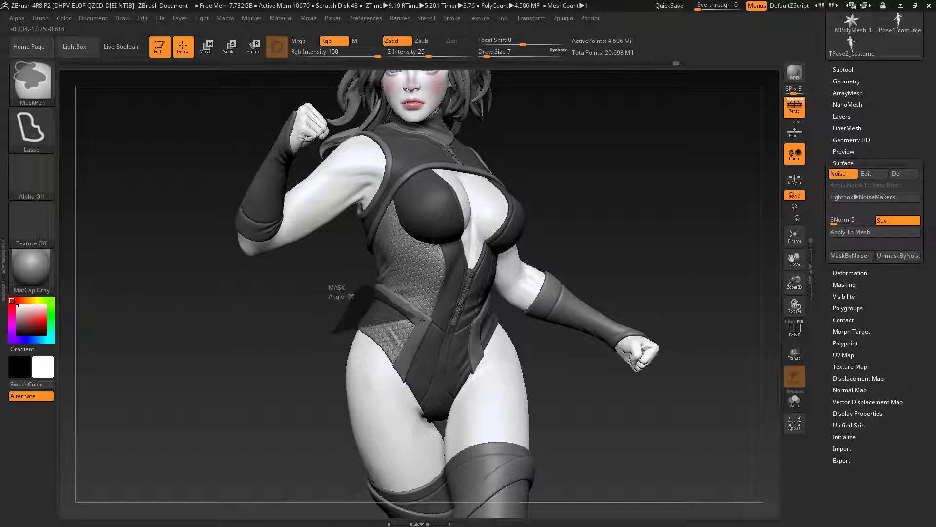
mouse_move(422, 320)
ctrl+mouse_down()
mouse_move(397, 394)
mouse_move(375, 394)
ctrl+mouse_up()
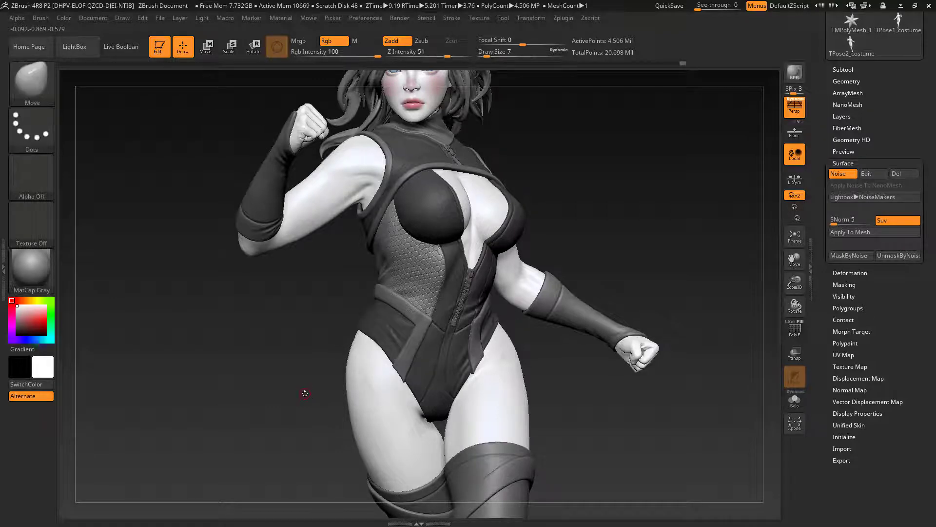
Step: Compare the bodysuit with and without the hexagon pattern on the hip panel from the front and side
mouse_move(305, 393)
mouse_down()
mouse_move(296, 395)
mouse_move(360, 397)
mouse_move(298, 392)
mouse_move(417, 365)
mouse_up()
drag(581, 338, 526, 345)
drag(638, 281, 601, 284)
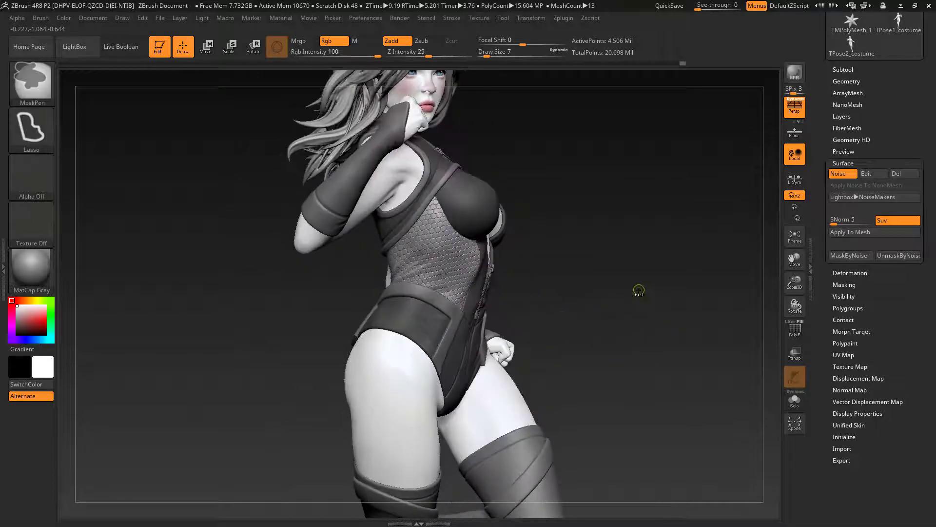
key(ctrl+shift)
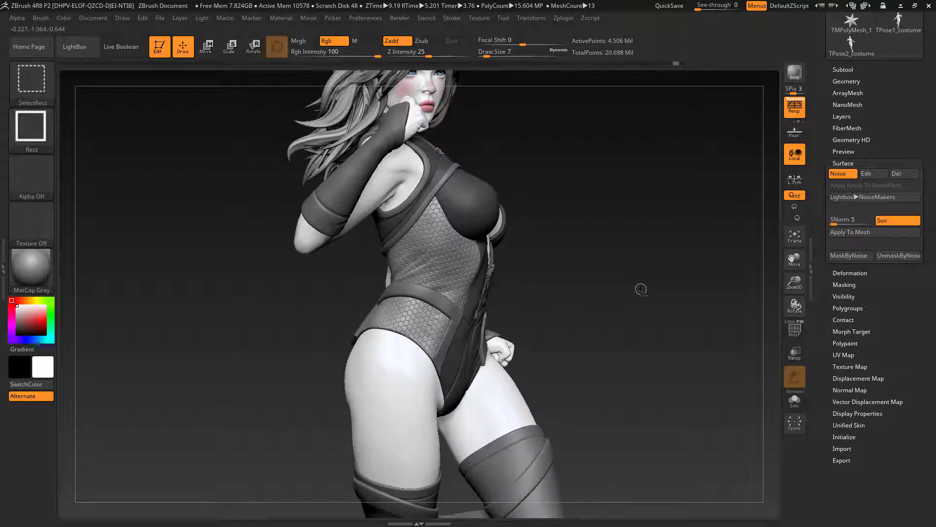
mouse_move(642, 272)
mouse_down()
mouse_move(527, 274)
mouse_move(692, 273)
mouse_move(573, 274)
mouse_move(622, 270)
mouse_up()
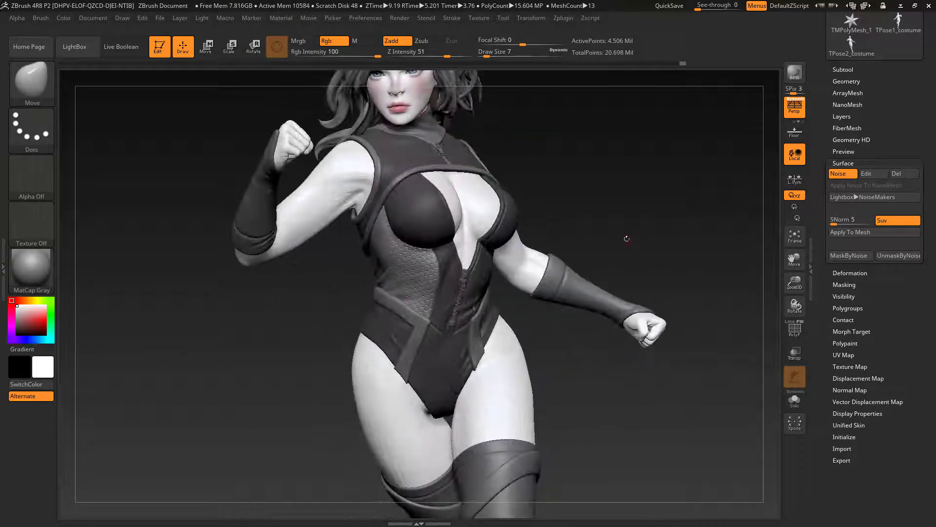
key(ctrl)
key(ctrl)
drag(634, 223, 742, 349)
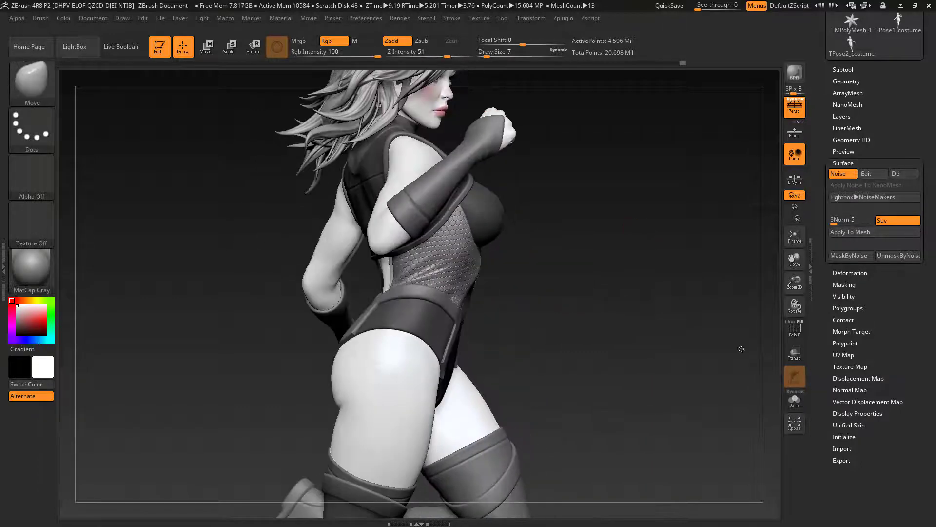
Step: Isolate the bodysuit and lasso-mask the leftover hexagons just below the side panel's waist edge
click(793, 400)
mouse_move(639, 330)
mouse_down()
mouse_move(629, 317)
mouse_move(712, 325)
mouse_move(668, 317)
mouse_move(668, 371)
mouse_move(643, 375)
mouse_move(605, 362)
mouse_move(653, 398)
mouse_move(637, 396)
mouse_up()
click(795, 400)
click(795, 400)
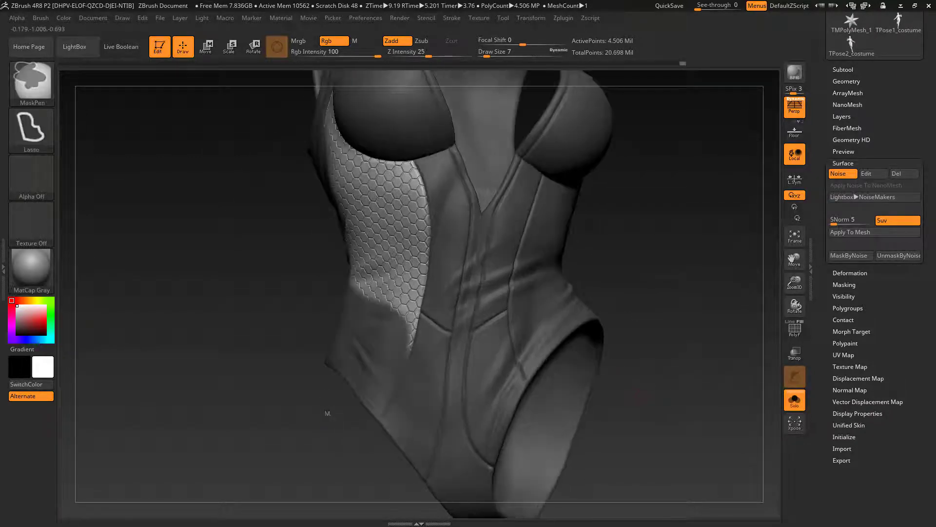
mouse_move(375, 315)
ctrl+mouse_down()
mouse_move(418, 337)
mouse_move(433, 394)
mouse_move(396, 408)
ctrl+mouse_up()
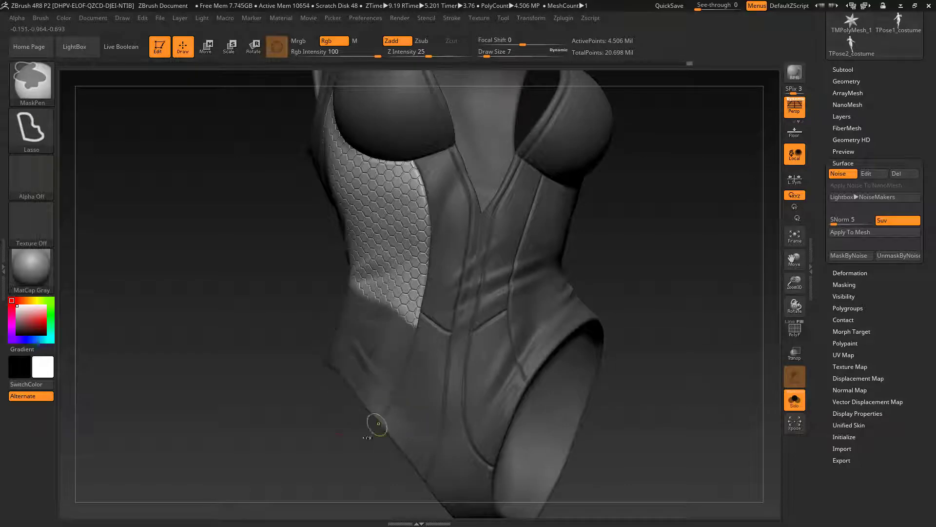
mouse_move(333, 455)
mouse_down()
mouse_move(282, 436)
mouse_move(345, 454)
mouse_move(390, 488)
mouse_up()
click(847, 174)
ctrl+drag(625, 179, 440, 183)
drag(683, 293, 732, 302)
click(795, 400)
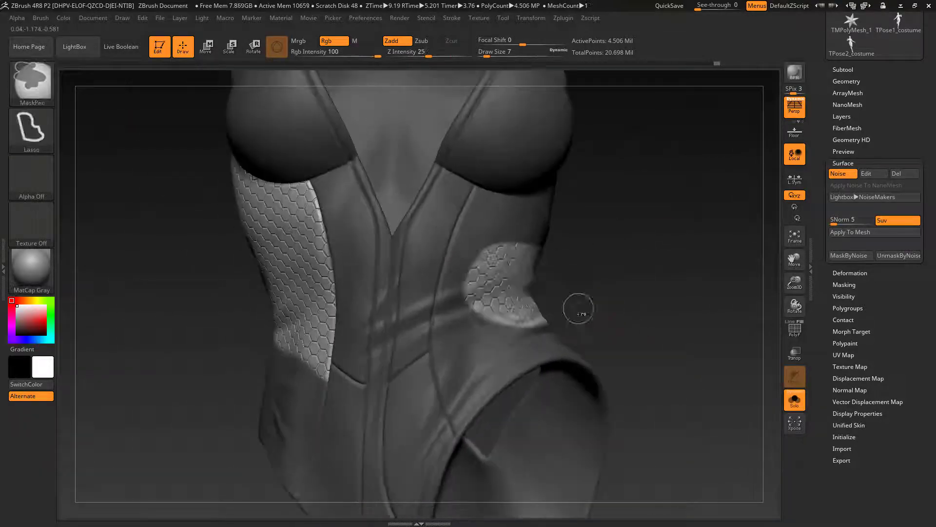
Step: Invert the mask and start masking the bodysuit's opposite side panel beneath the bust cup
mouse_move(577, 308)
mouse_down()
mouse_move(438, 186)
mouse_move(391, 373)
mouse_move(532, 371)
mouse_up()
mouse_move(596, 312)
mouse_down()
mouse_move(648, 266)
mouse_move(585, 293)
mouse_up()
mouse_move(512, 306)
ctrl+shift+mouse_down()
mouse_move(533, 319)
mouse_move(542, 291)
mouse_move(551, 331)
ctrl+shift+mouse_up()
mouse_move(311, 236)
ctrl+shift+mouse_down()
mouse_move(328, 264)
mouse_move(303, 246)
mouse_move(312, 317)
mouse_move(400, 253)
ctrl+shift+mouse_up()
mouse_move(341, 244)
alt+mouse_down()
mouse_move(288, 322)
mouse_move(310, 473)
alt+mouse_up()
key(ctrl+i)
mouse_move(341, 413)
alt+mouse_down()
mouse_move(304, 315)
mouse_move(389, 460)
alt+mouse_up()
mouse_move(585, 430)
mouse_down()
mouse_move(429, 371)
mouse_move(366, 420)
mouse_up()
Step: Extend the opposite side panel's mask along the under-bust seam and back edge, filling the area down to the waist
mouse_move(326, 247)
ctrl+mouse_down()
mouse_move(409, 235)
mouse_move(578, 171)
ctrl+mouse_up()
mouse_move(418, 239)
ctrl+mouse_down()
mouse_move(415, 279)
mouse_move(503, 222)
mouse_move(591, 287)
ctrl+mouse_up()
drag(683, 341, 560, 336)
alt+drag(561, 337, 536, 302)
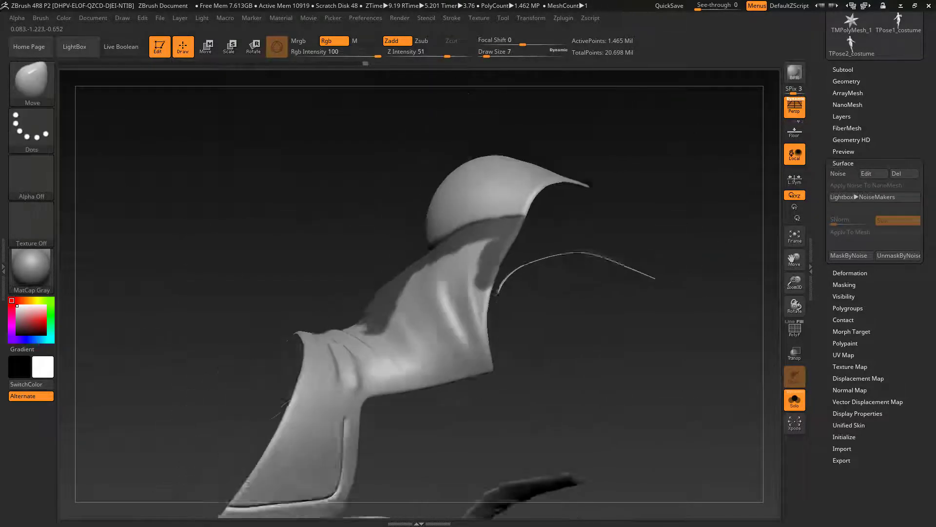
mouse_move(374, 335)
ctrl+mouse_down()
mouse_move(449, 363)
mouse_move(415, 293)
mouse_move(463, 254)
ctrl+mouse_up()
mouse_move(561, 312)
mouse_down()
mouse_move(434, 294)
mouse_move(439, 332)
mouse_up()
Step: Invert the mask again and check the waist area of both side panels on the full figure
key(ctrl+i)
mouse_move(293, 453)
ctrl+alt+mouse_down()
mouse_move(373, 369)
mouse_move(394, 366)
ctrl+alt+mouse_up()
click(799, 404)
click(799, 404)
drag(585, 341, 439, 336)
click(795, 400)
click(795, 401)
drag(610, 351, 536, 361)
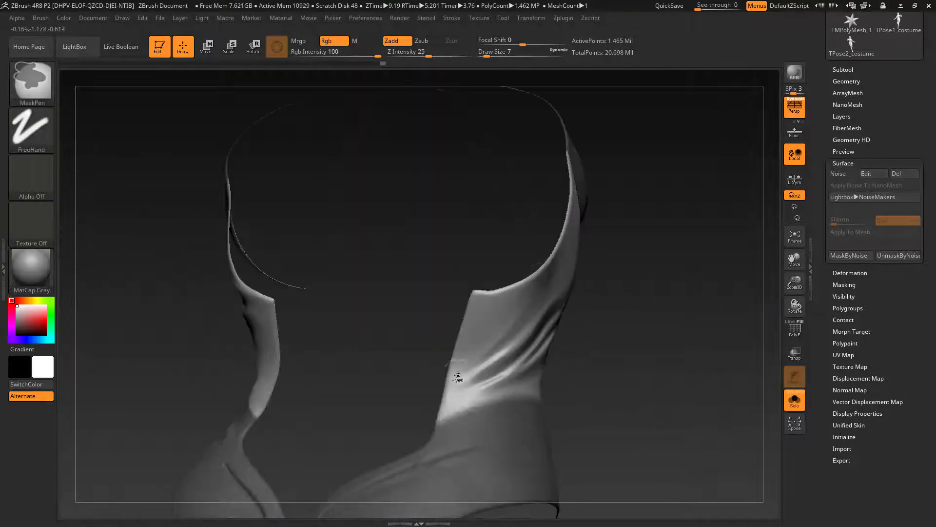
Step: Clean up the mask's edge along the waist, from the back around to the side panel's front seam
ctrl+alt+drag(456, 407, 526, 400)
mouse_move(610, 390)
mouse_down()
mouse_move(563, 407)
mouse_move(651, 488)
mouse_up()
drag(651, 488, 585, 459)
mouse_move(517, 399)
ctrl+mouse_down()
mouse_move(510, 417)
mouse_move(420, 346)
ctrl+mouse_up()
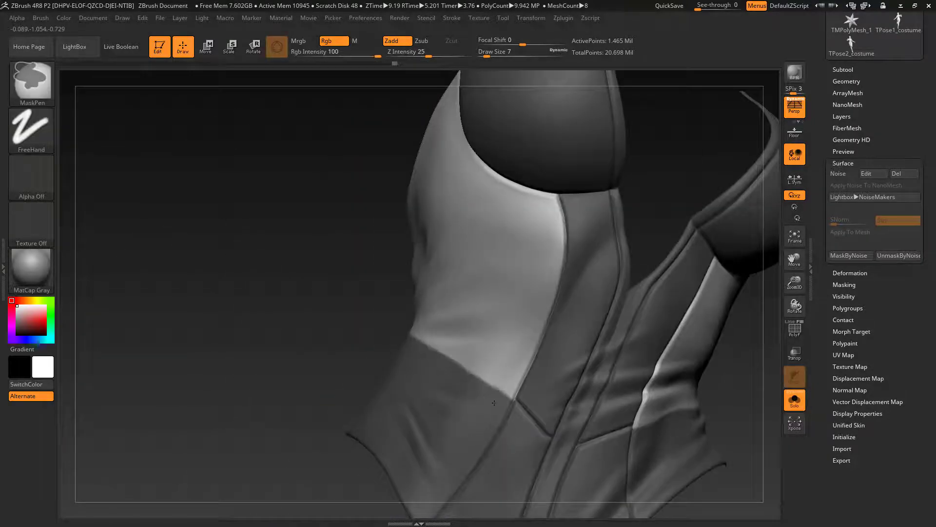
mouse_move(380, 303)
mouse_down()
mouse_move(305, 282)
mouse_move(381, 293)
mouse_up()
click(797, 401)
click(797, 401)
drag(610, 371, 512, 361)
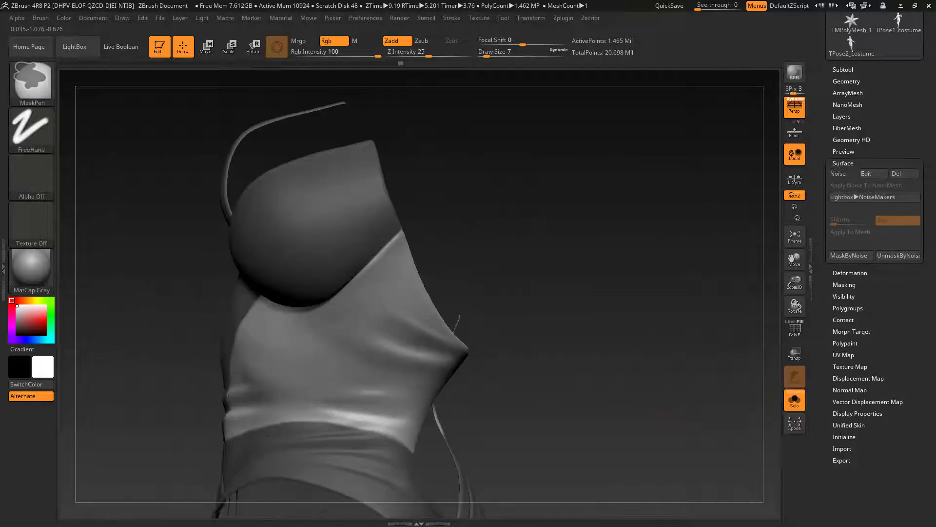
Step: Invert the mask and refine the opposite side panel's mask along its front seam using draw size 1
drag(585, 371, 610, 303)
ctrl+click(673, 342)
ctrl+alt+drag(297, 180, 202, 420)
drag(678, 341, 741, 322)
ctrl+drag(332, 233, 367, 354)
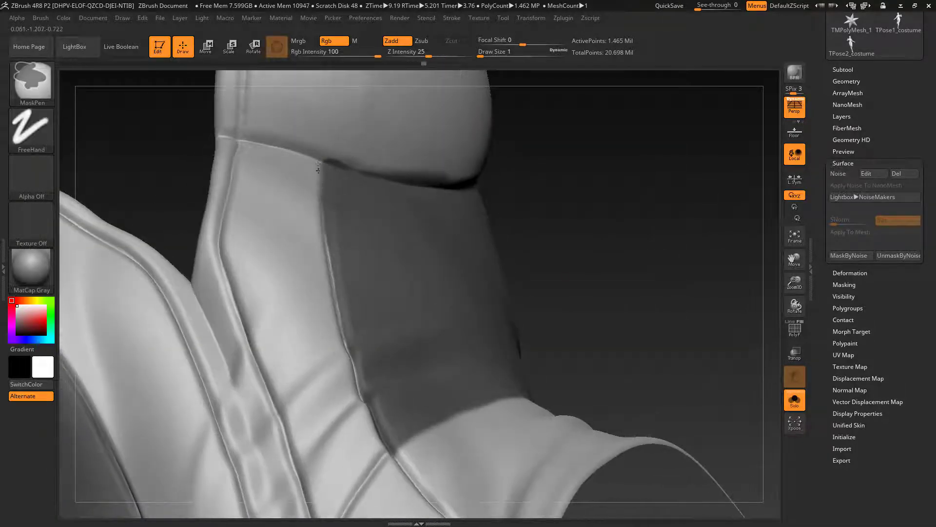
drag(609, 331, 643, 283)
Step: Adjust the brush's stroke option and clean up the full length of the mask's front edge along the panel seam
ctrl+click(452, 18)
ctrl+click(481, 201)
mouse_move(300, 152)
ctrl+mouse_down()
mouse_move(313, 244)
mouse_move(369, 407)
ctrl+mouse_up()
alt+drag(634, 219, 634, 160)
drag(658, 244, 619, 249)
ctrl+drag(336, 420, 318, 348)
drag(634, 312, 664, 244)
Step: Set the focal shift to -74 and clean up the side panel's mask edge along the seam under the bust
ctrl+alt+drag(491, 309, 341, 264)
ctrl+alt+drag(407, 282, 484, 300)
ctrl+drag(502, 41, 491, 41)
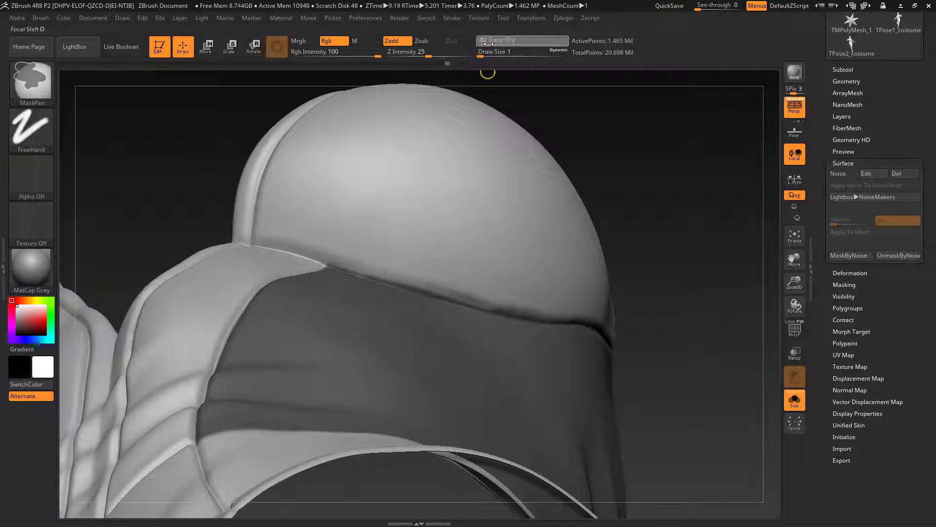
ctrl+alt+drag(328, 265, 453, 296)
drag(673, 234, 625, 244)
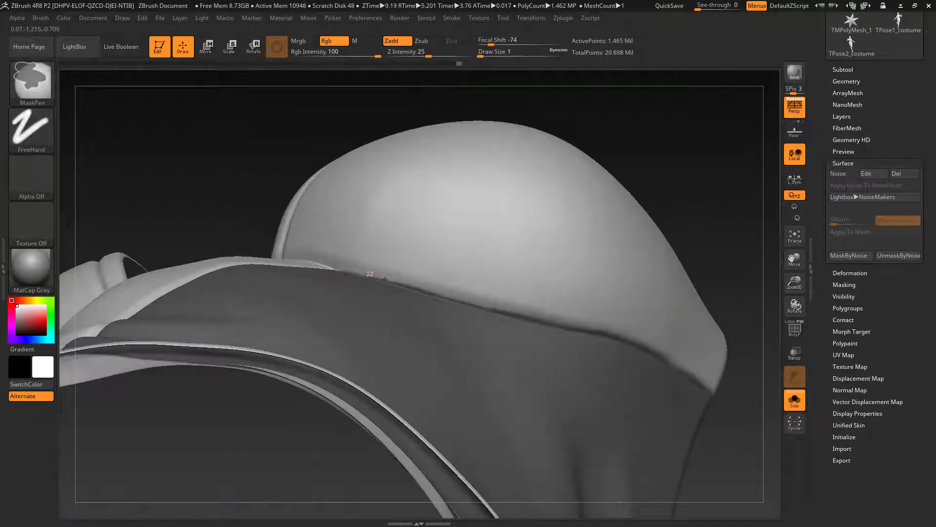
ctrl+alt+drag(372, 274, 445, 295)
drag(683, 205, 658, 195)
ctrl+alt+drag(408, 301, 453, 312)
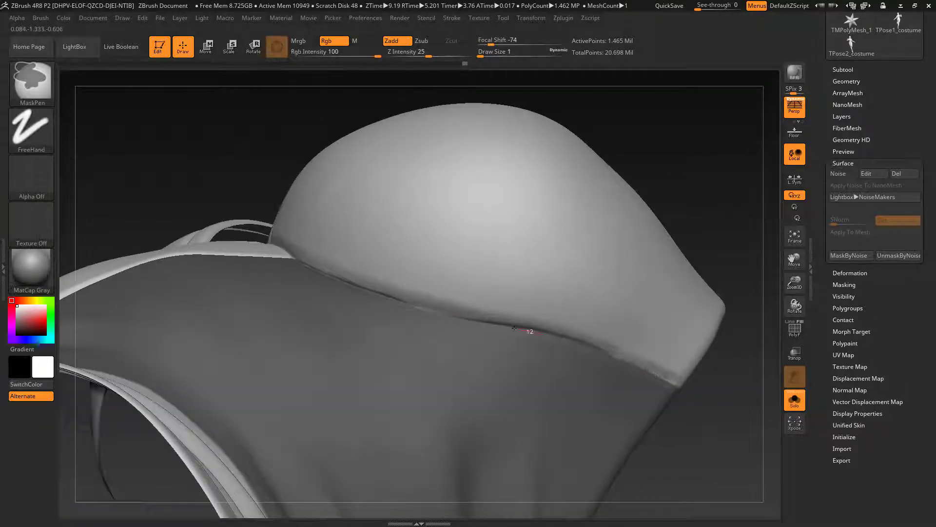
ctrl+alt+drag(514, 328, 541, 334)
drag(673, 215, 683, 244)
ctrl+alt+drag(641, 373, 656, 377)
Step: Invert the mask and refine its edge along the side panel's front seam, from the bust down to the waist
drag(707, 390, 682, 361)
mouse_move(673, 302)
mouse_down()
mouse_move(634, 244)
mouse_move(566, 312)
mouse_up()
ctrl+alt+drag(401, 300, 291, 160)
drag(610, 195, 654, 214)
ctrl+click(653, 244)
ctrl+drag(394, 325, 365, 376)
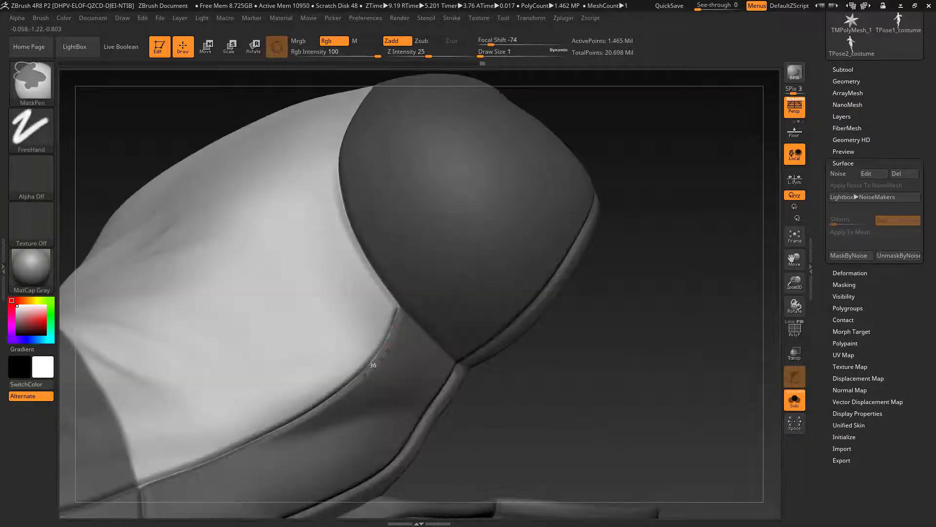
ctrl+drag(214, 460, 193, 467)
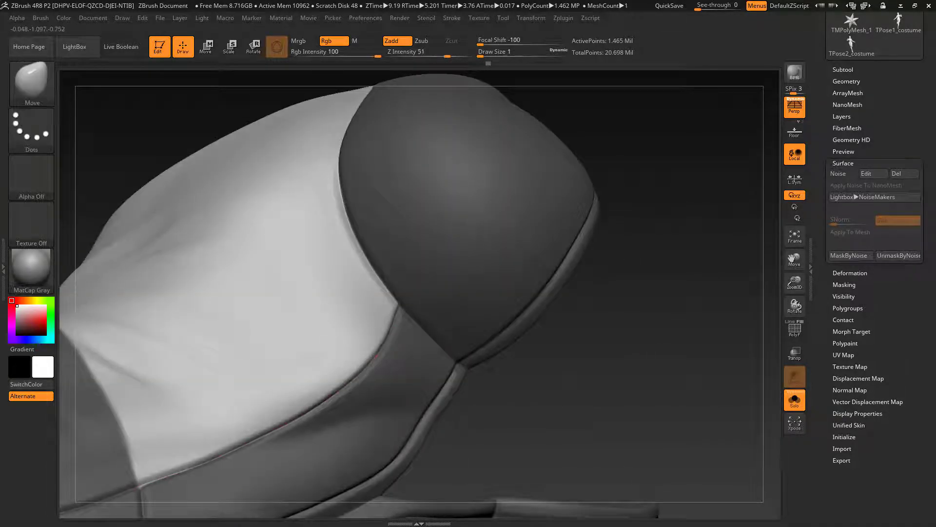
drag(634, 341, 644, 273)
ctrl+drag(368, 317, 273, 357)
Step: Turn on the surface noise and check how the hexagon pattern fills both side panels
drag(653, 273, 727, 353)
click(843, 174)
drag(609, 317, 716, 336)
click(794, 401)
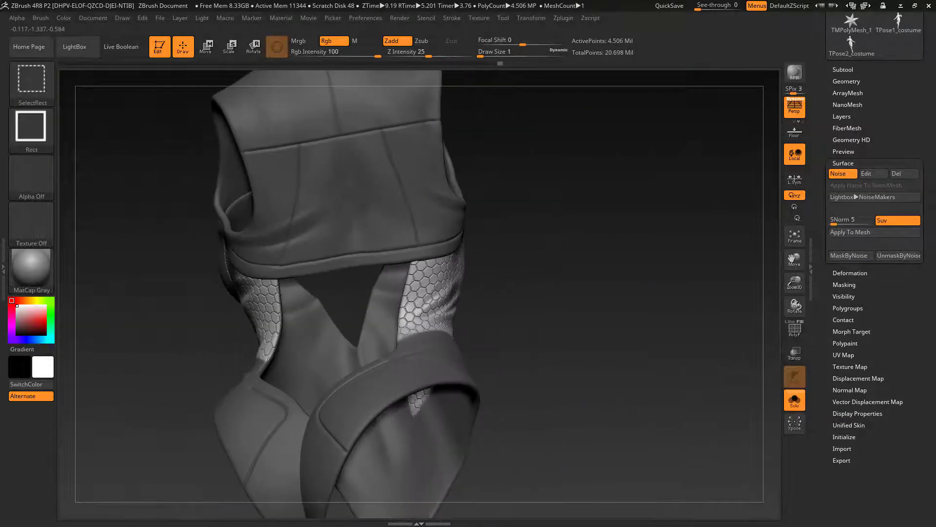
Step: Isolate the upper back of the costume and shape the mask around its central panel using draw size 2
mouse_move(319, 265)
ctrl+mouse_down()
mouse_move(316, 213)
mouse_move(368, 204)
mouse_move(298, 215)
mouse_move(364, 273)
ctrl+mouse_up()
alt+drag(585, 293, 600, 361)
ctrl+drag(422, 176, 496, 408)
mouse_move(496, 409)
ctrl+mouse_down()
mouse_move(422, 175)
mouse_move(481, 322)
ctrl+mouse_up()
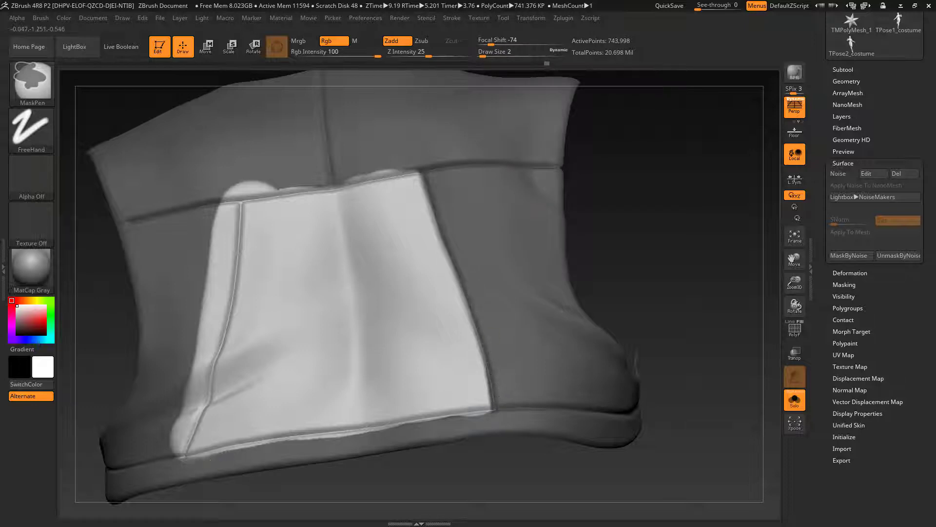
mouse_move(211, 460)
ctrl+mouse_down()
mouse_move(491, 412)
mouse_move(179, 446)
mouse_move(229, 270)
mouse_move(238, 189)
mouse_move(415, 165)
ctrl+mouse_up()
drag(585, 244, 593, 273)
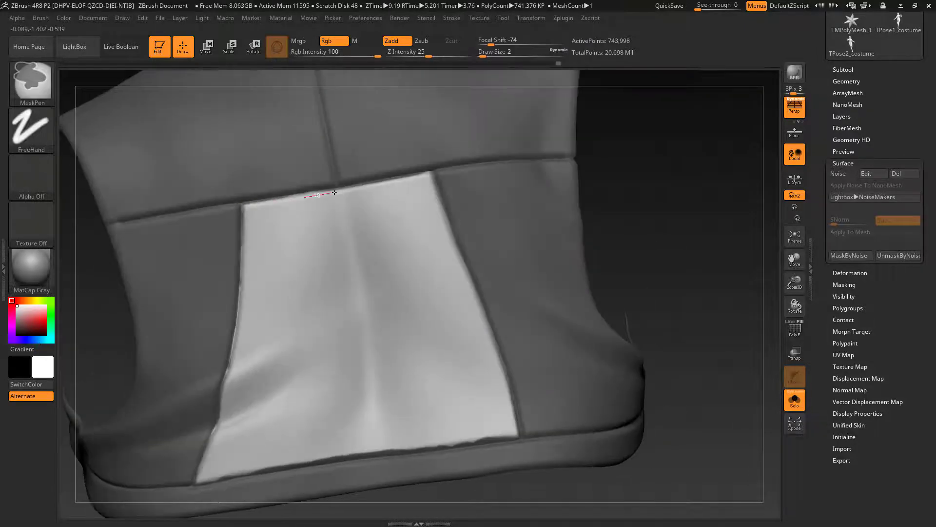
Step: Refine the mask around the central back panel along its side seam and lower hem
ctrl+alt+drag(243, 207, 219, 442)
mouse_move(220, 441)
right_down()
mouse_move(239, 424)
mouse_move(229, 439)
right_up()
ctrl+alt+drag(224, 449, 533, 383)
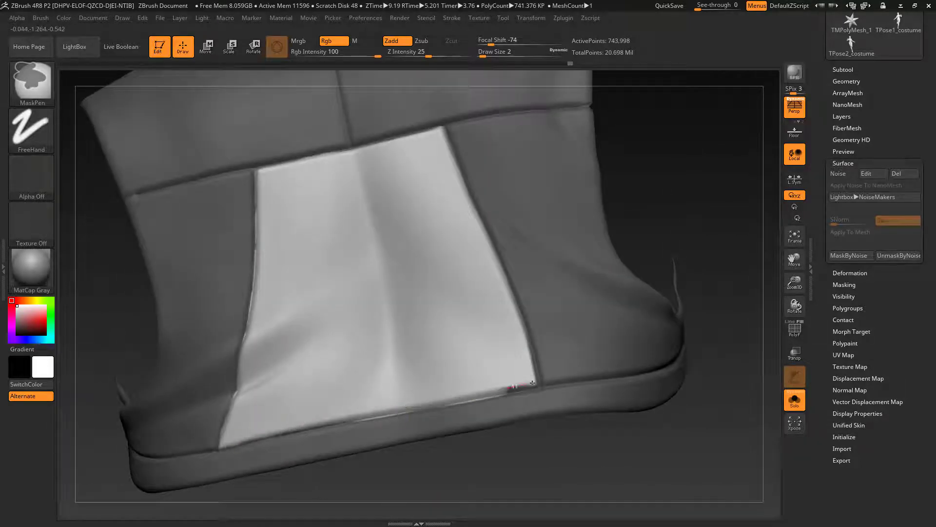
ctrl+drag(228, 455, 337, 425)
ctrl+right_drag(371, 390, 382, 420)
Step: Set the draw size to 1 and clean up the back panel's mask edge along the full width of the hem
key(s)
click(374, 419)
ctrl+drag(232, 445, 532, 390)
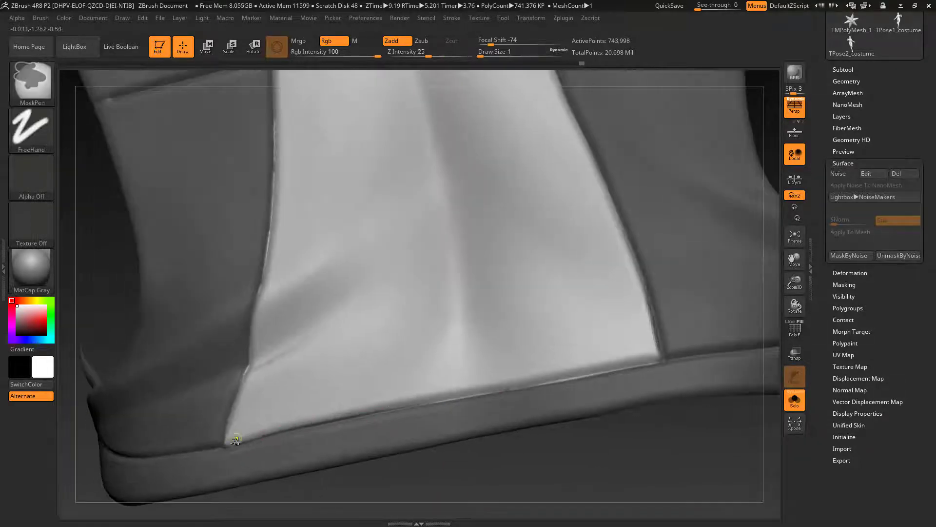
ctrl+drag(352, 418, 479, 396)
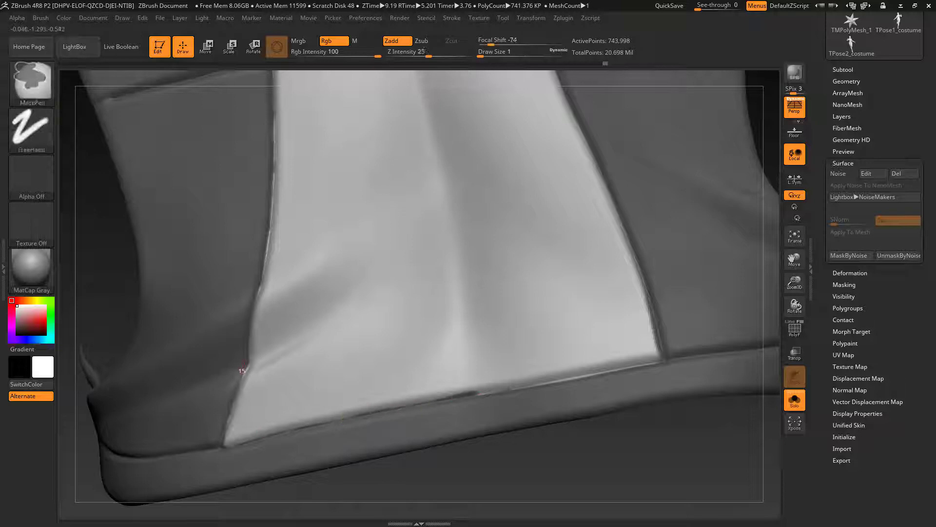
right_drag(480, 396, 468, 384)
ctrl+drag(361, 401, 517, 382)
right_drag(619, 244, 628, 263)
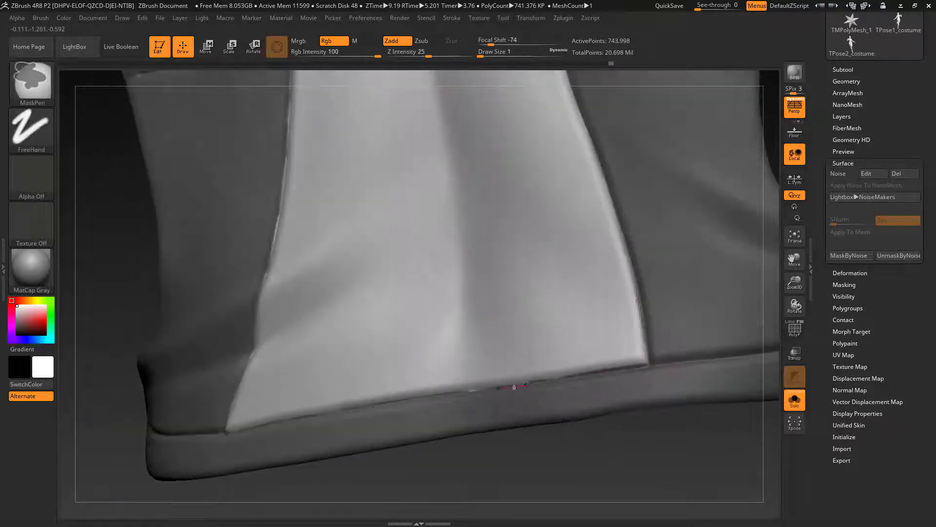
ctrl+drag(514, 387, 530, 384)
drag(585, 439, 576, 458)
ctrl+drag(507, 376, 633, 345)
mouse_move(600, 448)
mouse_down()
mouse_move(591, 420)
mouse_move(590, 443)
mouse_up()
ctrl+drag(452, 389, 561, 372)
mouse_move(620, 444)
mouse_down()
mouse_move(628, 461)
mouse_move(656, 451)
mouse_up()
Step: Clean up the mask edge down the back panel's side seam to the corner at the hem
ctrl+drag(312, 126, 313, 155)
ctrl+drag(293, 353, 287, 389)
drag(156, 409, 195, 407)
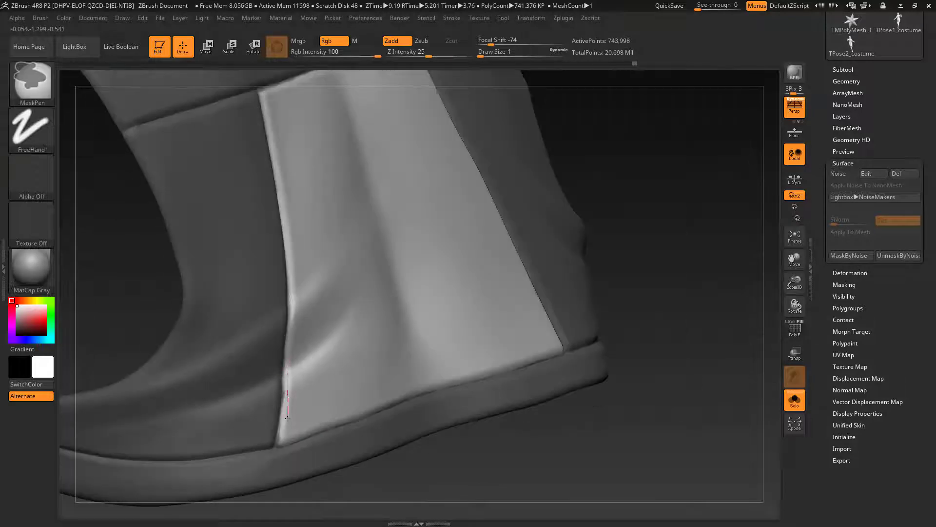
ctrl+drag(288, 418, 276, 447)
Step: Show the whole costume again and turn on the surface noise to check the pattern on the back panel
mouse_move(673, 269)
mouse_down()
mouse_move(731, 219)
mouse_move(653, 244)
mouse_move(711, 272)
mouse_move(661, 288)
mouse_move(592, 275)
mouse_up()
ctrl+shift+click(712, 272)
click(837, 176)
mouse_move(593, 275)
mouse_down()
mouse_move(556, 258)
mouse_move(468, 278)
mouse_move(592, 278)
mouse_up()
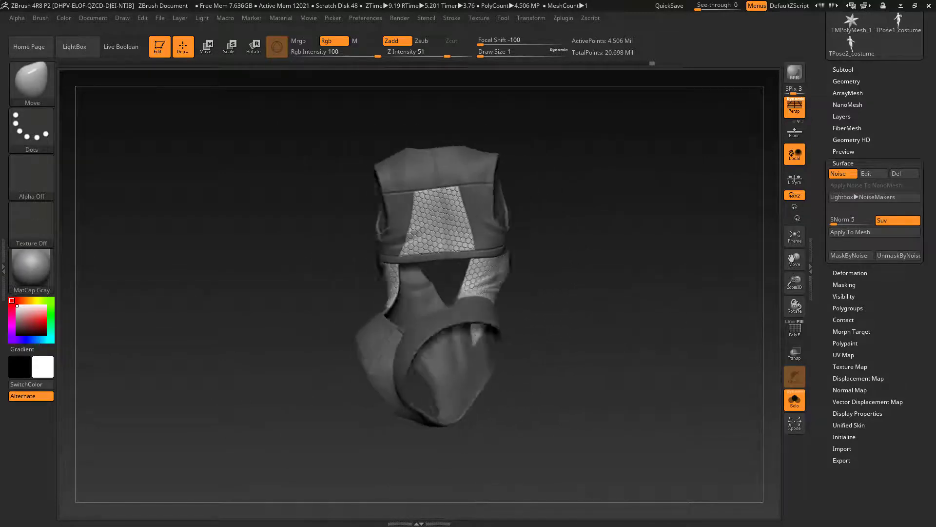
drag(702, 292, 611, 324)
drag(665, 300, 558, 318)
Step: Check the patterned costume on the full figure, then isolate the costume again
click(795, 403)
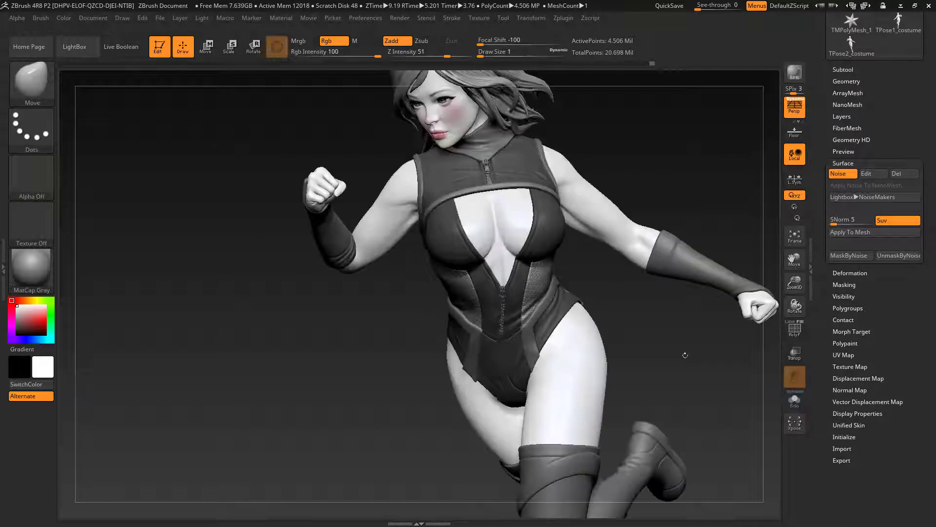
drag(686, 355, 794, 416)
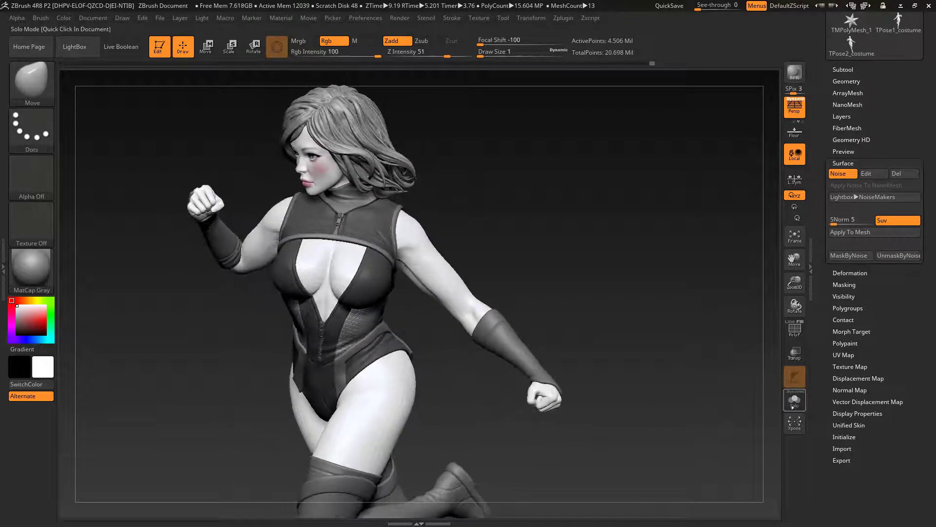
click(794, 400)
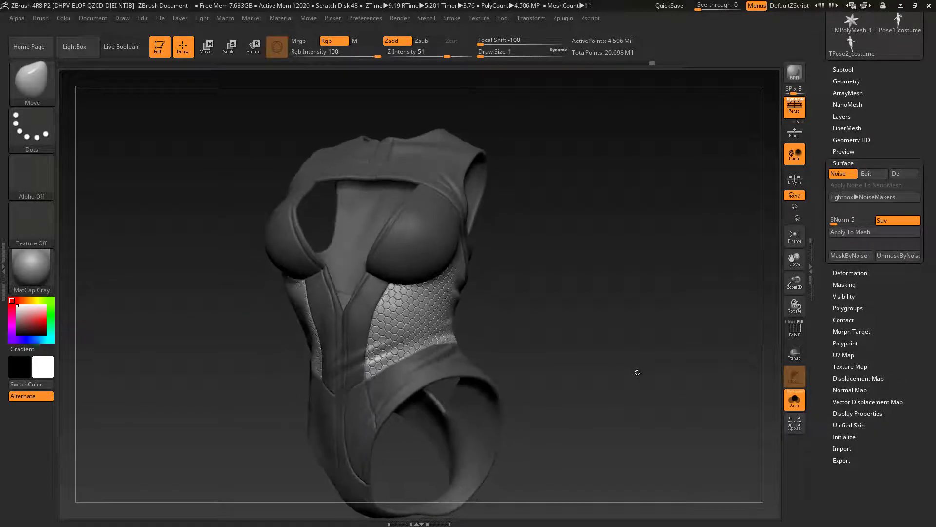
Step: Turn off the surface noise and set the costume's UV map size to 4096
click(837, 174)
drag(541, 332, 623, 338)
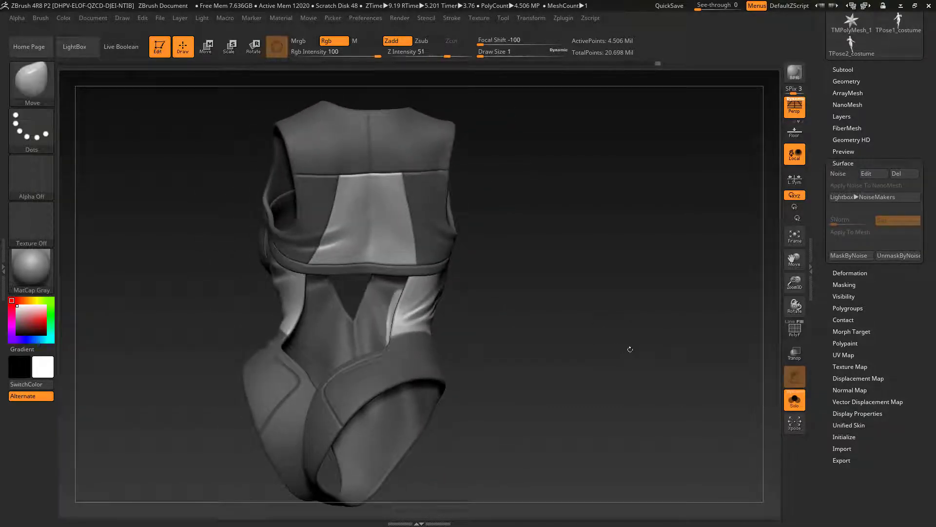
click(847, 354)
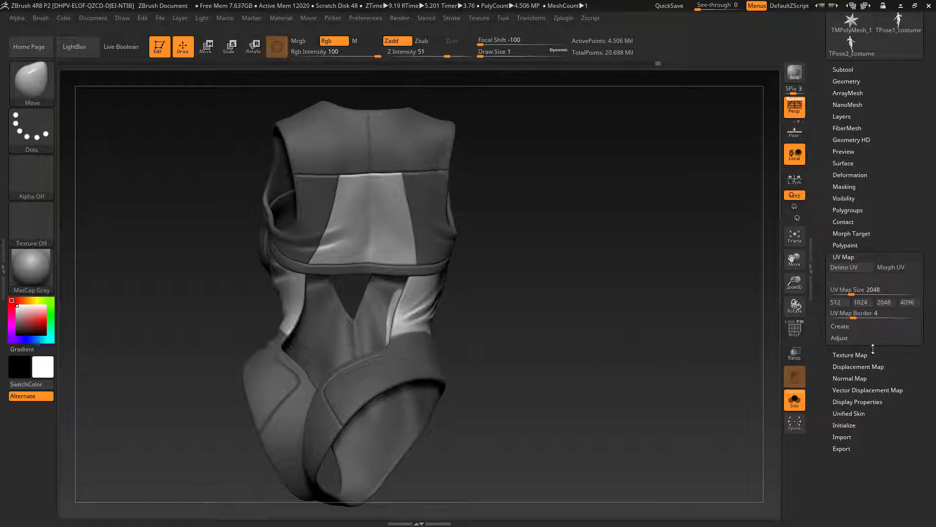
drag(657, 285, 688, 320)
drag(695, 363, 674, 360)
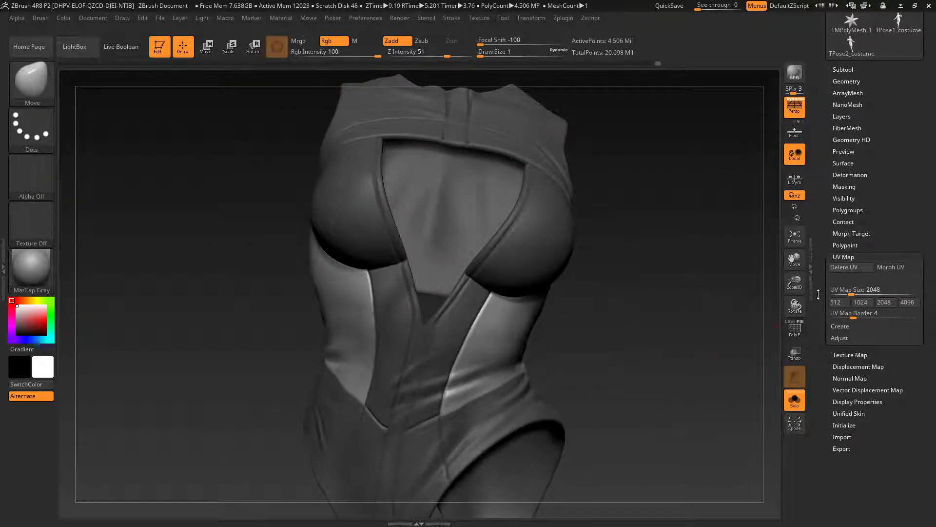
click(853, 355)
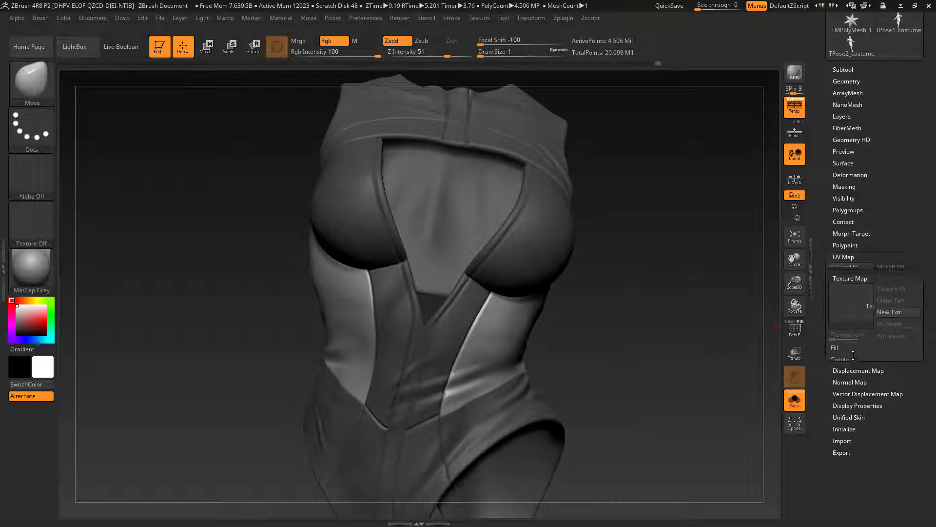
click(844, 257)
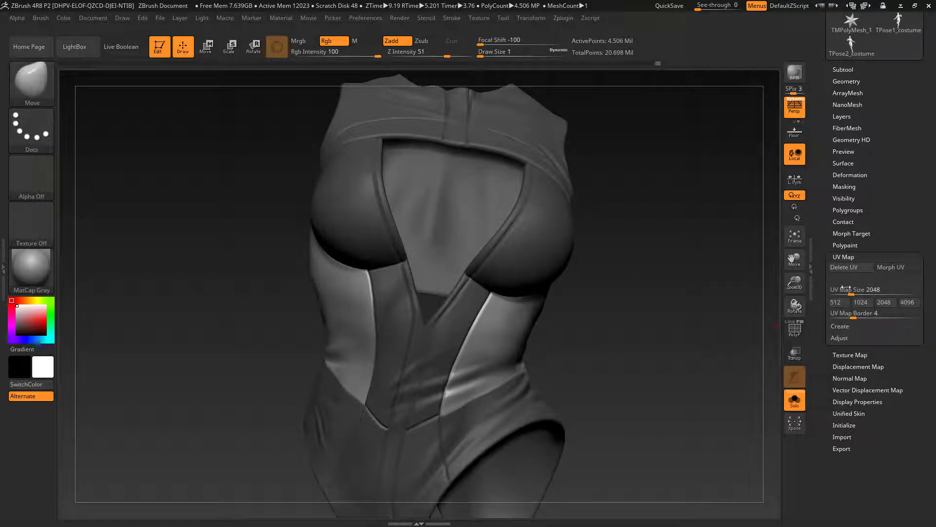
click(908, 304)
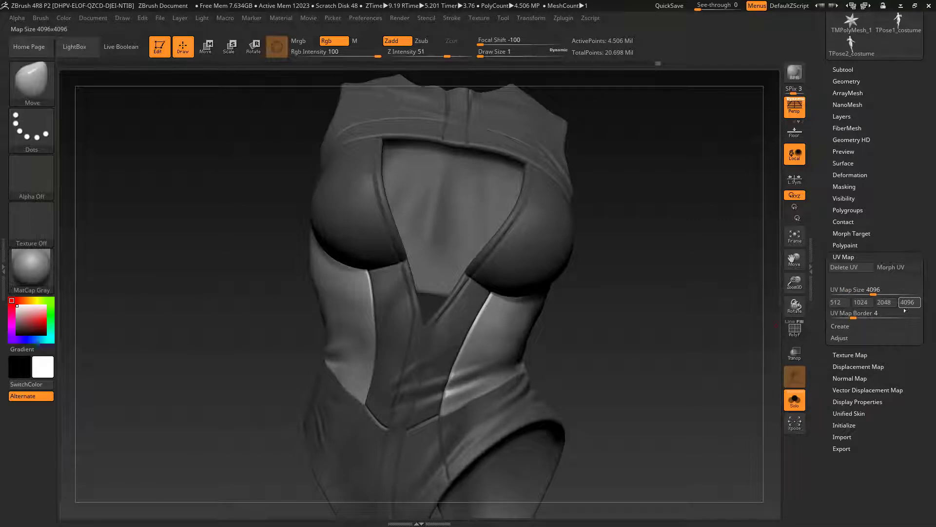
Step: Create a texture map from the costume's masking and inspect it around the side panels
click(848, 355)
click(847, 349)
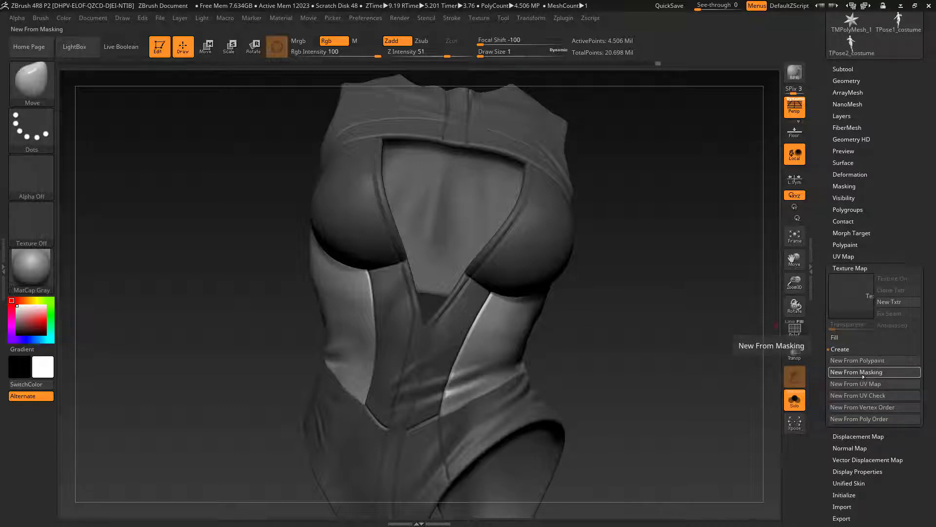
click(863, 372)
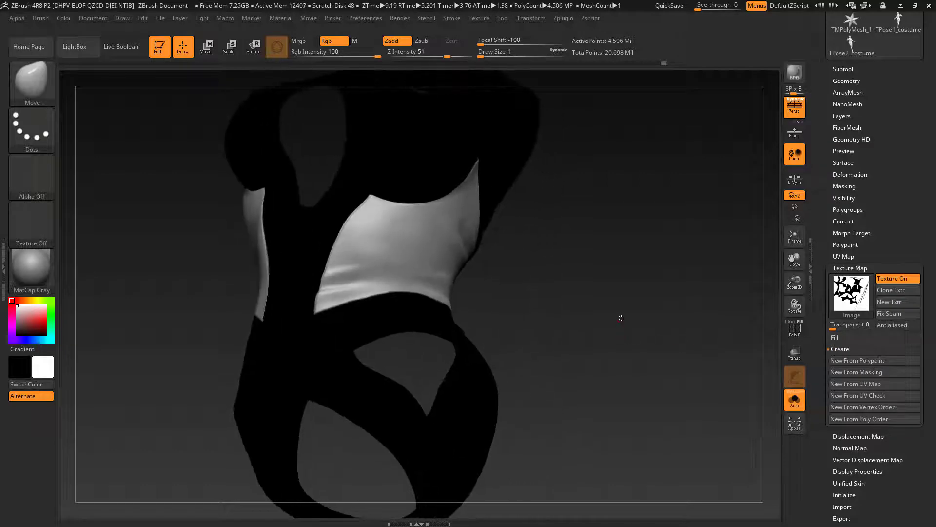
key(ctrl)
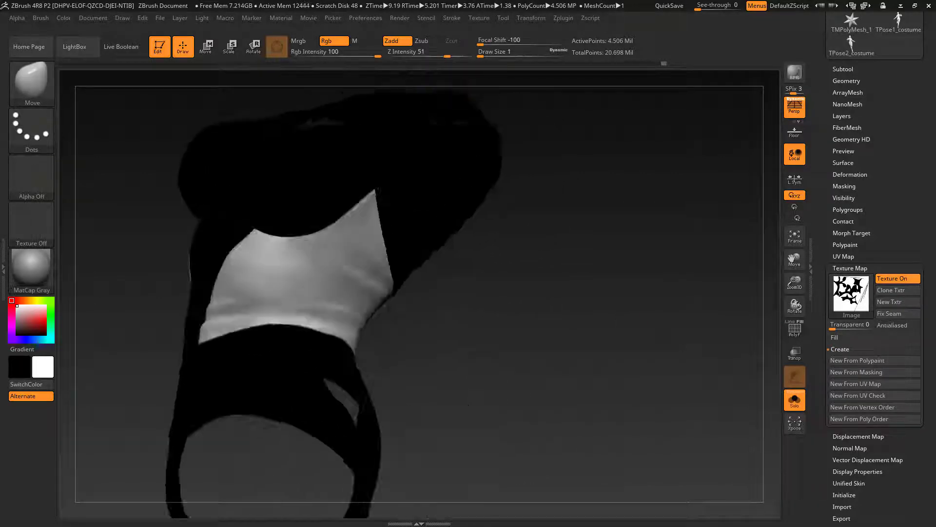
drag(683, 328, 689, 370)
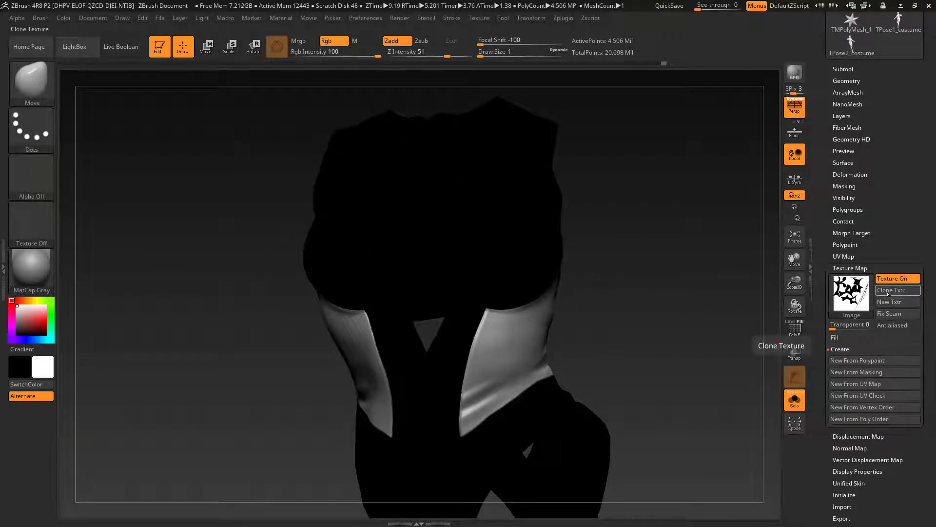
Step: Clone the mask texture and export it as a Photoshop file named mask01
click(887, 295)
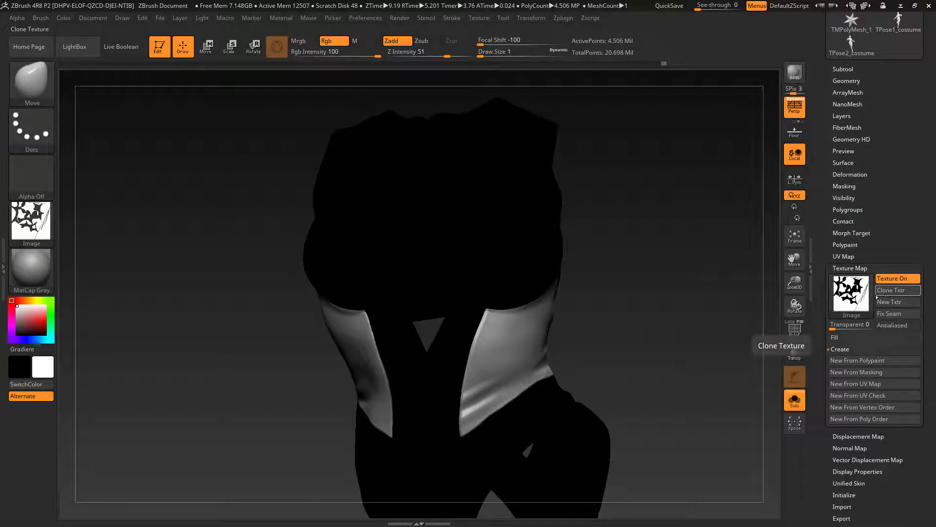
click(481, 19)
click(546, 83)
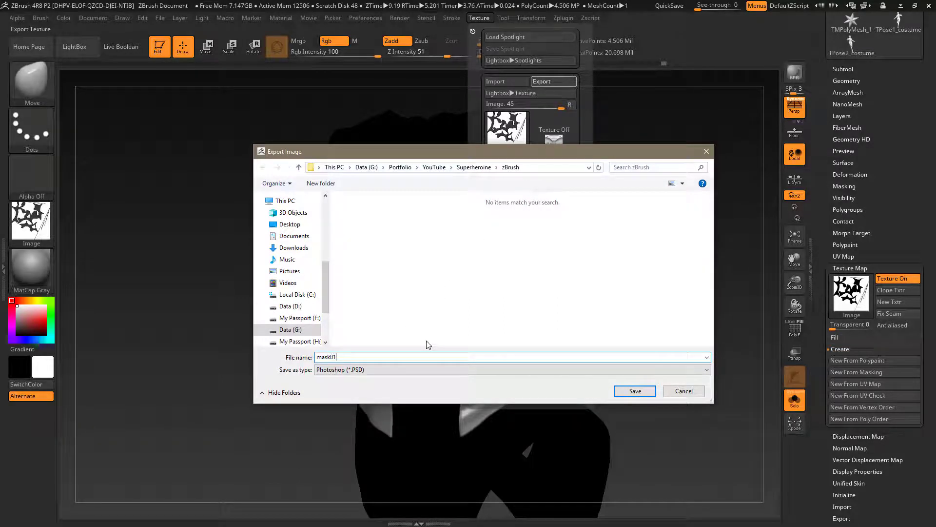
key(Return)
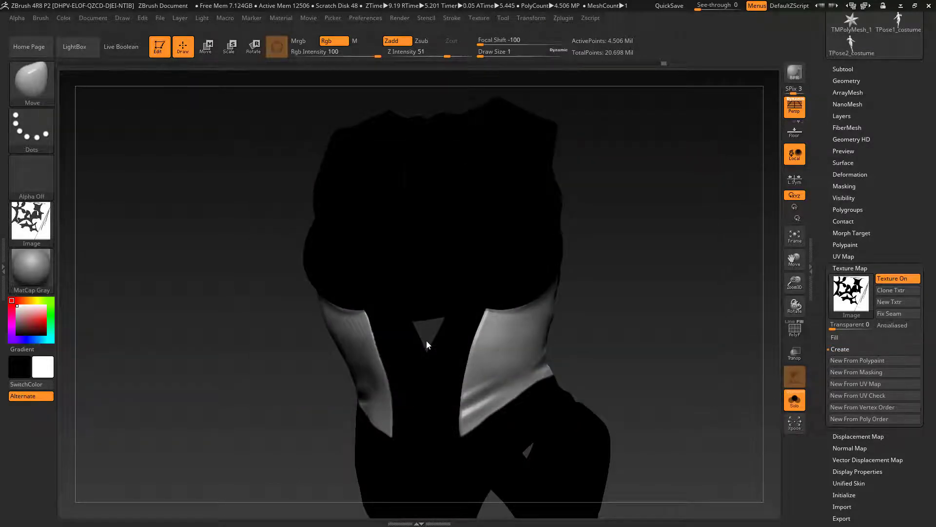
Step: Deselect the current brush texture and turn off the costume's texture map display
click(52, 230)
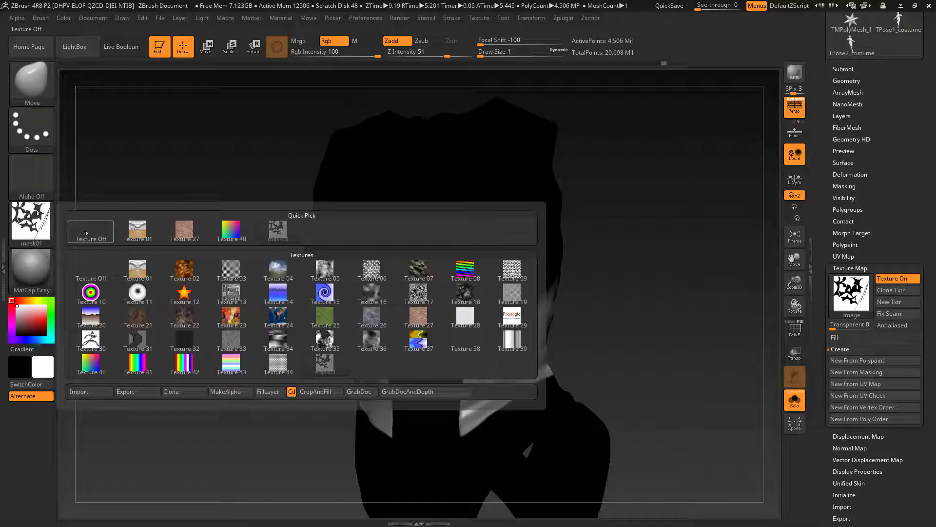
click(89, 233)
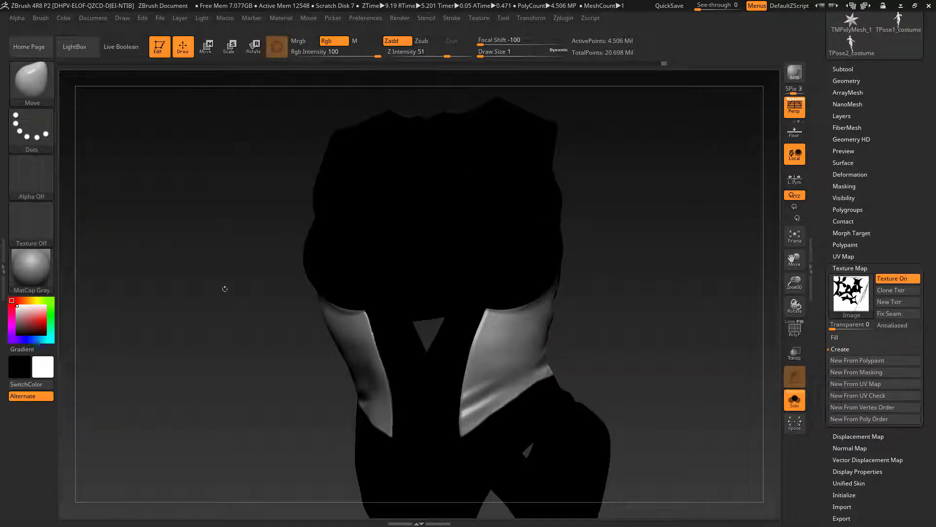
click(894, 281)
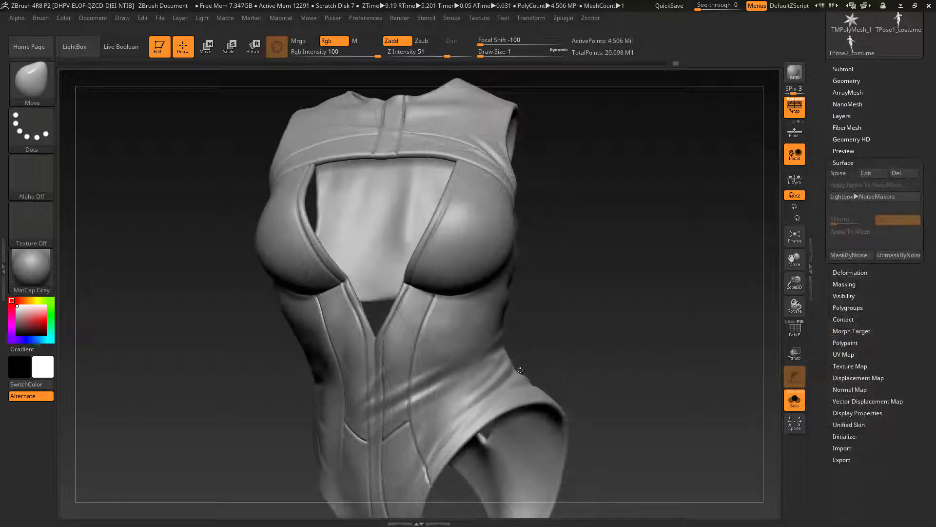
Step: Import mask01.PSD as the current alpha and mask the costume with it through Mask By Alpha
click(17, 18)
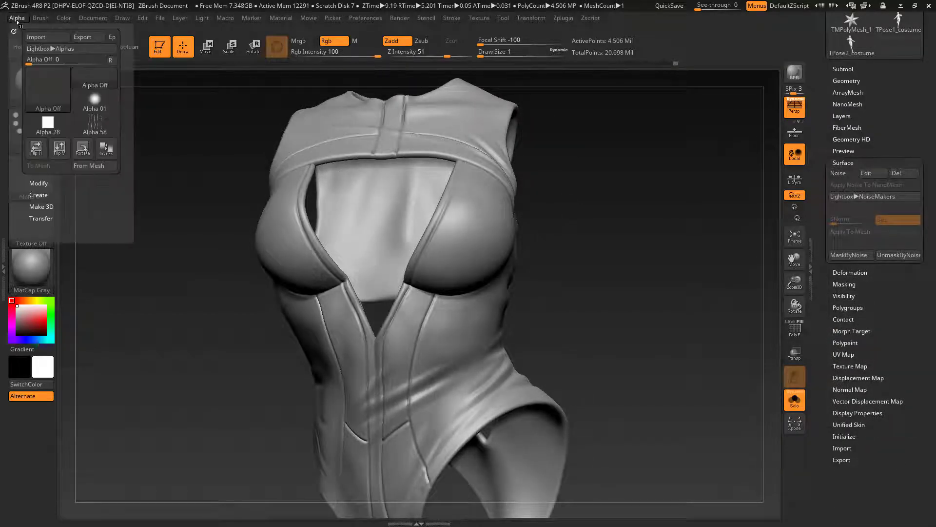
click(36, 38)
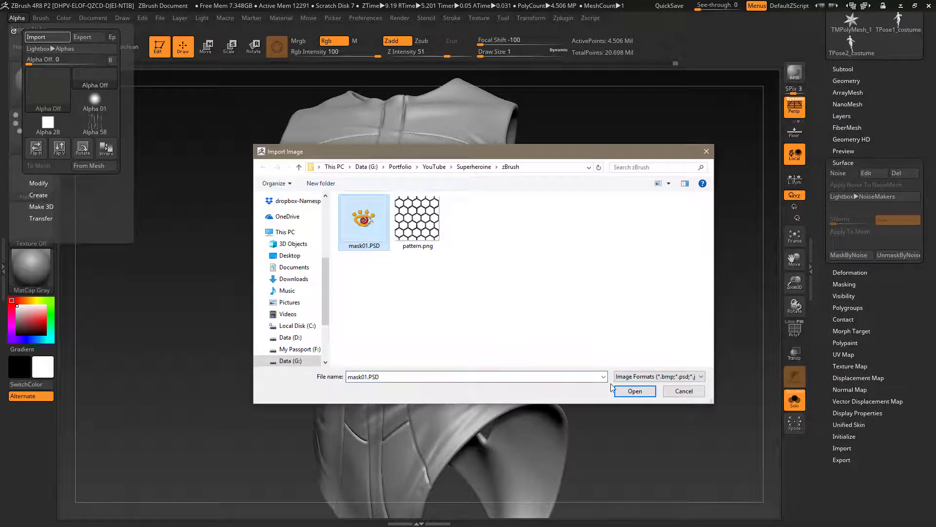
click(622, 391)
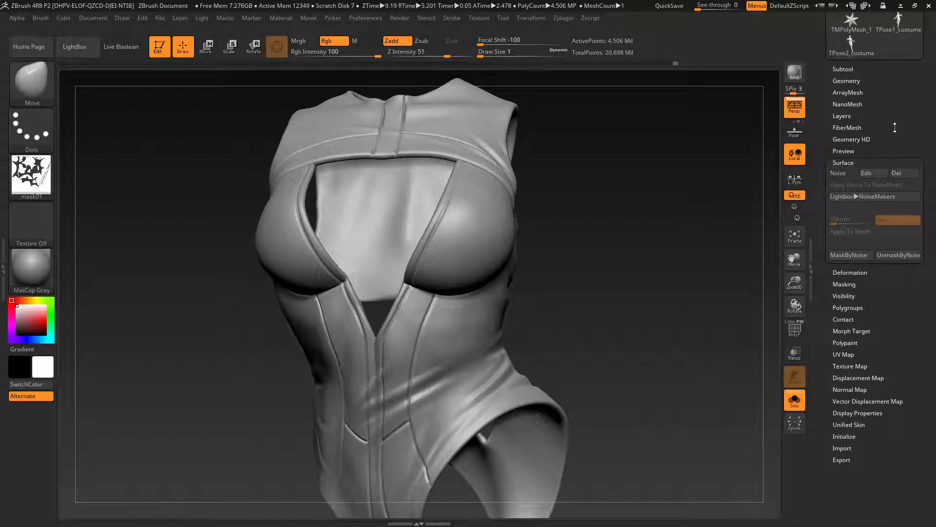
click(843, 163)
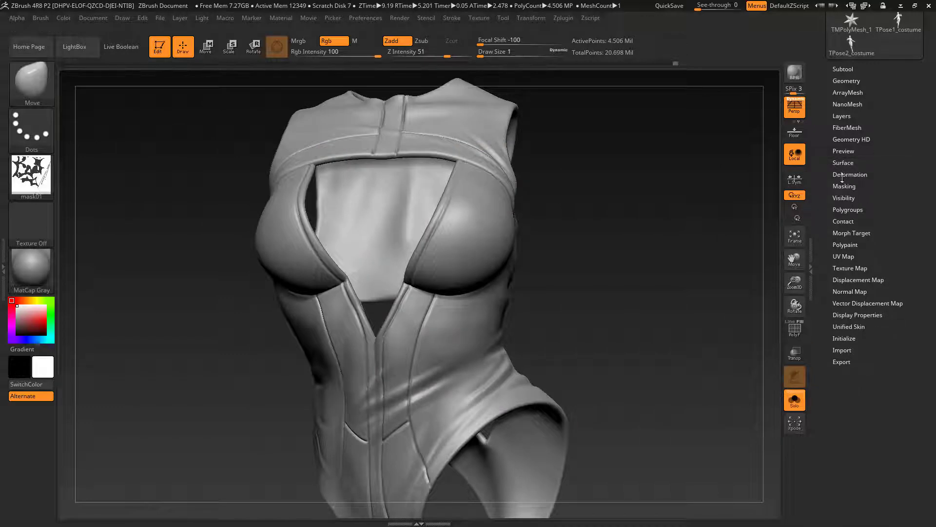
click(844, 187)
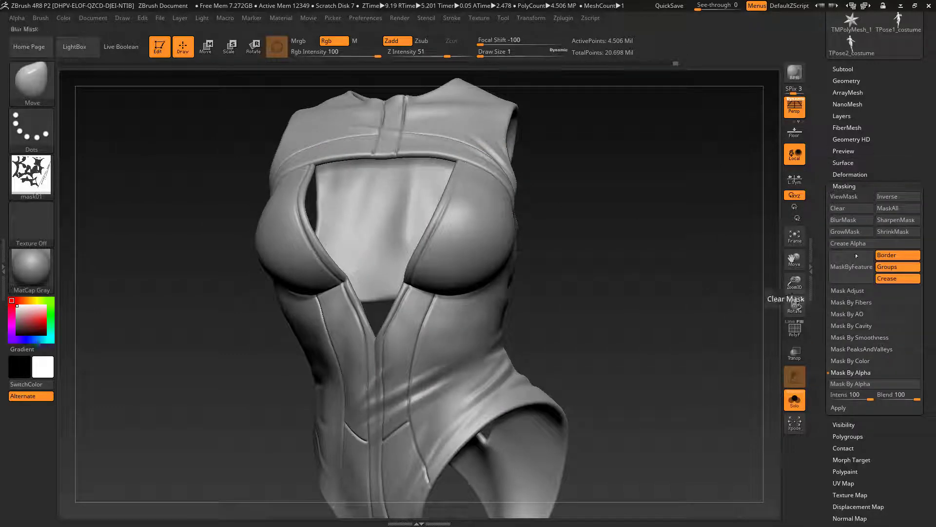
click(855, 389)
drag(779, 375, 652, 327)
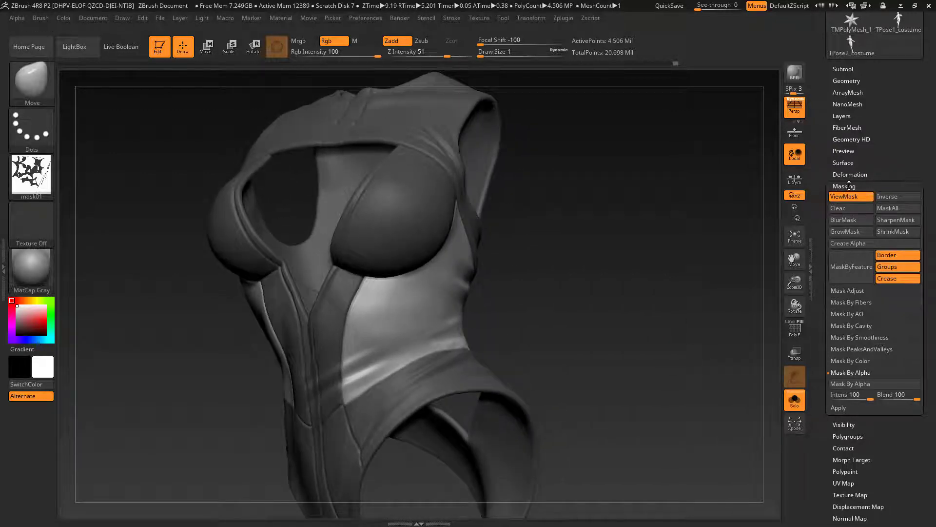
Step: Apply the hexagon surface noise to the costume's unmasked side and back panels and inspect the pattern from several angles
click(849, 186)
click(847, 162)
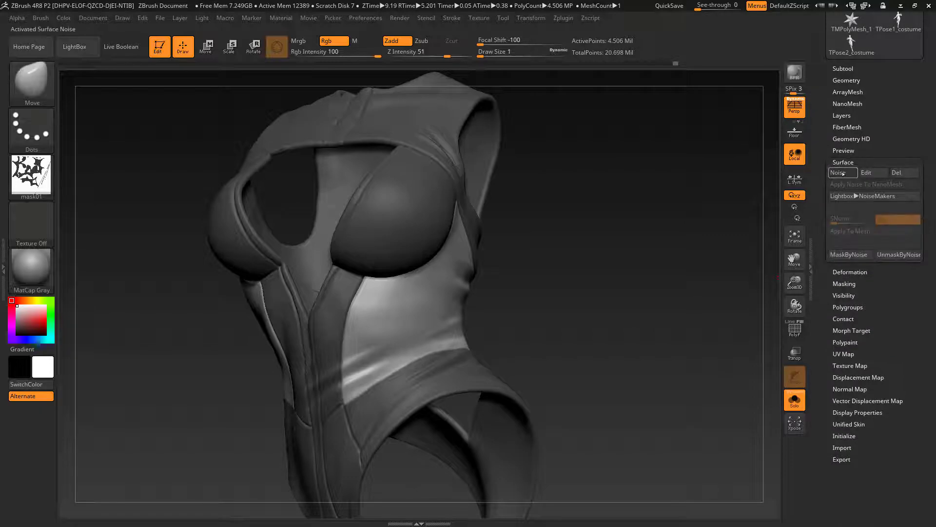
click(839, 172)
drag(647, 279, 469, 293)
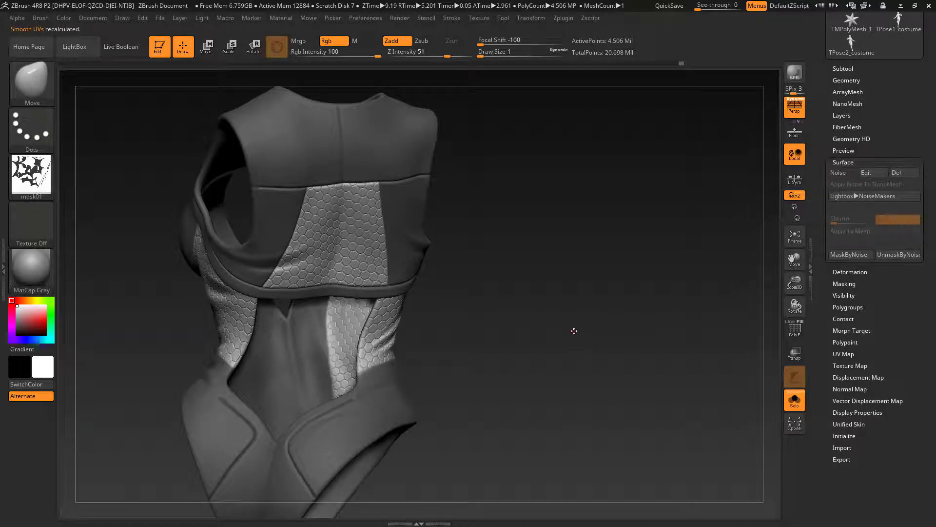
drag(577, 330, 651, 390)
click(843, 172)
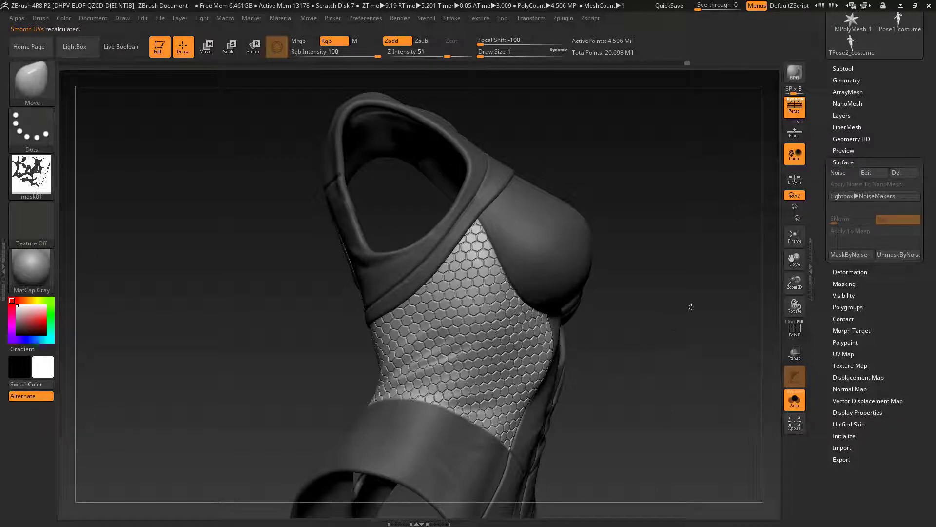
drag(692, 307, 670, 364)
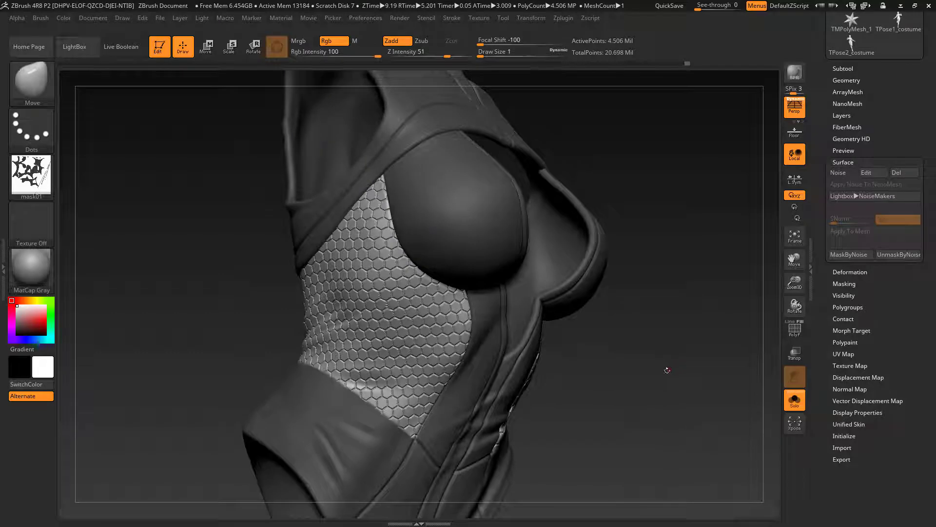
Step: Soften the unmasked hexagon panels slightly with the Smooth deformation, using a value of about 1
click(856, 307)
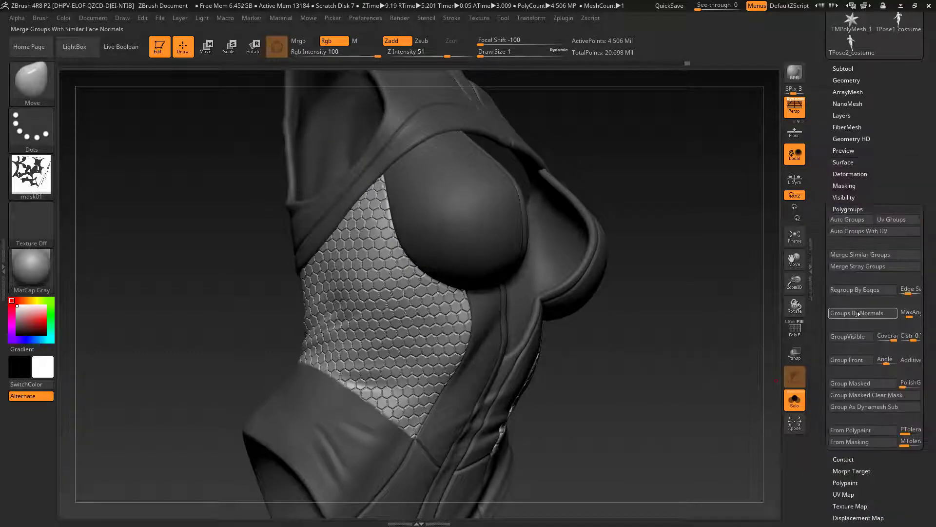
click(849, 174)
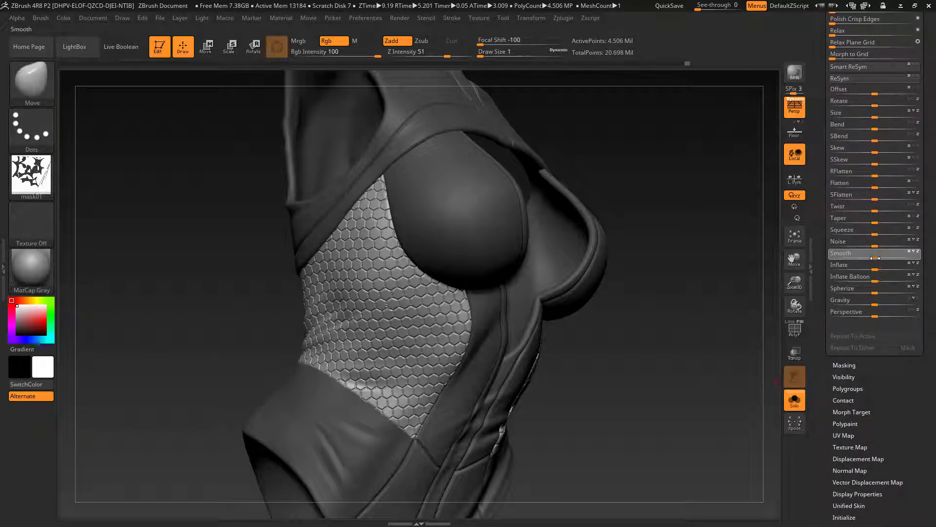
drag(928, 262, 905, 263)
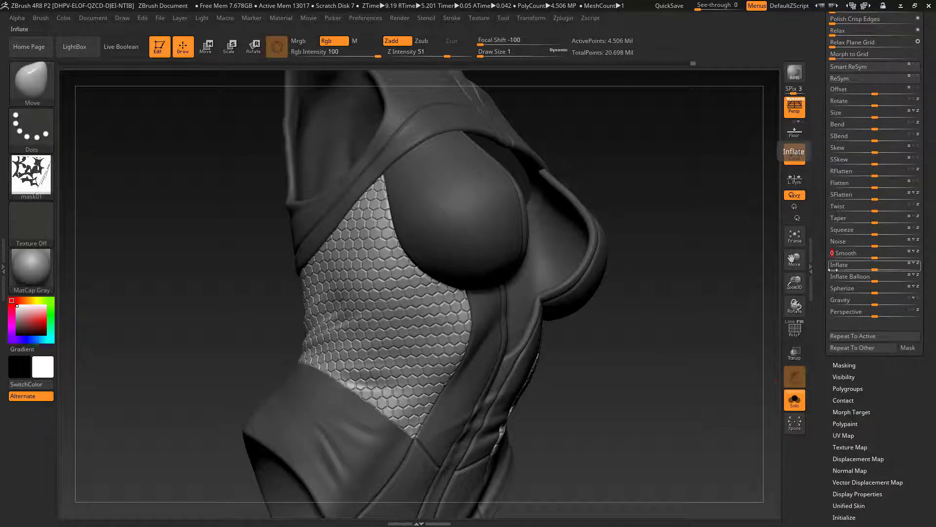
drag(717, 304, 594, 336)
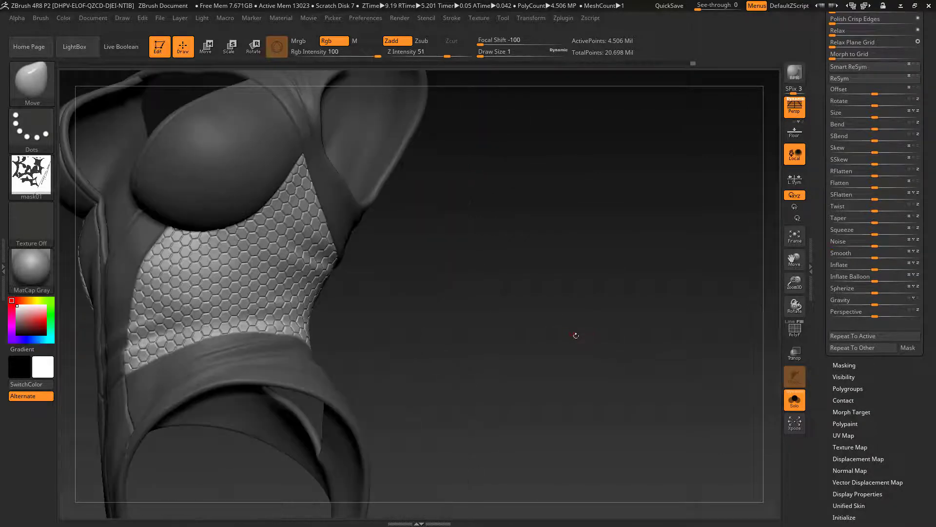
drag(874, 258, 899, 259)
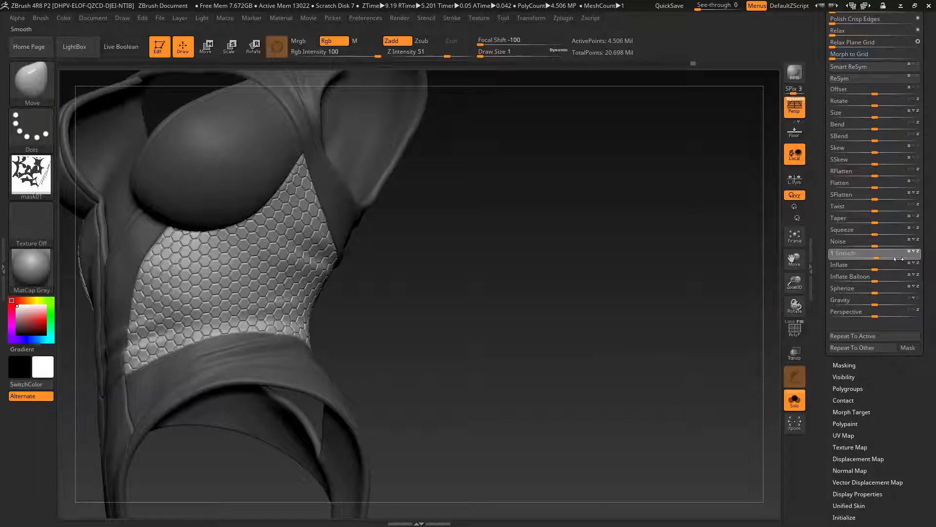
Step: Clear the costume's mask and compare the patterned bodysuit alone and together with the full figure
drag(696, 308, 552, 305)
mouse_move(619, 308)
mouse_down()
mouse_move(574, 310)
mouse_move(693, 341)
mouse_move(627, 356)
mouse_move(622, 331)
mouse_move(593, 305)
mouse_up()
drag(566, 300, 646, 338)
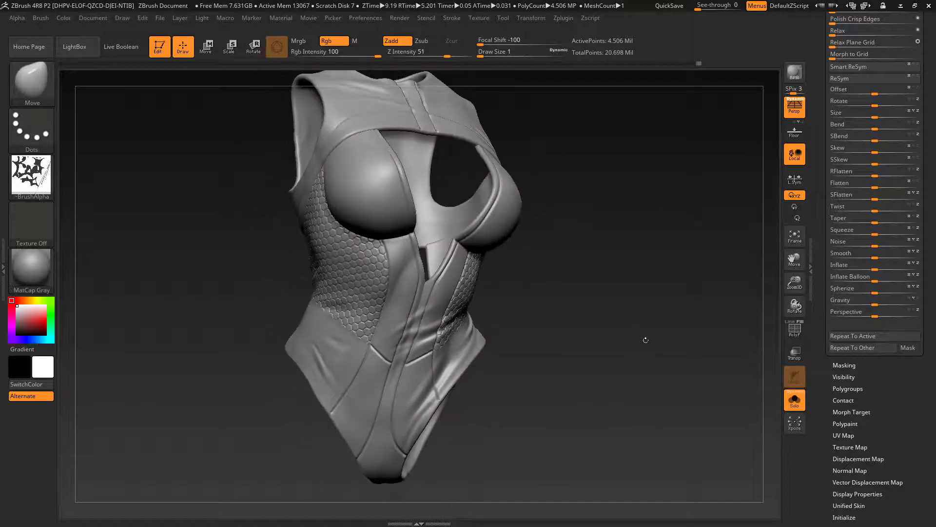
click(794, 400)
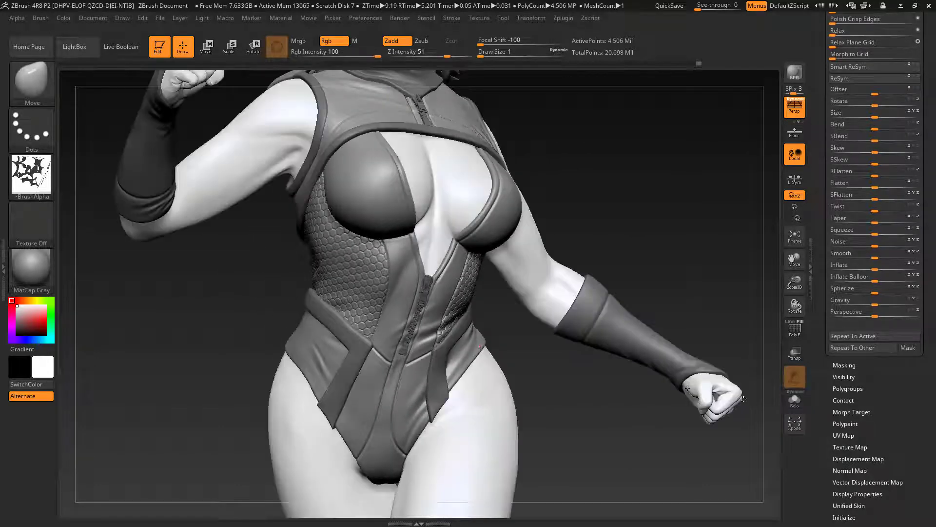
click(794, 400)
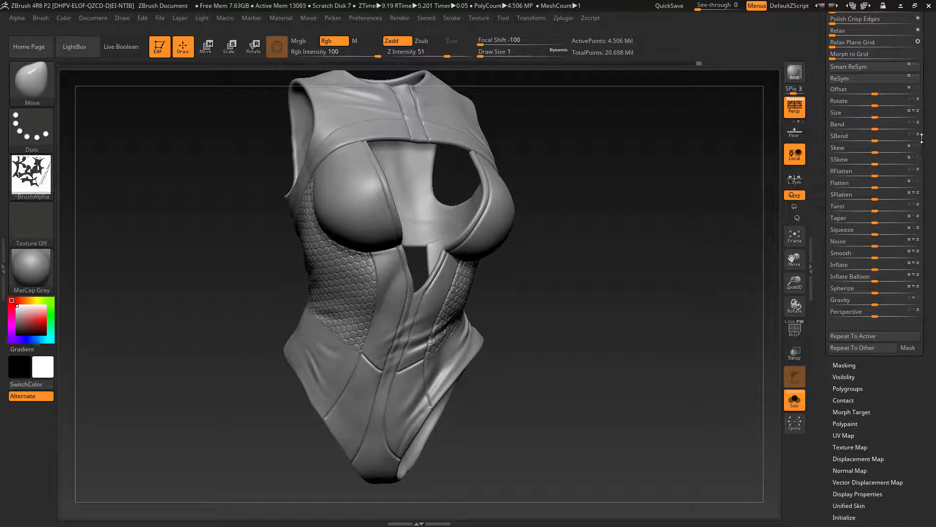
Step: Toggle the costume's sculpt layer to compare the surface and rename the layer as pattern
scroll(894, 210, up, 6)
click(844, 186)
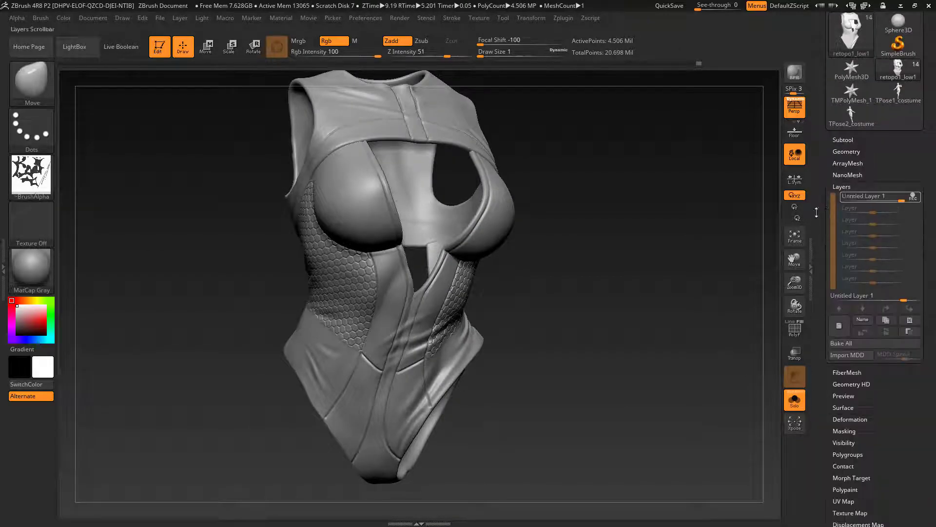
click(918, 197)
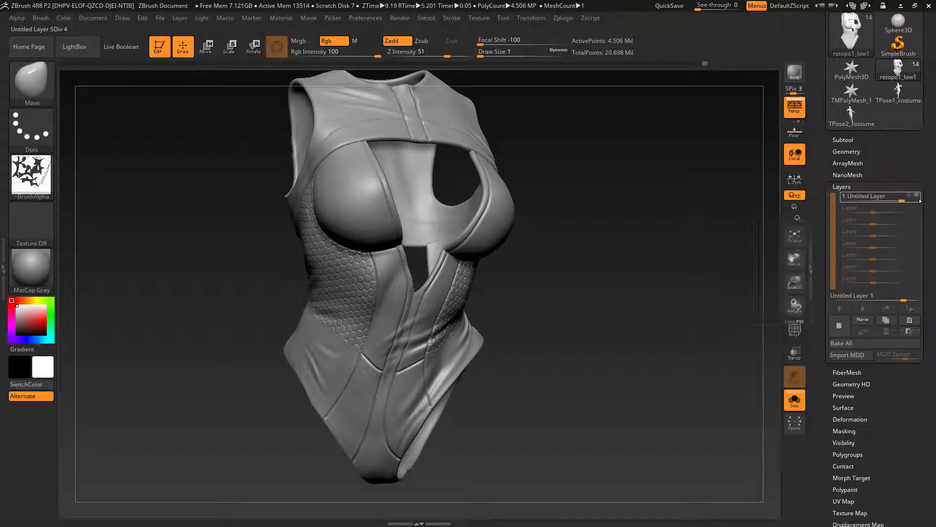
click(862, 319)
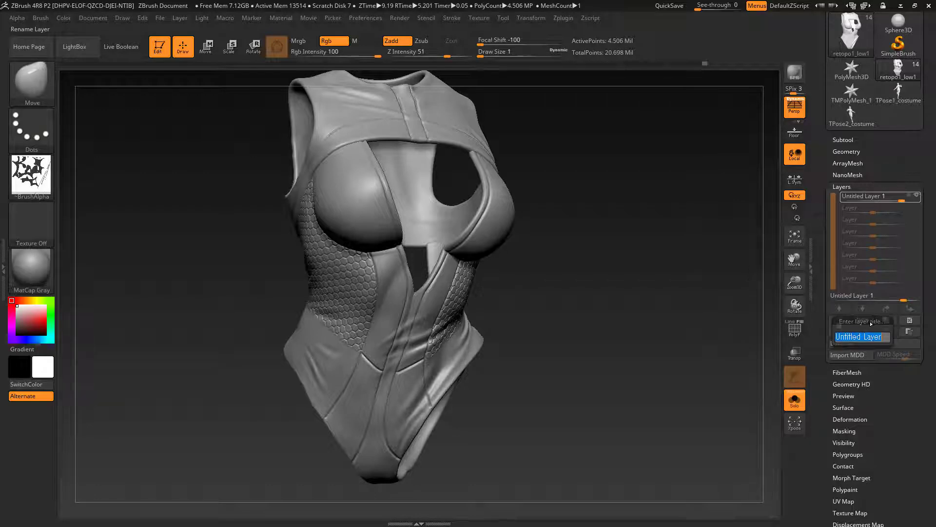
text(pattern)
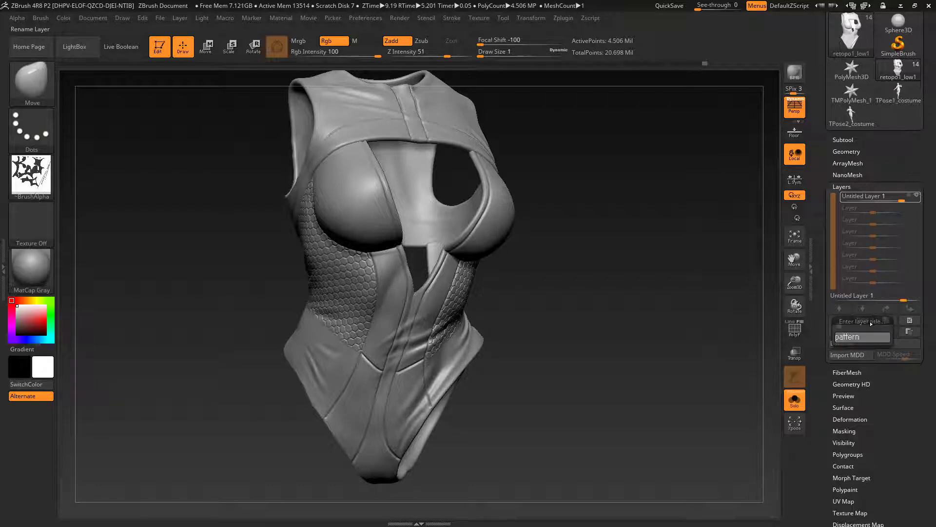
key(Return)
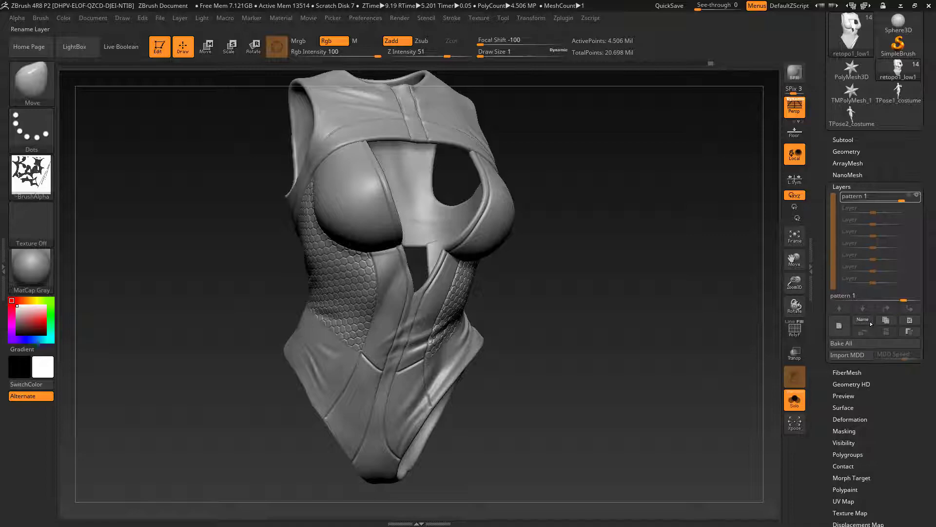
Step: Show the complete figure again and inspect the patterned costume from the front and side
mouse_move(606, 326)
mouse_down()
mouse_move(607, 315)
mouse_move(587, 317)
mouse_move(635, 330)
mouse_move(623, 339)
mouse_up()
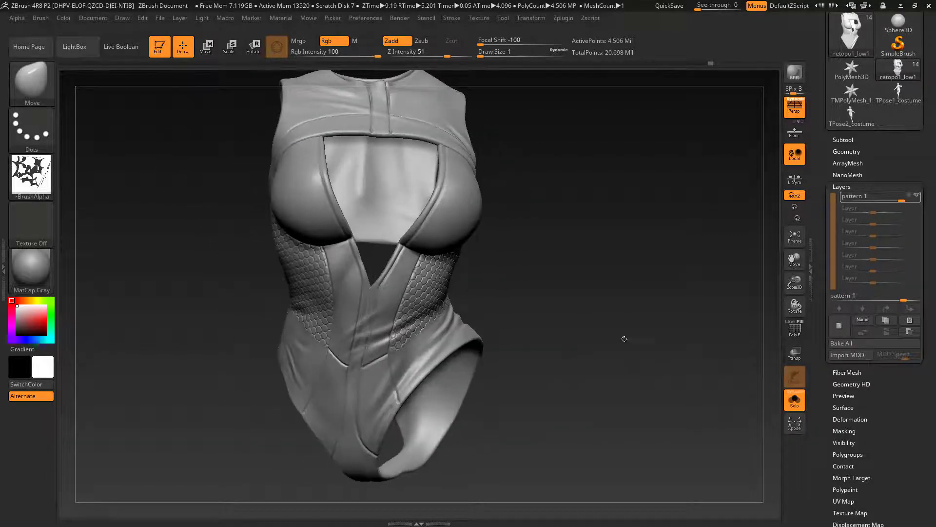
click(794, 400)
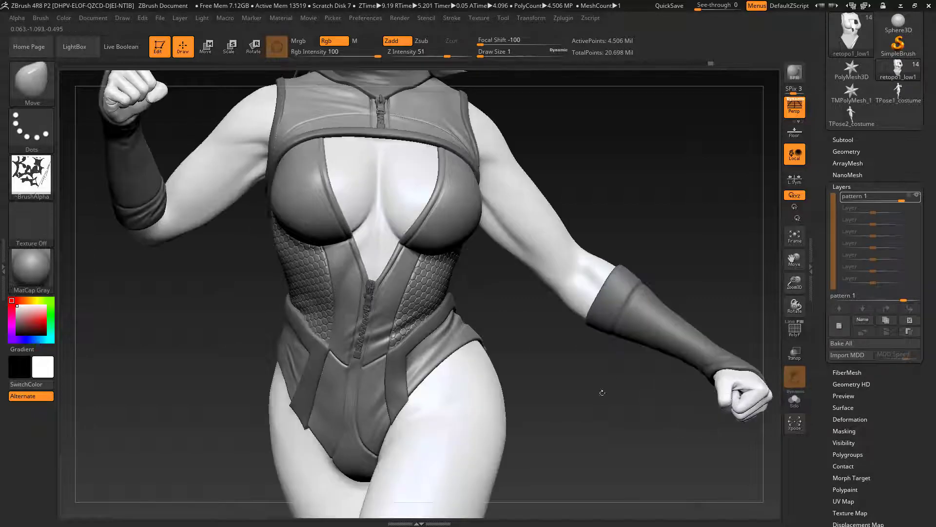
mouse_move(602, 393)
mouse_down()
mouse_move(583, 396)
mouse_move(633, 360)
mouse_move(534, 373)
mouse_up()
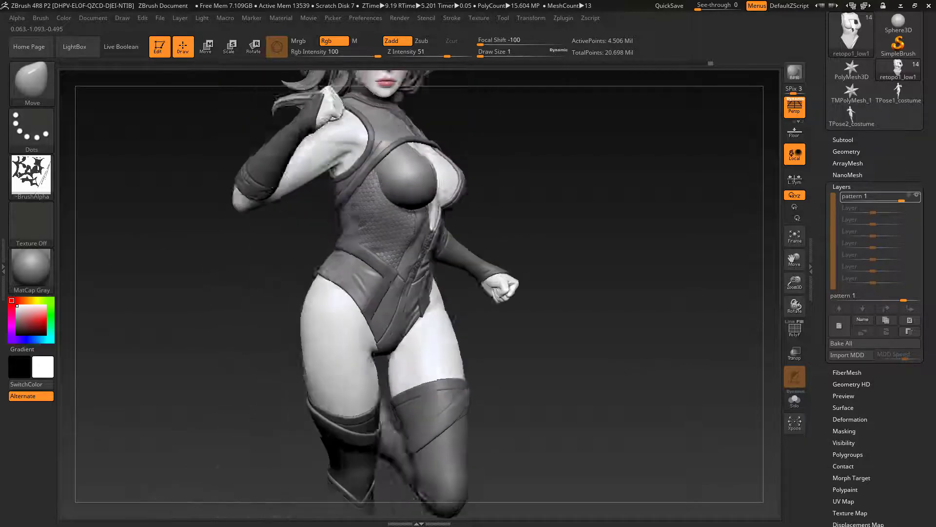
drag(676, 380, 647, 373)
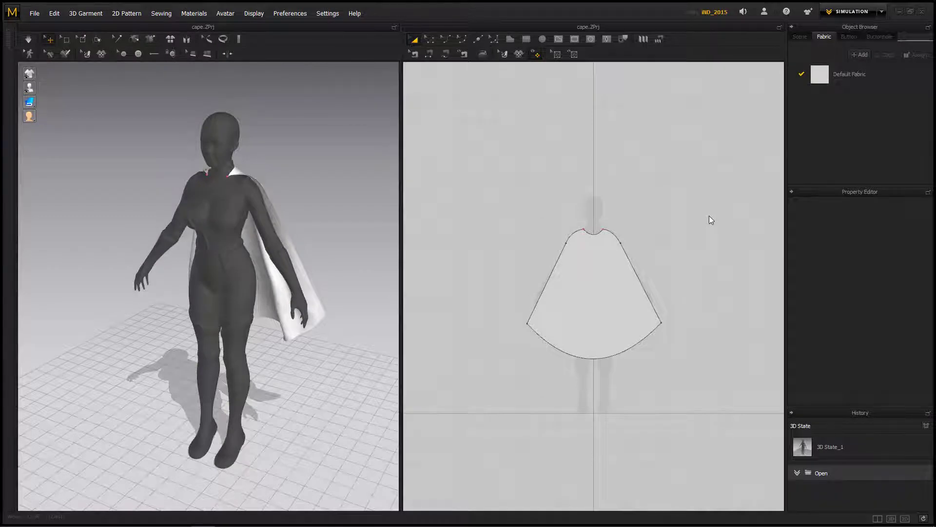
Step: Switch to the cape project in Marvelous Designer and import decim_02.OBJ as an avatar at centimetre scale
mouse_move(313, 385)
right_down()
mouse_move(305, 385)
mouse_move(535, 368)
mouse_move(263, 383)
mouse_move(306, 378)
mouse_move(296, 380)
right_up()
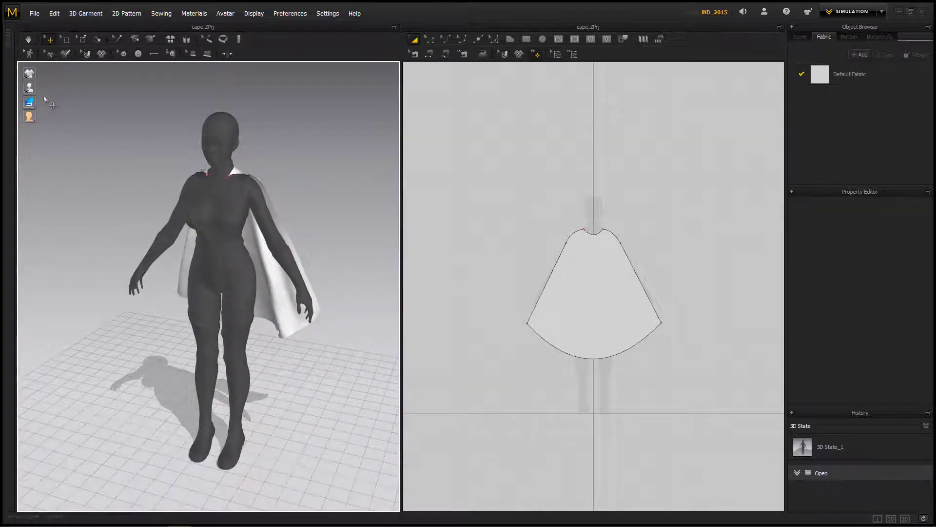
click(35, 13)
mouse_move(93, 107)
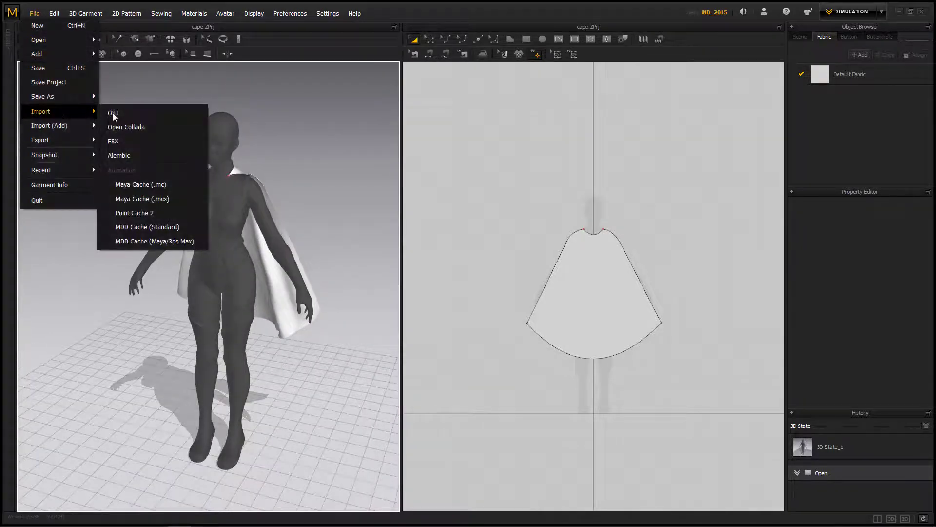
click(137, 113)
click(225, 92)
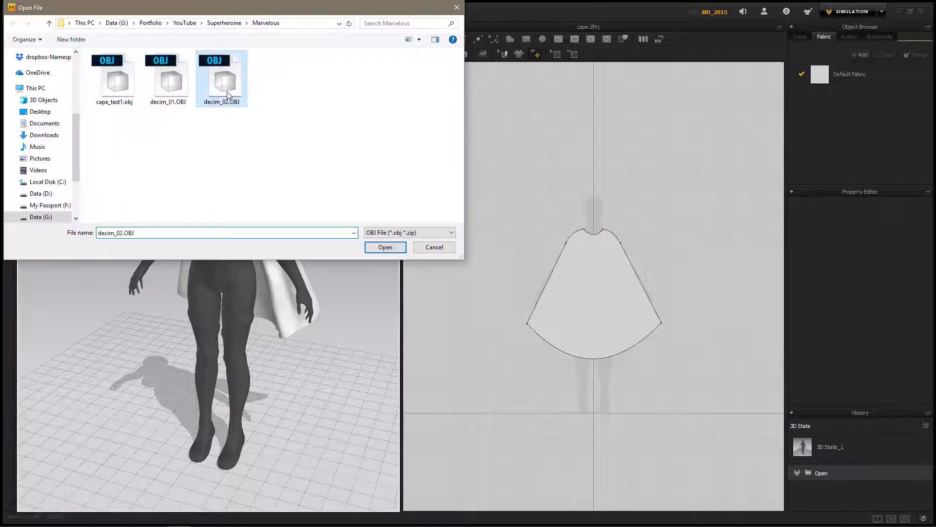
click(374, 248)
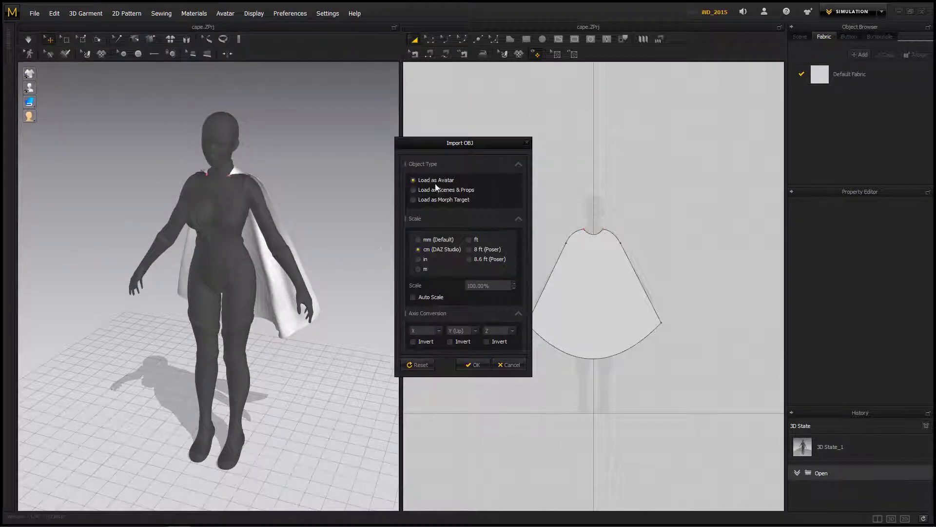
click(473, 365)
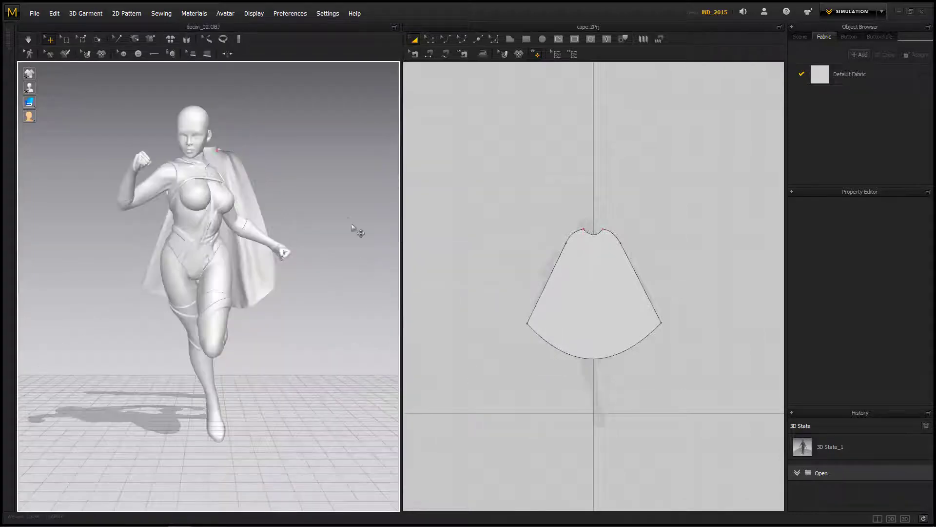
Step: Select the imported running avatar and change its material's diffuse color to near black
right_drag(357, 232, 289, 243)
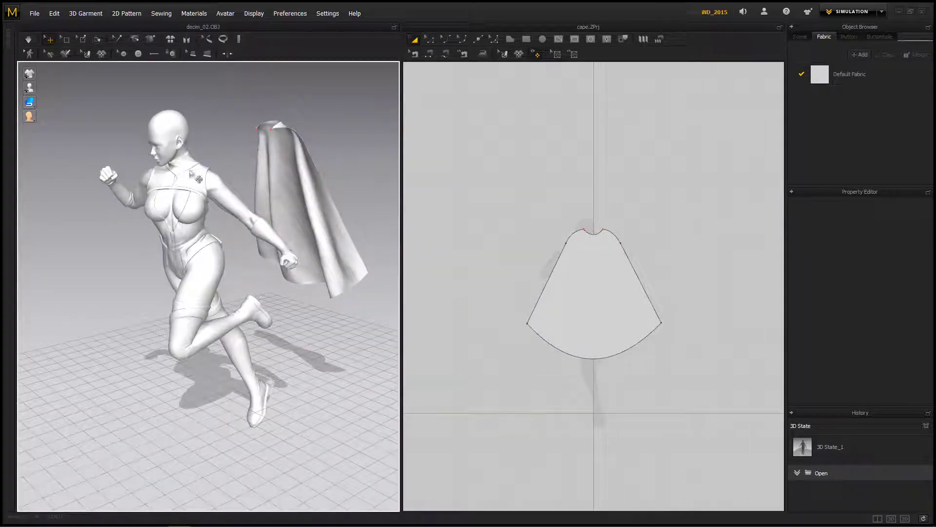
click(186, 149)
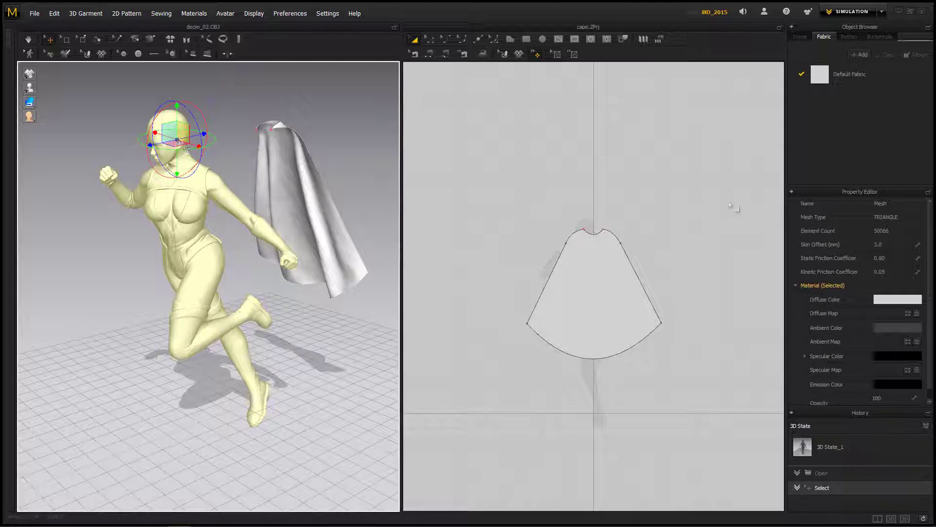
click(887, 303)
drag(292, 149, 285, 183)
click(445, 362)
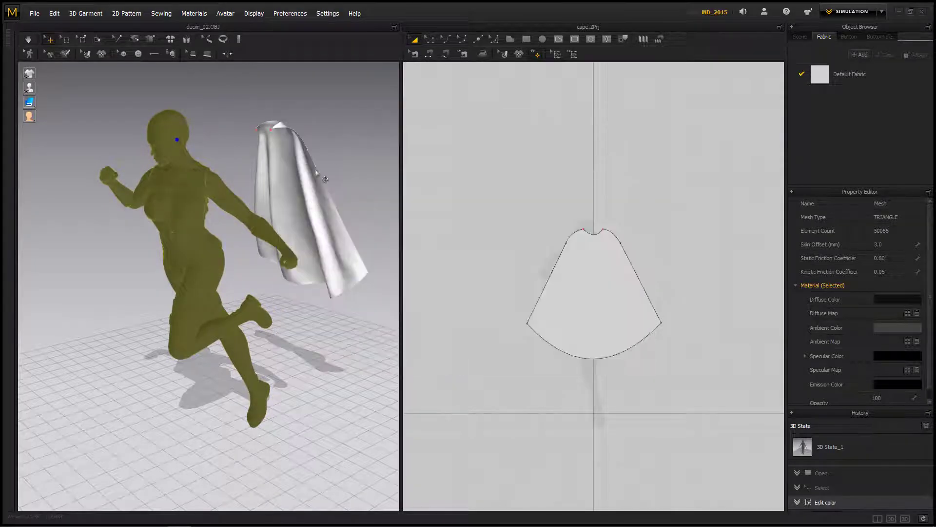
Step: Deselect the avatar, select the cape pattern and set its particle distance to 20
click(332, 139)
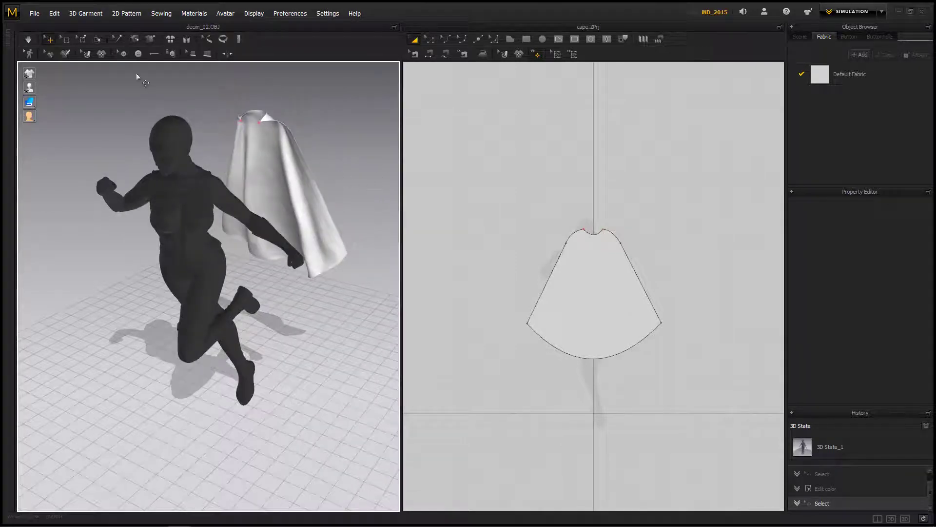
click(585, 286)
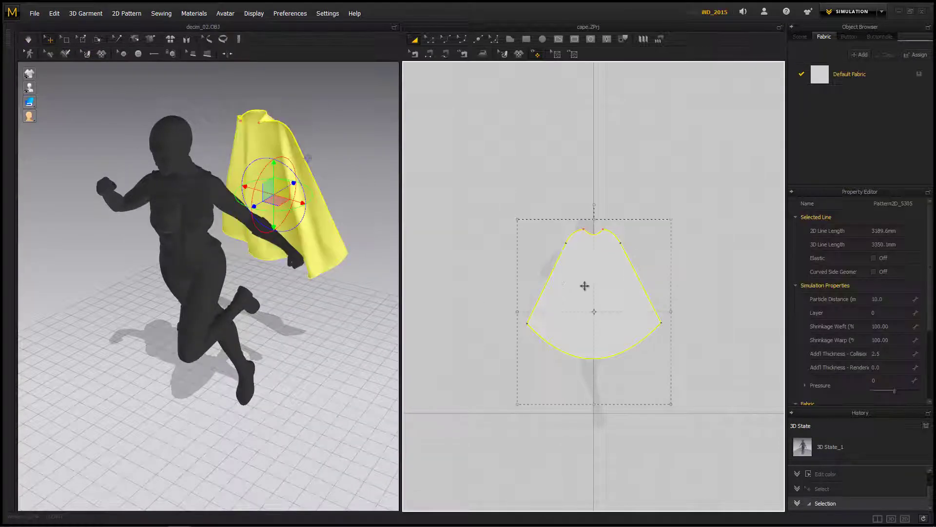
click(887, 299)
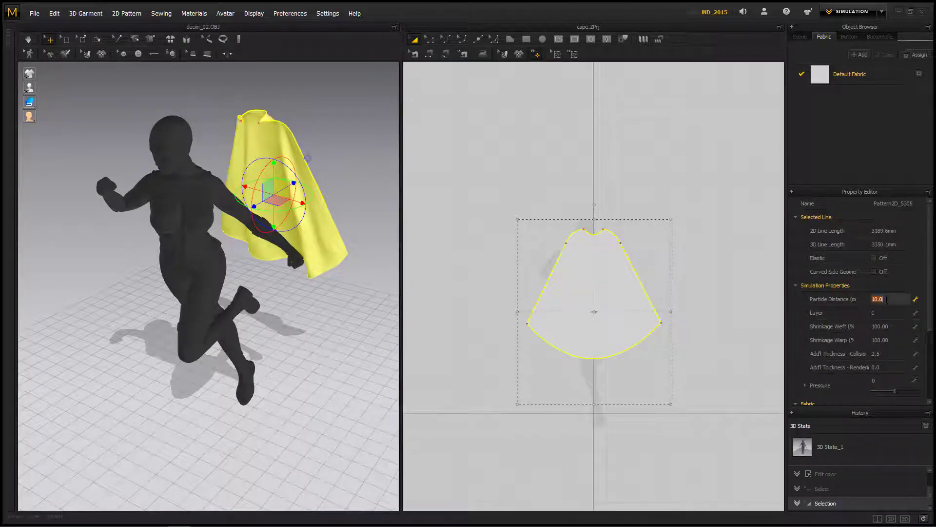
text(20)
key(Return)
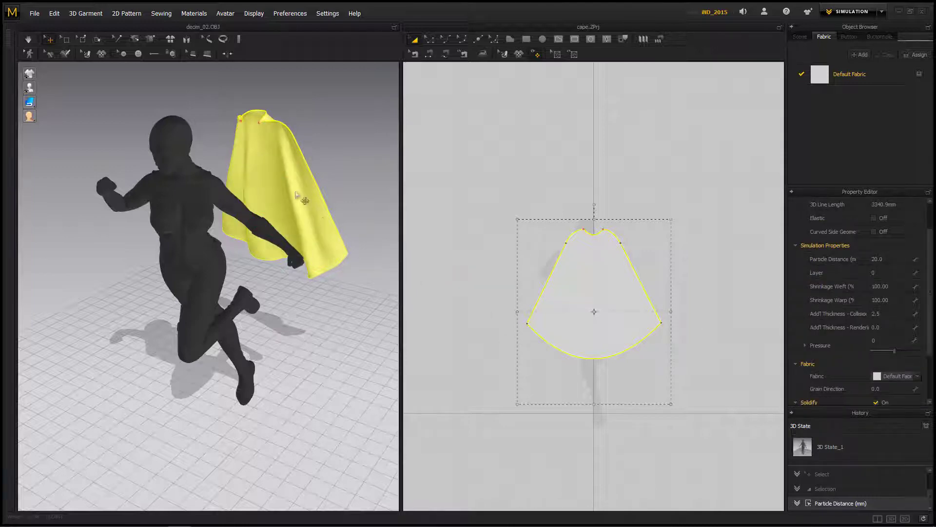
Step: Start the cloth simulation so the cape falls freely from its pinned collar corners, and check the drape behind the figure
click(29, 40)
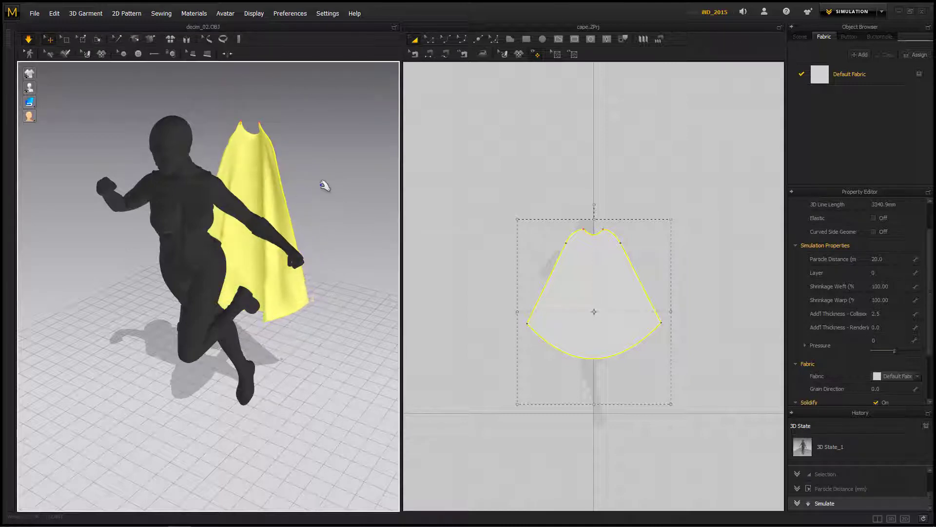
scroll(293, 210, up, 8)
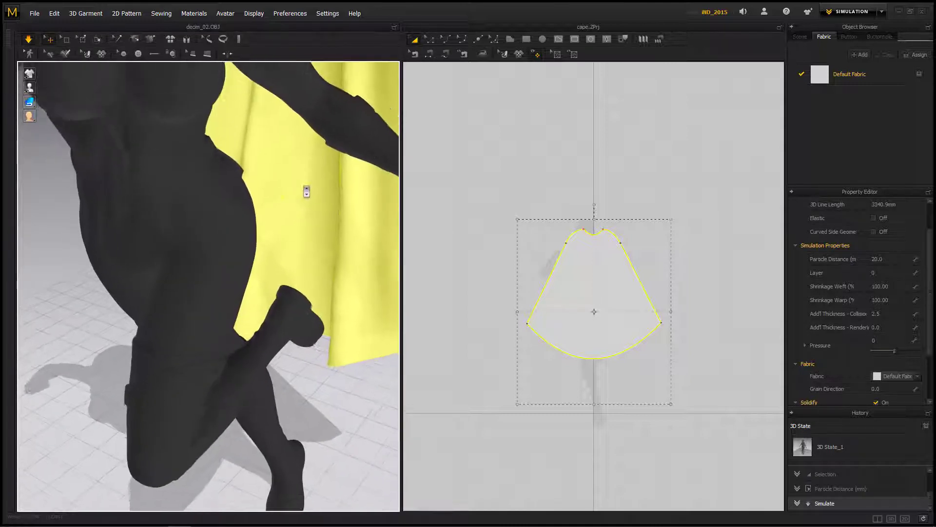
scroll(331, 334, down, 4)
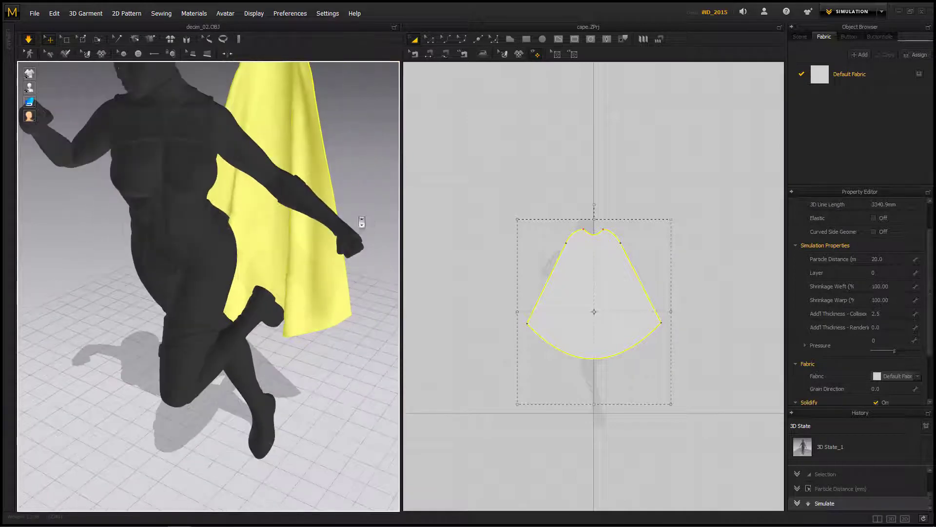
scroll(352, 222, up, 6)
scroll(342, 216, down, 8)
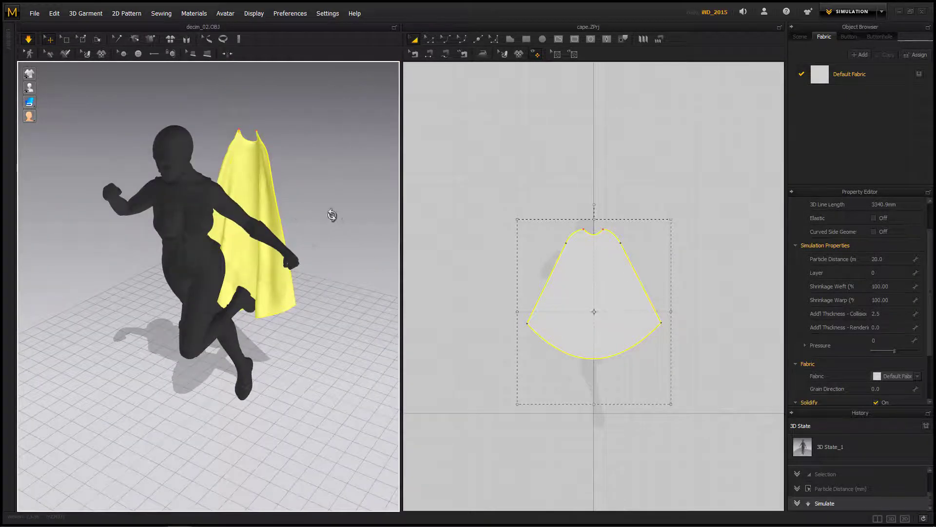
right_drag(334, 215, 272, 214)
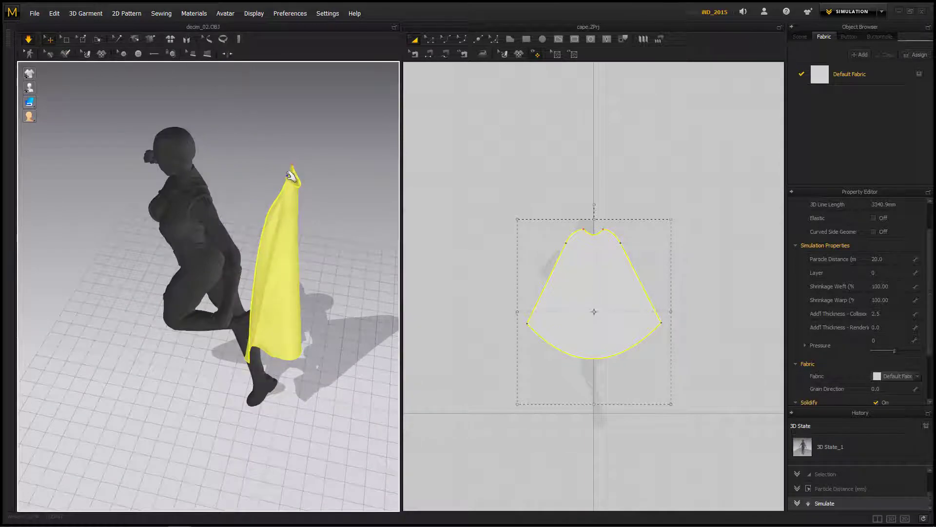
Step: Pull both pinned collar corners of the simulating cape forward onto the figure's upper back and shoulders
drag(291, 175, 200, 183)
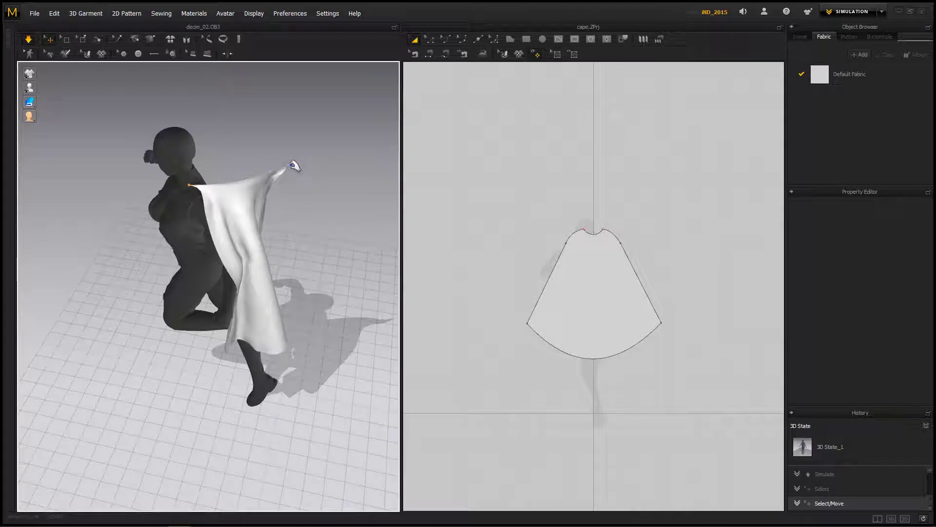
drag(292, 167, 199, 167)
right_drag(294, 190, 207, 212)
drag(203, 181, 243, 186)
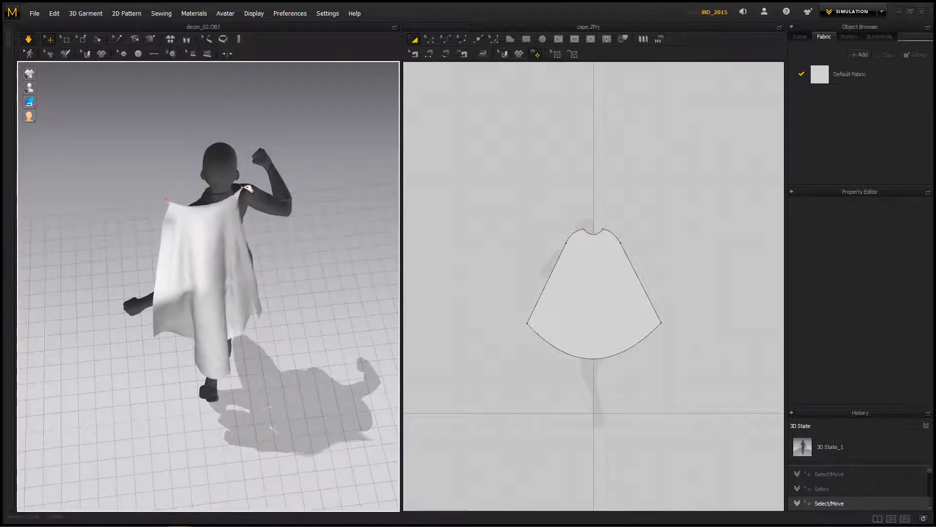
drag(177, 198, 208, 199)
right_drag(133, 217, 242, 178)
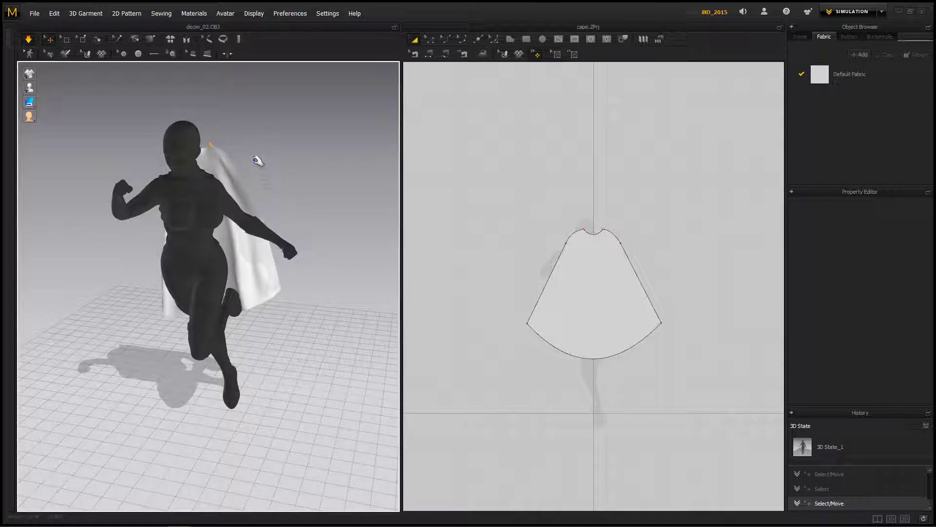
Step: Lower the cape's collar corner onto the figure's left shoulder, close beside the neck
scroll(258, 166, down, 3)
scroll(273, 147, up, 5)
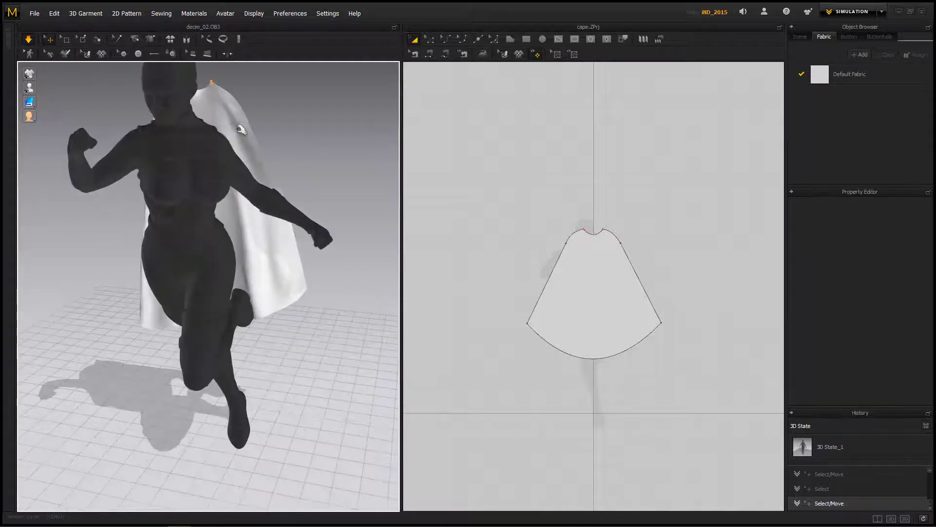
scroll(283, 134, down, 4)
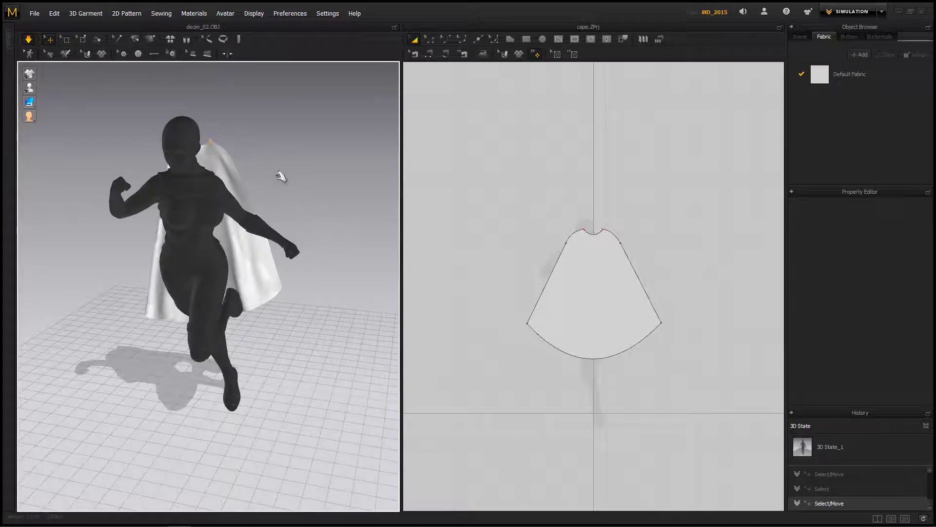
middle_drag(281, 177, 303, 245)
scroll(310, 253, down, 2)
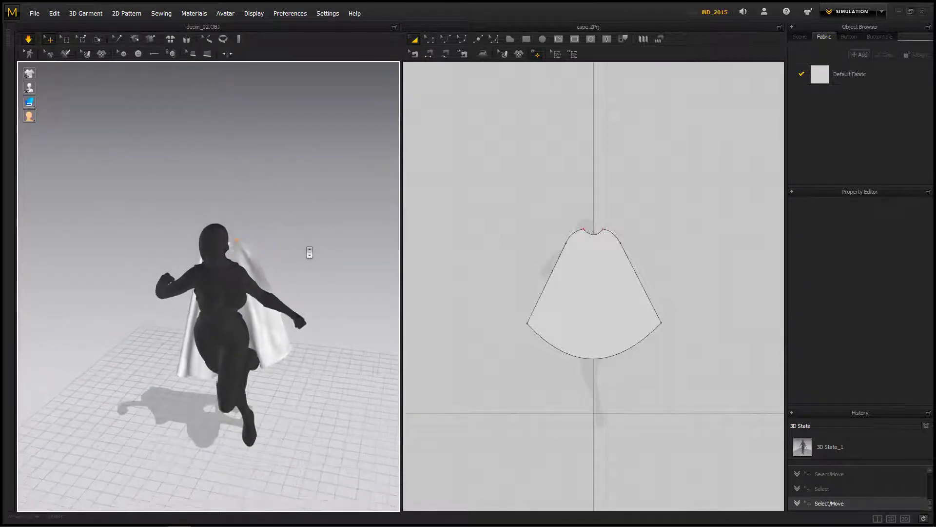
scroll(277, 196, up, 5)
scroll(277, 196, up, 3)
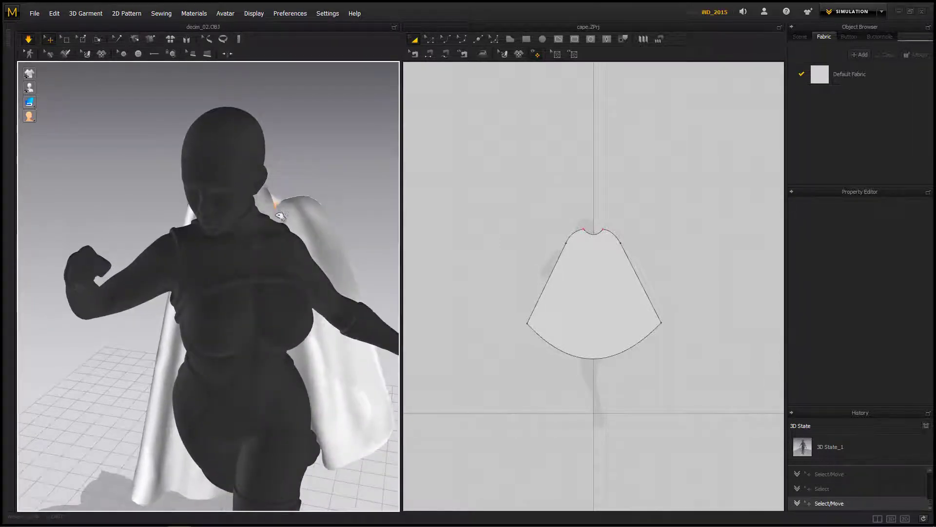
drag(269, 229, 271, 223)
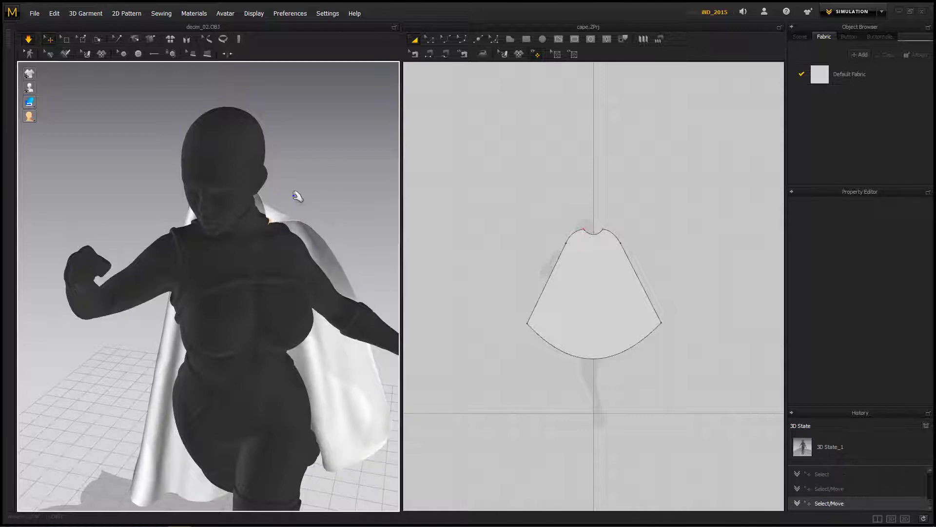
Step: Lower the opposite collar corner onto the figure's right shoulder and pull it forward over the collarbone
right_drag(324, 201, 358, 197)
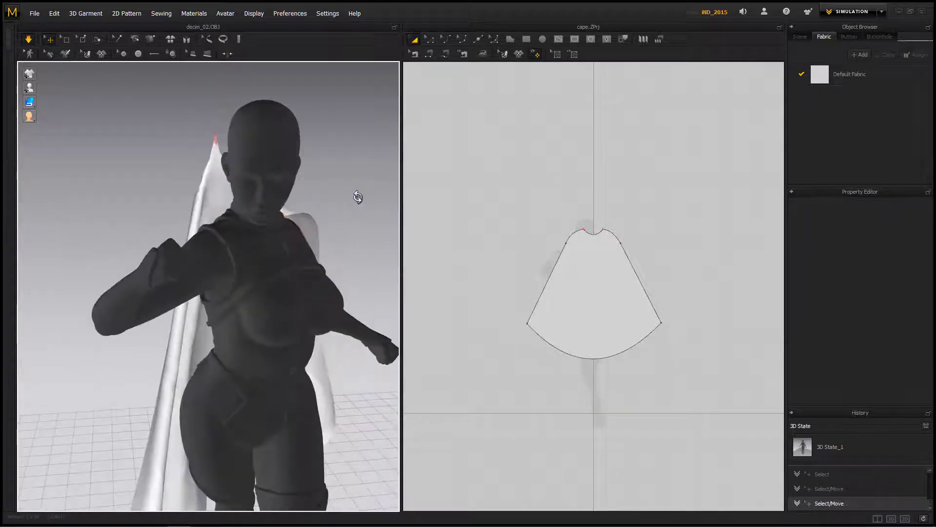
drag(216, 135, 208, 201)
right_drag(132, 195, 282, 213)
drag(279, 202, 345, 228)
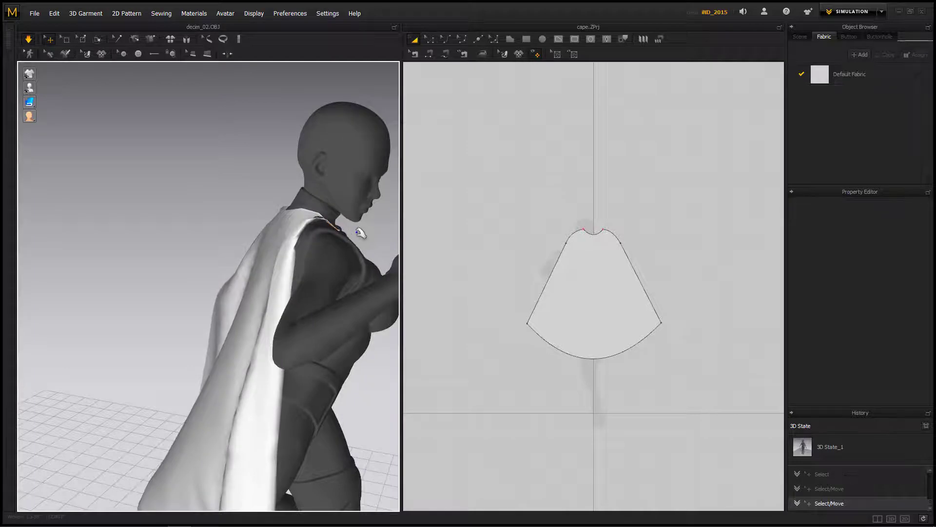
right_drag(358, 231, 306, 204)
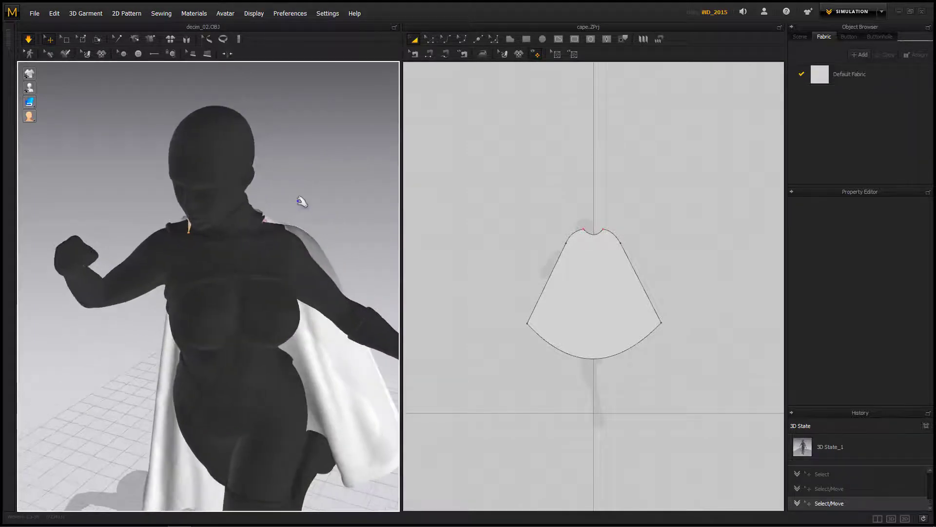
Step: Clear the accidental avatar selection and refine the left collar corner so it wraps over the shoulder toward the chest
click(271, 226)
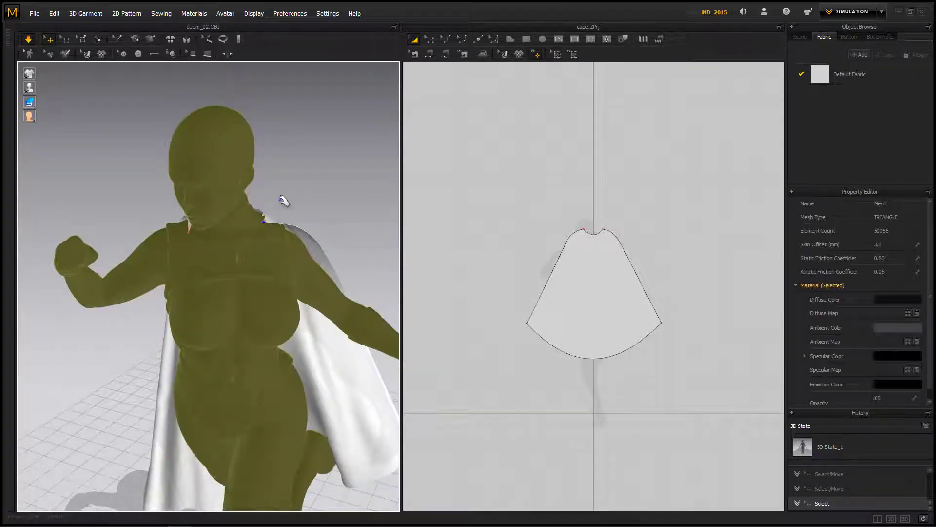
scroll(288, 197, up, 2)
click(300, 177)
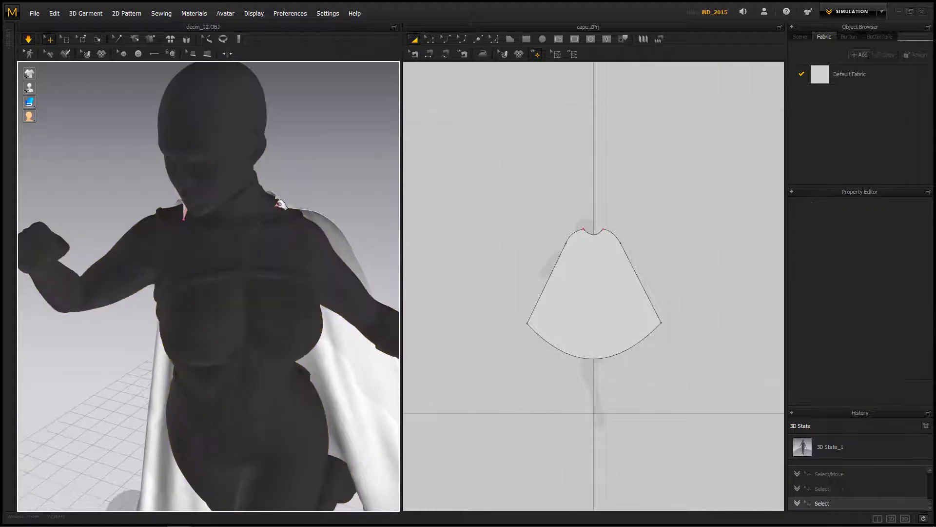
click(286, 208)
click(325, 176)
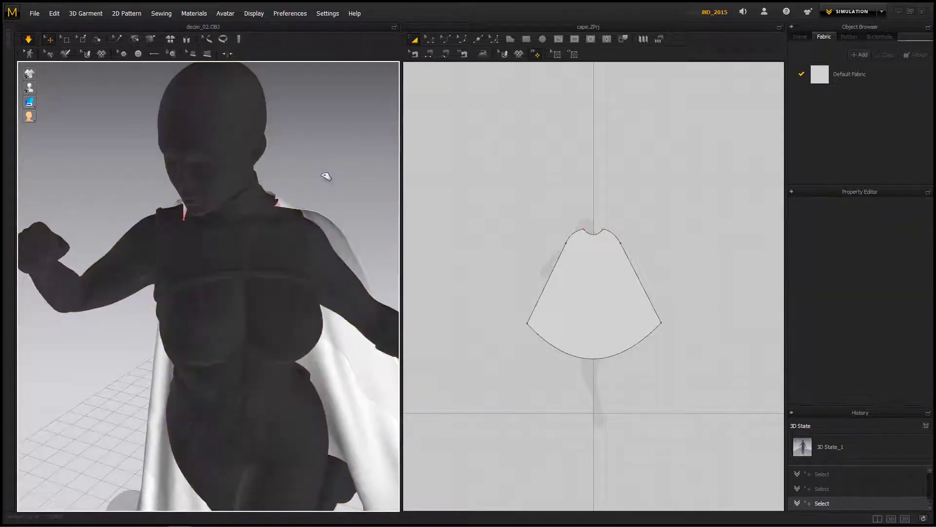
right_drag(345, 174, 234, 187)
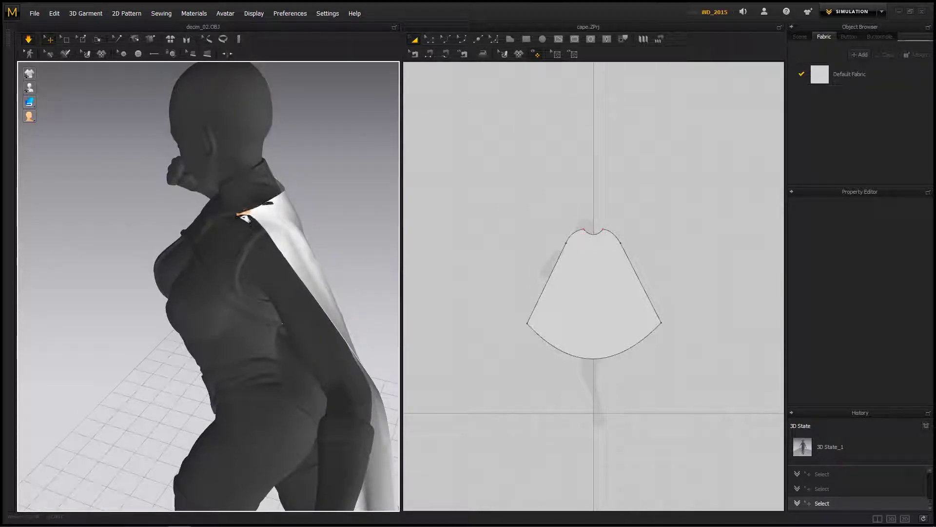
right_drag(244, 218, 410, 157)
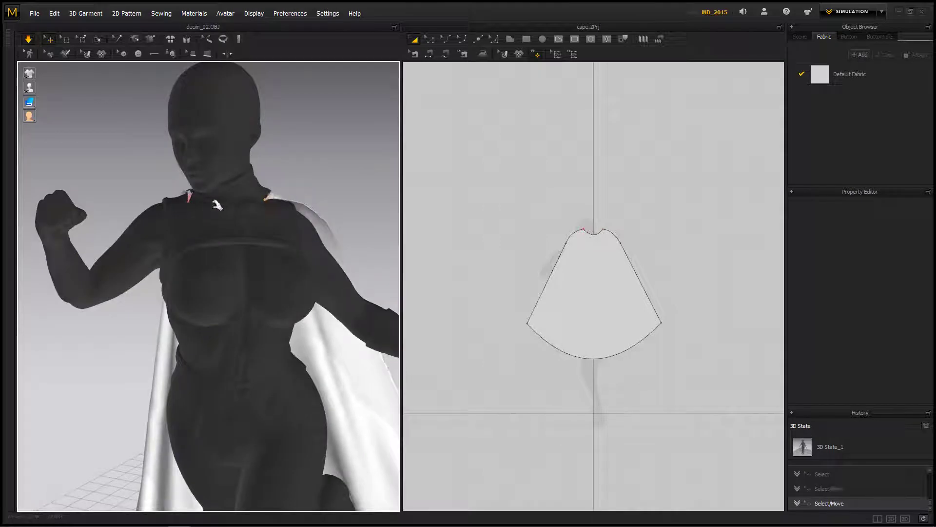
Step: Adjust the cape's right collar corner against the base of the figure's neck, clearing any accidental avatar selection
click(192, 202)
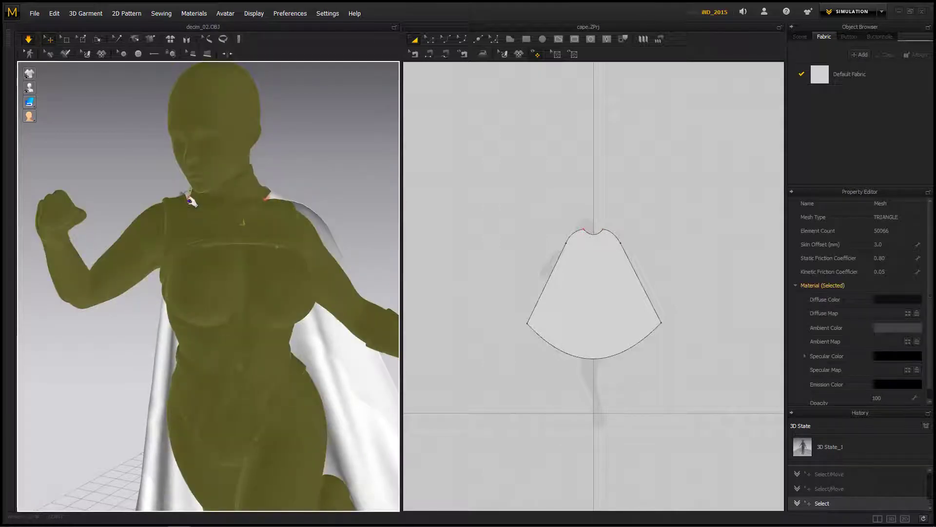
click(157, 171)
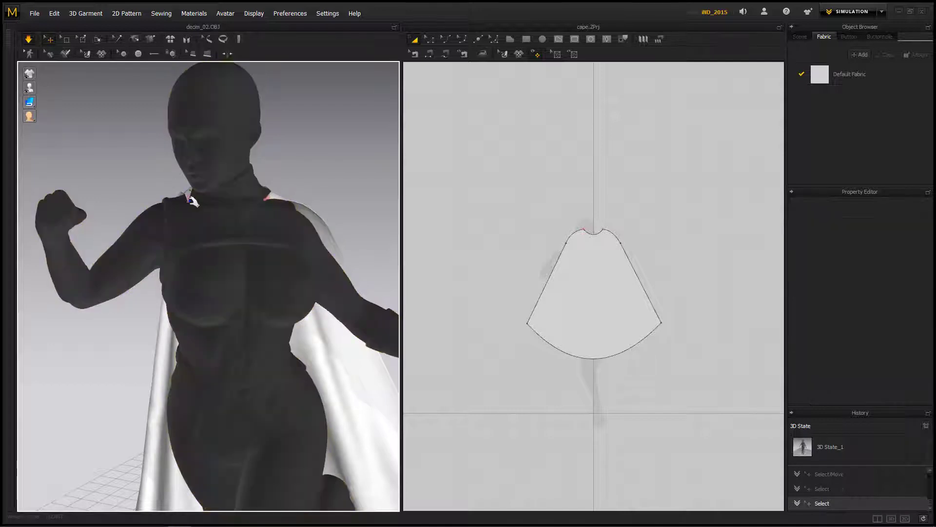
click(192, 201)
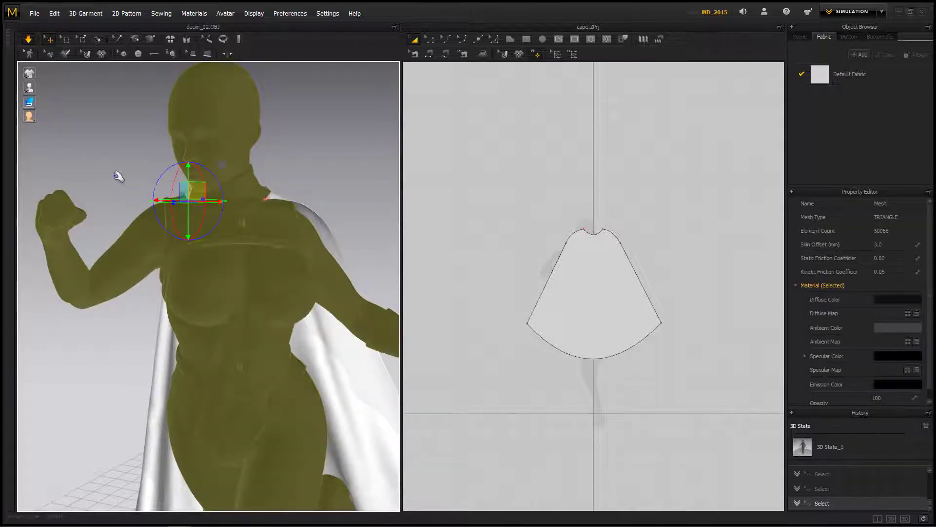
click(119, 176)
scroll(155, 161, up, 3)
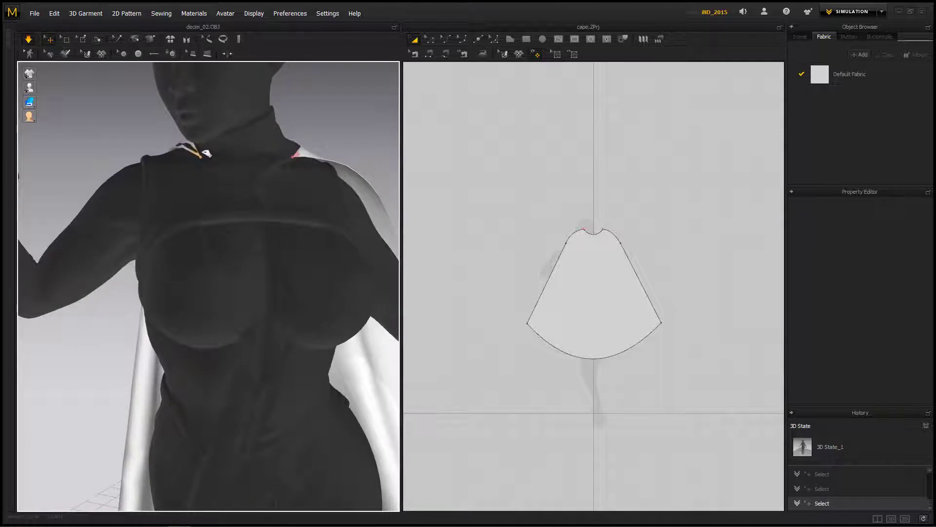
right_drag(340, 138, 234, 203)
scroll(225, 203, up, 4)
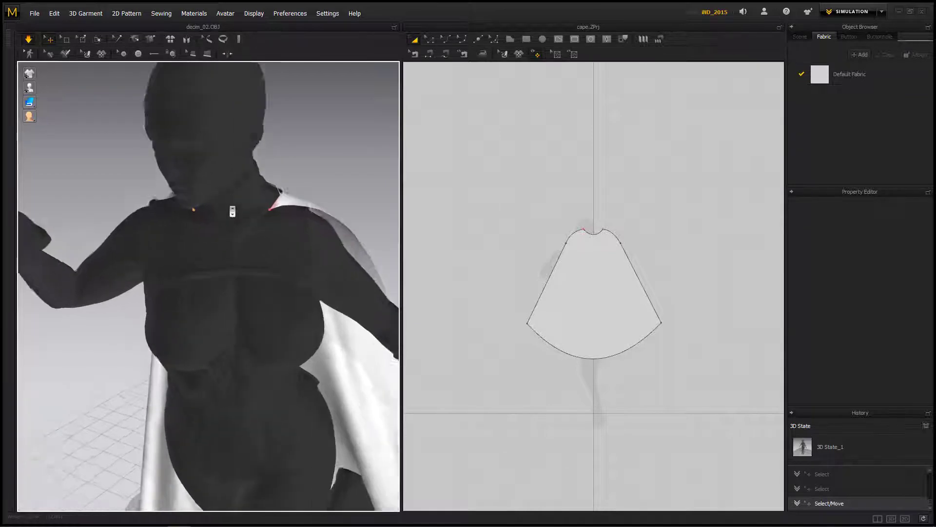
Step: Fine-tune the right collar corner at the front of the neck to match the left one, and check the cape from behind
click(194, 195)
click(302, 144)
right_drag(326, 150, 334, 132)
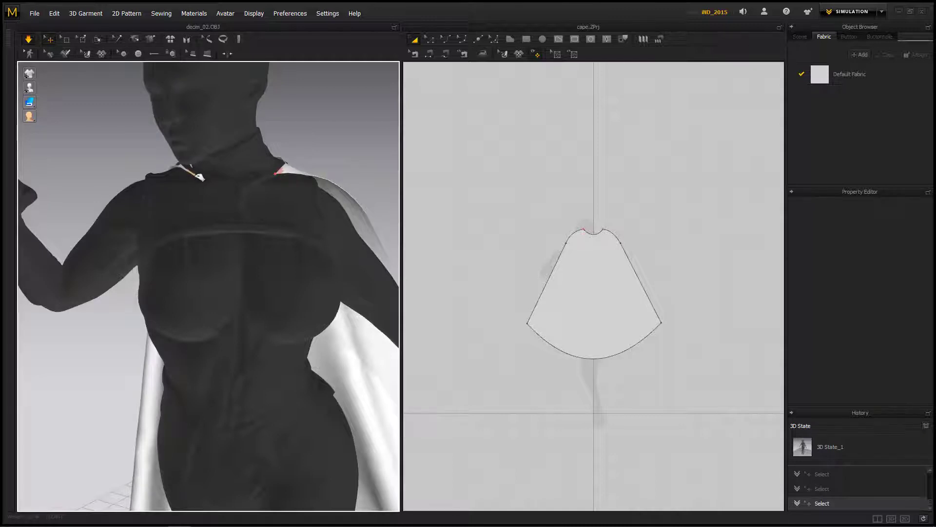
scroll(329, 151, down, 5)
right_drag(331, 152, 146, 171)
scroll(156, 180, up, 3)
scroll(170, 196, down, 6)
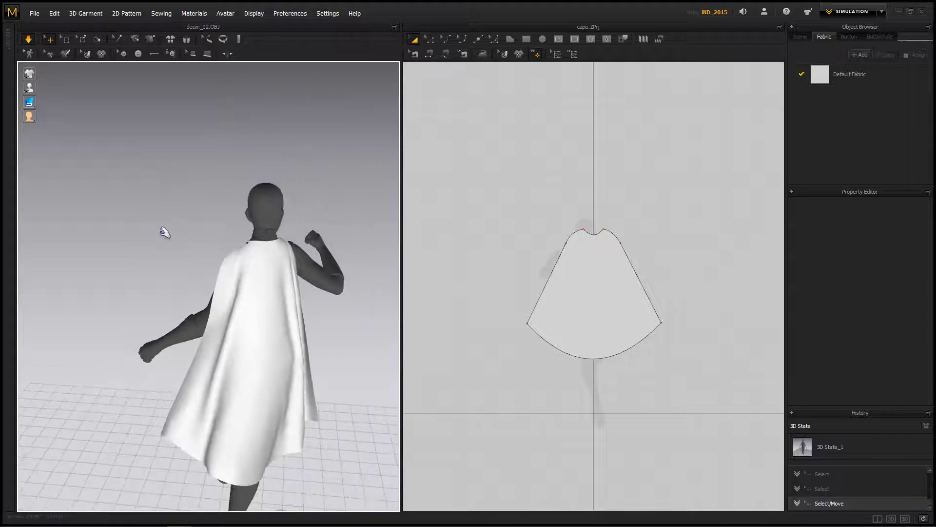
Step: Stop the simulation and inspect the settled cape from the side, front and back
right_drag(135, 194, 138, 212)
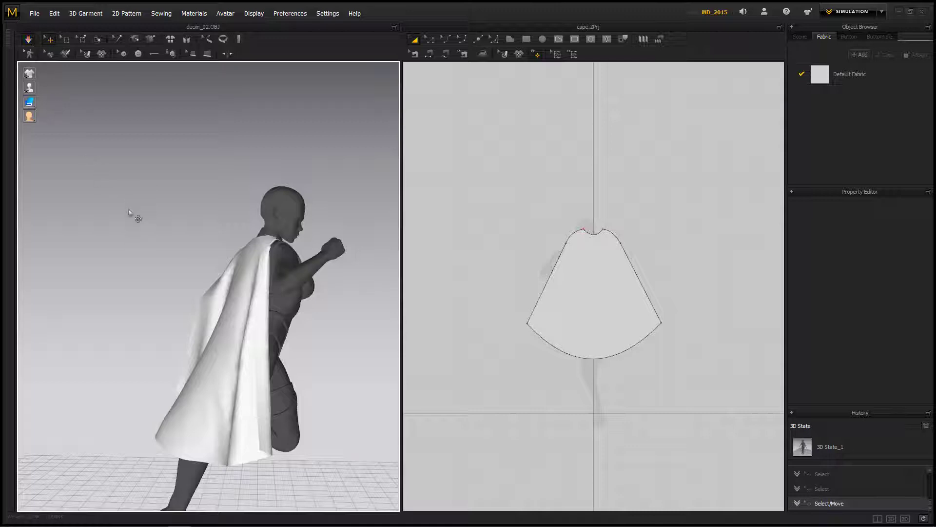
right_drag(139, 236, 462, 238)
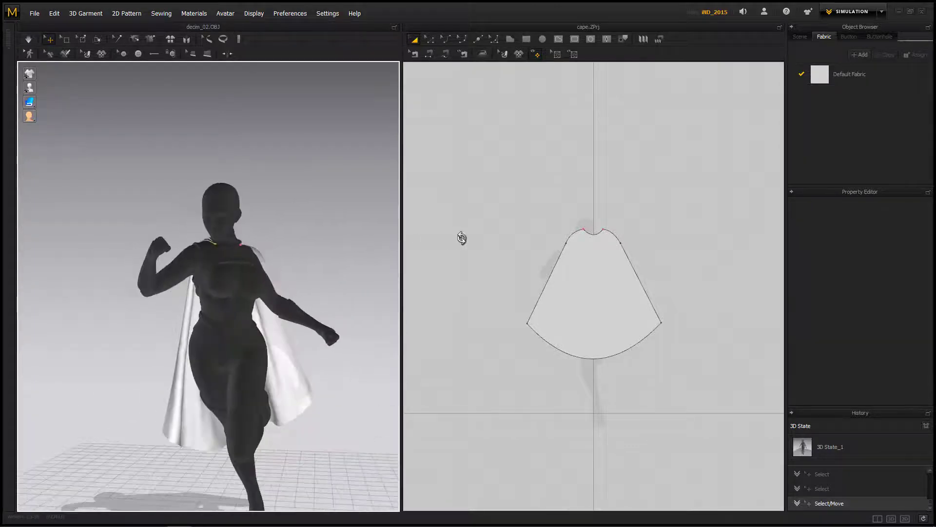
right_drag(371, 222, 30, 203)
right_drag(273, 323, 23, 334)
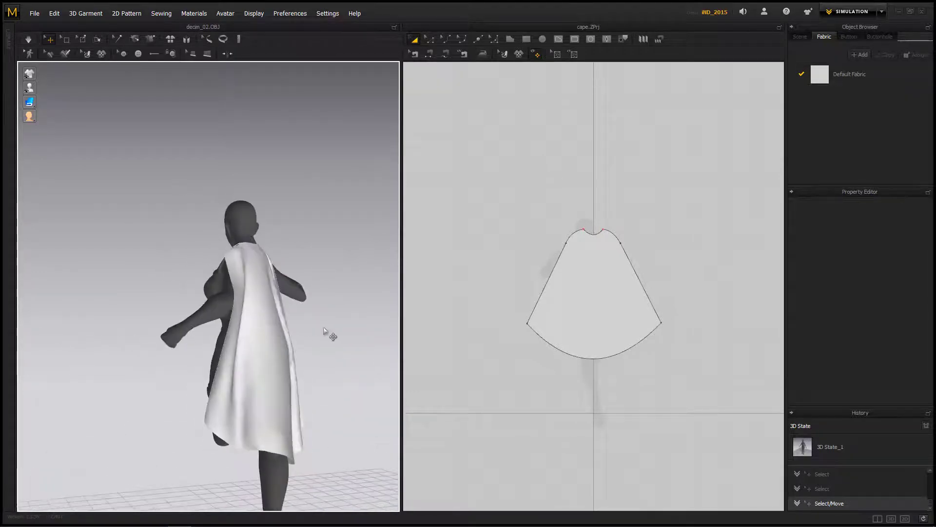
Step: Show the wind controller in the 3D scene and select it beside the running figure
right_drag(325, 331, 209, 333)
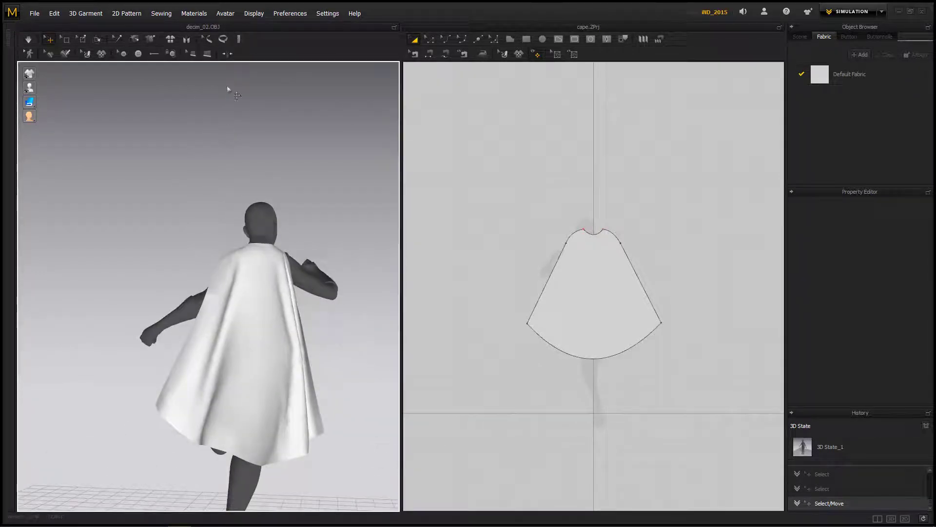
click(254, 14)
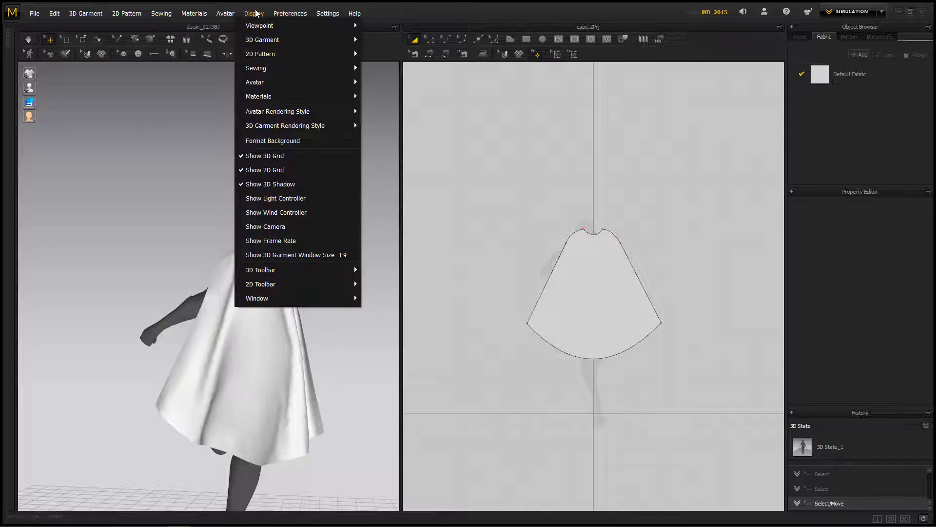
click(268, 213)
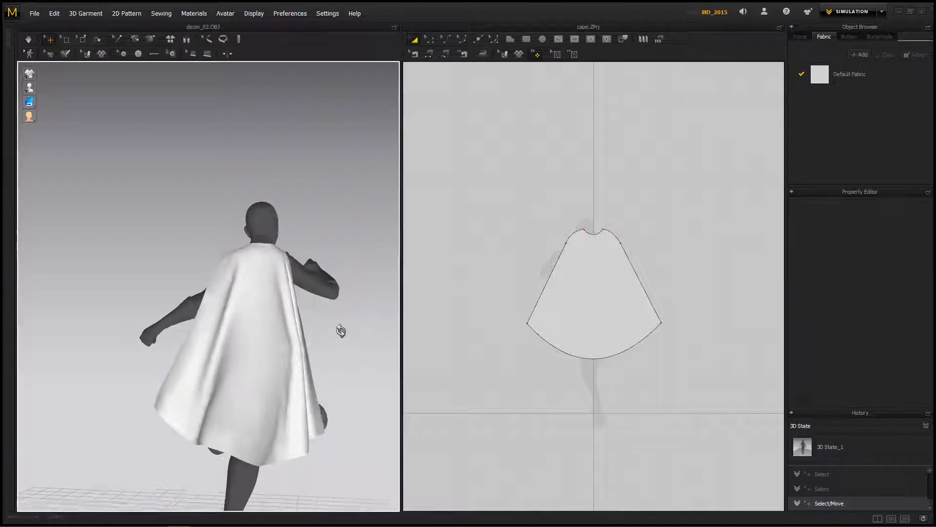
right_drag(341, 331, 321, 360)
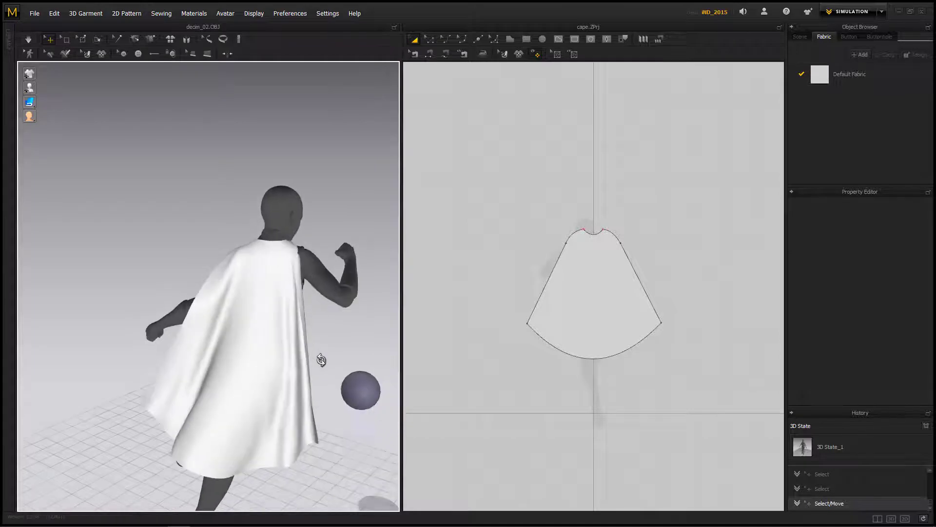
click(365, 393)
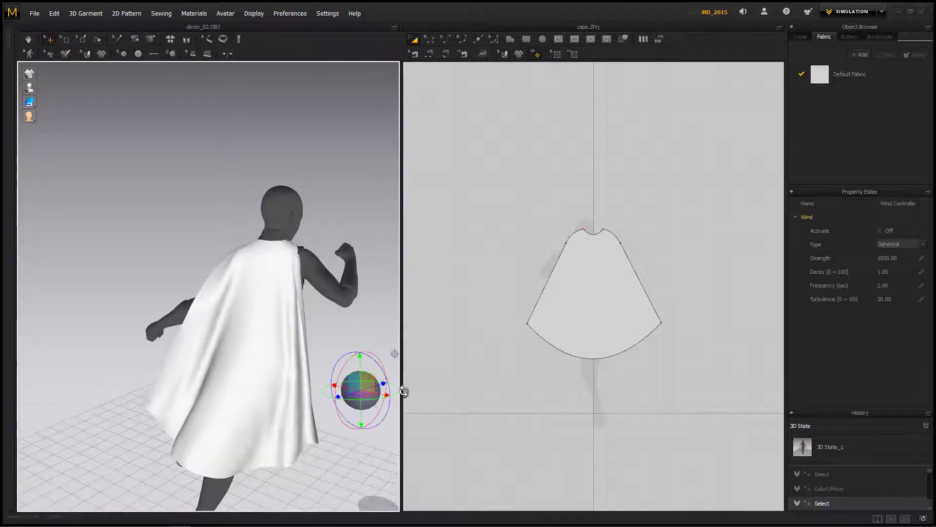
Step: Set the wind controller's type to Planar, activate it, and simulate the cape while viewing the figure from the front
click(894, 244)
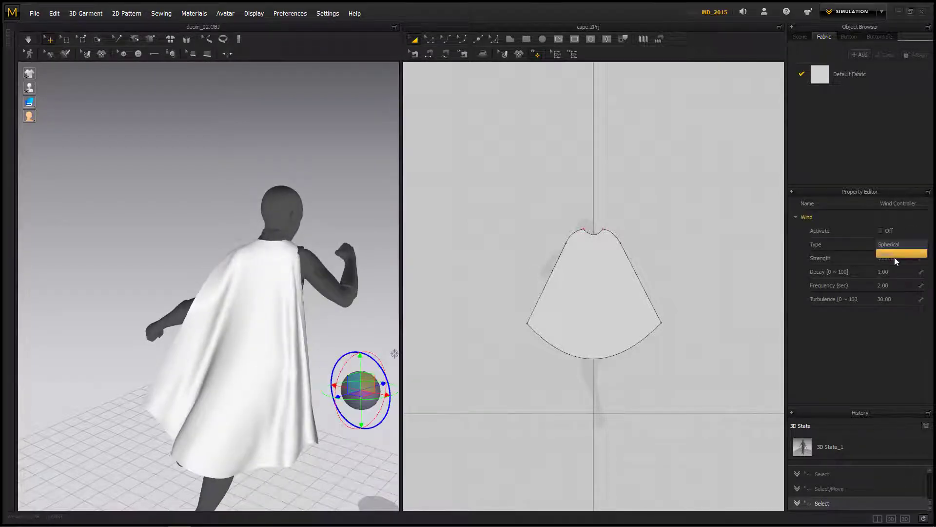
click(877, 344)
right_drag(378, 301, 338, 333)
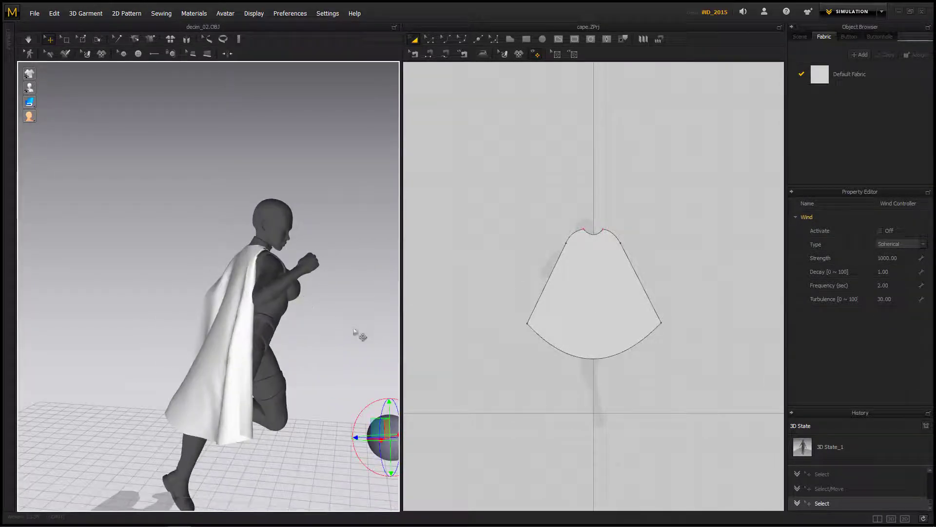
scroll(354, 330, down, 3)
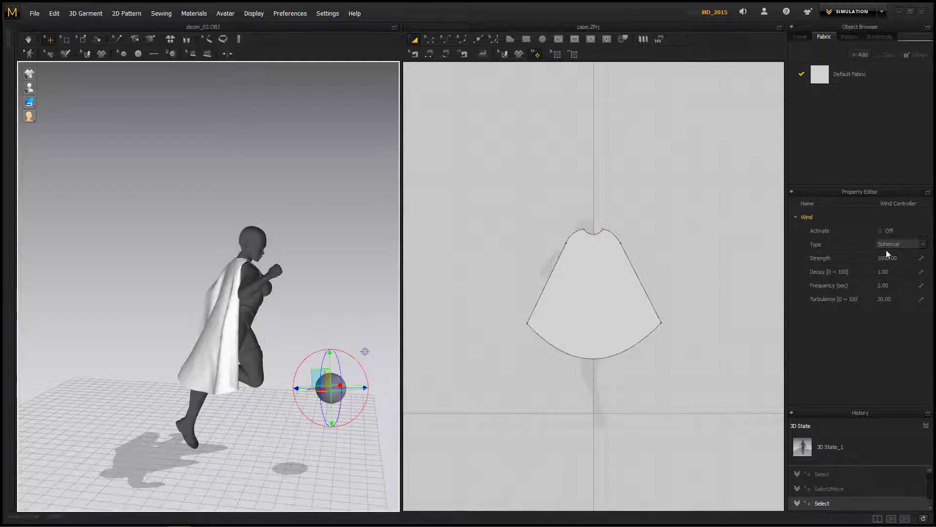
click(901, 247)
click(900, 253)
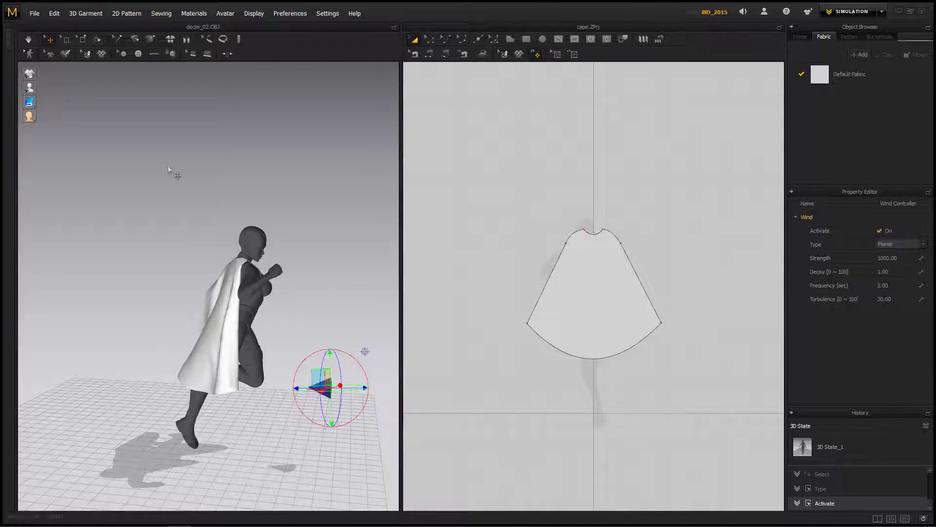
key(space)
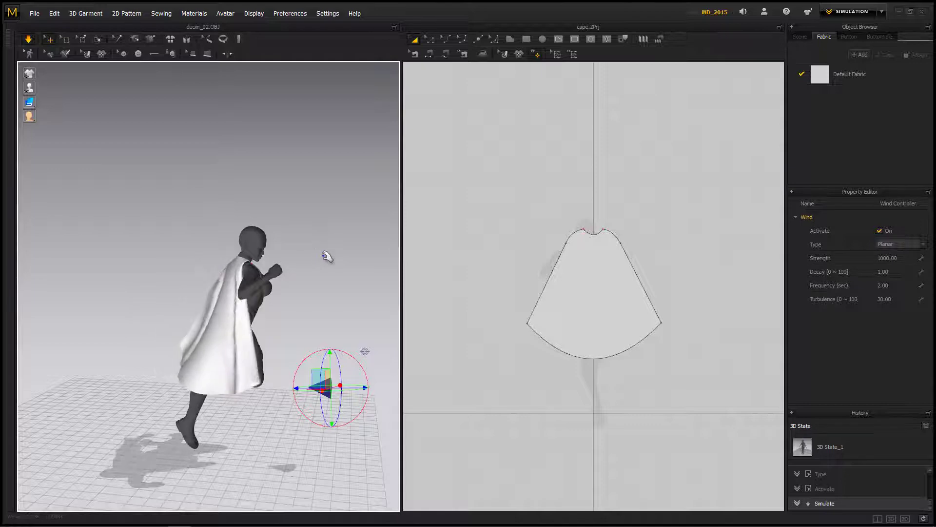
mouse_move(334, 268)
right_down()
mouse_move(201, 274)
mouse_move(321, 280)
right_up()
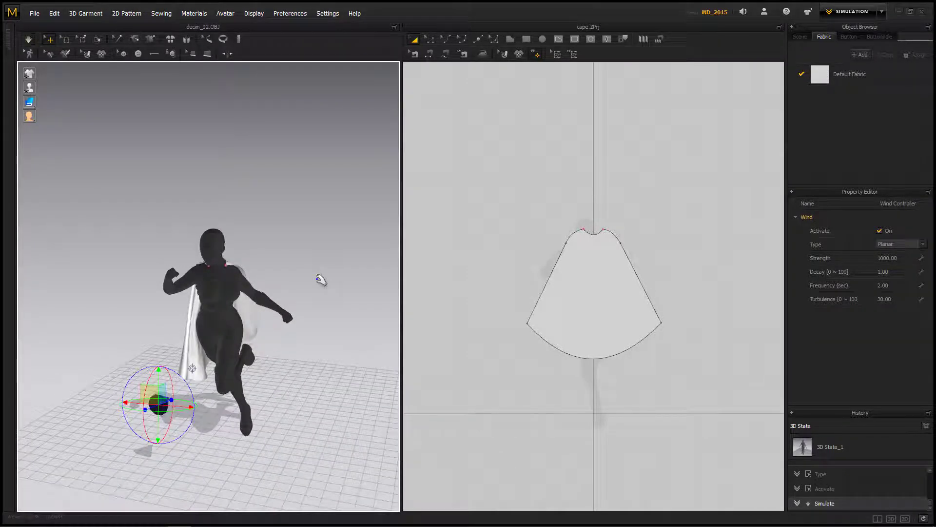
Step: Unsolidify the cape pattern and simulate it in the wind, checking the motion from the side
click(576, 289)
right_click(576, 289)
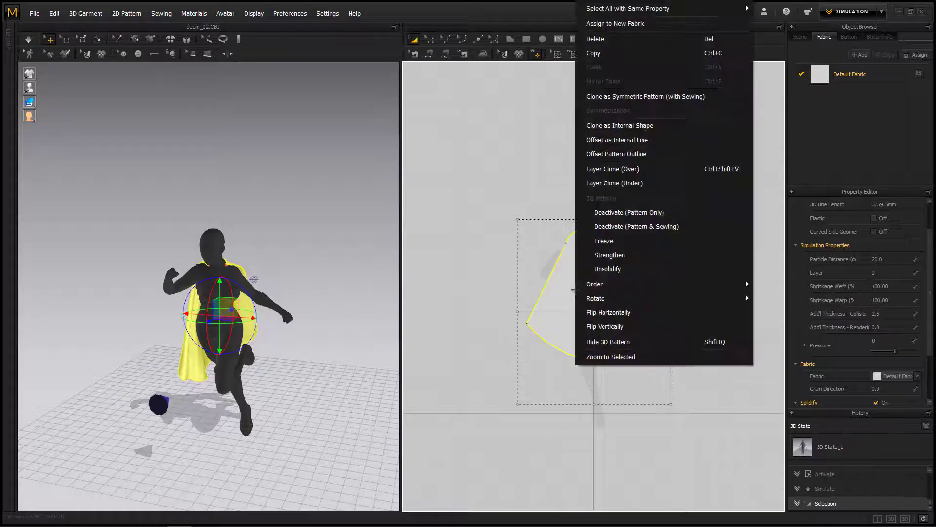
click(610, 269)
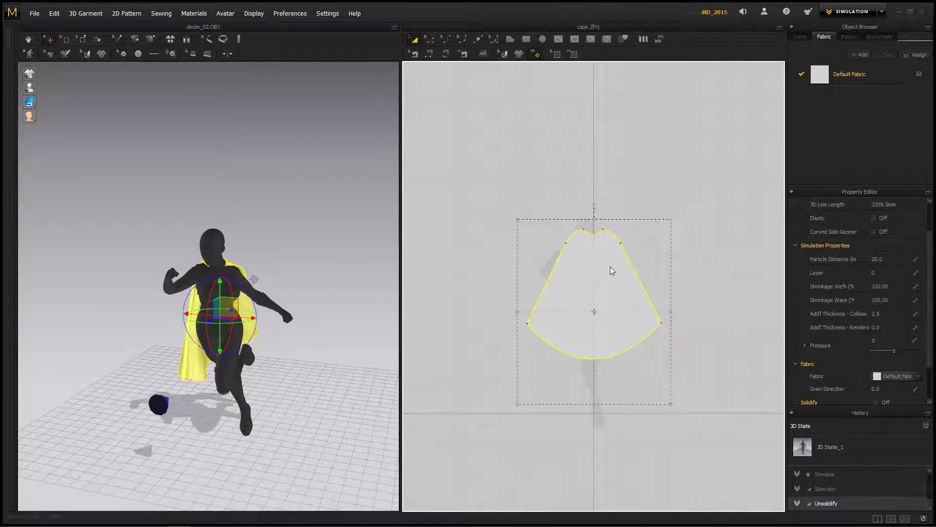
key(space)
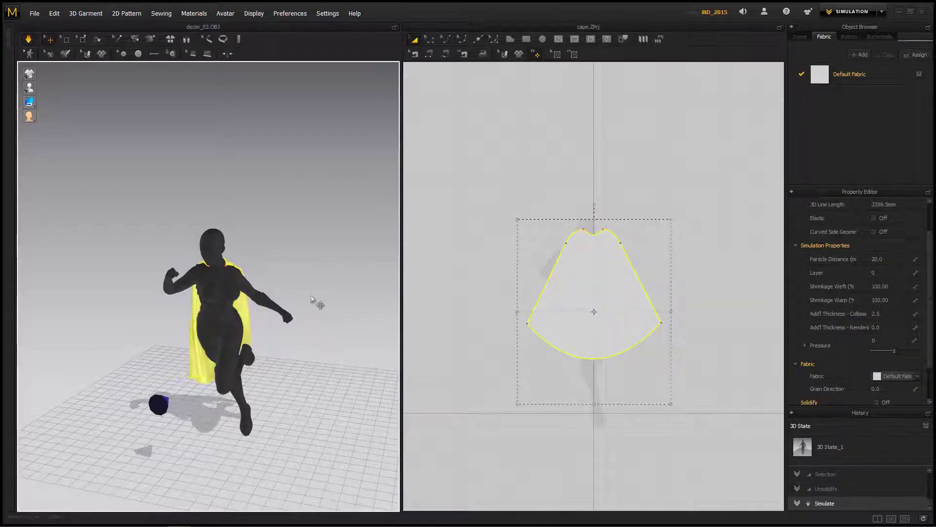
right_drag(313, 334, 444, 328)
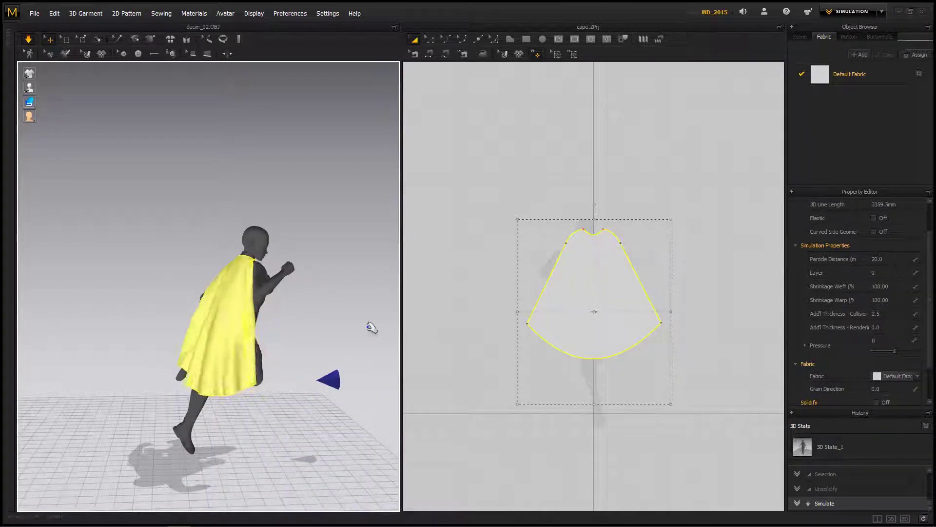
mouse_move(314, 314)
right_down()
mouse_move(416, 324)
mouse_move(311, 306)
right_up()
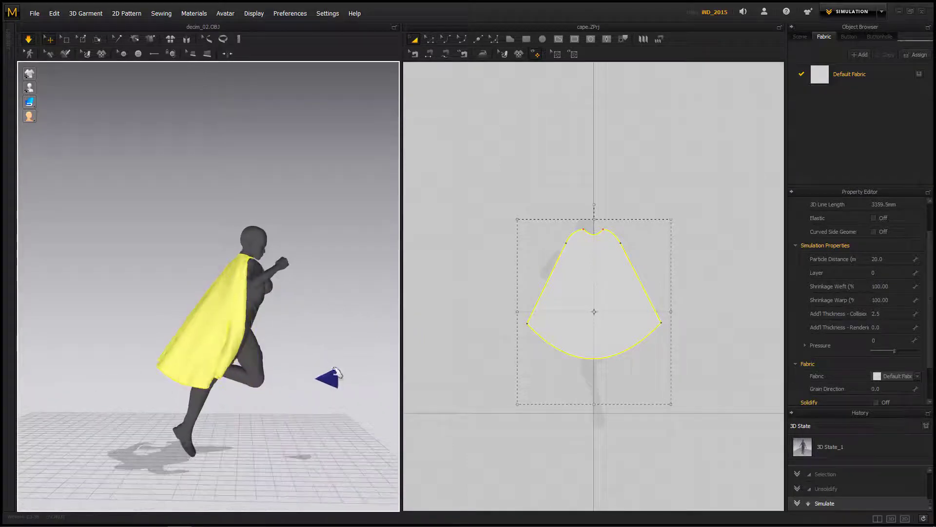
Step: Rotate the wind controller so the wind blows toward the figure and lifts the cape behind it
click(333, 376)
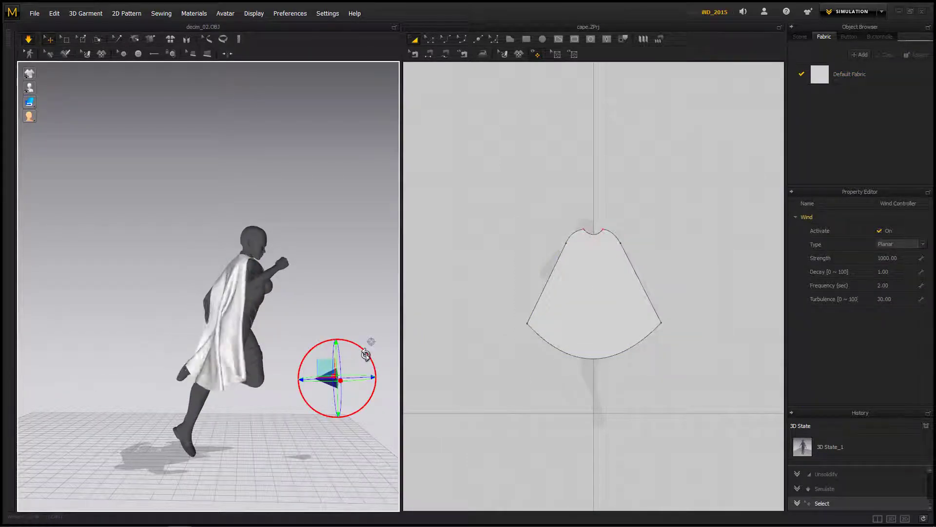
drag(365, 361, 367, 363)
right_drag(367, 362, 263, 416)
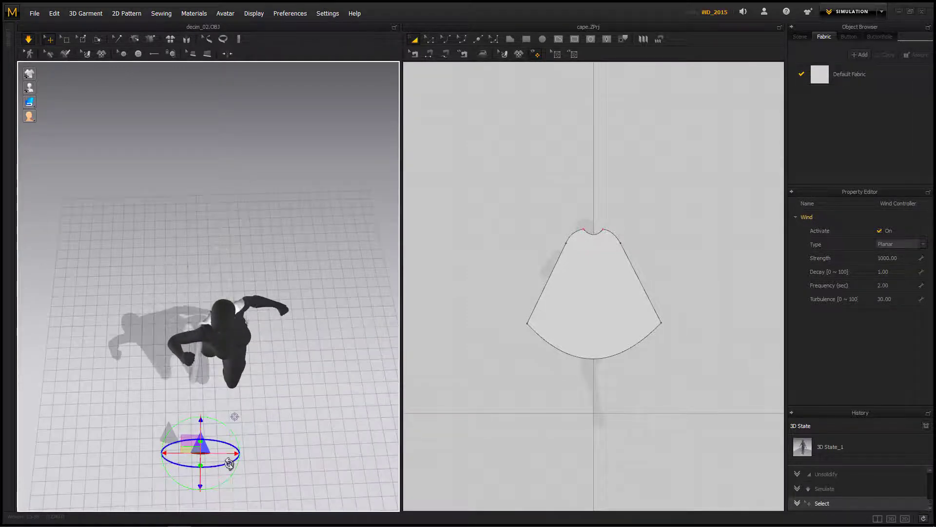
drag(232, 474, 231, 477)
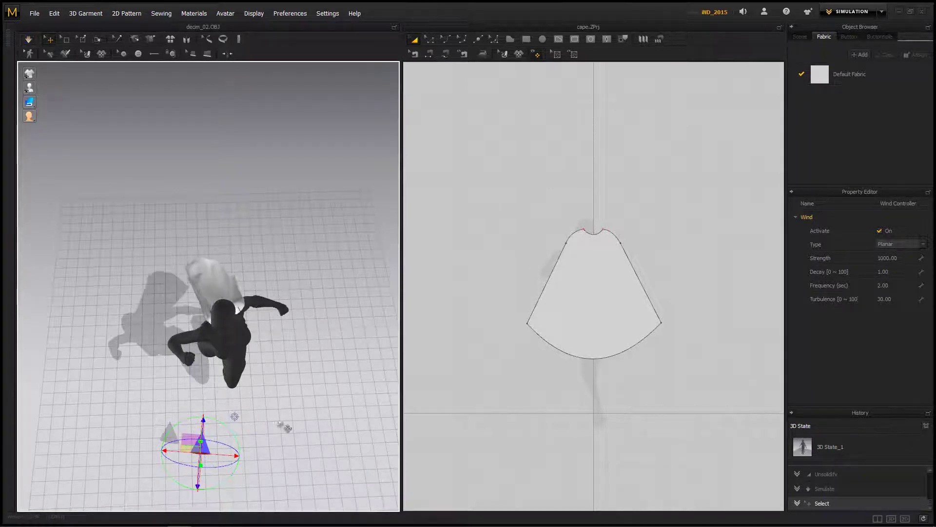
Step: Set the cape pattern's particle distance to 15 mm and restart the simulation
click(568, 292)
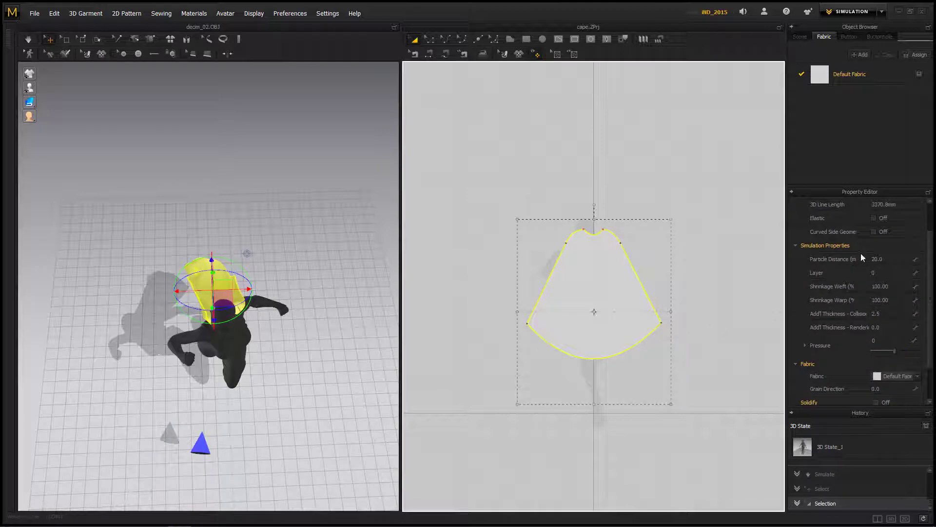
click(890, 259)
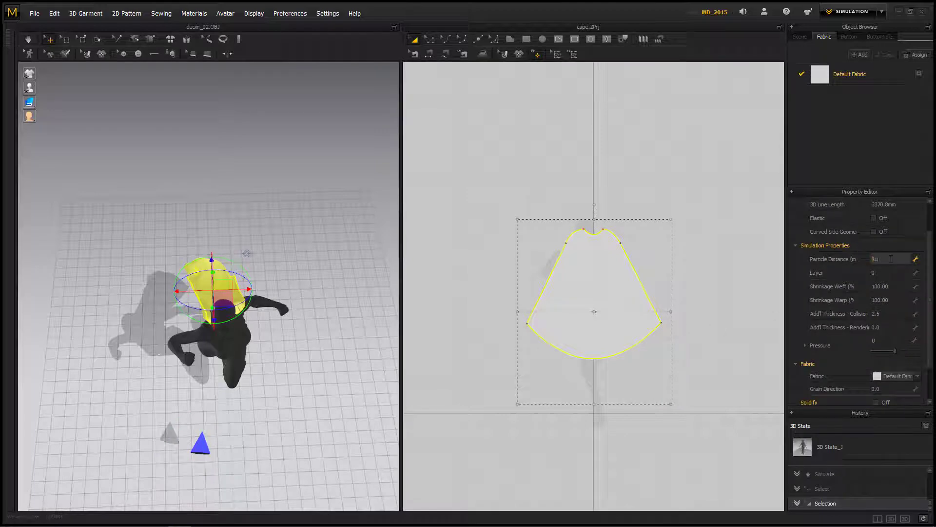
key(Return)
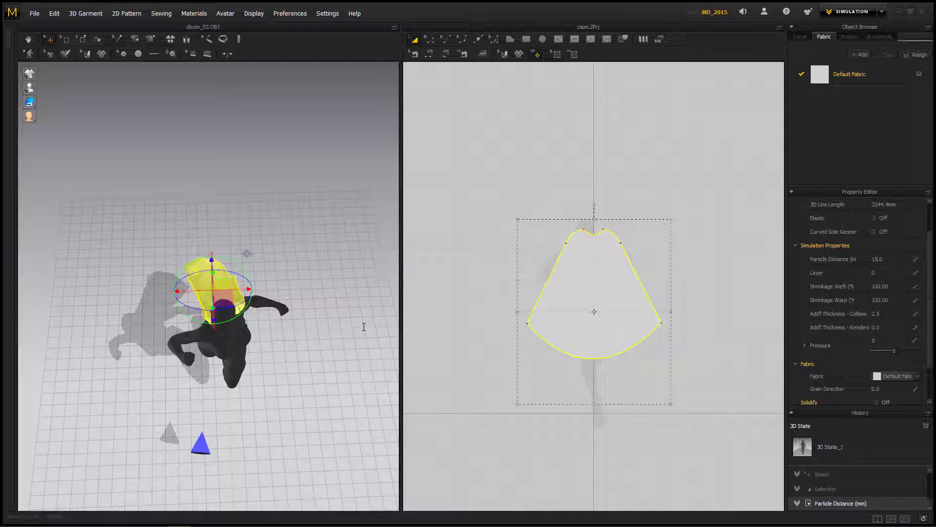
key(space)
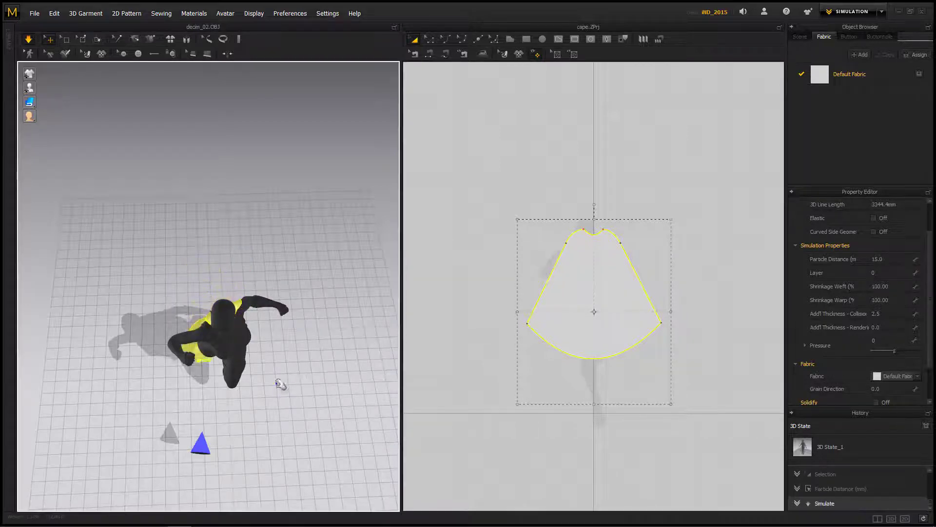
Step: Tack the cape's edge onto the avatar at the right shoulder
right_drag(280, 381, 364, 360)
right_drag(369, 296, 313, 282)
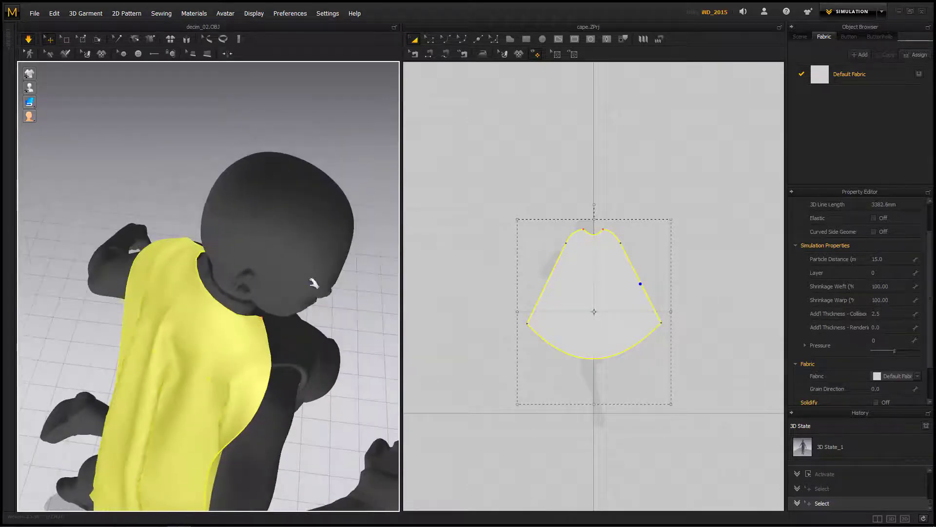
click(151, 40)
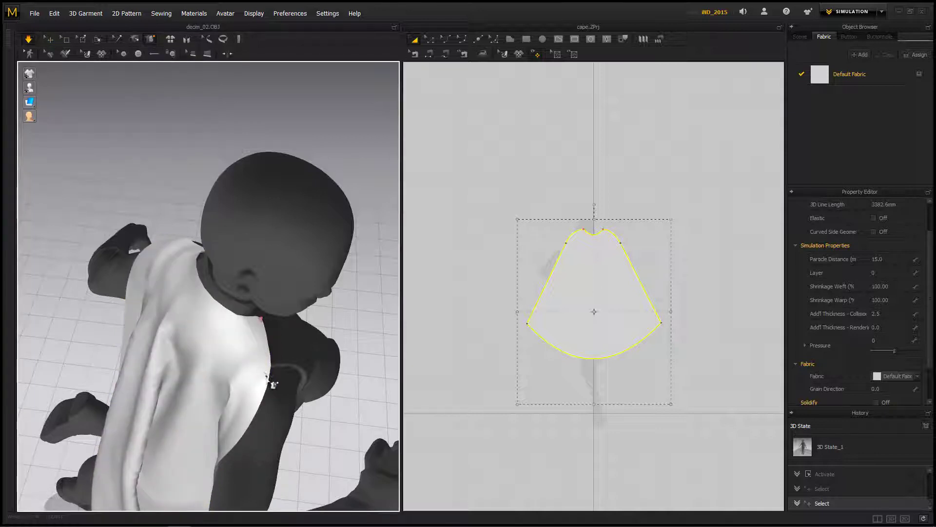
click(271, 384)
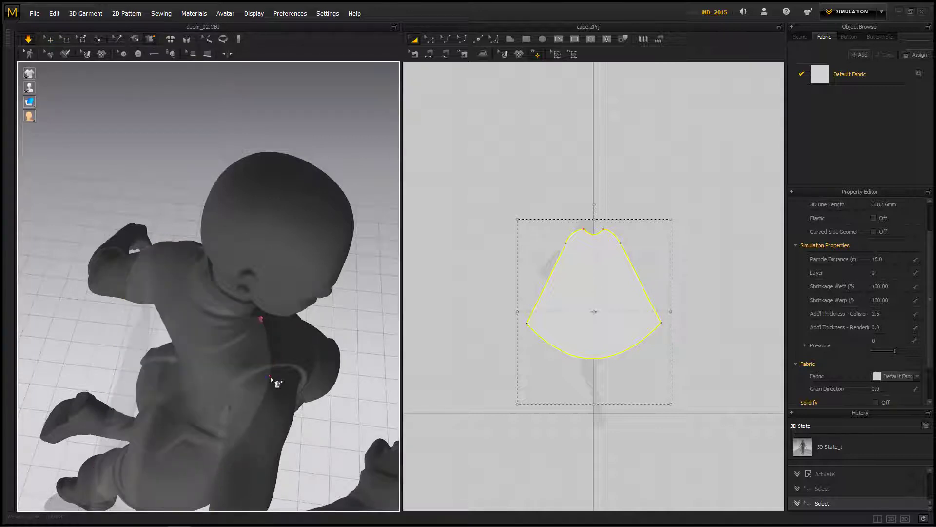
click(271, 384)
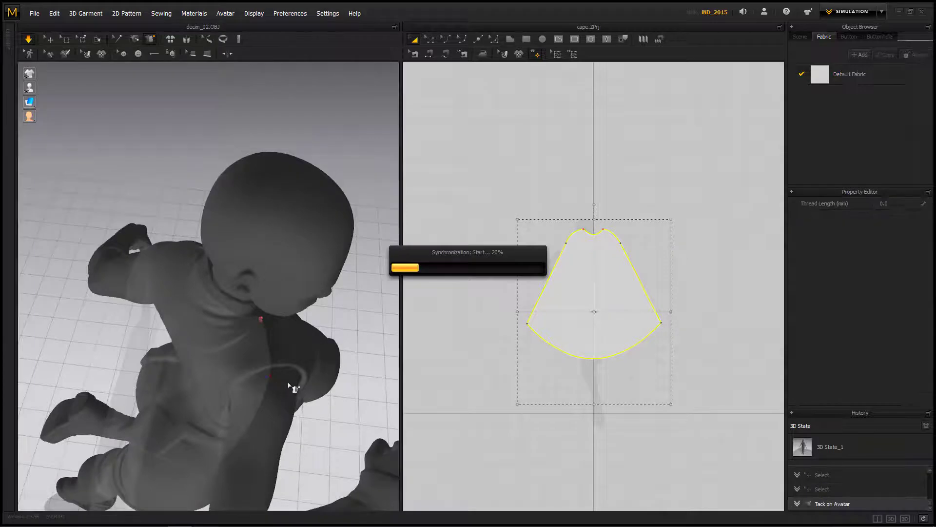
Step: Tack the cape's opposite edge onto the avatar at the left shoulder
right_drag(167, 161, 161, 278)
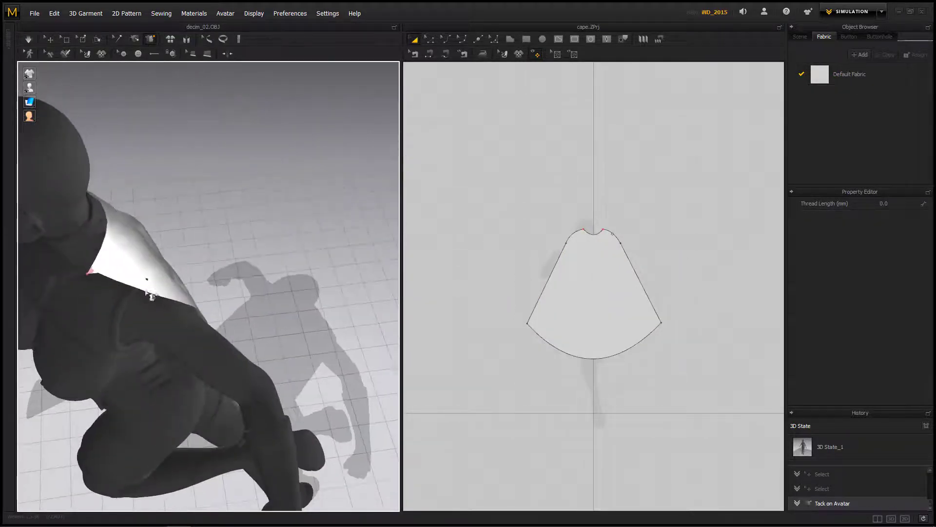
click(148, 290)
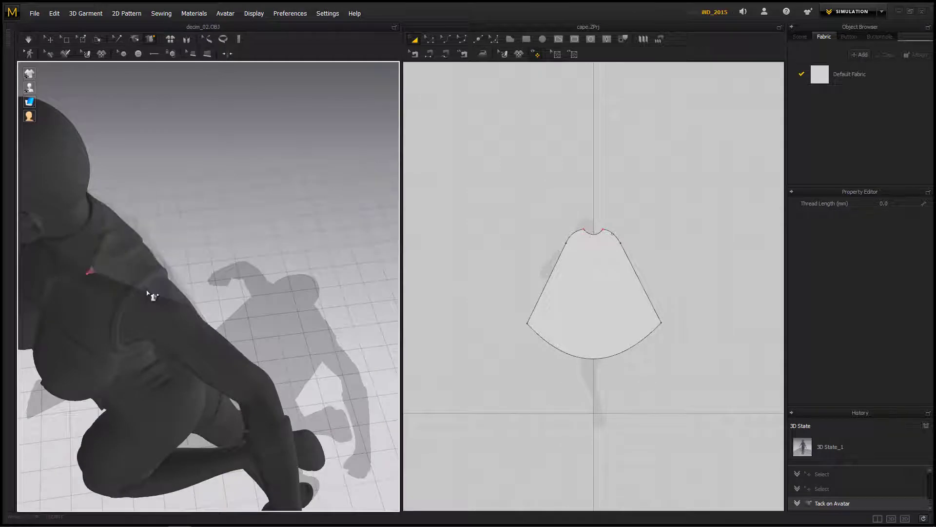
click(143, 292)
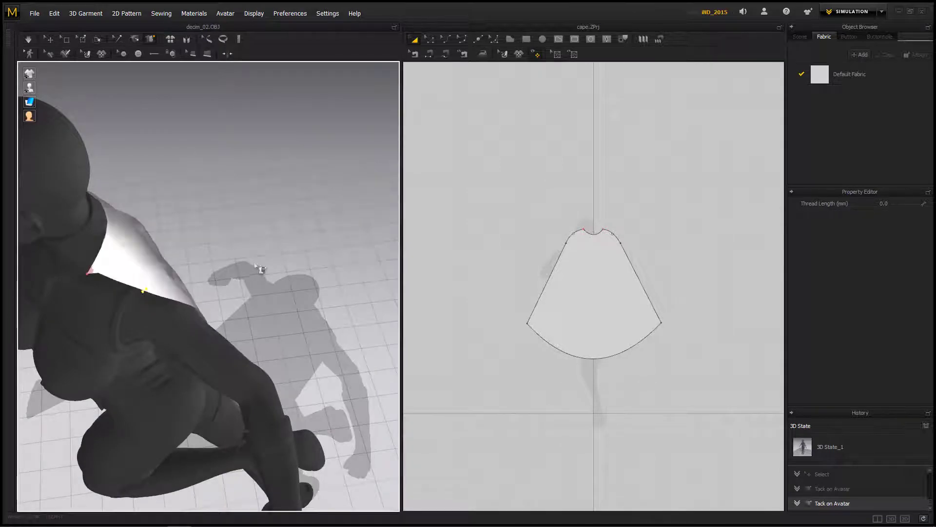
Step: Simulate the tacked cape and check its drape across the shoulders from behind
key(space)
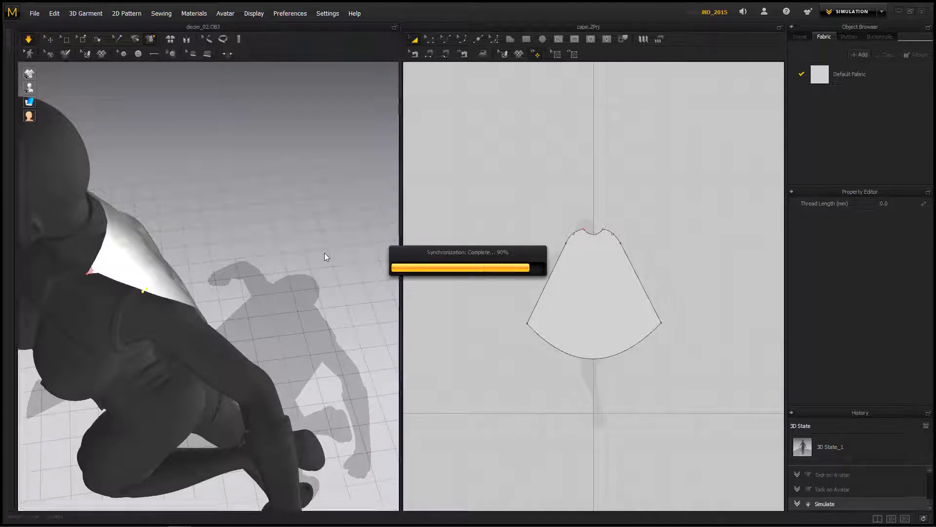
right_drag(167, 267, 247, 259)
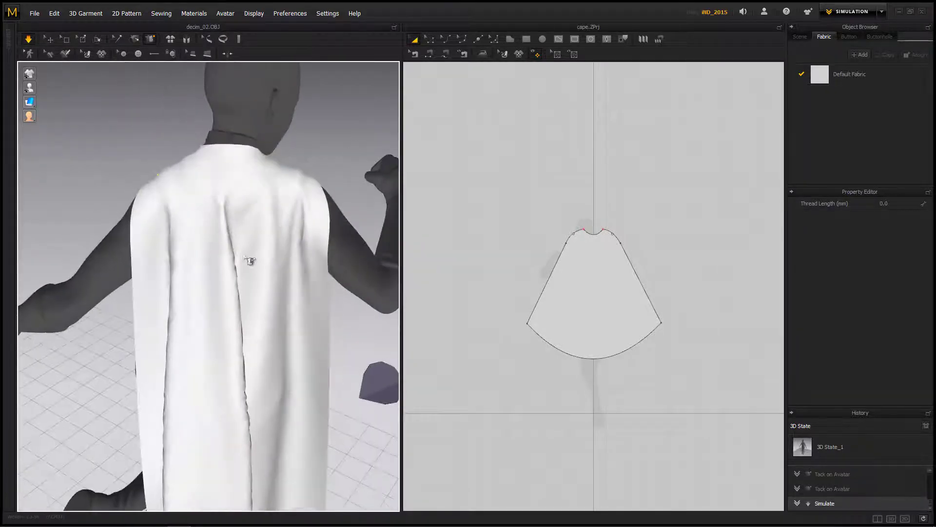
scroll(301, 275, down, 5)
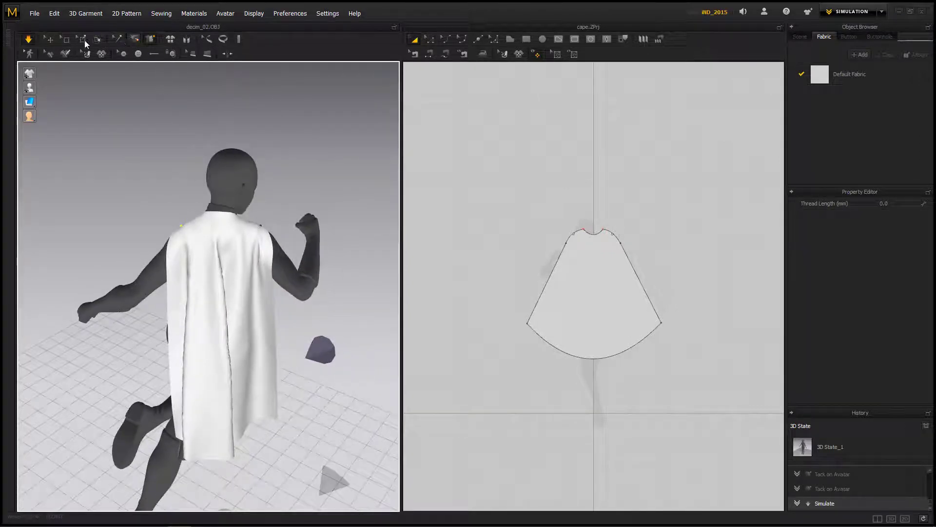
Step: Select the wind controller with the Select/Move tool and turn its wind on during the simulation
click(48, 39)
click(329, 356)
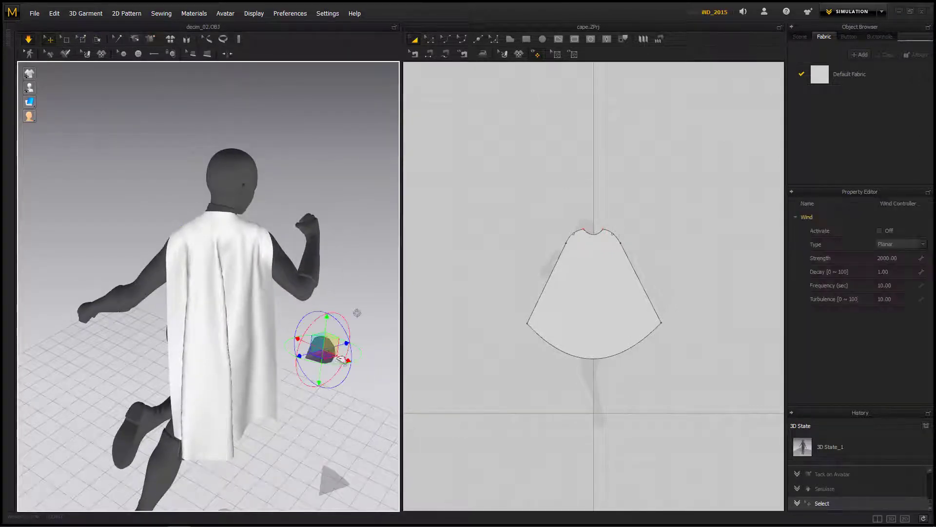
click(880, 230)
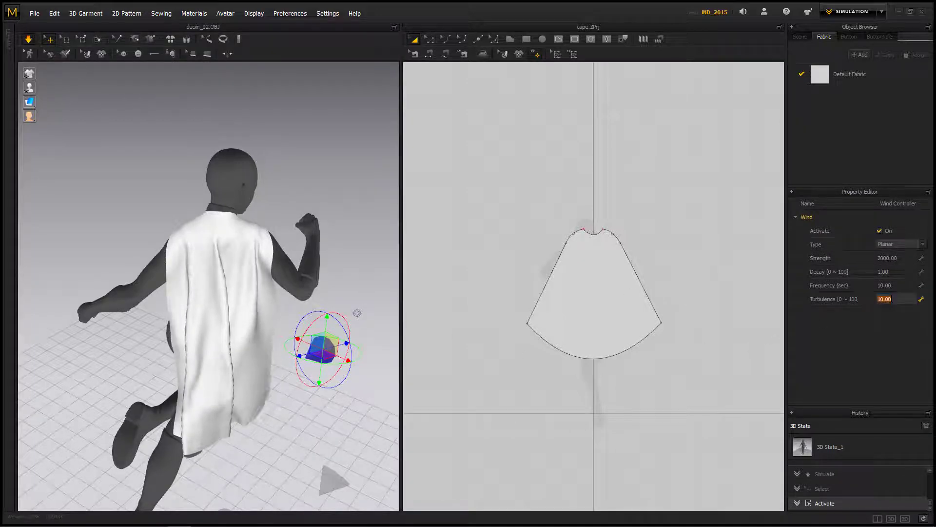
Step: Set the wind controller's turbulence to 30 while the cape is simulating
click(904, 301)
text(30)
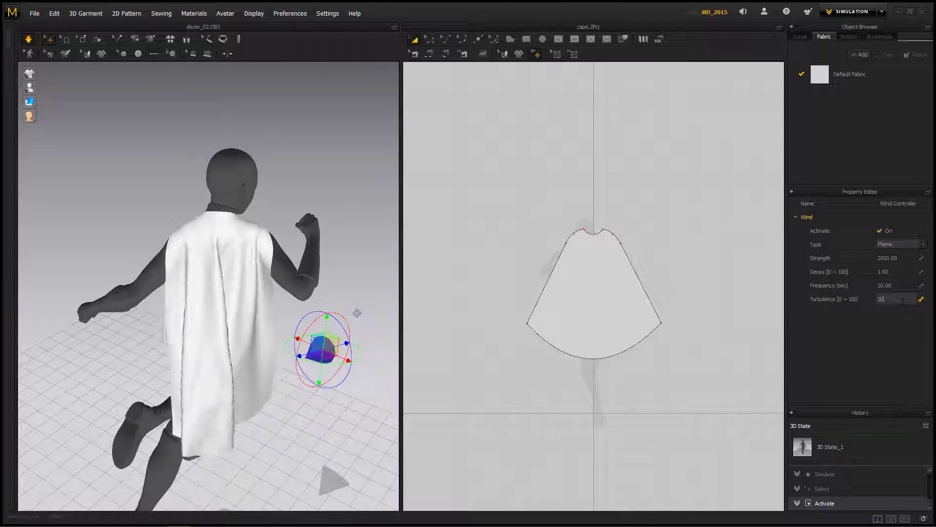
key(Return)
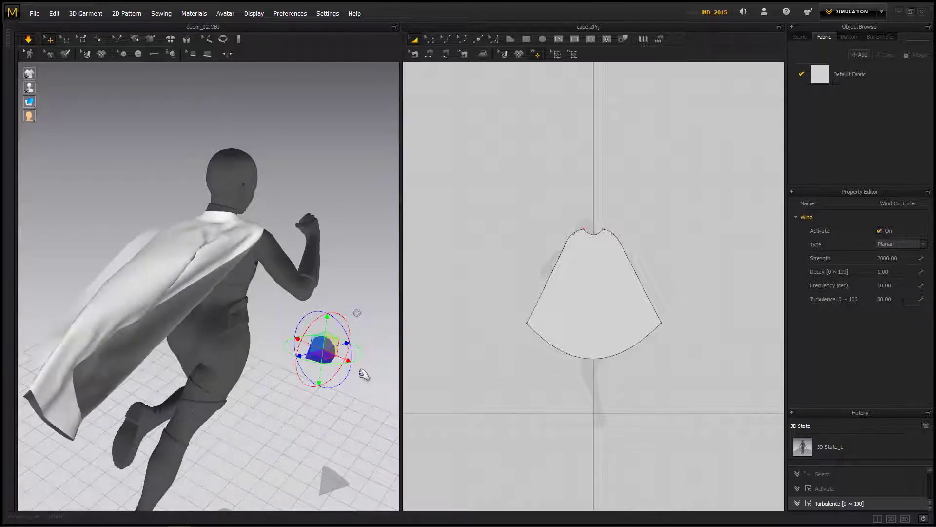
Step: Tug the lower part of the cape sideways during the simulation to spread it behind the figure, and stop the simulation
right_drag(311, 422, 295, 404)
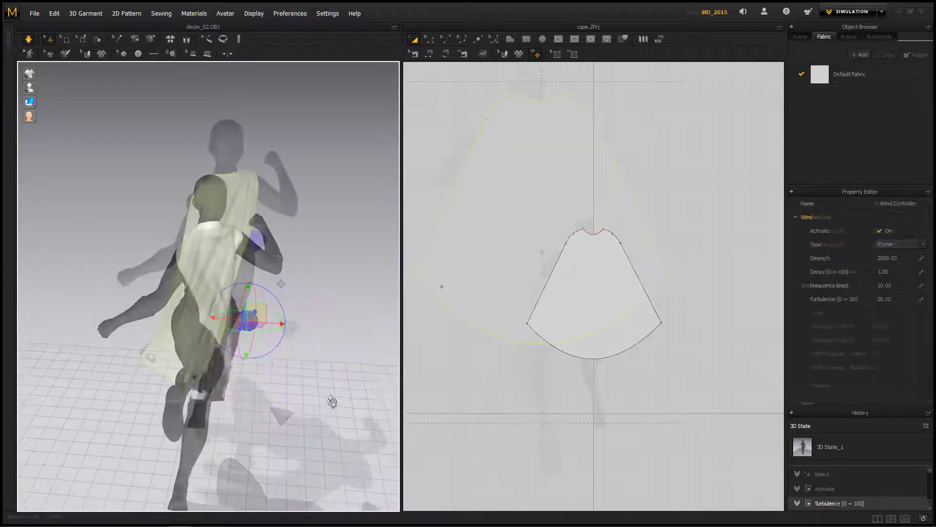
drag(260, 347, 271, 345)
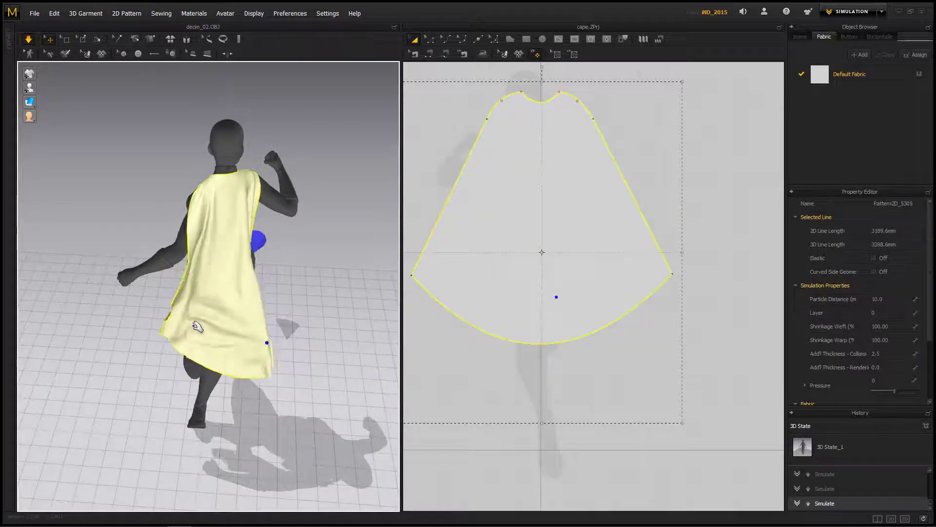
drag(197, 327, 149, 328)
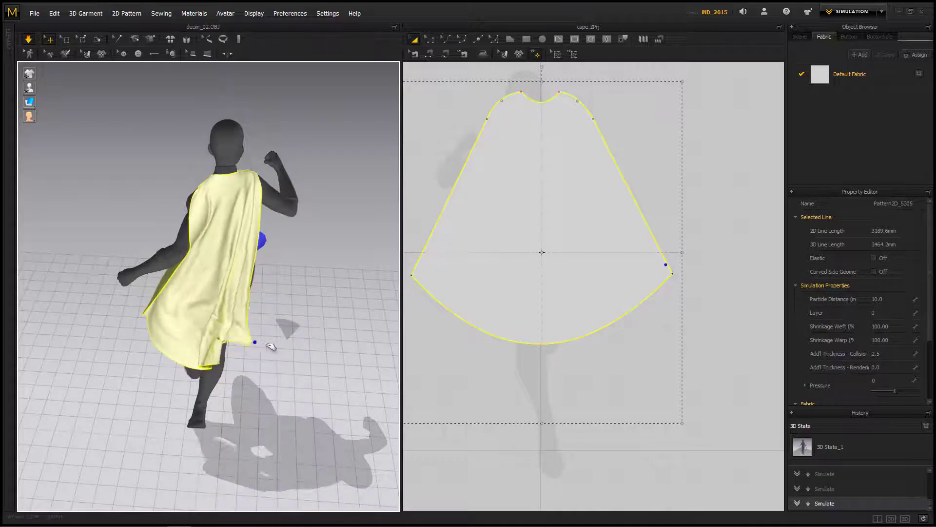
drag(188, 330, 152, 336)
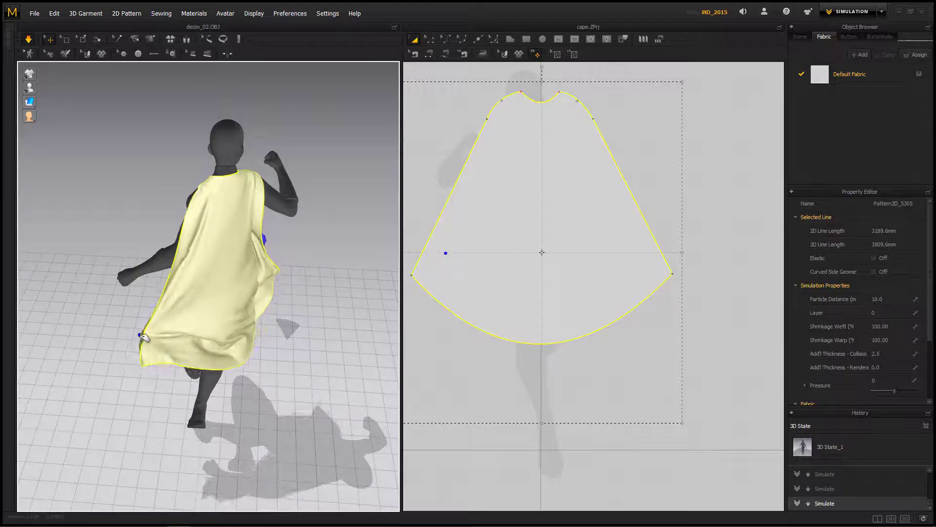
right_drag(307, 390, 215, 361)
key(space)
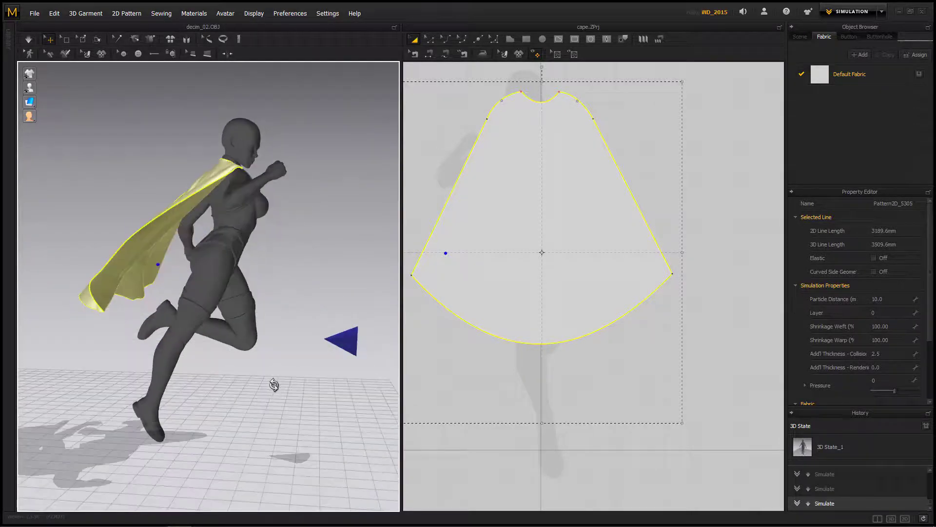
Step: Apply Solidify to the cape pattern with the simulation stopped
right_drag(272, 382, 395, 384)
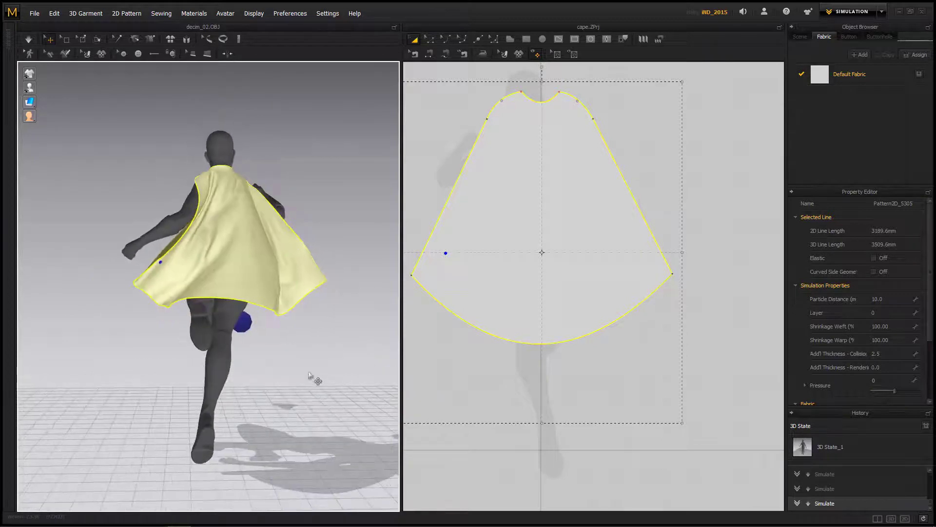
right_drag(315, 379, 292, 398)
right_click(525, 253)
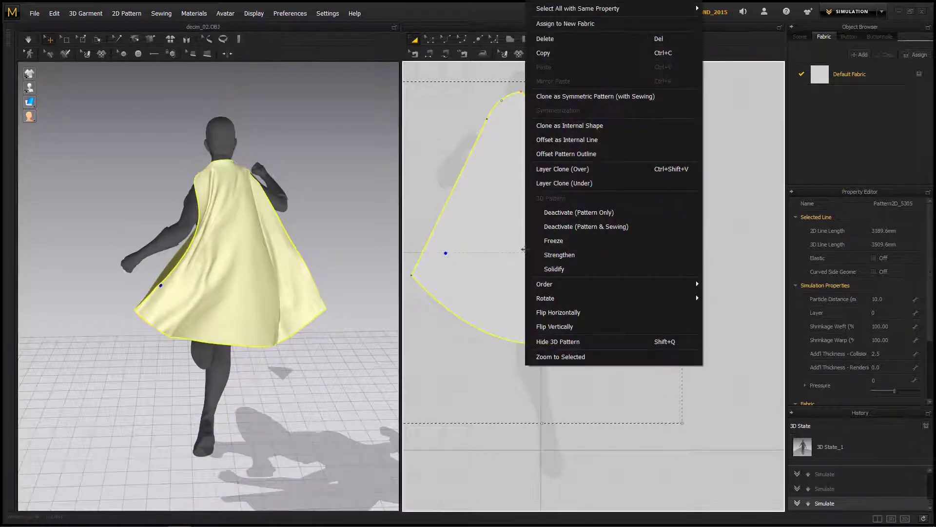
click(554, 268)
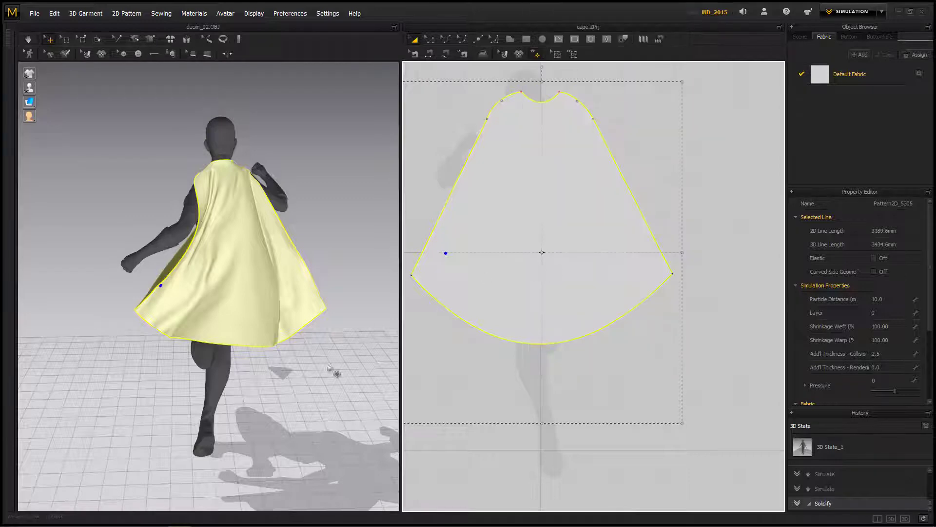
right_drag(341, 347, 337, 350)
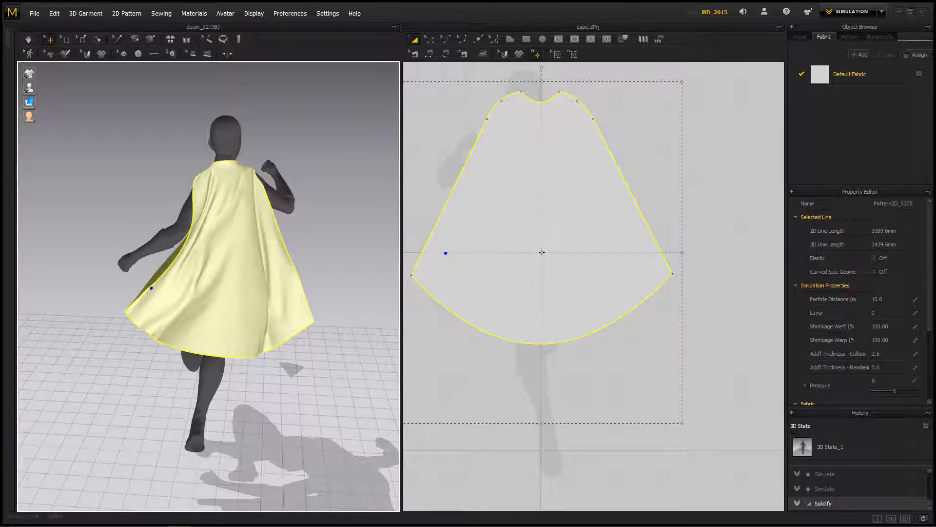
Step: Save the current Marvelous Designer project with the posed cape as cape_pose.ZPrj in the Marvelous folder
right_drag(345, 211, 341, 211)
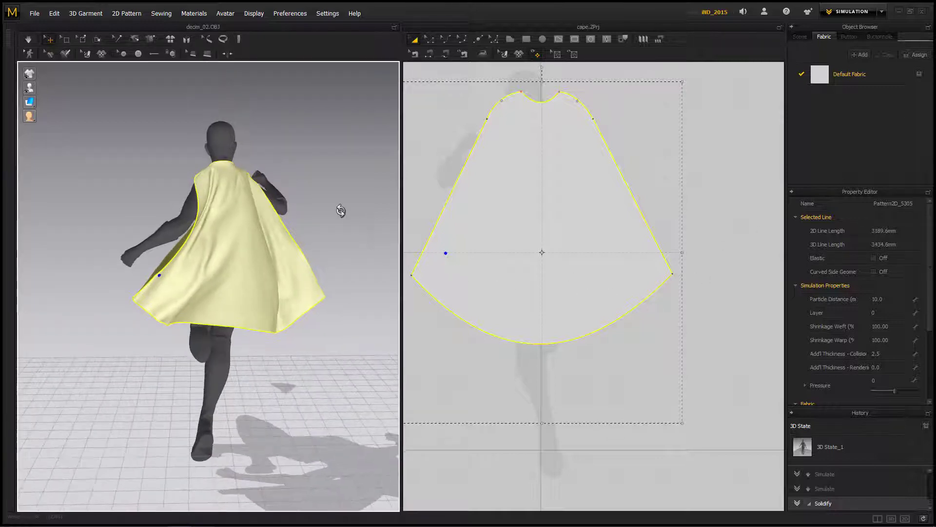
click(36, 16)
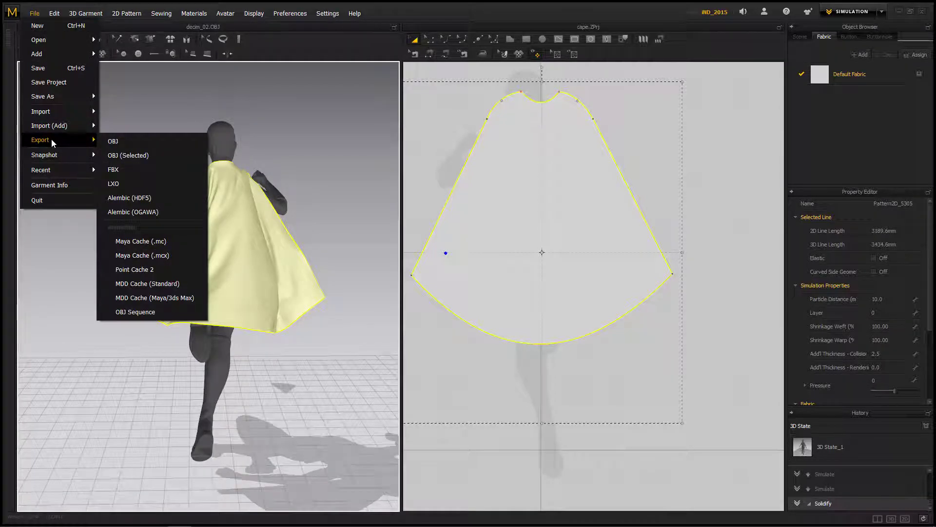
mouse_move(101, 100)
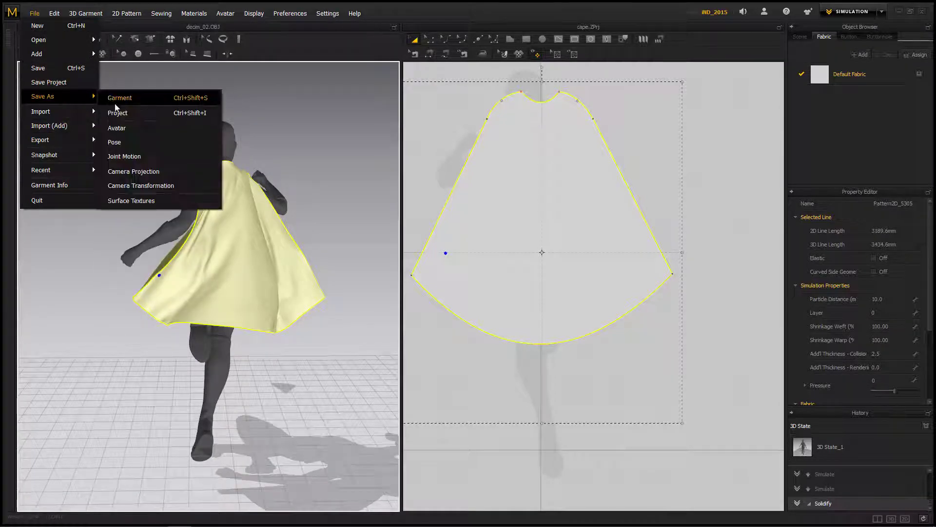
click(120, 113)
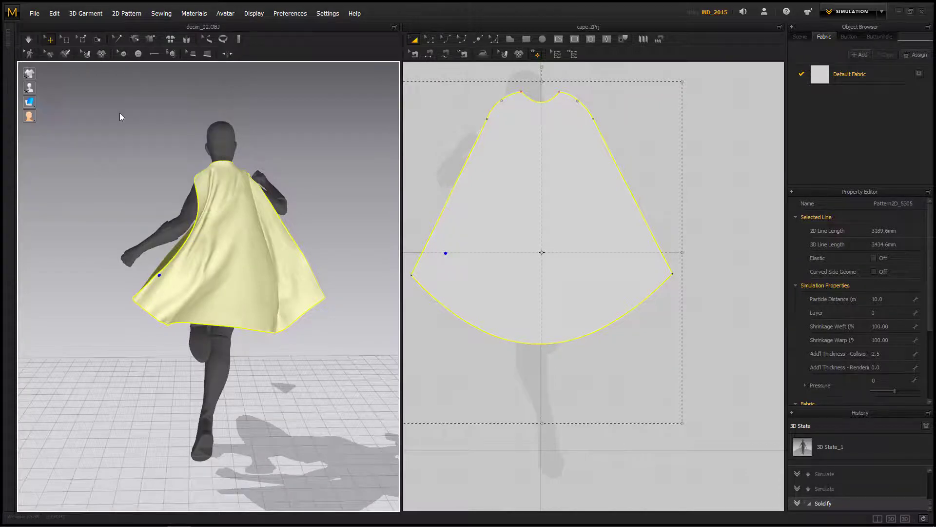
double_click(81, 213)
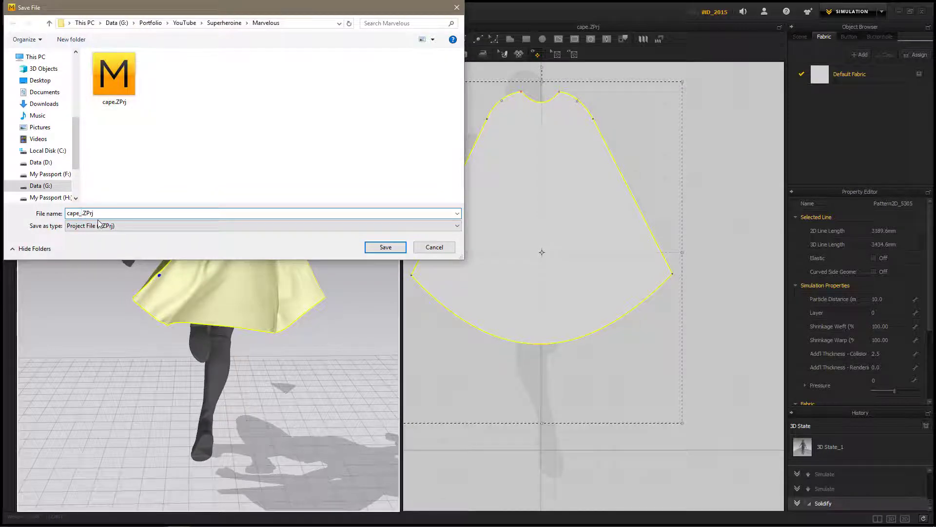
key(Return)
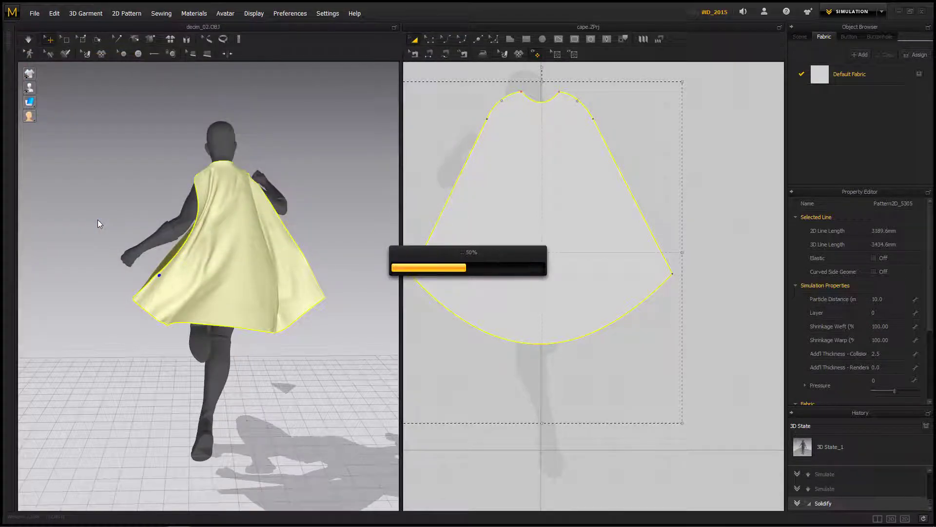
Step: Export all patterns as cape_pose.obj, using a single welded, thin object with unified UV coordinates and the cm scale
click(35, 14)
mouse_move(52, 139)
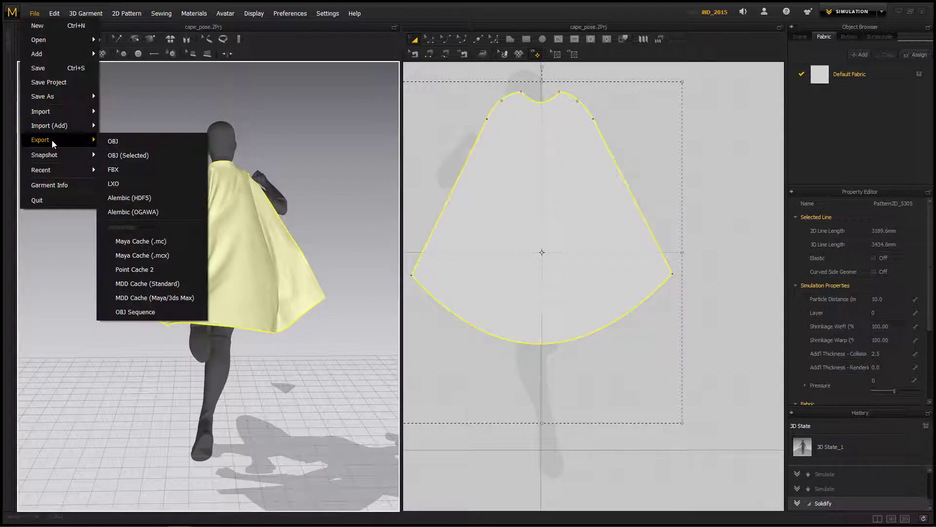
click(116, 142)
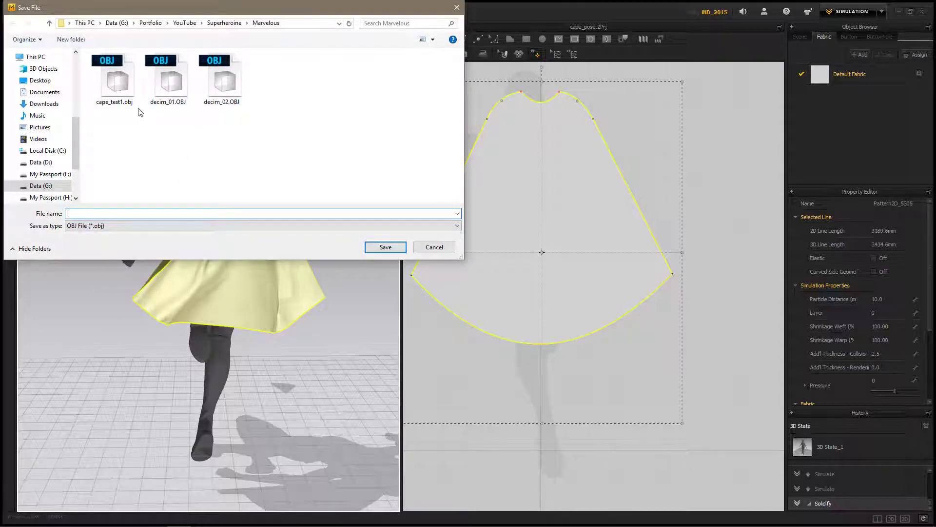
click(117, 81)
double_click(84, 214)
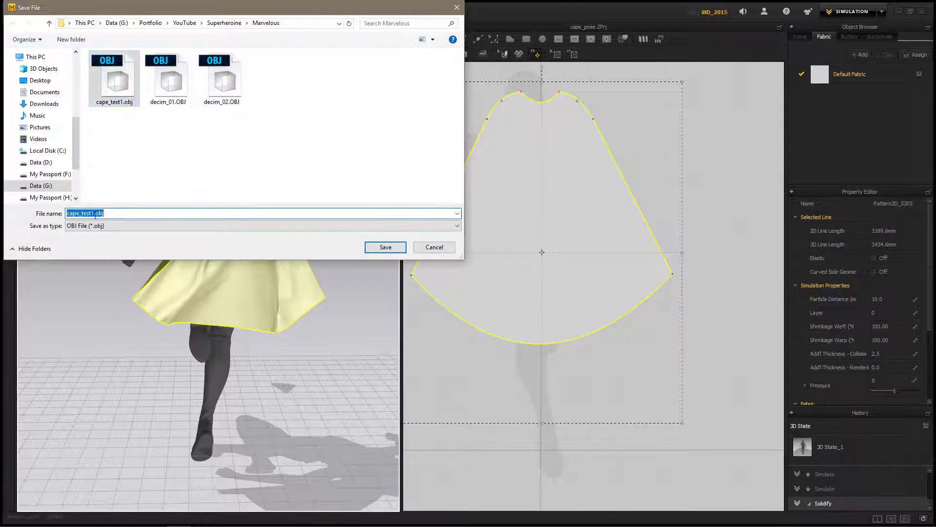
text(pos)
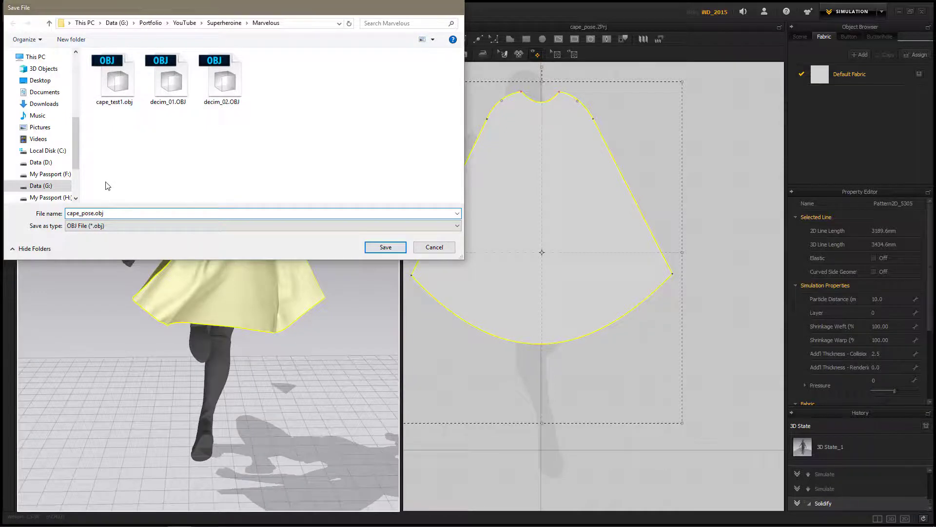
key(Return)
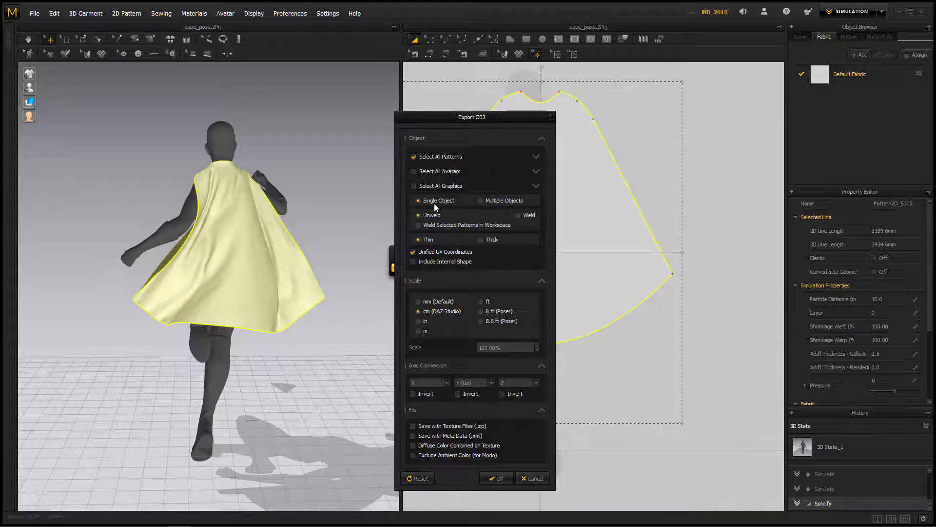
click(519, 215)
click(495, 479)
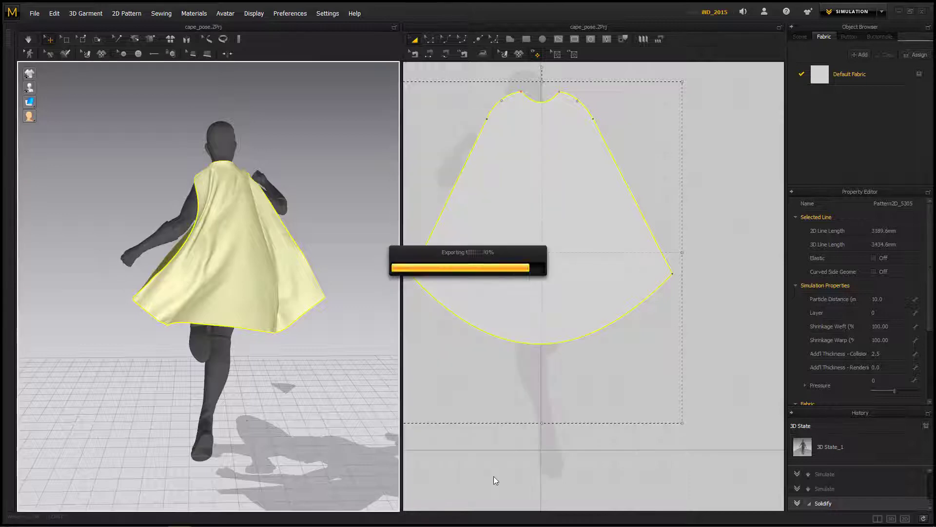
Step: Switch to ZBrush and append a Cone3D mesh to the superheroine's subtools as a placeholder for the cape
right_drag(351, 252, 347, 252)
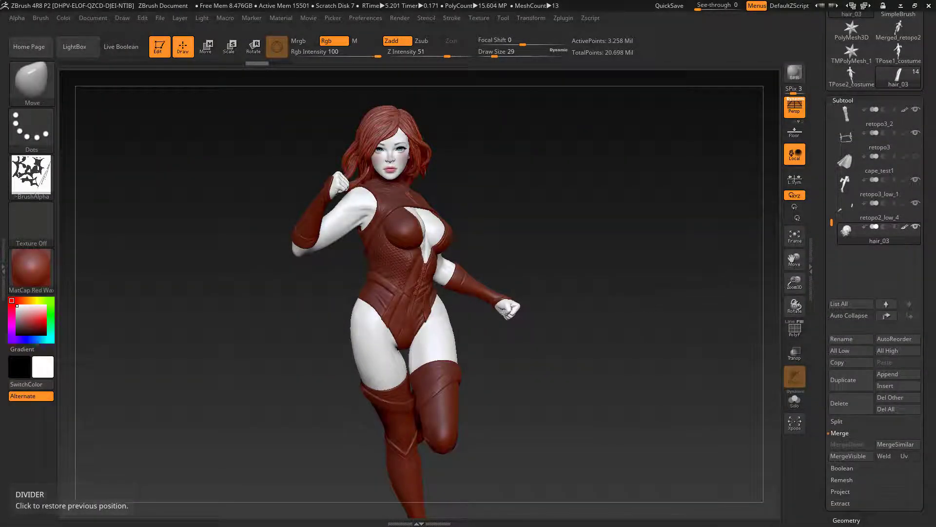
drag(649, 309, 633, 307)
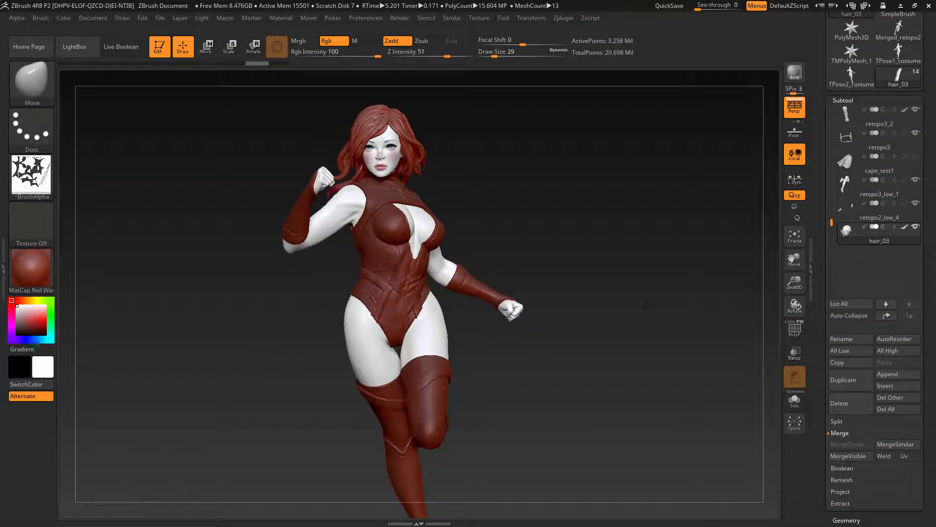
click(894, 379)
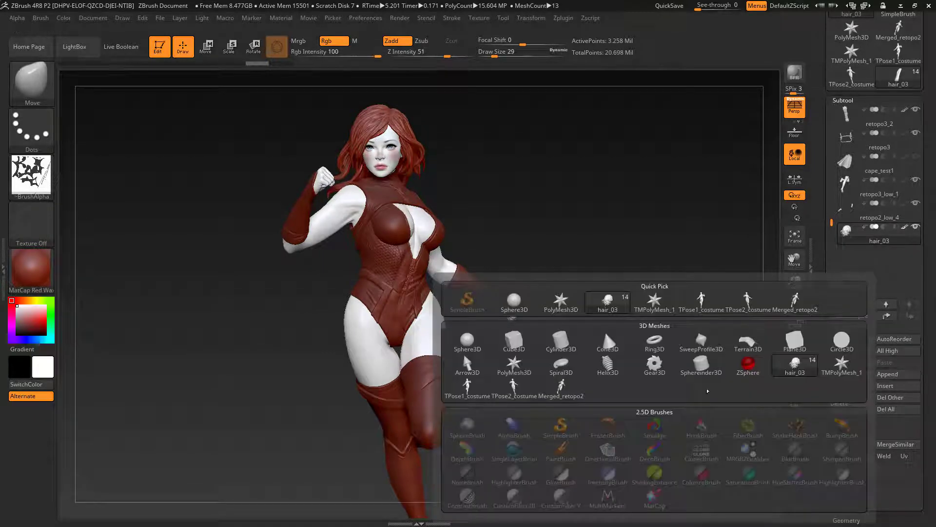
click(599, 350)
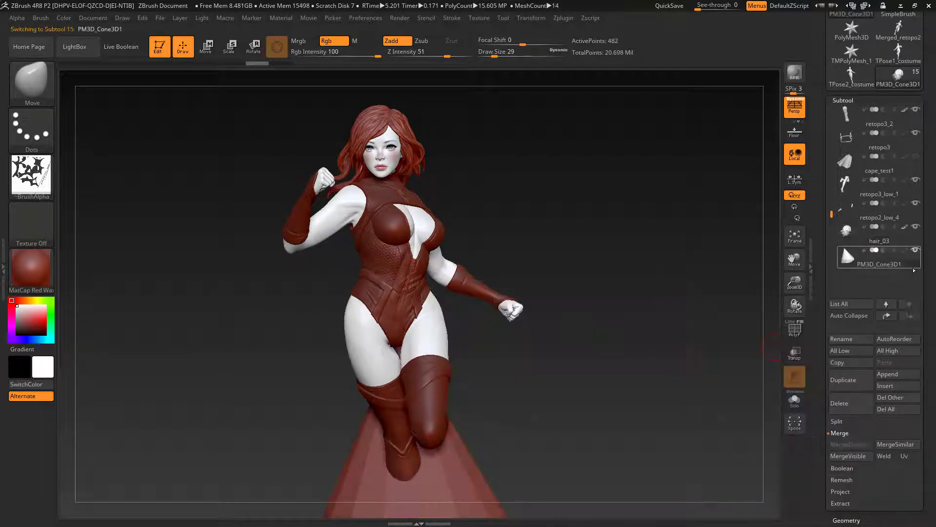
Step: Replace the appended cone with the exported cape by importing cape_pose.obj from the Marvelous folder
scroll(933, 227, up, 3)
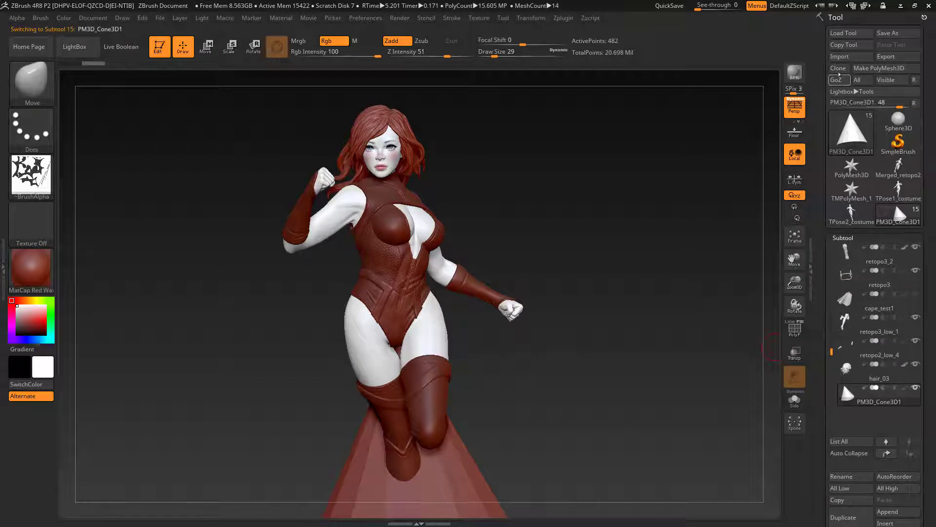
click(842, 57)
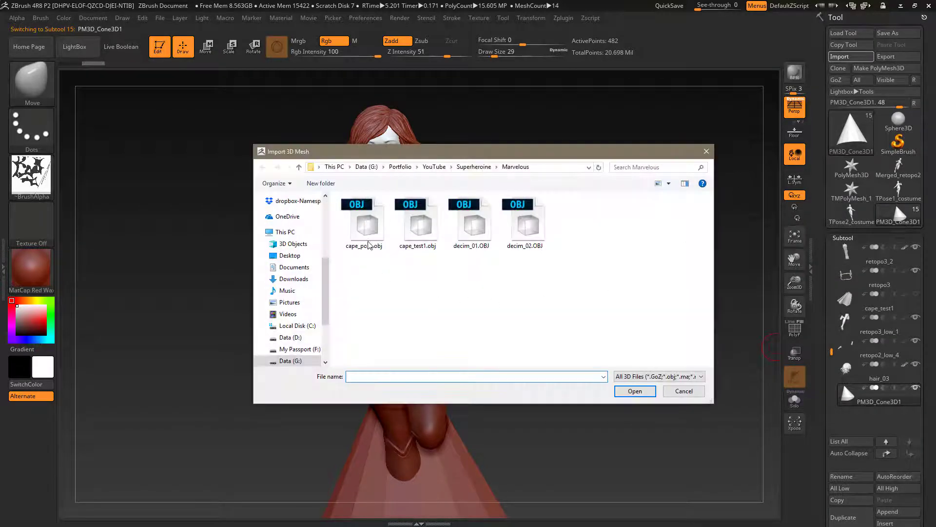
click(372, 234)
click(635, 391)
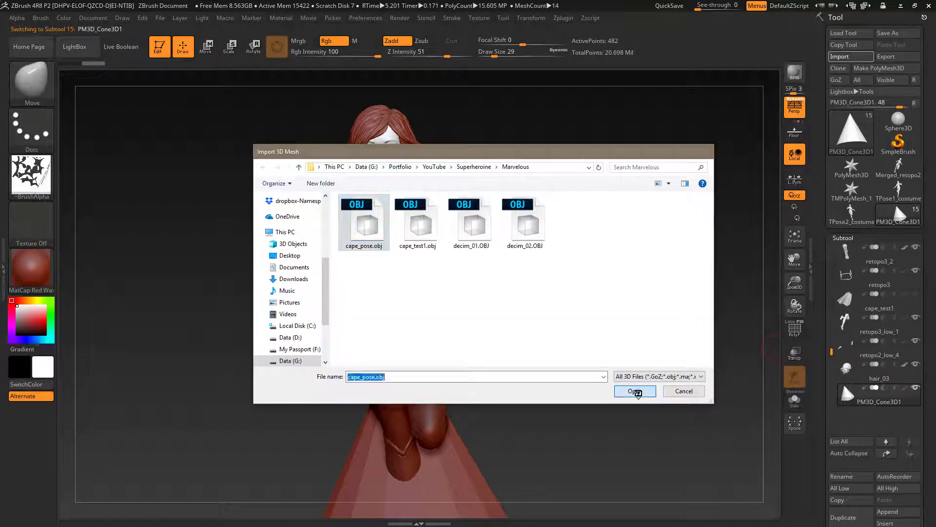
Step: Examine how the imported cape hangs on the figure, and isolate cape_pose in Solo mode to inspect its folds
drag(641, 359, 563, 388)
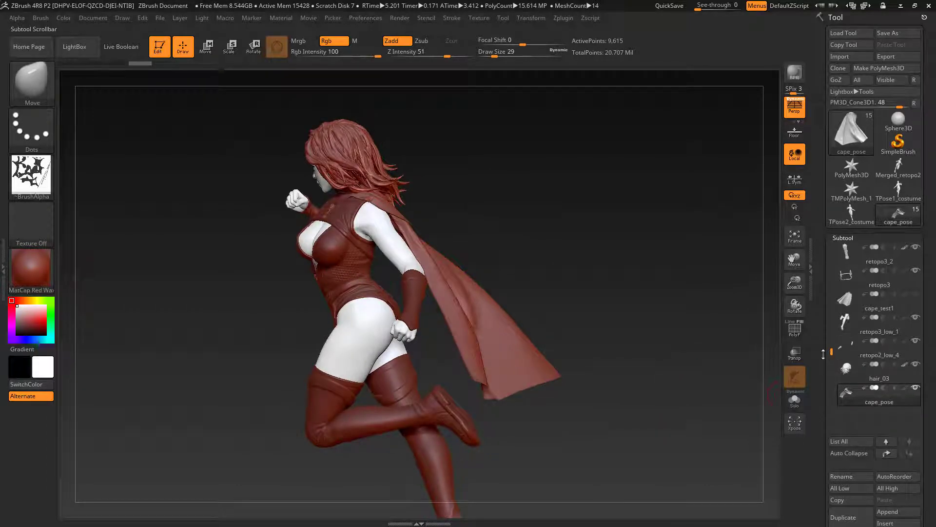
drag(654, 378, 648, 377)
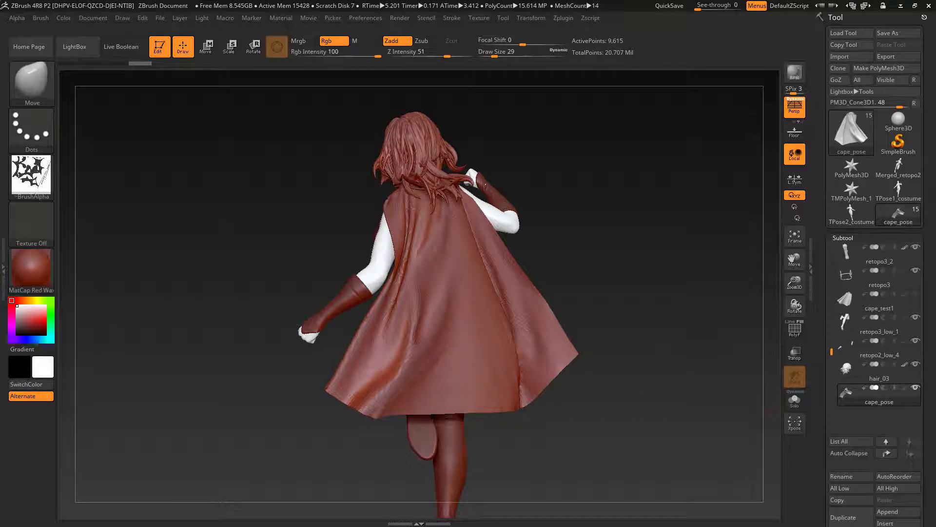
drag(772, 412, 771, 433)
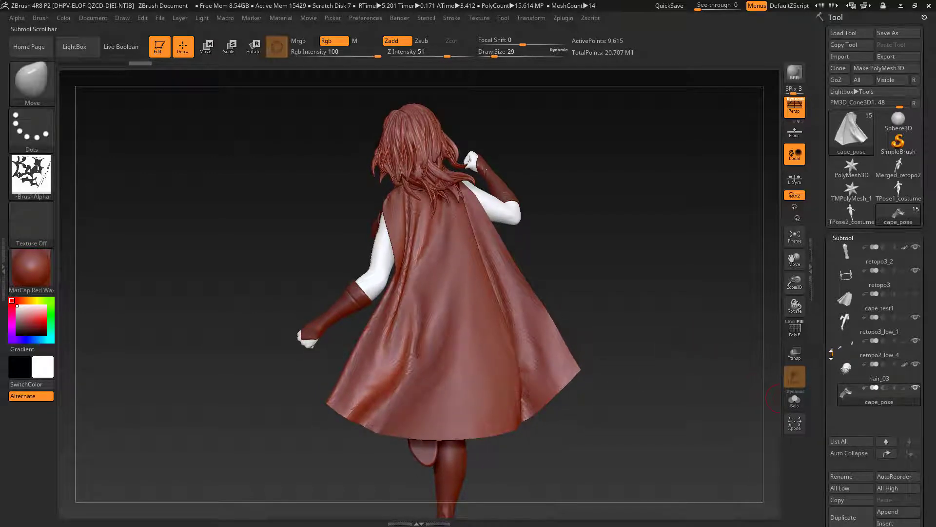
drag(832, 355, 830, 361)
drag(932, 424, 930, 370)
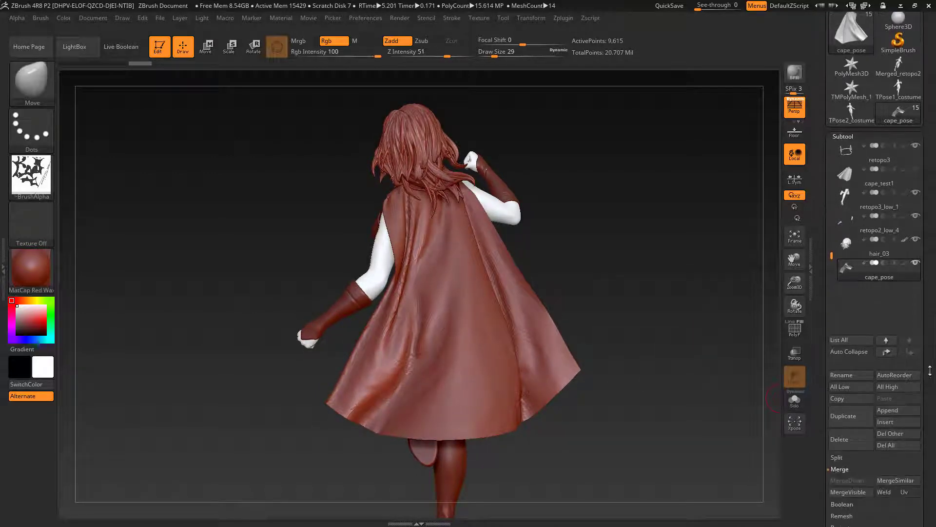
click(795, 399)
alt+drag(636, 416, 610, 405)
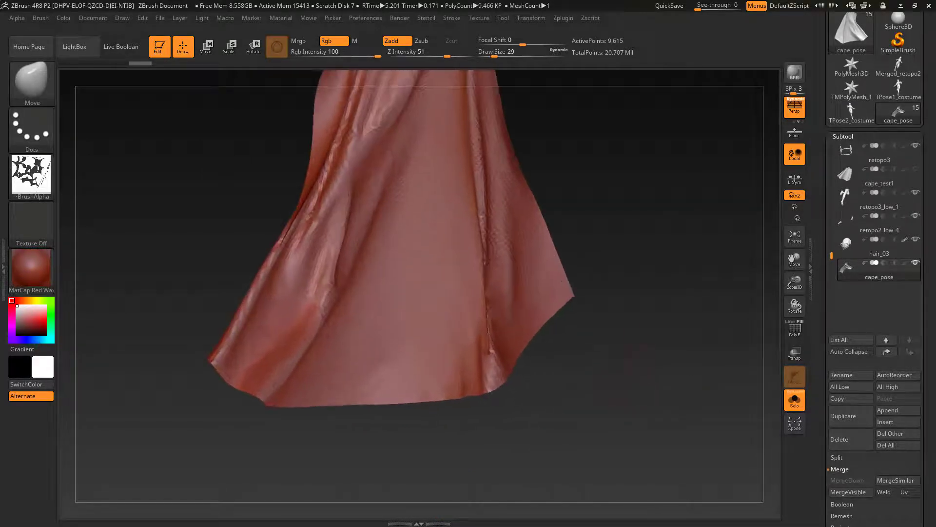
drag(609, 371, 646, 432)
Step: Try subdividing the isolated cape_pose mesh, and undo the subdivision
key(ctrl+d)
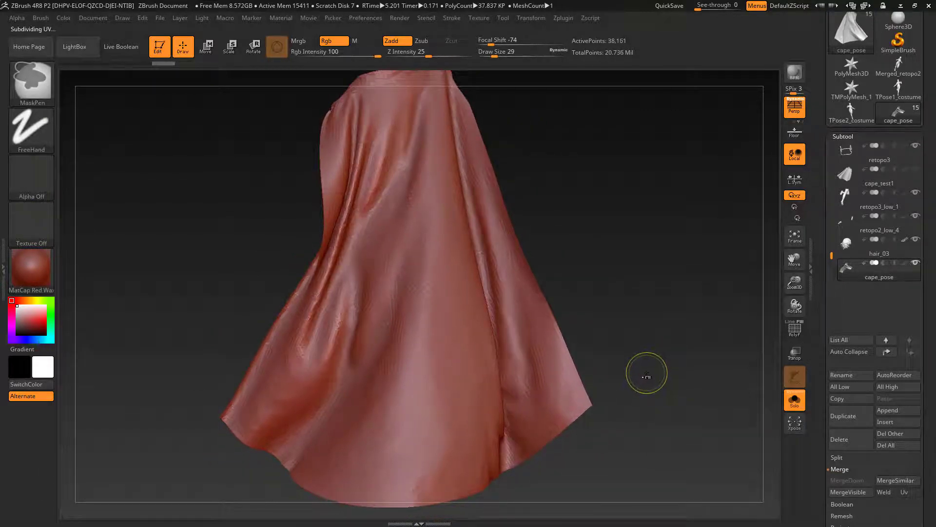
key(ctrl+d)
key(ctrl+z)
Step: Inspect the isolated cape's edges and neckline from several angles, and leave Solo mode
mouse_move(663, 376)
alt+mouse_down()
mouse_move(640, 364)
mouse_move(627, 383)
mouse_move(631, 402)
mouse_move(708, 371)
mouse_move(675, 353)
mouse_move(634, 354)
mouse_move(650, 345)
mouse_move(685, 351)
alt+mouse_up()
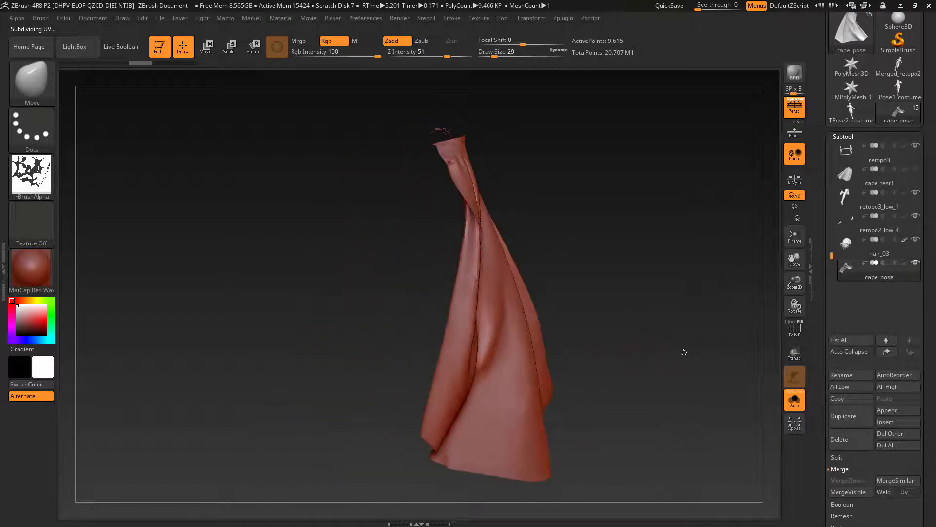
drag(591, 256, 511, 323)
drag(466, 108, 214, 132)
drag(644, 262, 776, 276)
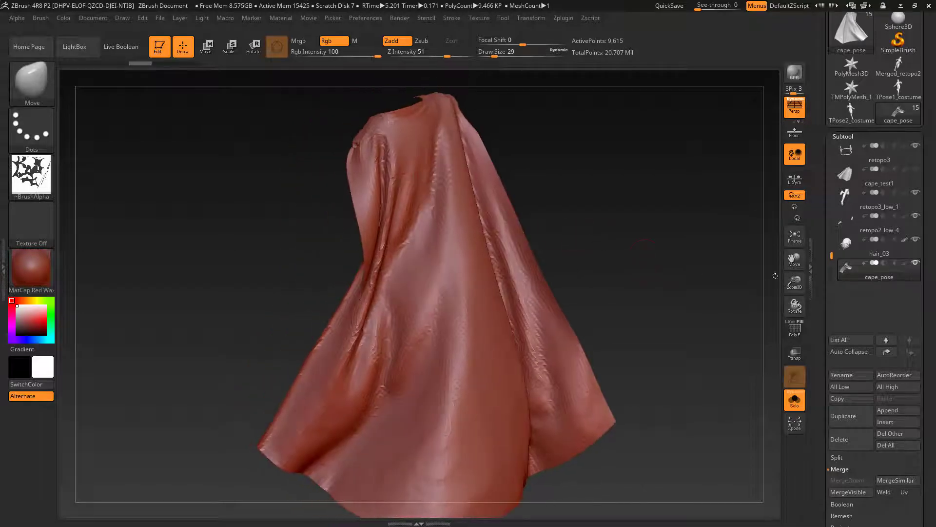
click(800, 402)
Step: Hide the hair_03 subtool to inspect the cape around the neck and shoulders, and show the hair again
click(916, 240)
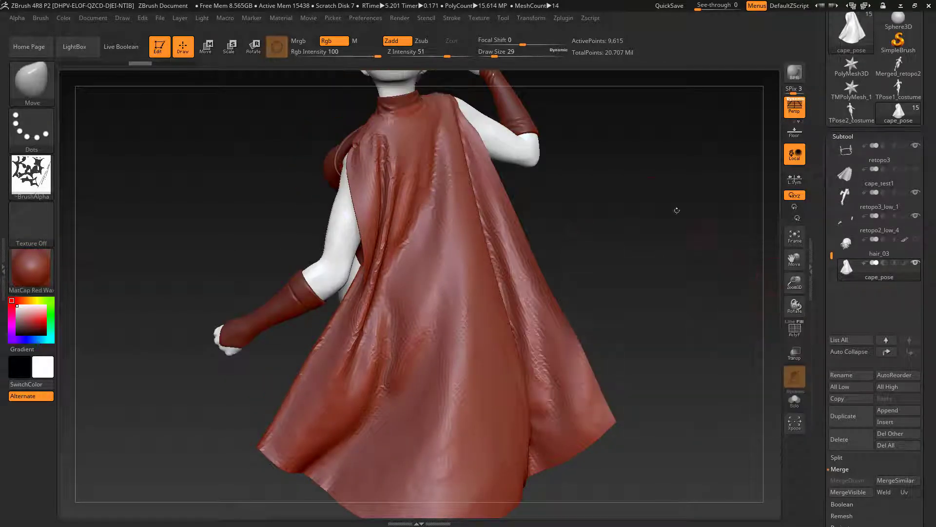
drag(675, 209, 442, 263)
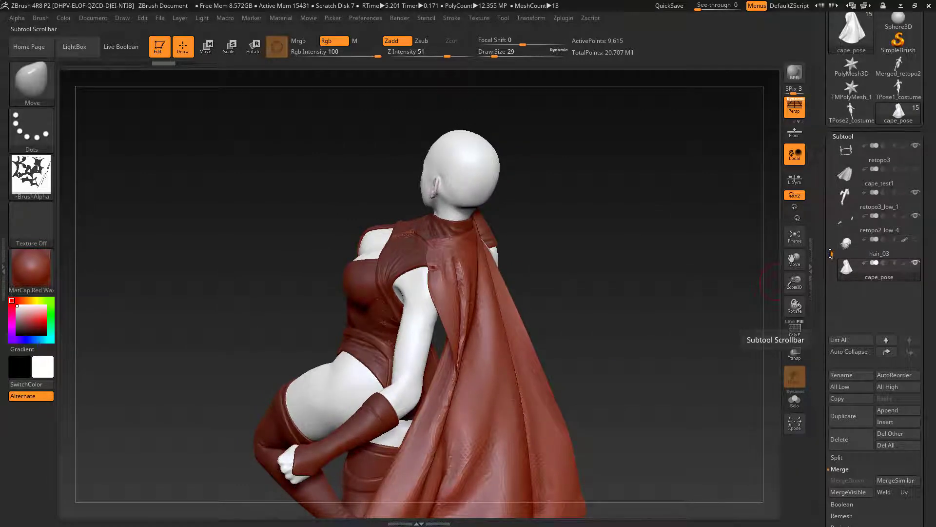
mouse_move(832, 254)
mouse_down()
mouse_move(832, 213)
mouse_move(832, 253)
mouse_up()
click(917, 241)
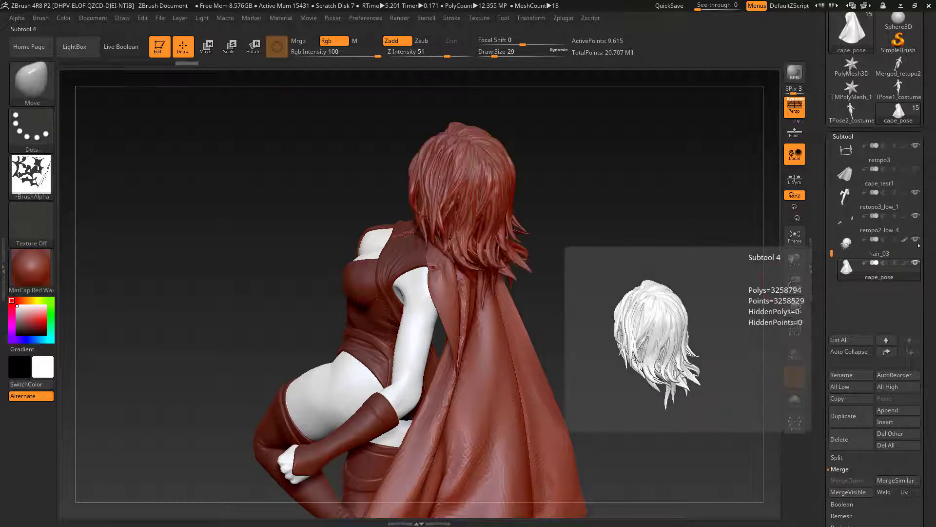
Step: Show only cape_pose together with the collar piece retopo2_1 and the bodysuit retopo1_low1
shift+click(916, 266)
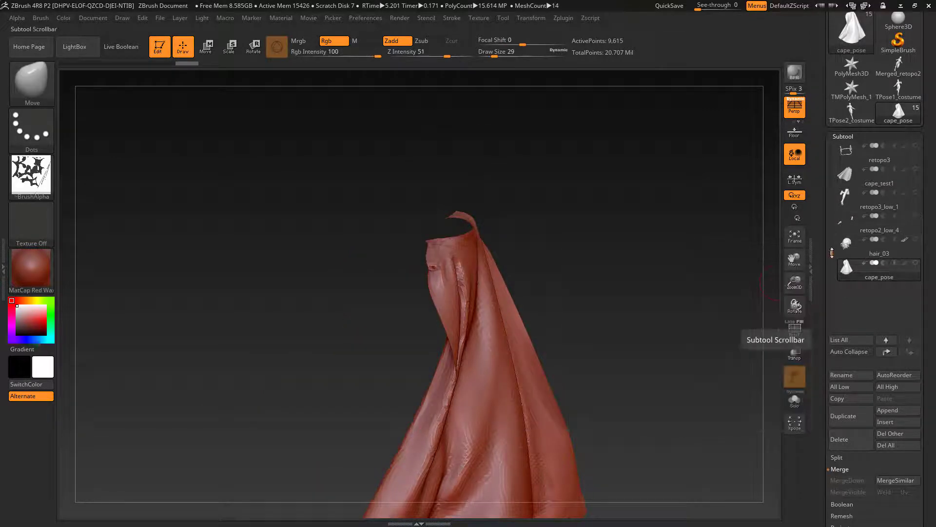
drag(832, 252, 831, 173)
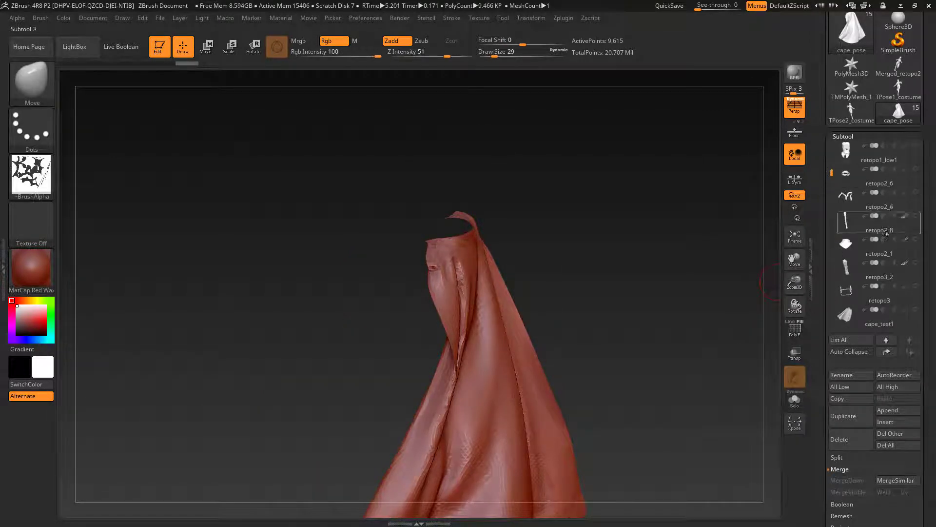
click(916, 240)
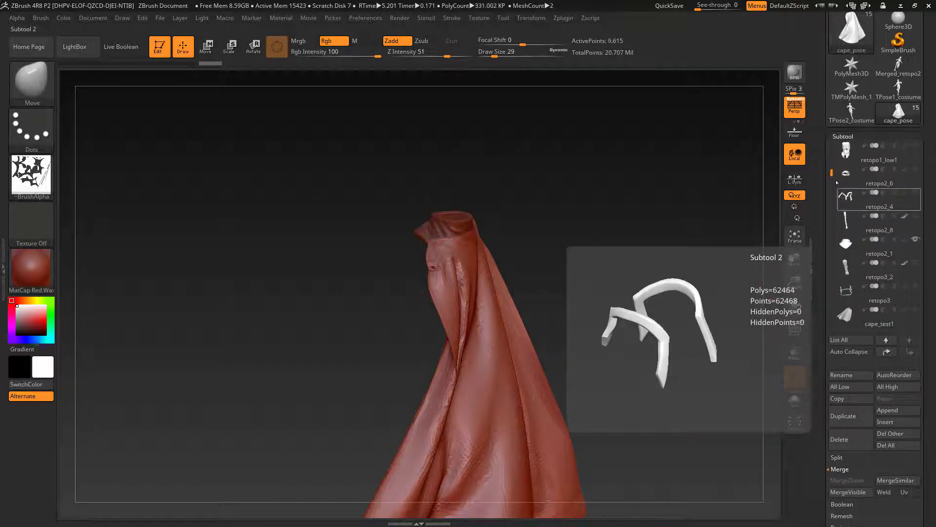
click(916, 145)
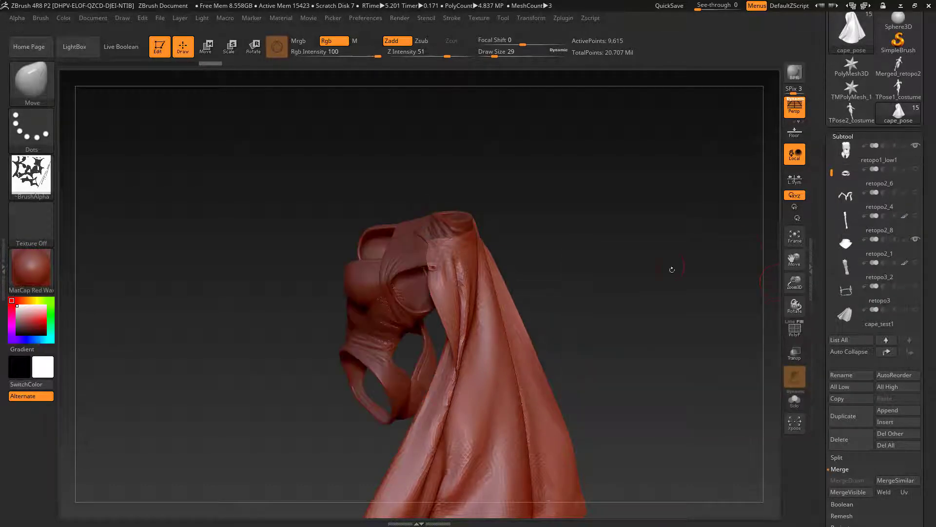
drag(659, 277, 636, 247)
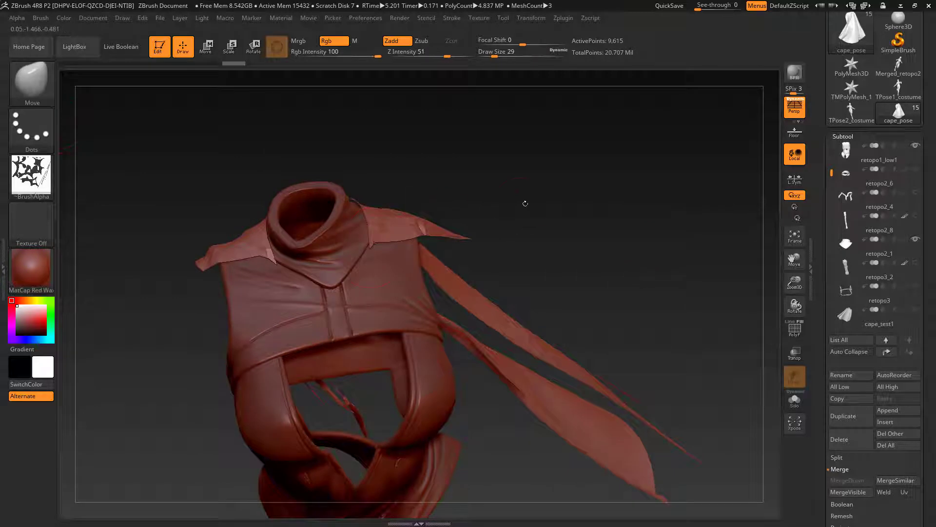
Step: Reshape the cape's front shoulder edges beside the collar using the Move brush at small brush sizes
drag(525, 203, 480, 270)
key(s)
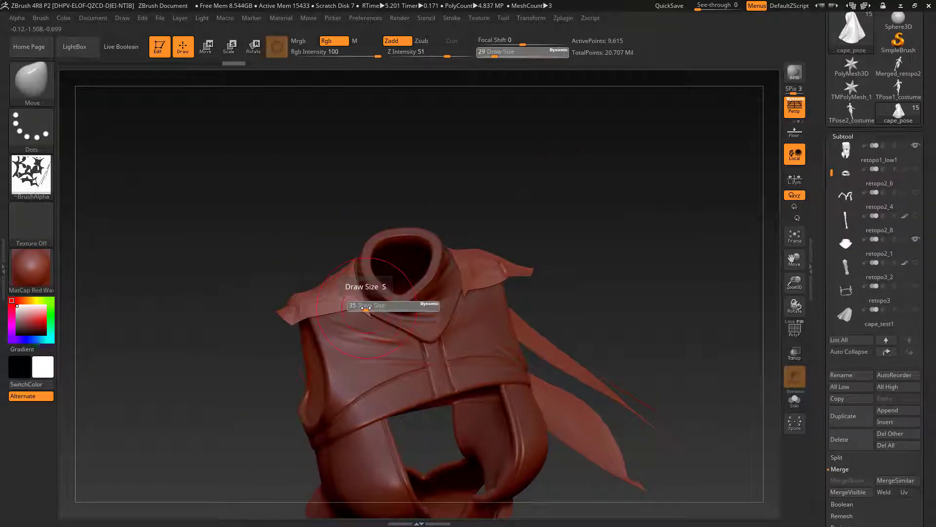
click(360, 308)
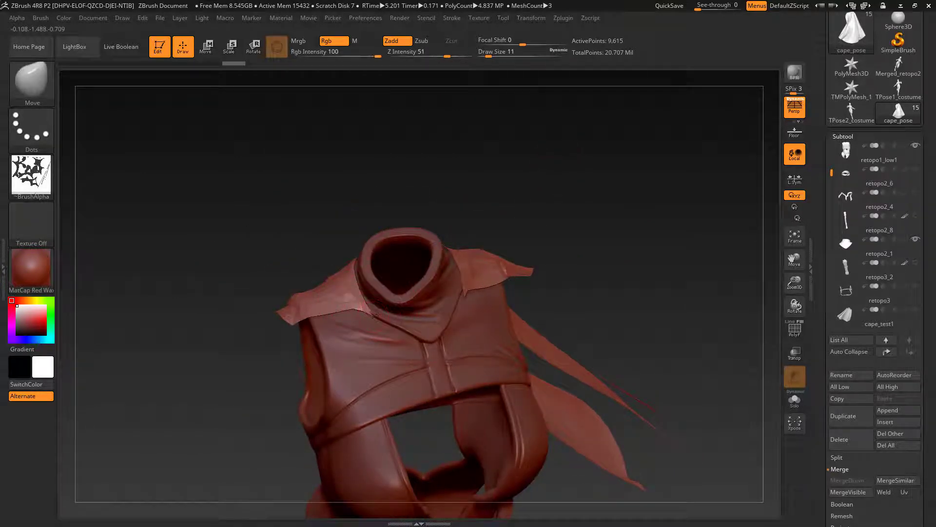
mouse_move(391, 204)
mouse_down()
mouse_move(432, 274)
mouse_move(351, 273)
mouse_up()
key(s)
click(438, 284)
drag(507, 234, 497, 195)
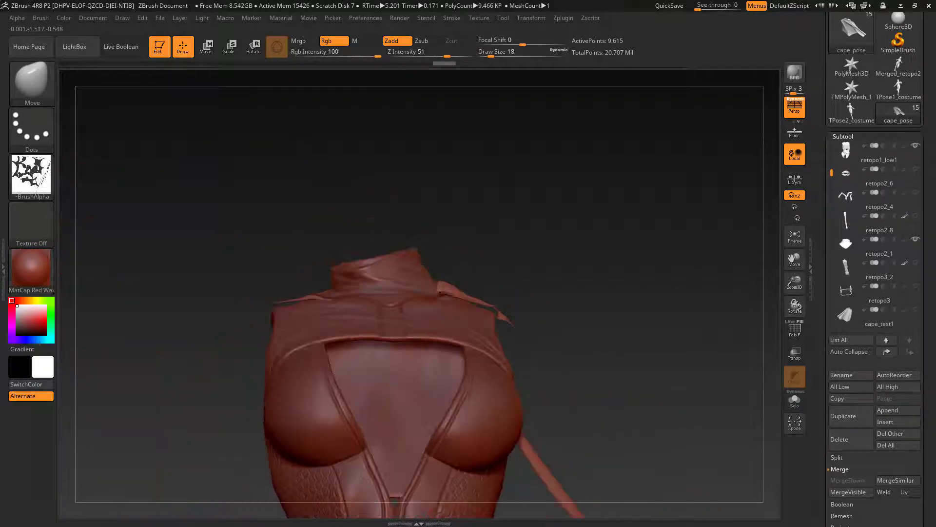
Step: Adjust the cape edge where it meets the side of the collar with the Move brush
drag(445, 294, 451, 288)
drag(507, 205, 512, 264)
drag(443, 270, 449, 267)
key(s)
drag(522, 210, 524, 317)
click(439, 249)
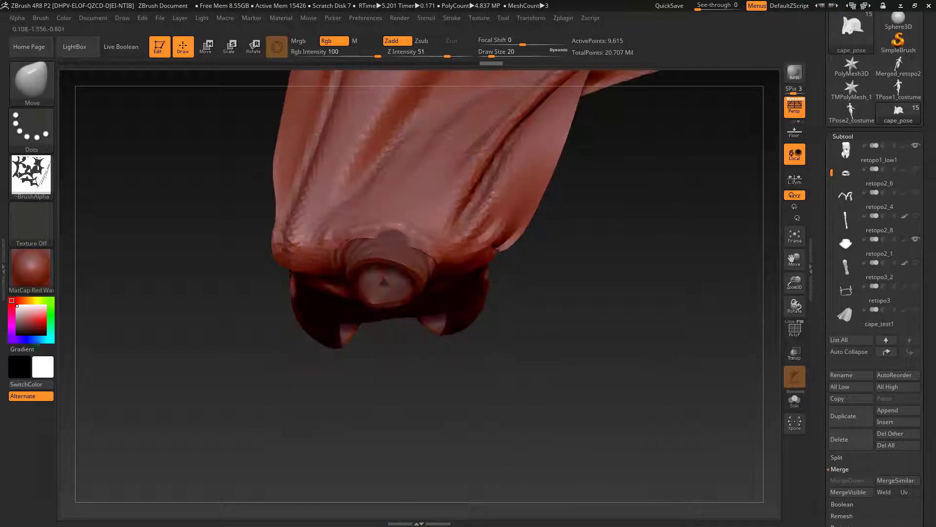
Step: Pull the cape's back neckline down away from the collar with the Move brush, up to Draw Size 29
drag(390, 239, 390, 230)
drag(527, 313, 475, 312)
drag(419, 251, 422, 242)
mouse_move(522, 349)
mouse_down()
mouse_move(508, 244)
mouse_move(492, 332)
mouse_up()
mouse_move(448, 238)
mouse_down()
mouse_move(446, 228)
mouse_move(396, 240)
mouse_move(403, 227)
mouse_up()
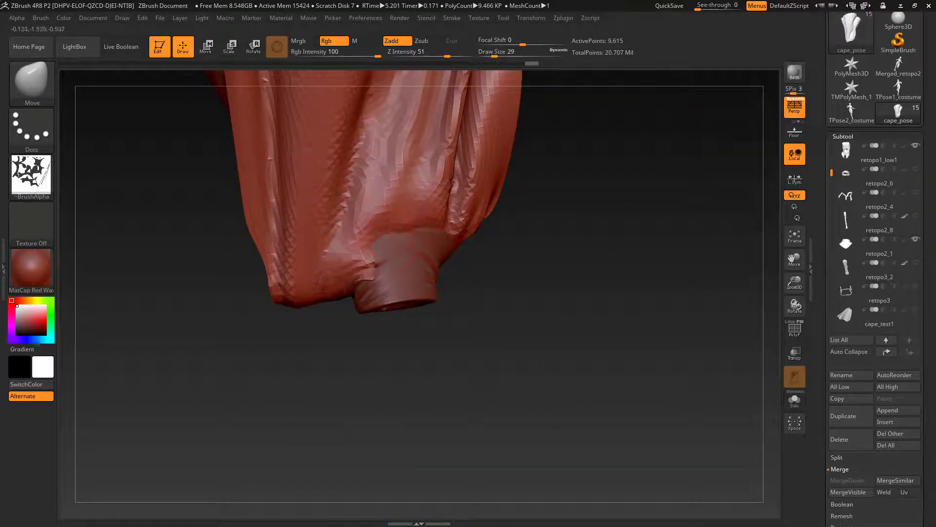
mouse_move(369, 266)
mouse_down()
mouse_move(349, 261)
mouse_move(361, 234)
mouse_move(403, 217)
mouse_up()
Step: Refine the curve of the cape's back neckline and its shoulder edges with smaller Move brush strokes
key(s)
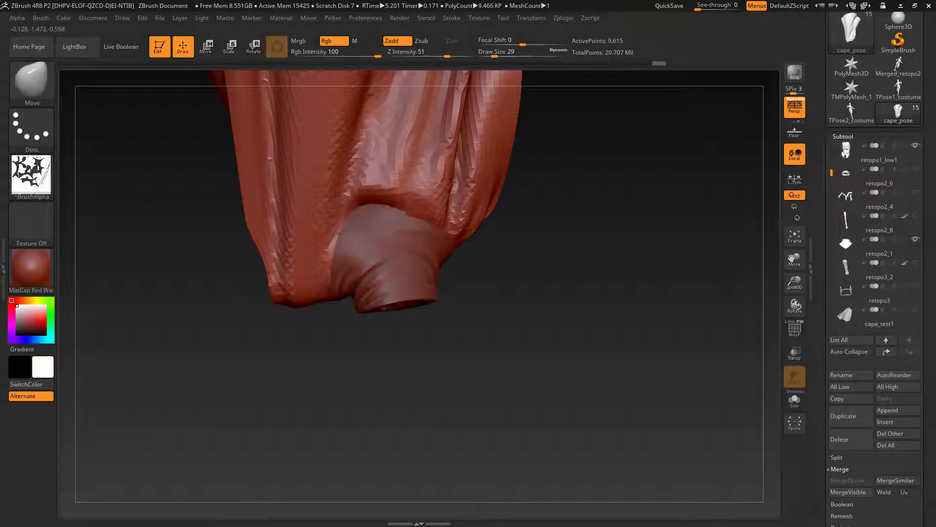
mouse_move(571, 328)
mouse_down()
mouse_move(496, 154)
mouse_move(507, 195)
mouse_up()
key(s)
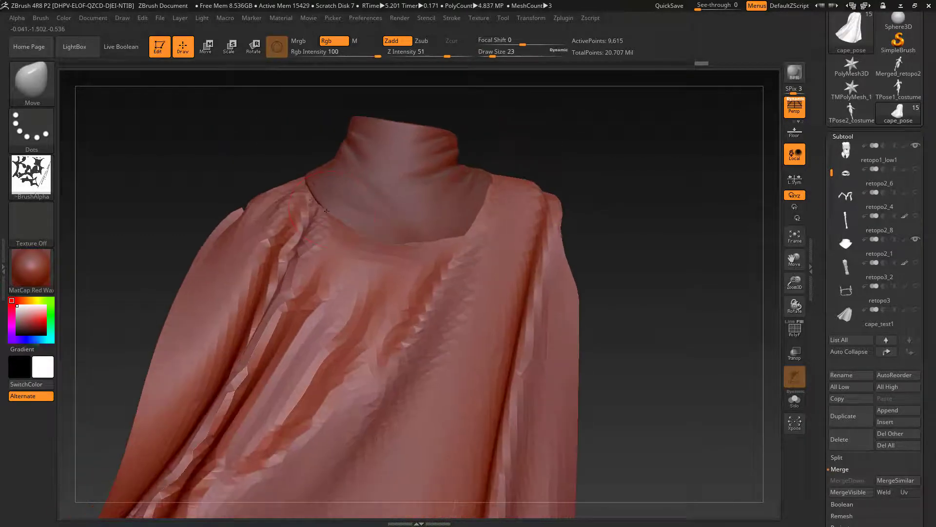
mouse_move(359, 229)
mouse_down()
mouse_move(363, 236)
mouse_move(351, 231)
mouse_up()
key(s)
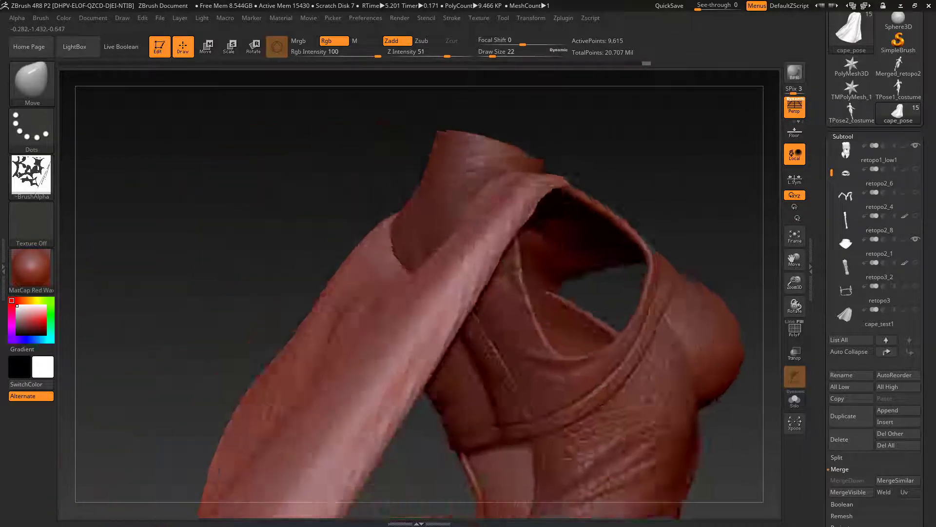
key(shift)
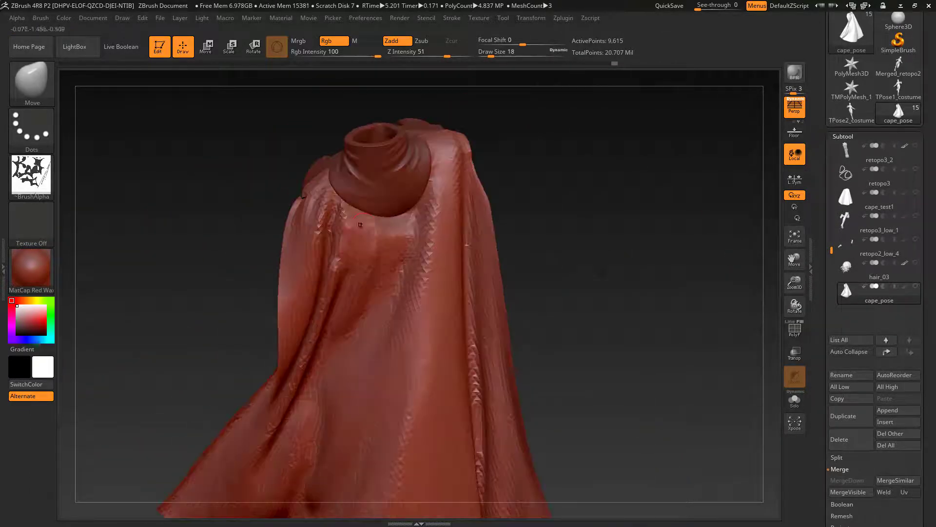
Step: Try subdividing the cape and carving small folds below the back neckline with the DamStandard brush
key(shift)
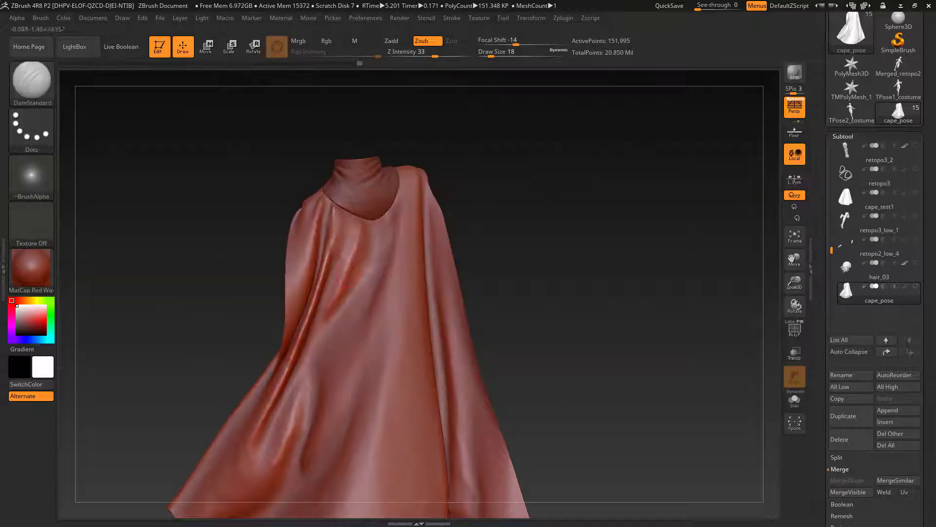
drag(435, 56, 424, 56)
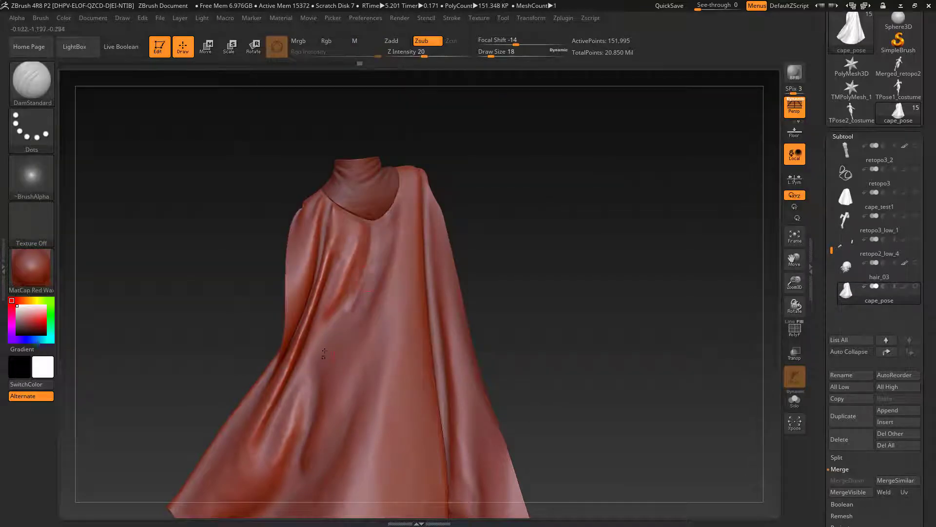
key(shift)
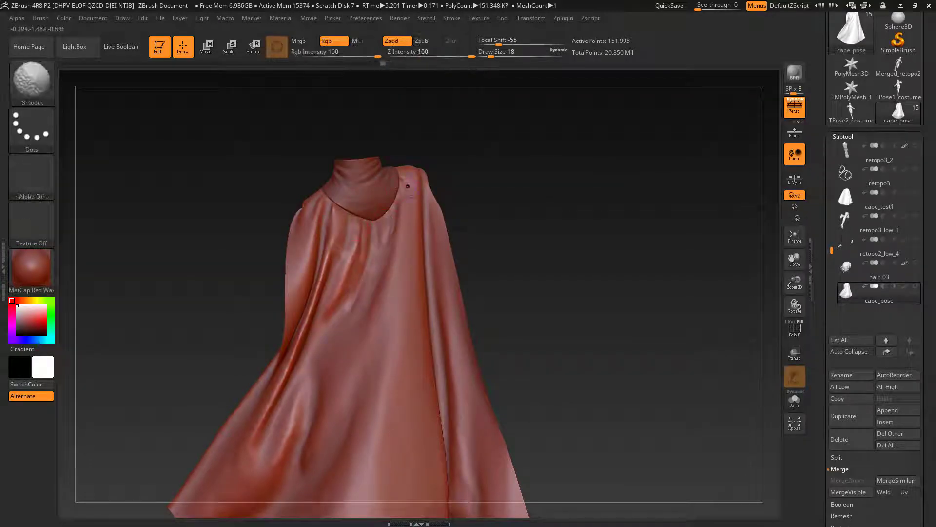
shift+drag(361, 251, 360, 239)
key(b)
key(m)
key(v)
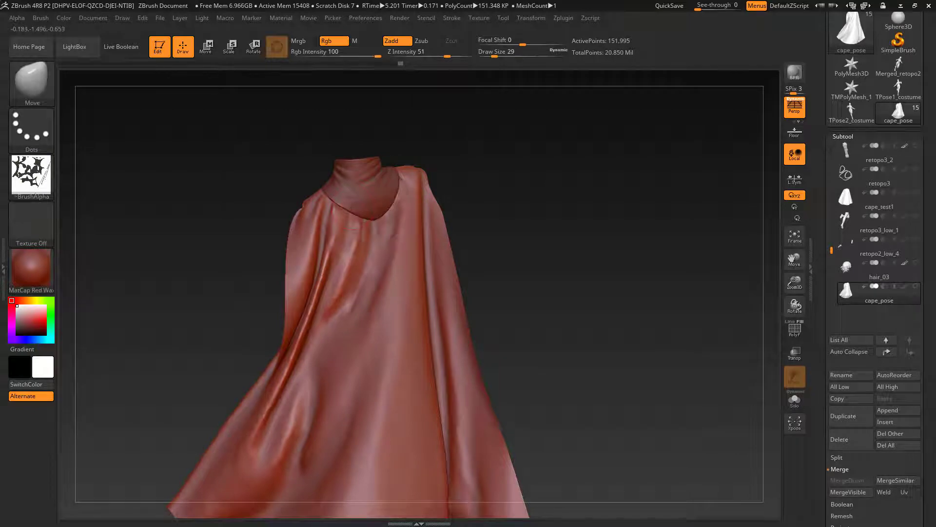
alt+drag(563, 332, 591, 287)
Step: Show the costume_pose08 body and fit the cape's shoulder edges against the shoulders and collar with the Move brush
drag(849, 510, 846, 424)
click(847, 423)
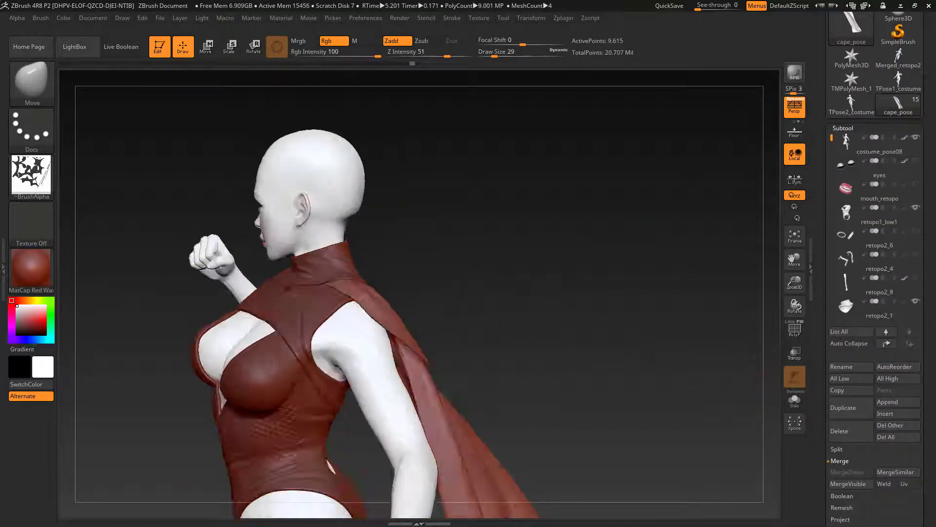
drag(312, 273, 366, 282)
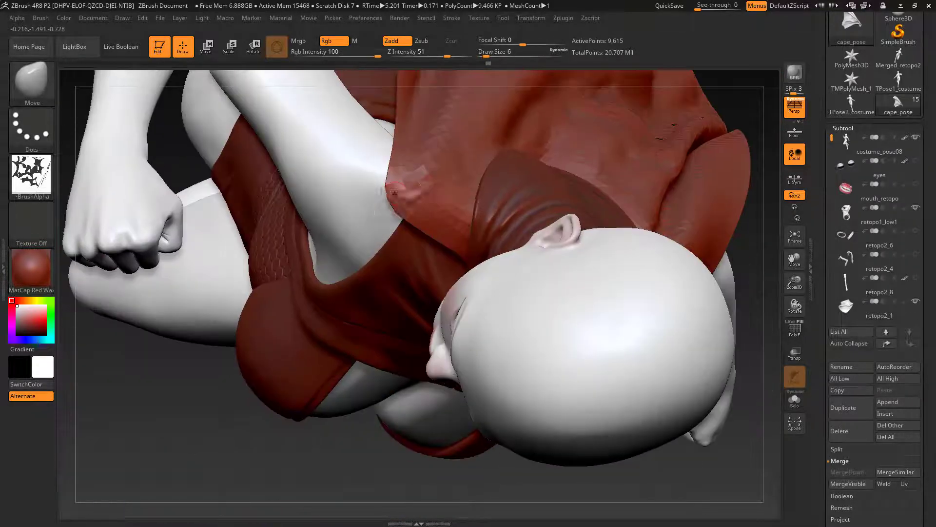
mouse_move(388, 188)
mouse_down()
mouse_move(399, 184)
mouse_move(390, 208)
mouse_up()
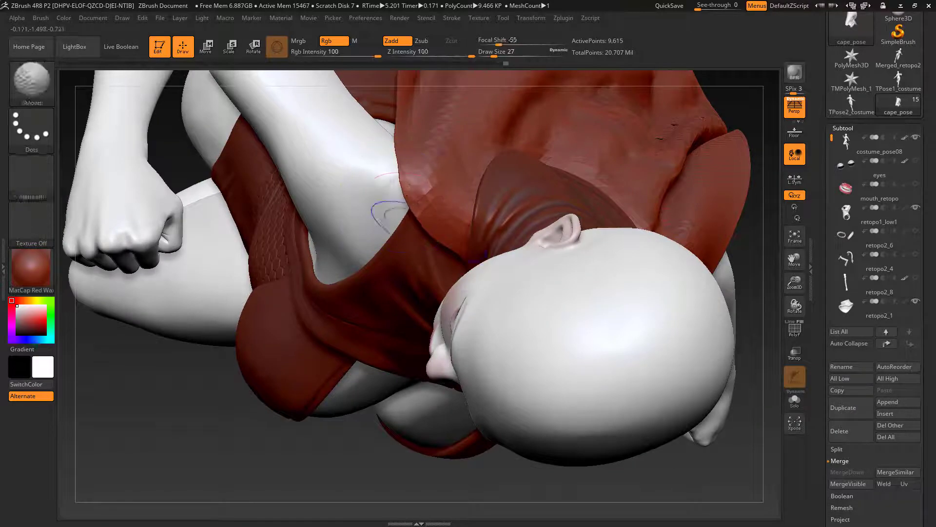
key(s)
drag(396, 167, 400, 167)
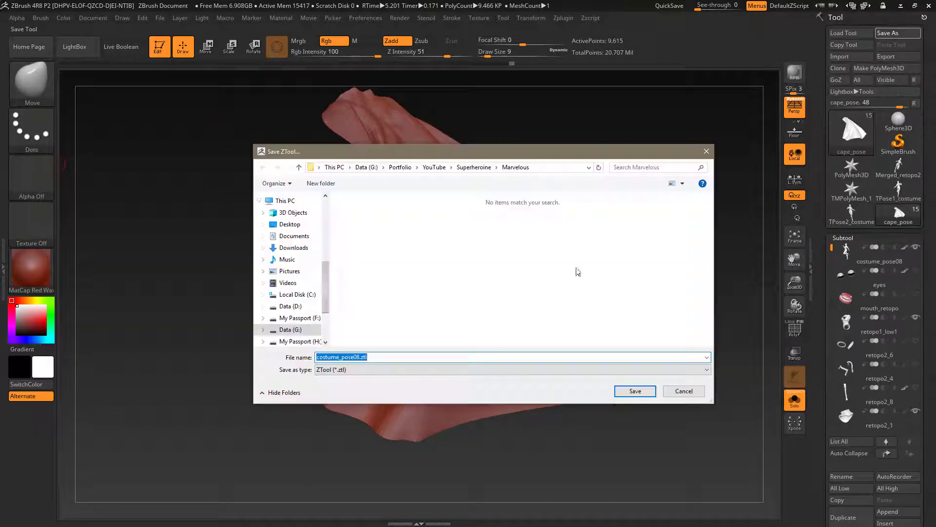
Step: Save the tool as a ZTool file
click(288, 267)
click(635, 390)
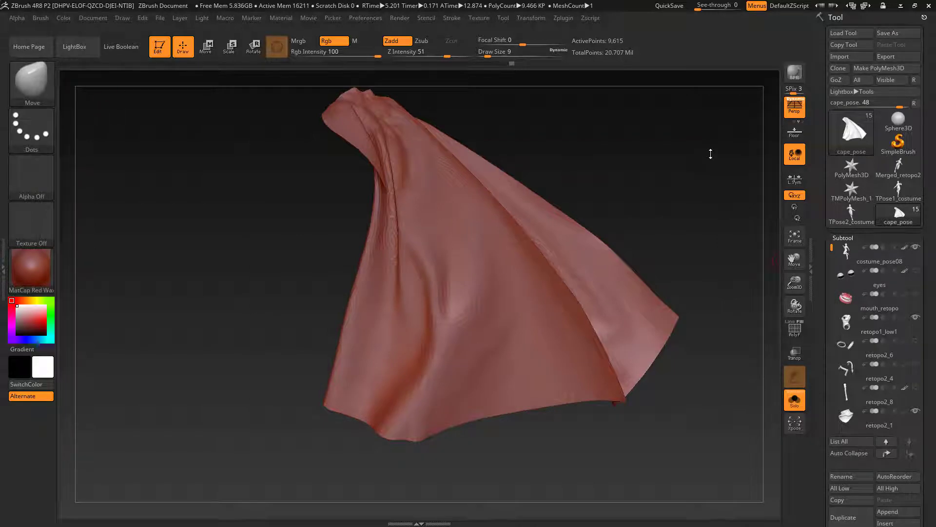
Step: Select the ZModeler brush for the isolated cape and reduce its Draw Size to 1
click(49, 93)
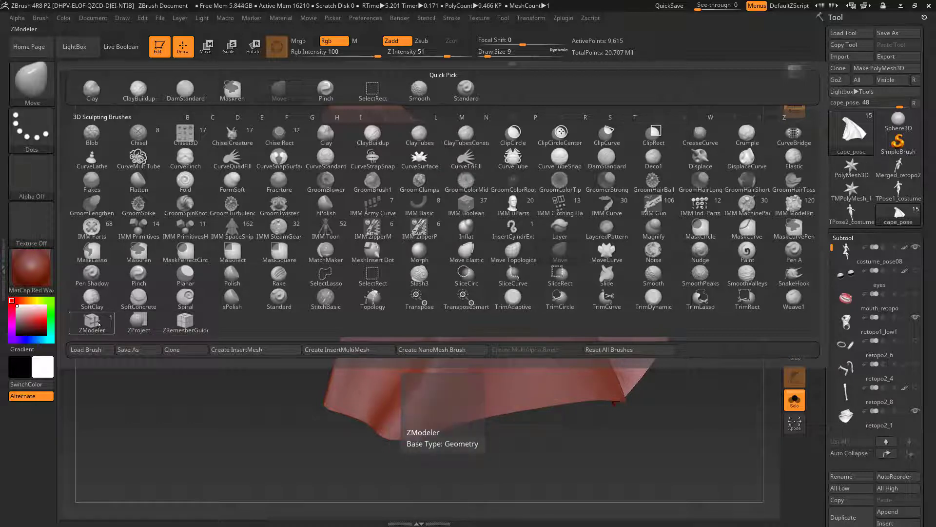
click(98, 324)
drag(279, 289, 263, 330)
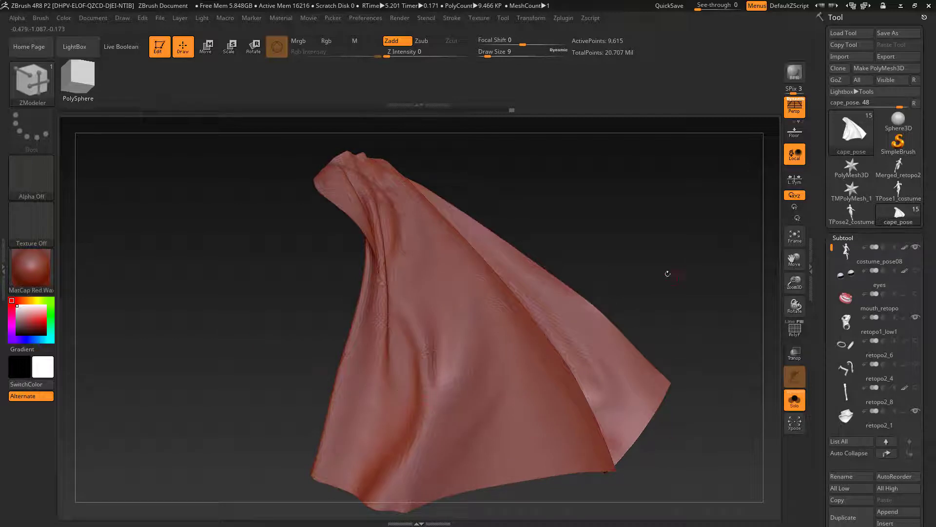
alt+drag(667, 272, 624, 151)
mouse_move(629, 376)
mouse_down()
mouse_move(643, 369)
mouse_move(647, 399)
mouse_up()
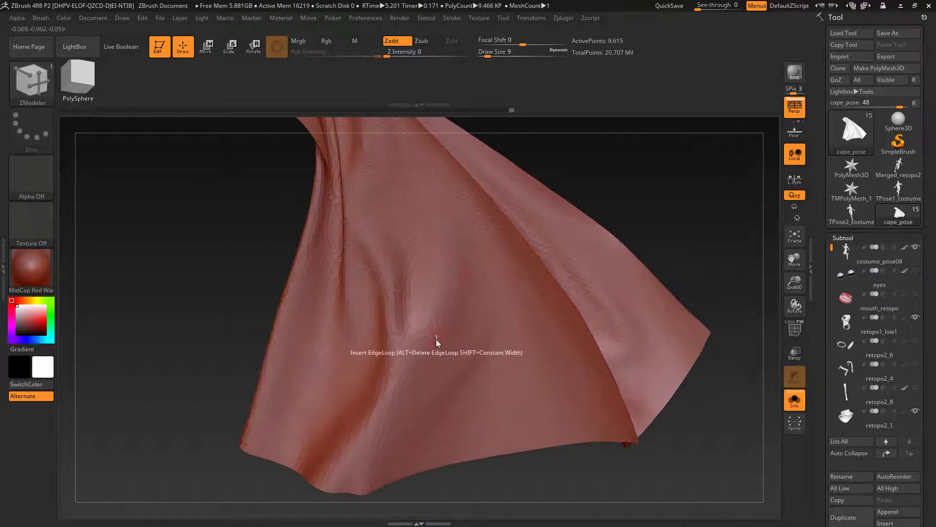
key(s)
drag(437, 340, 429, 339)
alt+drag(530, 471, 483, 378)
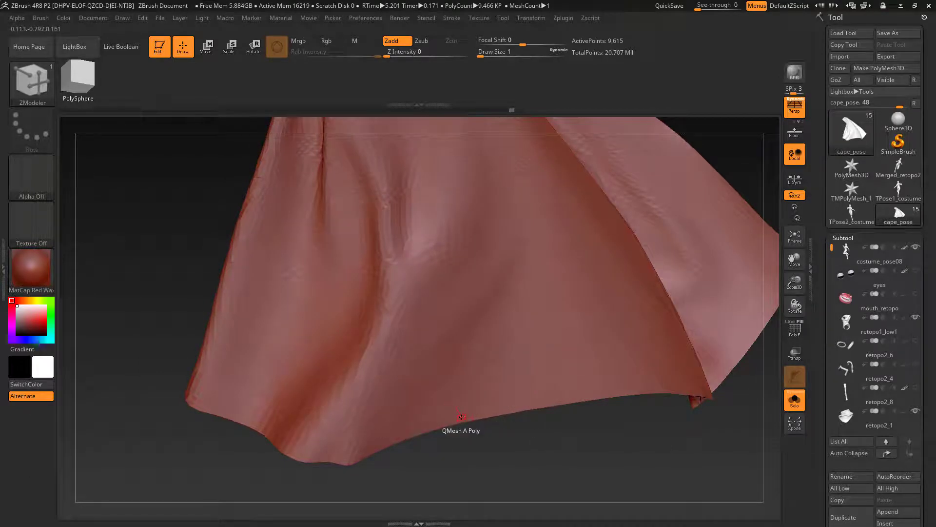
Step: Give the cape a slight thickness with ZModeler's Extrude polygon action, targeting All Polygons
key(space)
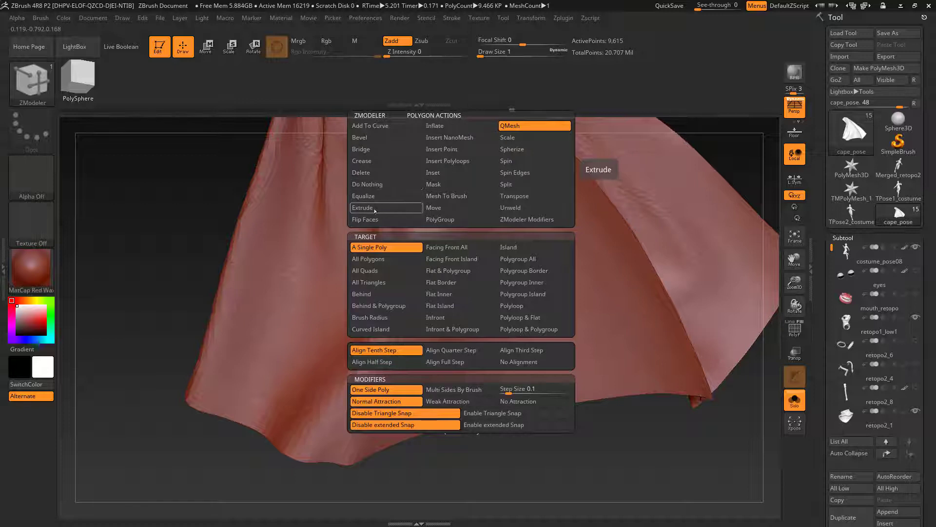
click(376, 207)
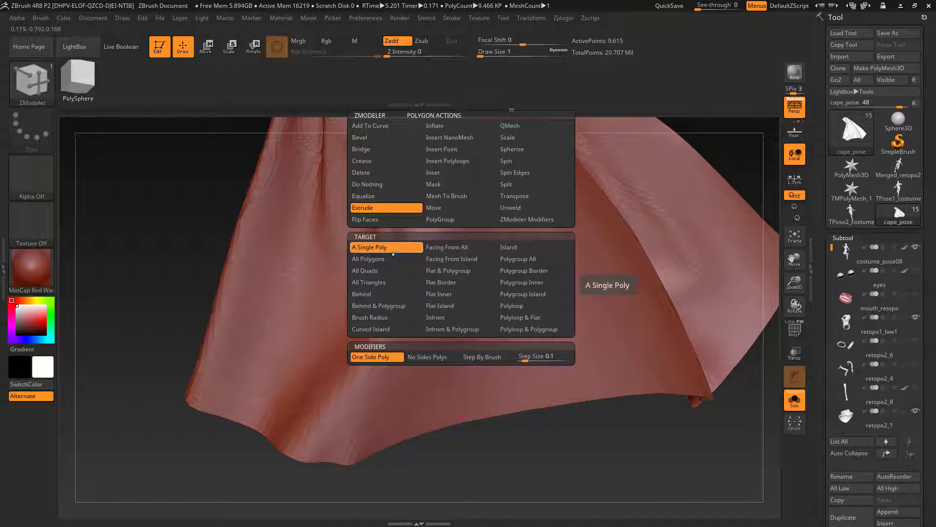
click(369, 258)
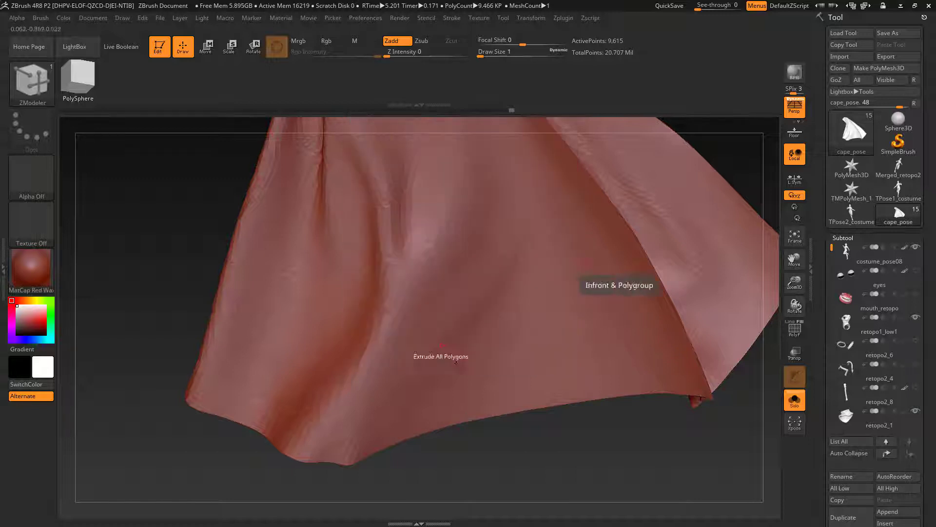
drag(521, 449, 399, 335)
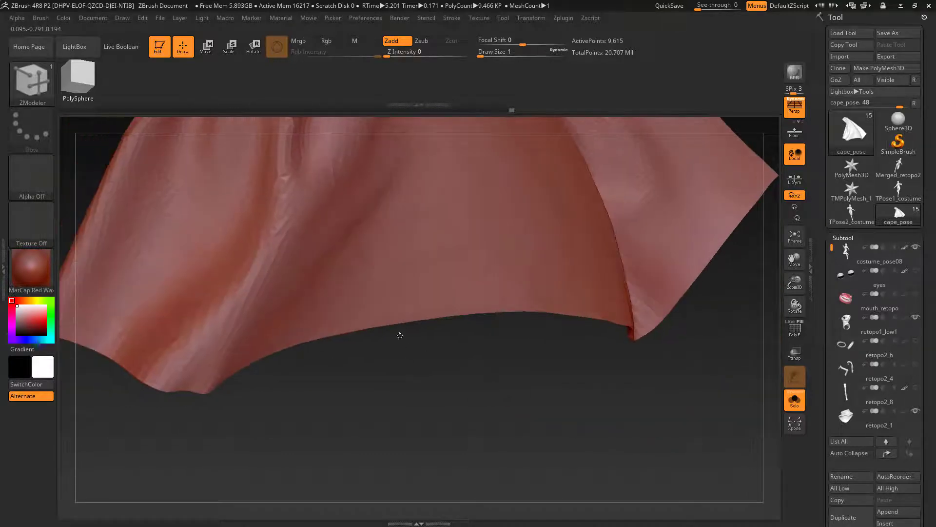
key(space)
click(393, 321)
drag(393, 322, 393, 328)
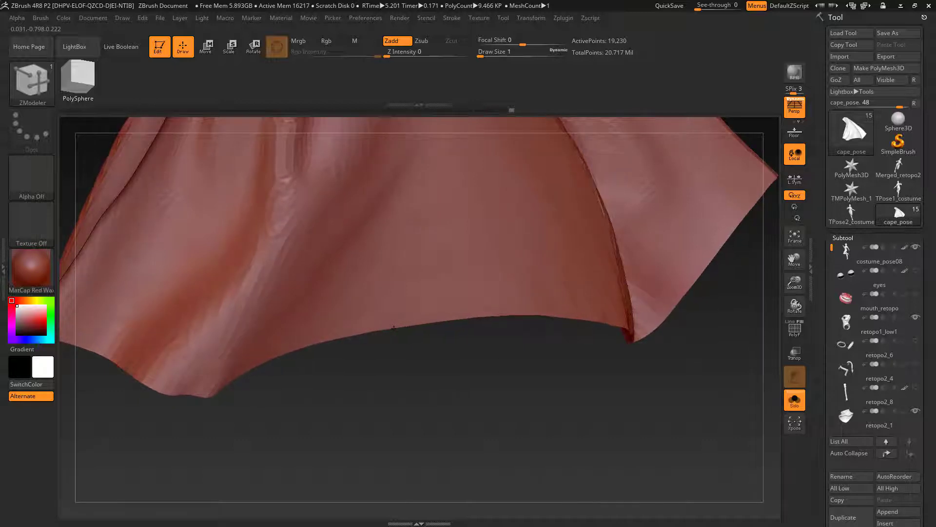
drag(394, 328, 395, 330)
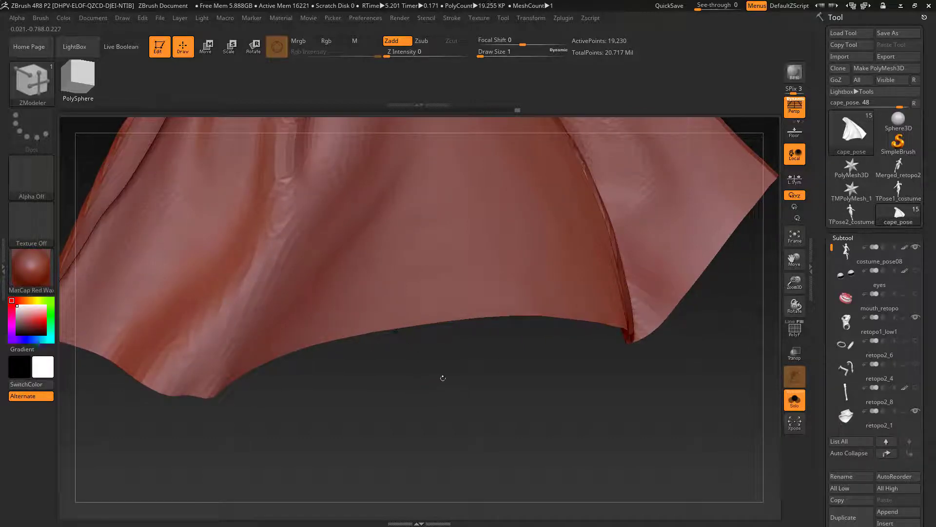
Step: Flip the thickened cape's face normals in its display properties, and check the edges
drag(454, 397, 658, 400)
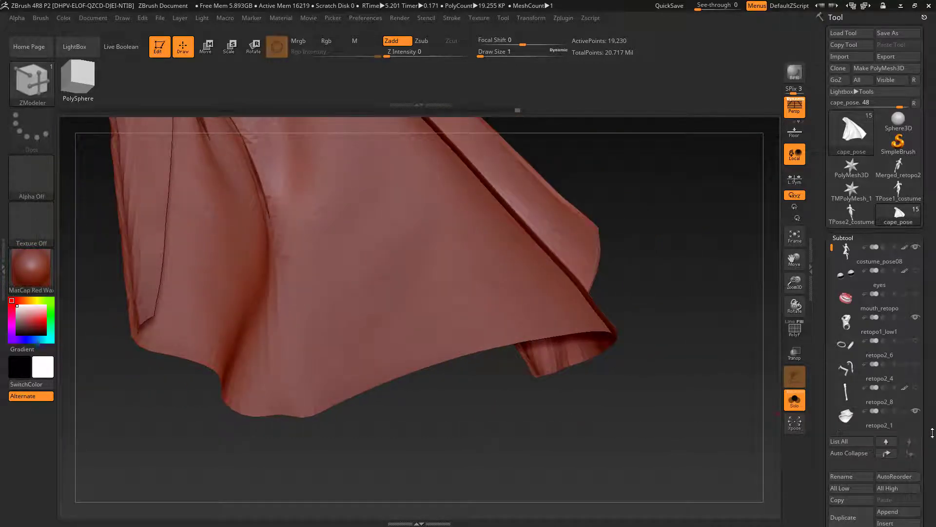
scroll(930, 411, down, 10)
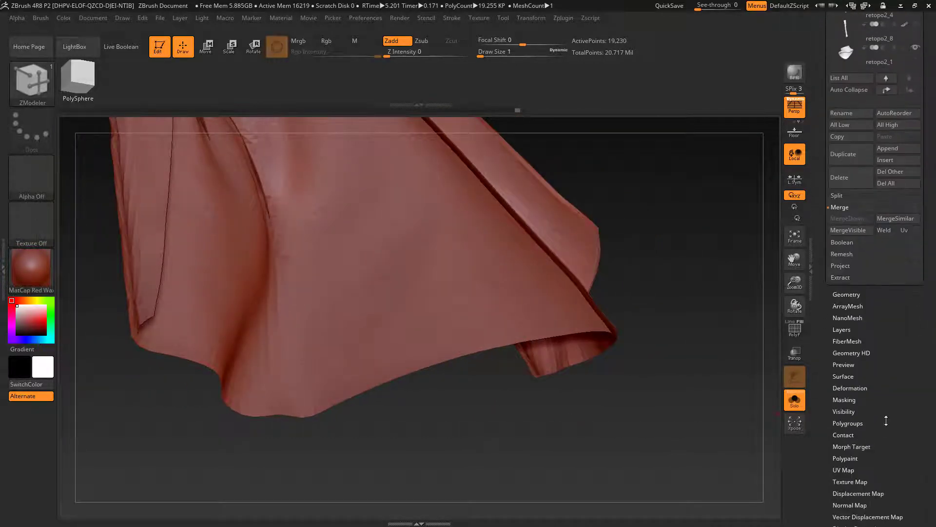
click(854, 371)
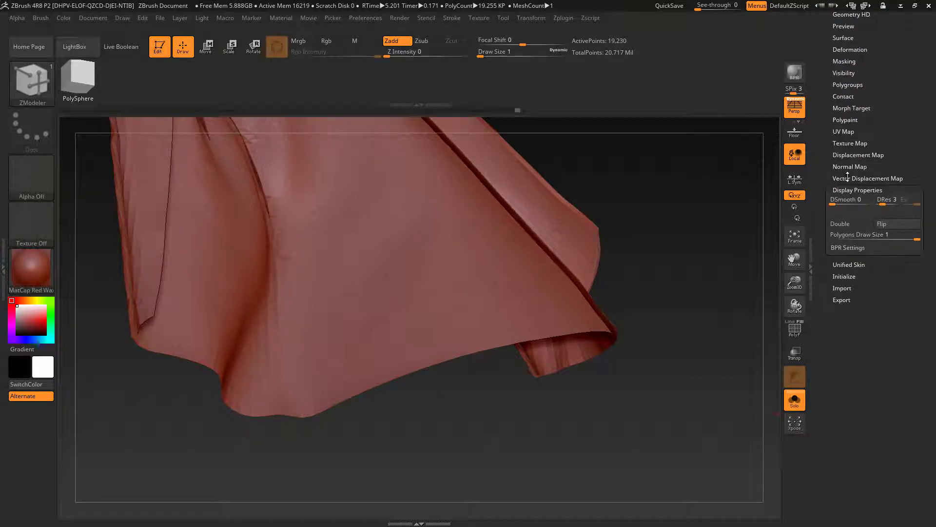
click(883, 225)
drag(683, 371, 578, 322)
alt+drag(259, 434, 347, 470)
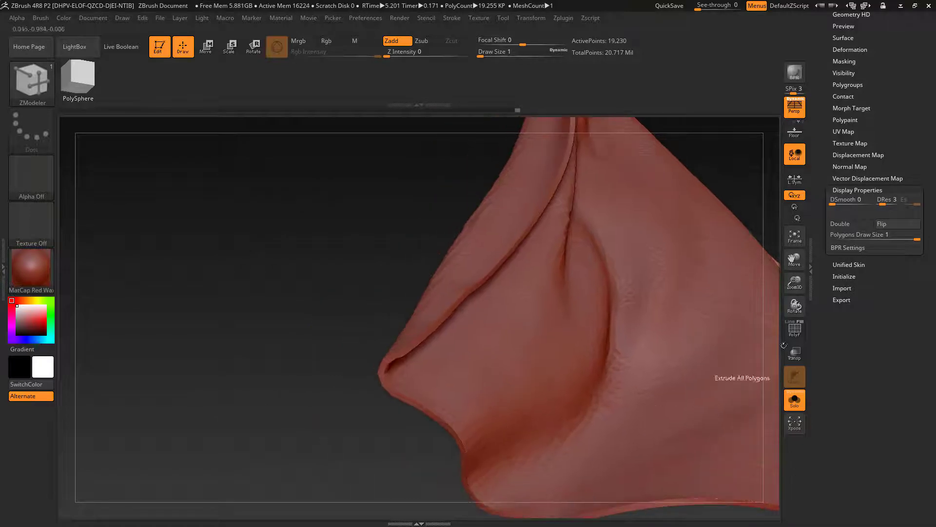
Step: Display the cape's polygroups and wireframe, and subdivide the thickened mesh three times
click(795, 331)
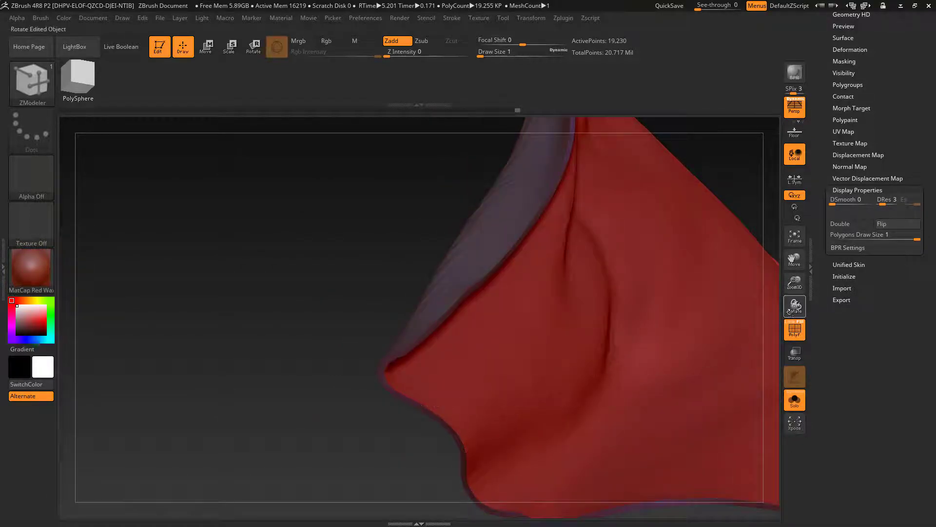
drag(270, 411, 319, 415)
key(ctrl)
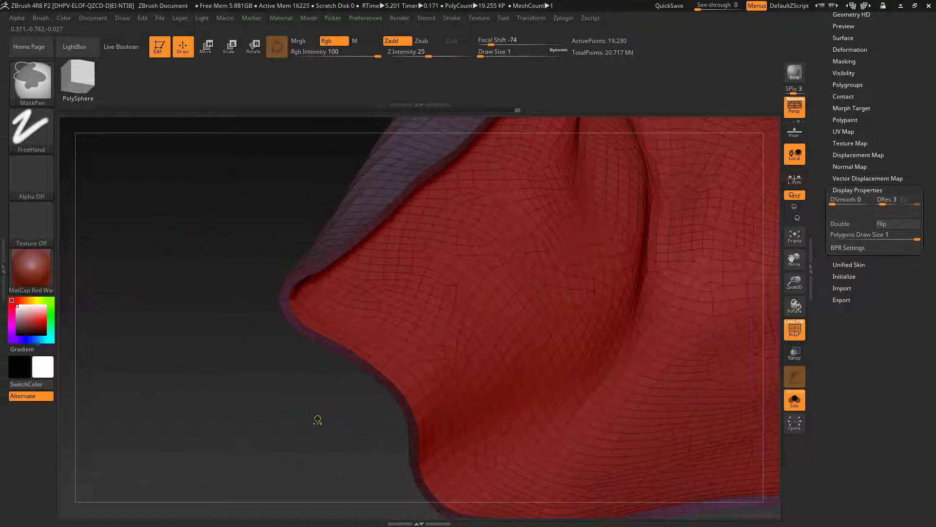
key(ctrl+d)
key(ctrl+d)
key(ctrl+d)
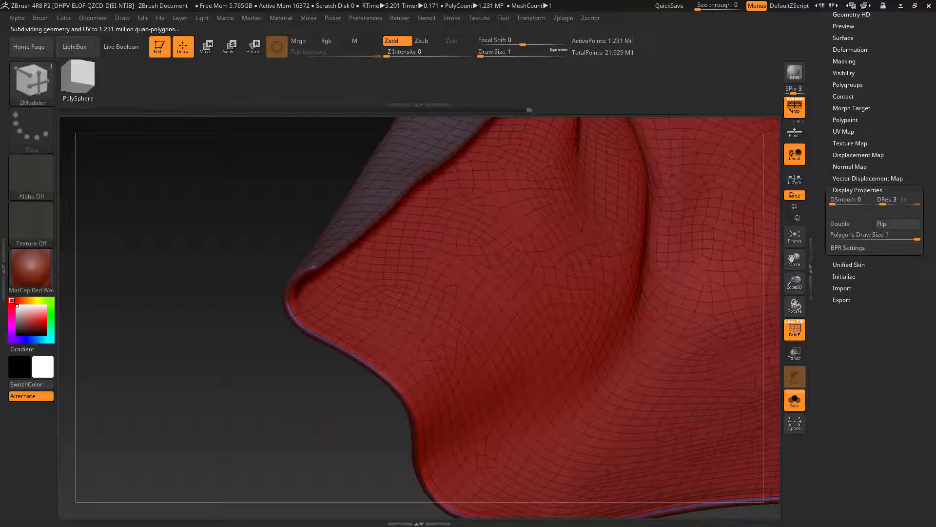
Step: Hide the cape's wireframe and polygroup display, and bring back the rest of the figure around it
mouse_move(311, 412)
mouse_down()
mouse_move(364, 367)
mouse_move(418, 382)
mouse_up()
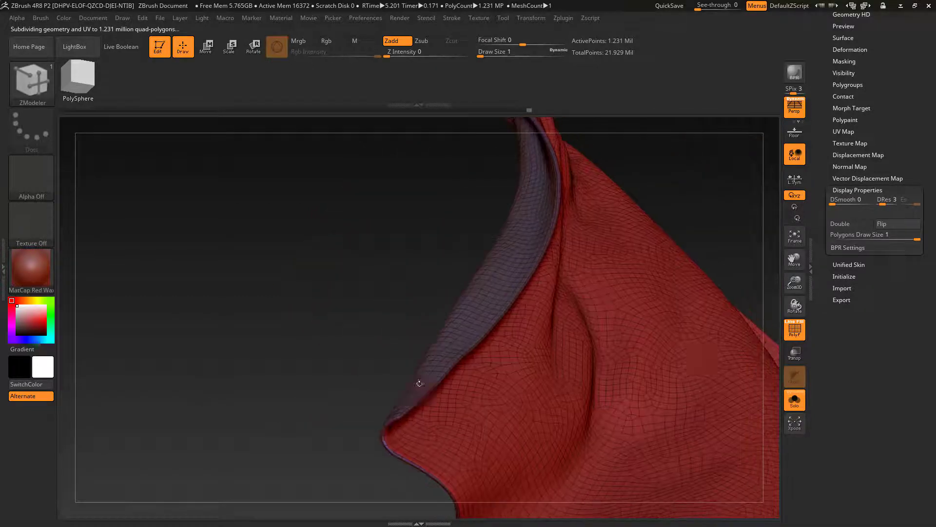
click(795, 329)
drag(702, 215, 597, 229)
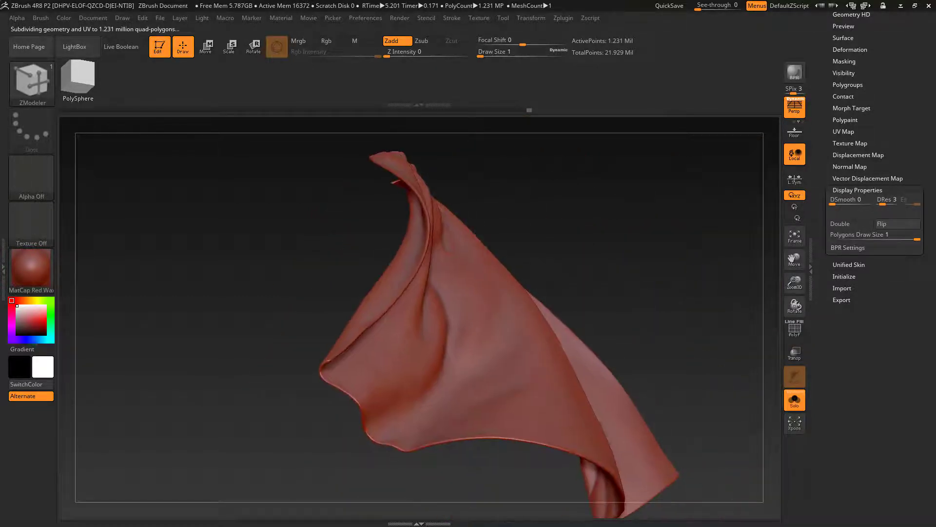
drag(292, 341, 378, 390)
alt+drag(439, 399, 161, 358)
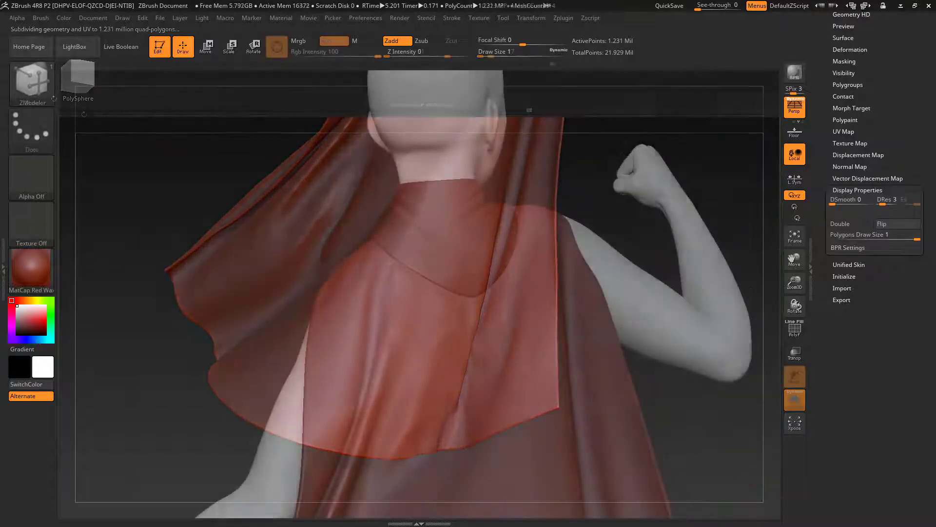
Step: Load the brush preset Selwy_Fold_B_01.ZBP from the Download\_CG_\Selwys_brushes folder on drive D
click(32, 81)
click(87, 350)
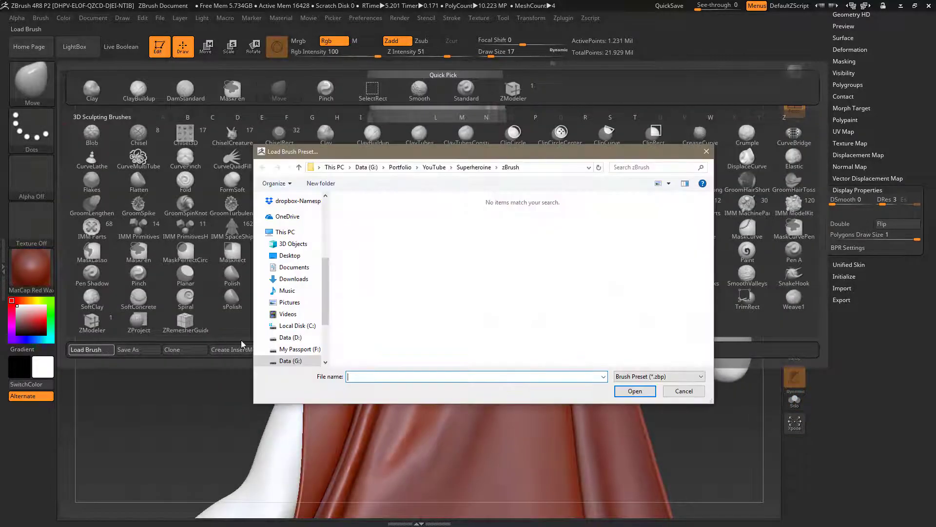
click(291, 337)
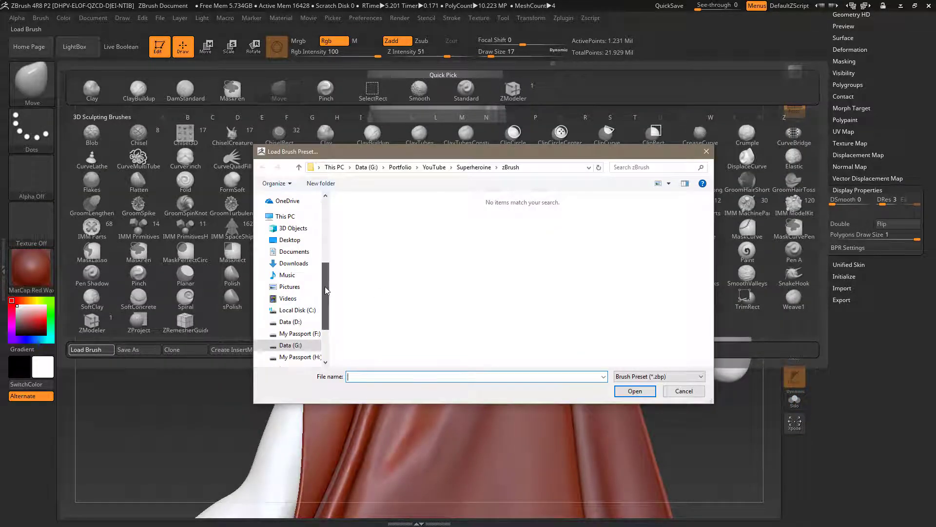
double_click(365, 222)
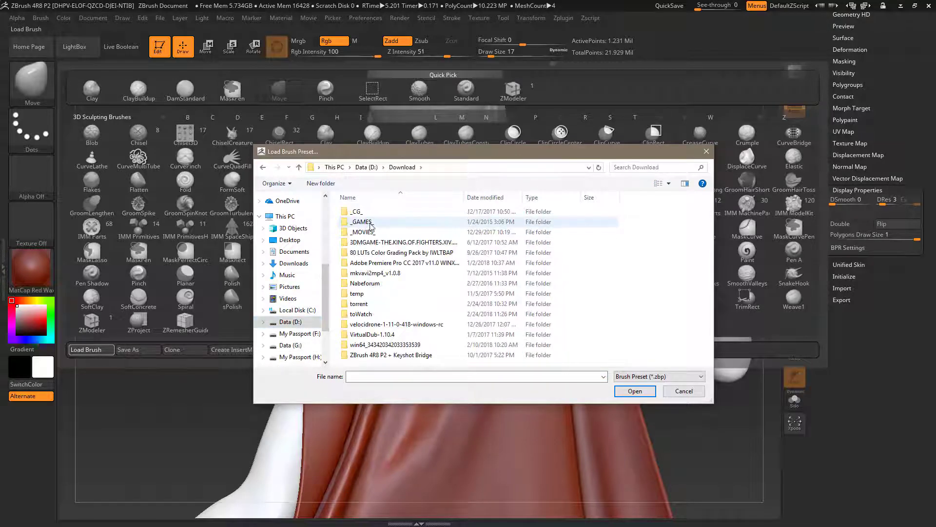
double_click(370, 216)
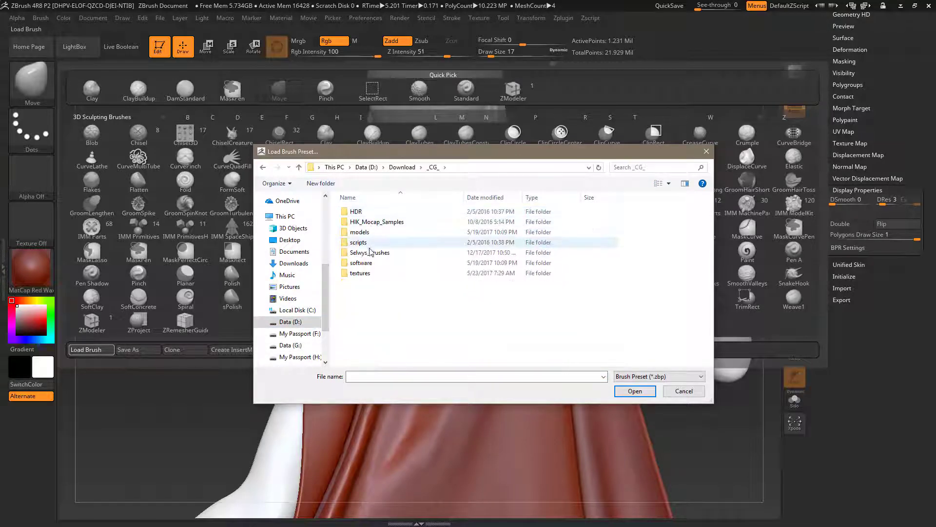
double_click(381, 252)
click(376, 211)
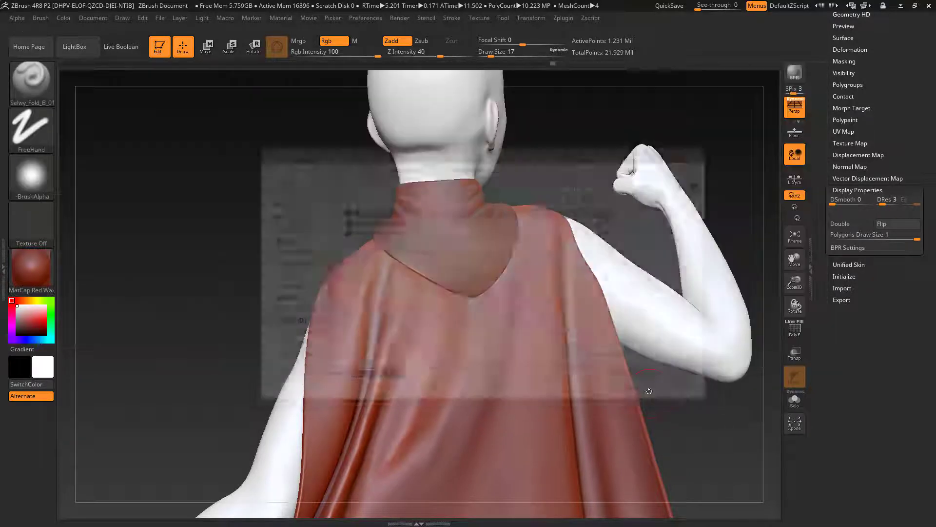
click(647, 396)
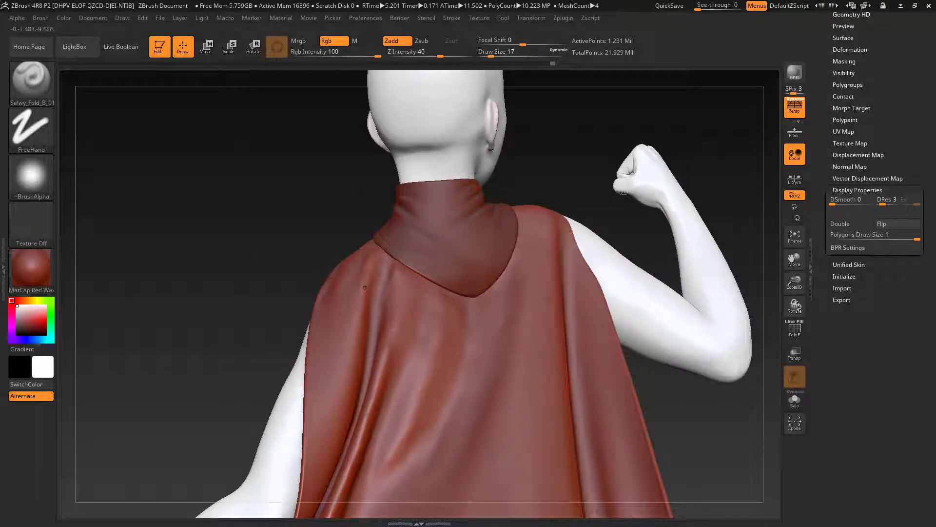
Step: Sculpt a fold down the cape's back from below the collar, with Draw Size 9 and Z Intensity 29
key(s)
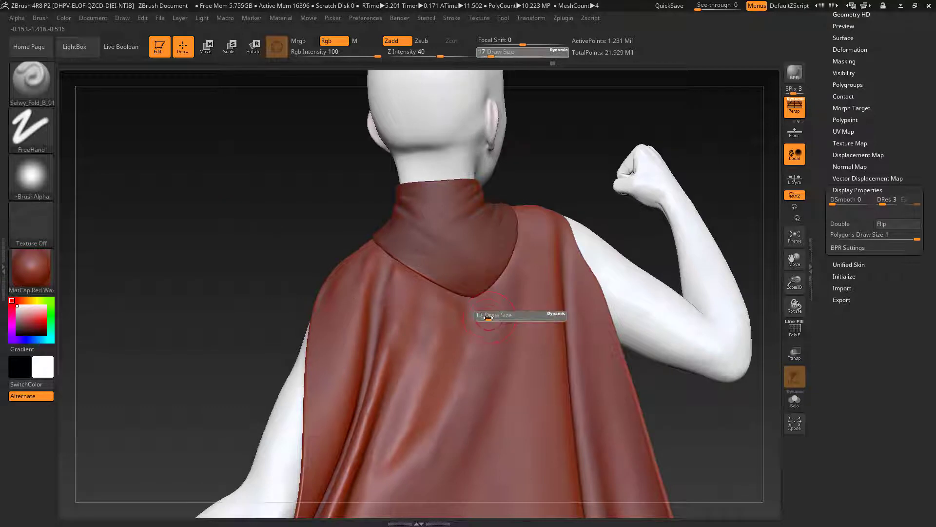
drag(489, 320, 485, 319)
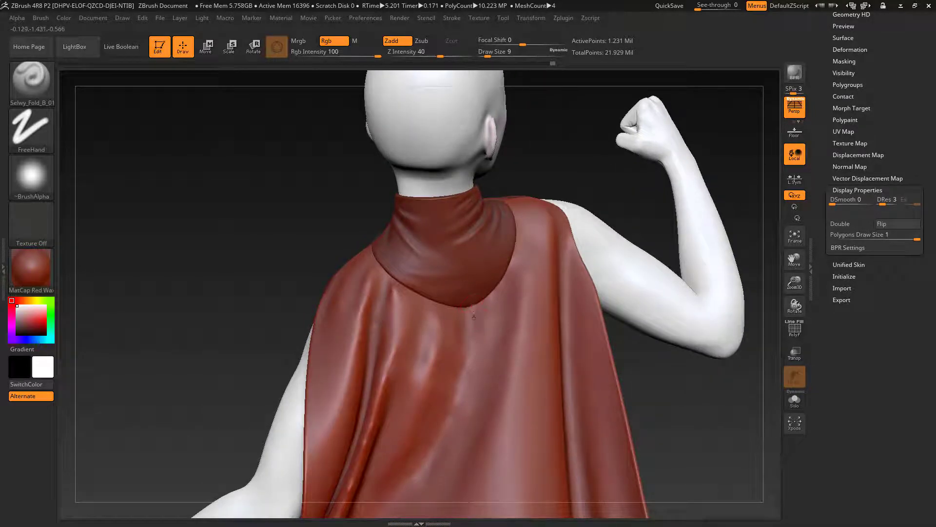
drag(473, 317, 471, 376)
key(ctrl+z)
drag(440, 56, 432, 57)
drag(512, 273, 470, 427)
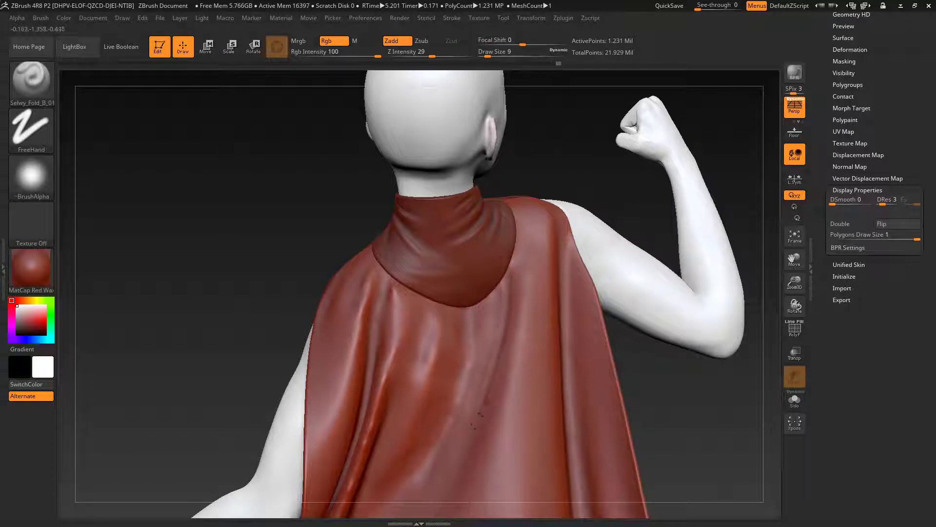
Step: Set the fold brush's Draw Size to 12 and smooth the new folds below the back of the collar
key(shift)
key(s)
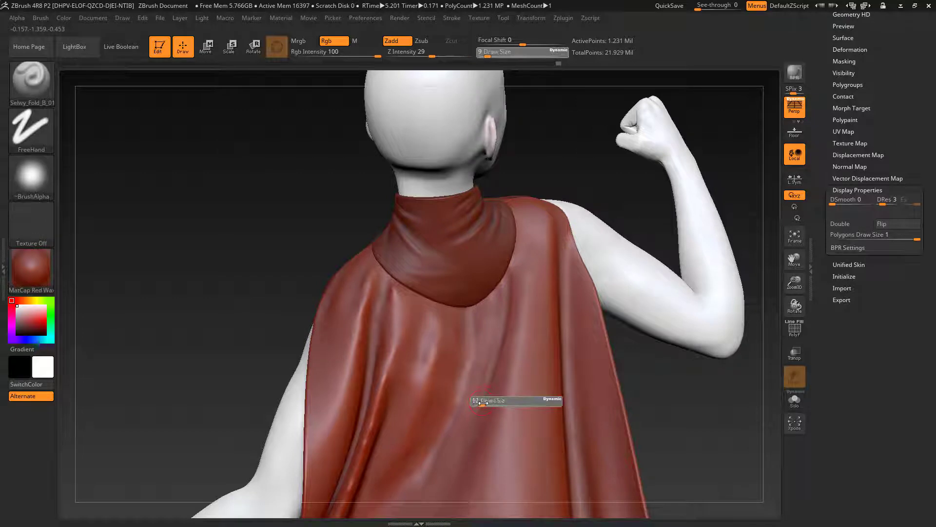
drag(481, 402, 485, 403)
key(shift)
key(shift)
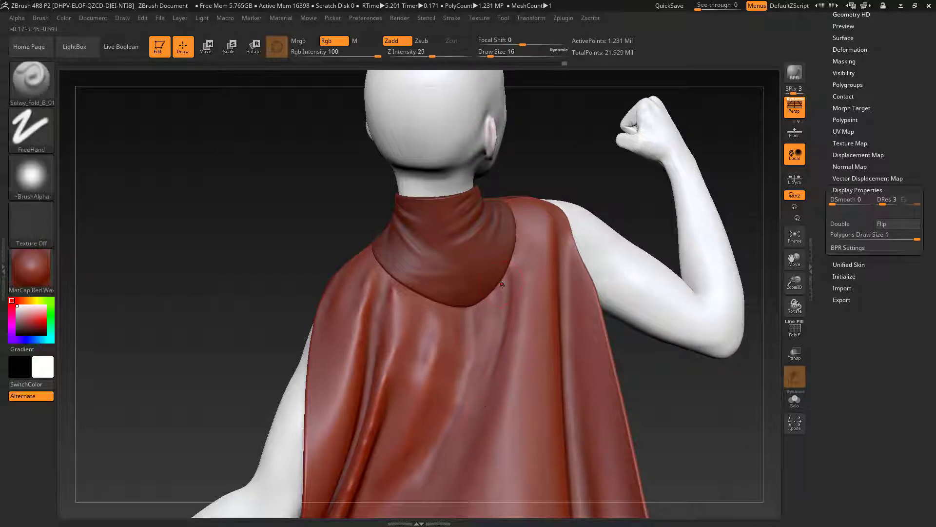
key(s)
drag(503, 286, 492, 293)
key(shift)
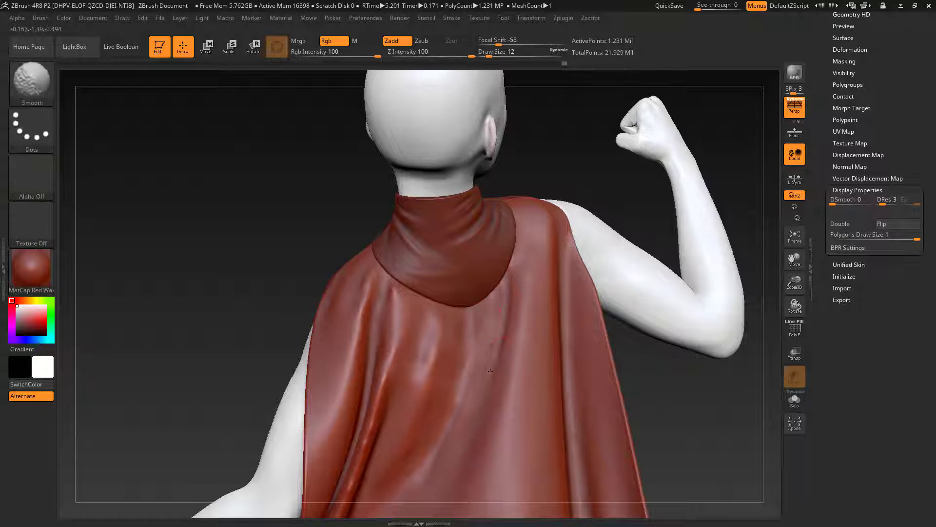
Step: Sculpt several fine folds running down the cape from the collar's rear edge on the lowered arm's side
mouse_move(675, 429)
mouse_down()
mouse_move(734, 432)
mouse_move(566, 427)
mouse_up()
drag(256, 304, 331, 365)
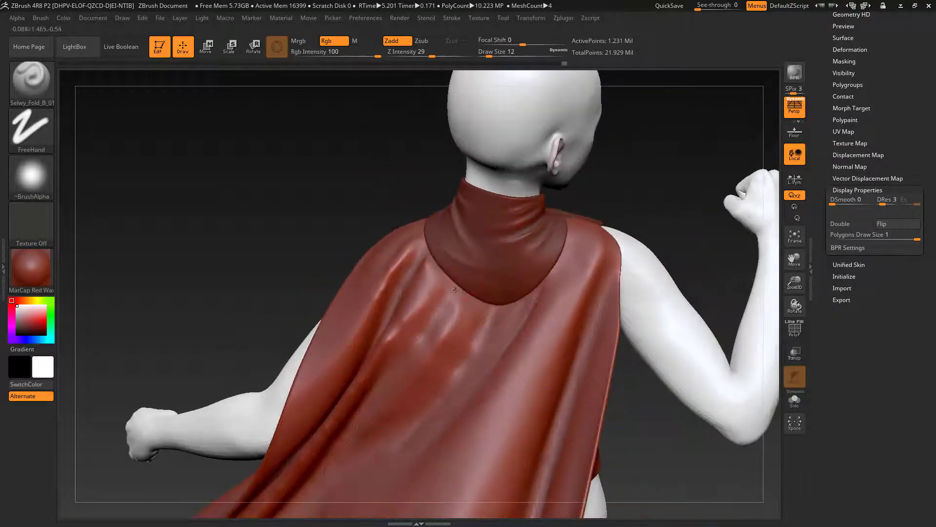
drag(459, 282, 412, 346)
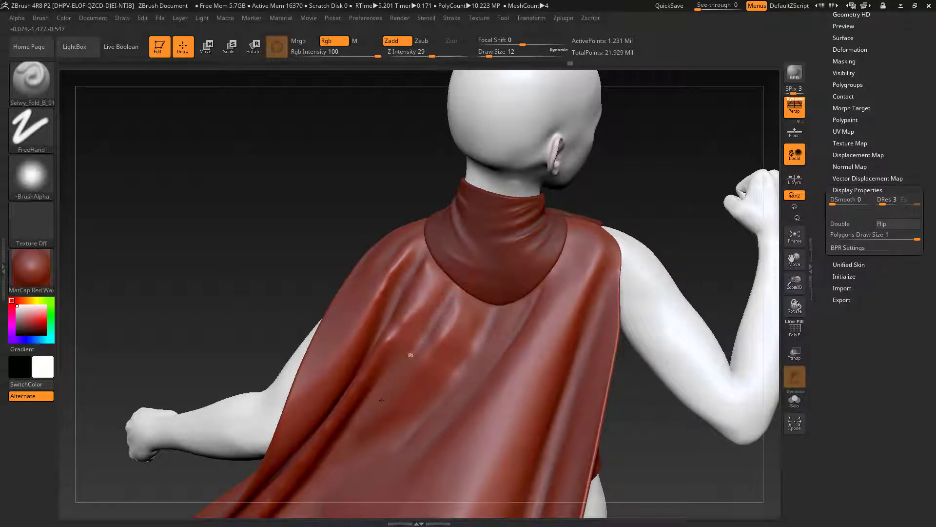
drag(460, 288, 439, 344)
drag(463, 288, 456, 345)
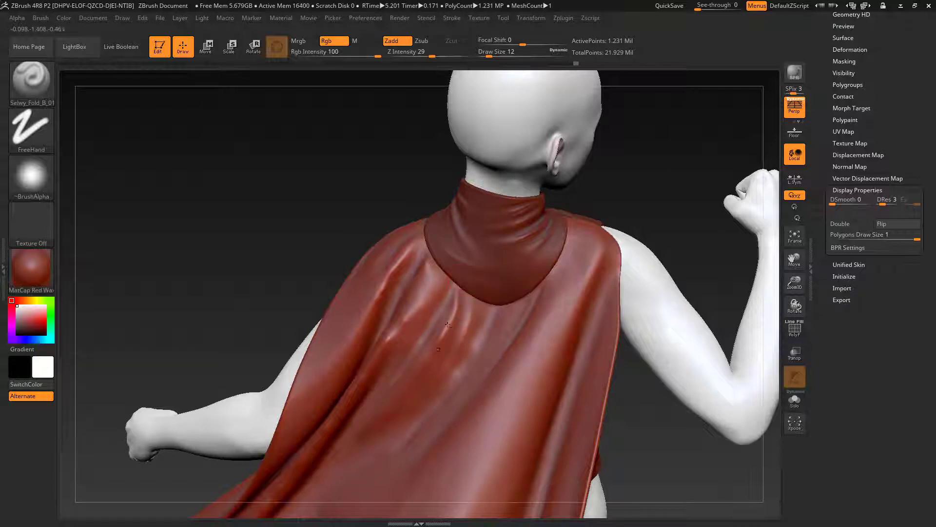
drag(451, 272, 417, 317)
drag(439, 284, 405, 332)
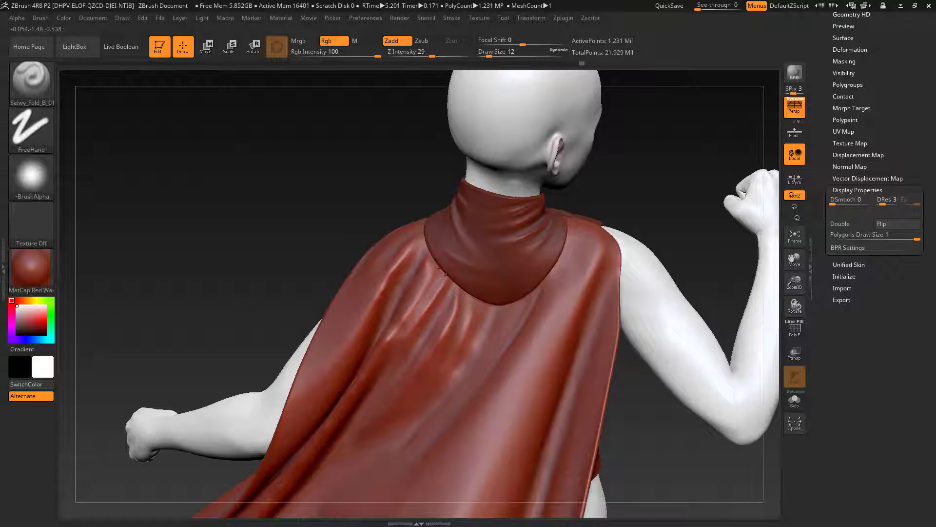
Step: Sculpt longer folds from the collar's rear point around to the raised arm's side, and smooth their ends
drag(485, 325, 473, 361)
drag(507, 314, 419, 447)
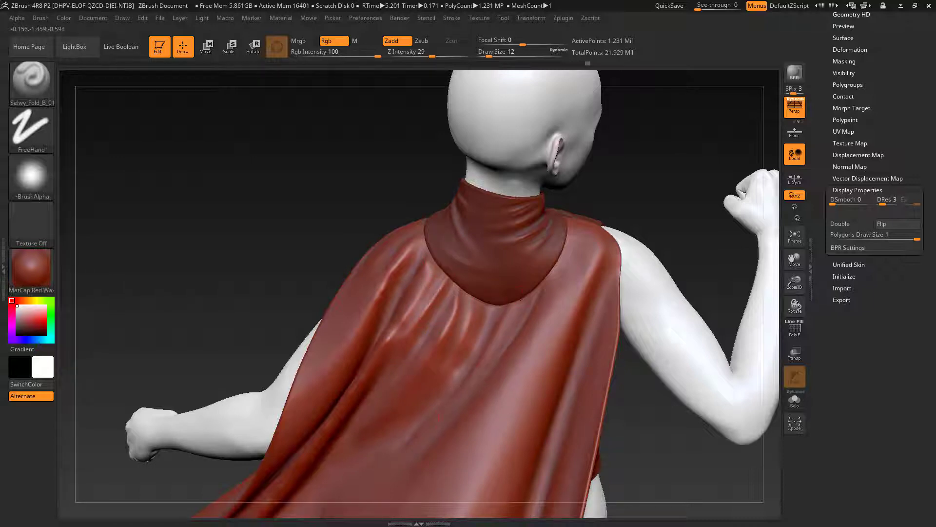
drag(522, 299, 443, 393)
drag(548, 259, 511, 345)
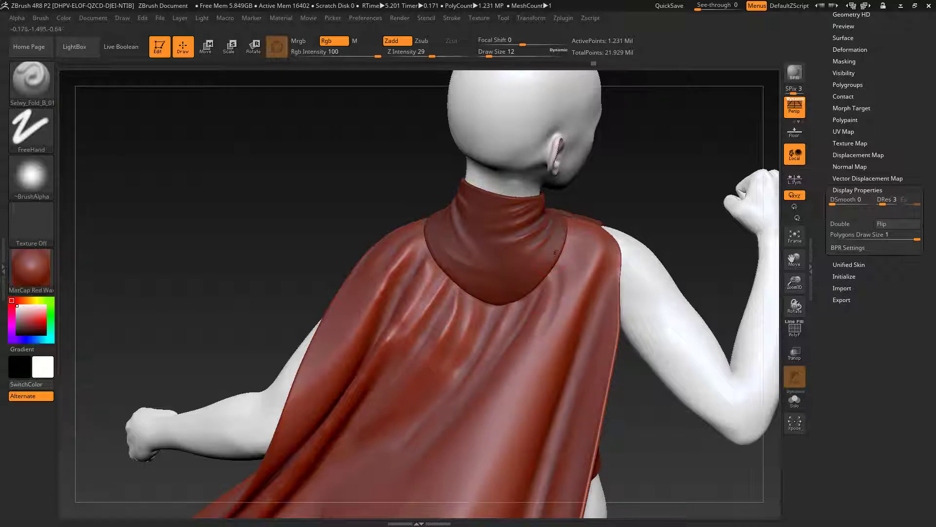
key(shift)
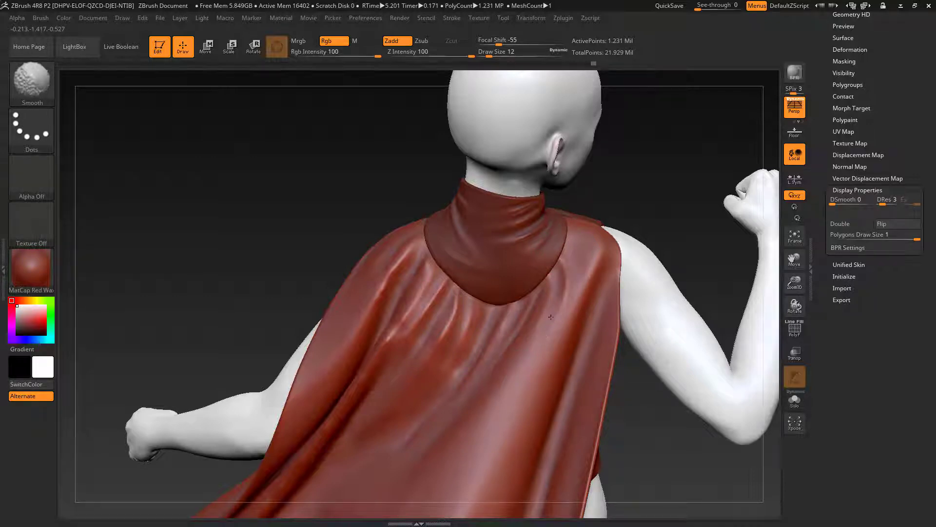
shift+drag(551, 317, 556, 293)
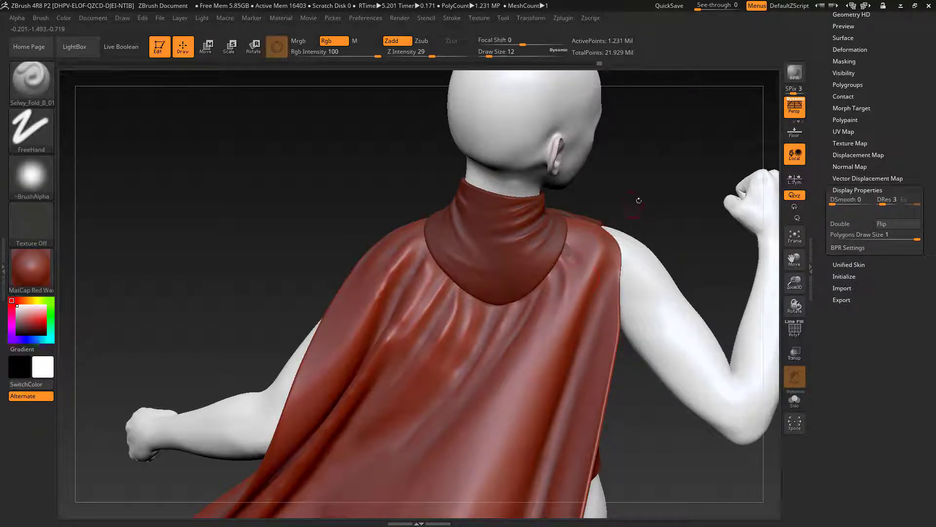
Step: Sculpt and smooth finer folds where the cape meets the sides of the collar, using Draw Size 7
mouse_move(638, 200)
mouse_down()
mouse_move(539, 228)
mouse_move(600, 226)
mouse_move(550, 224)
mouse_up()
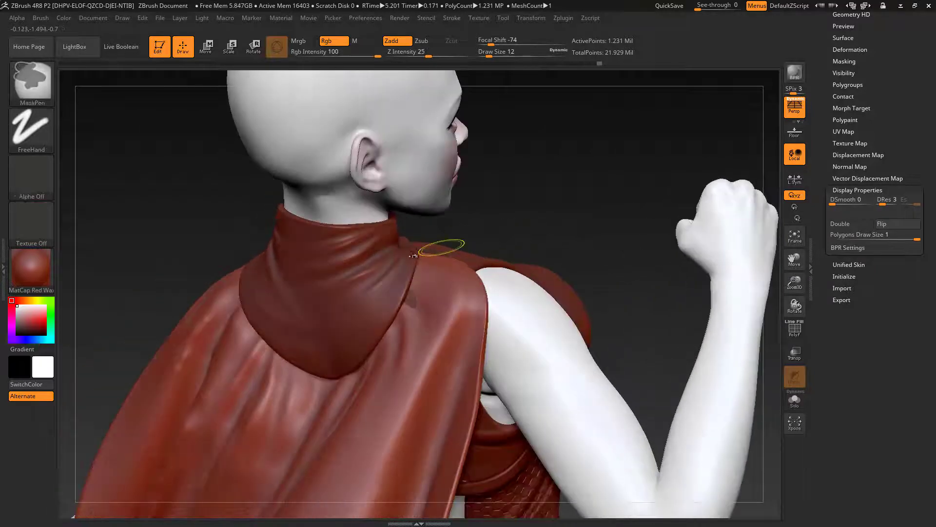
key(s)
drag(408, 301, 406, 302)
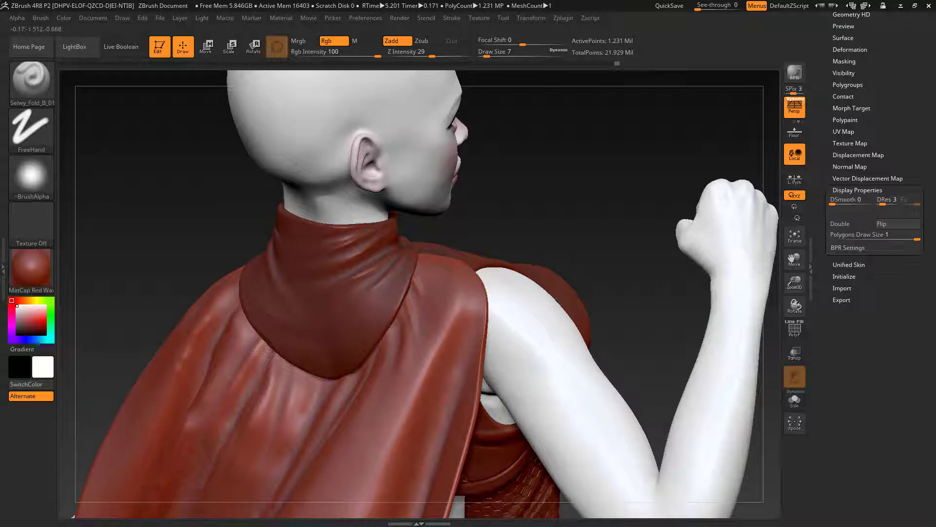
drag(512, 212, 575, 214)
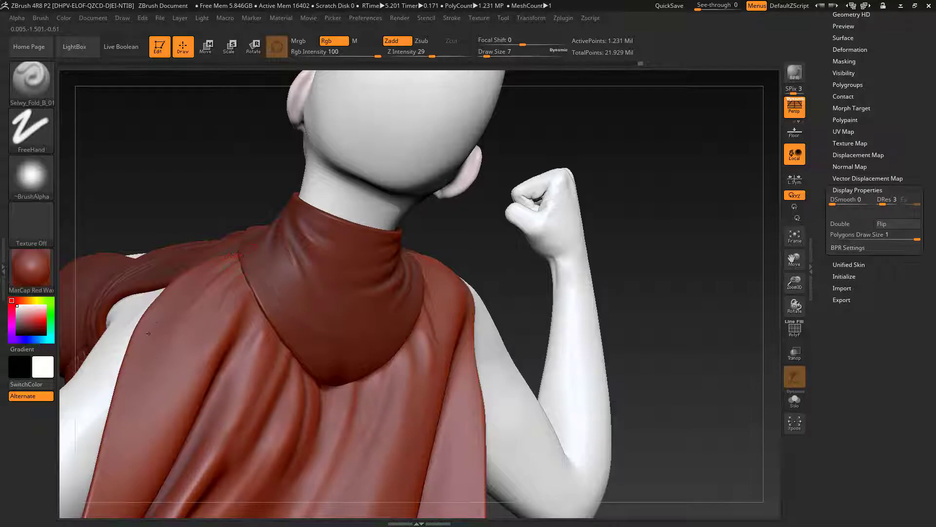
key(shift)
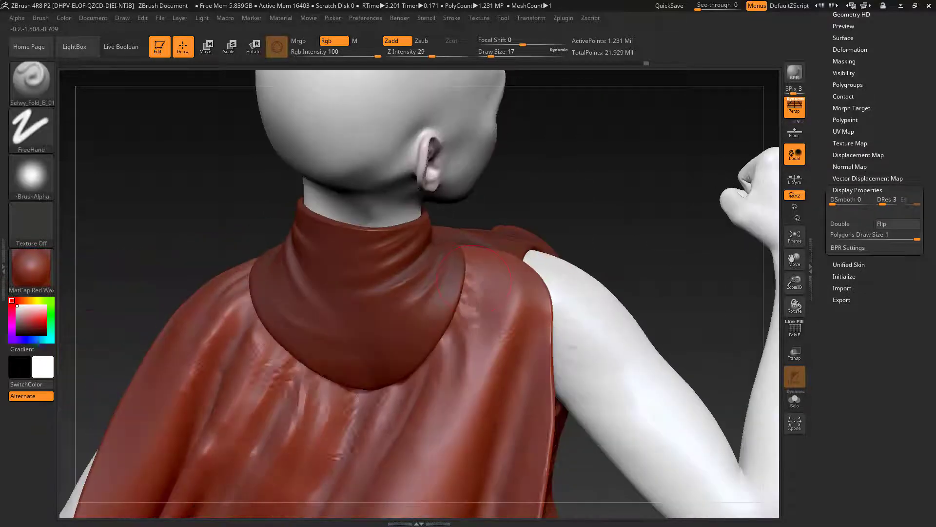
Step: Restore the fold brush's Draw Size to 7, and sculpt and smooth small folds over the raised arm's shoulder
key(s)
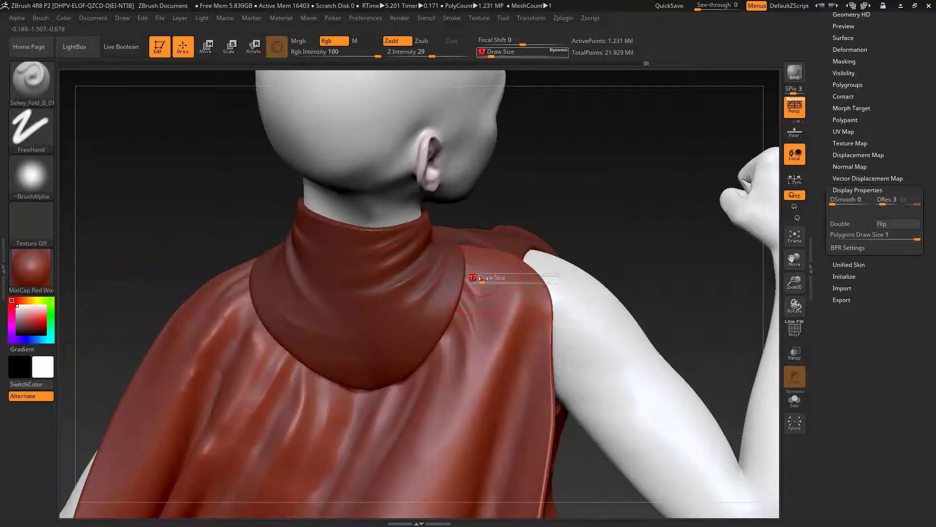
drag(479, 279, 477, 279)
right_drag(478, 281, 397, 318)
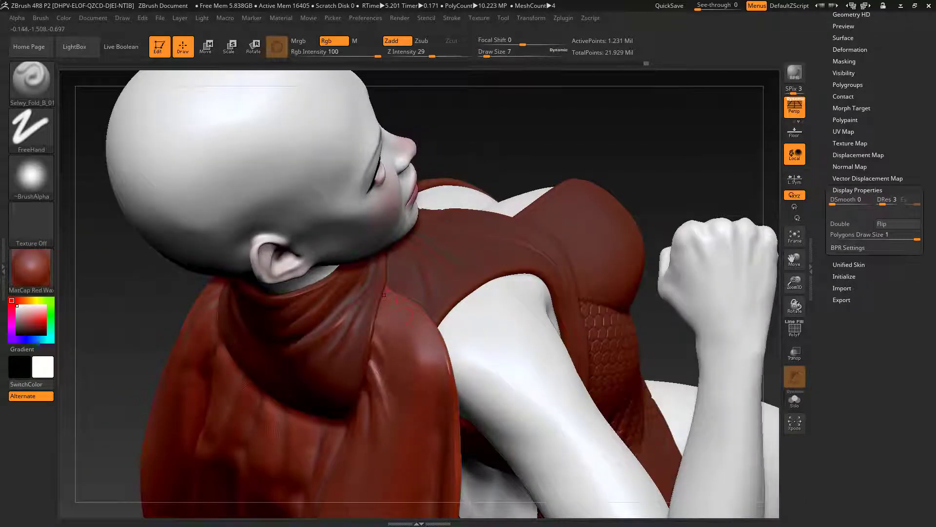
key(shift)
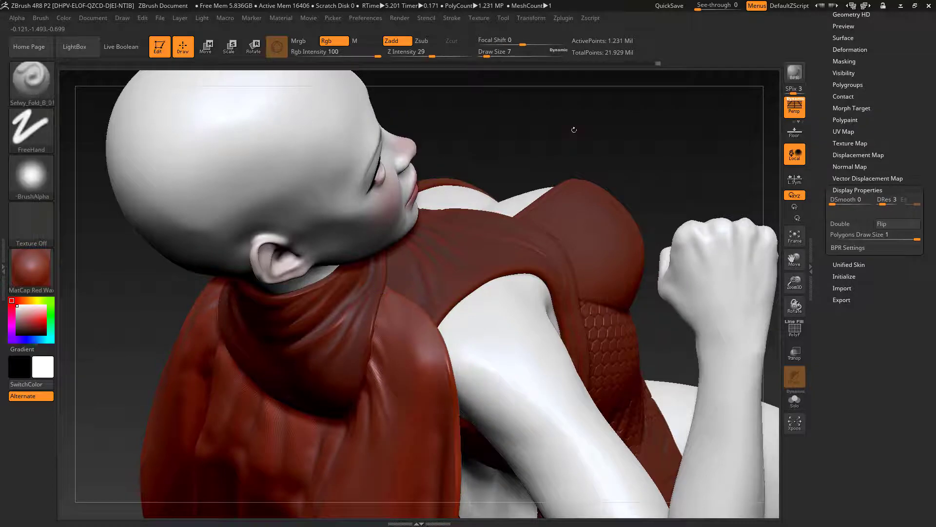
drag(574, 129, 566, 239)
mouse_move(317, 481)
mouse_down()
mouse_move(390, 464)
mouse_move(401, 306)
mouse_up()
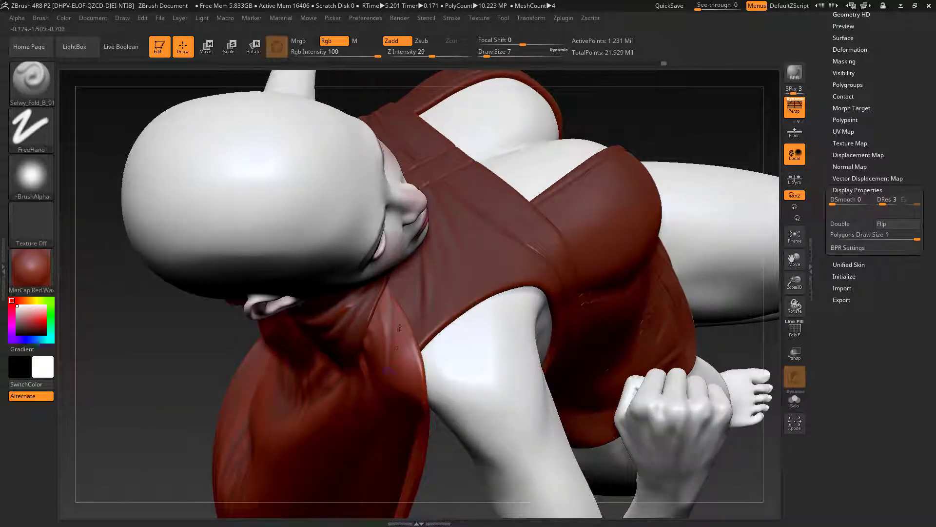
key(shift)
shift+drag(300, 360, 300, 374)
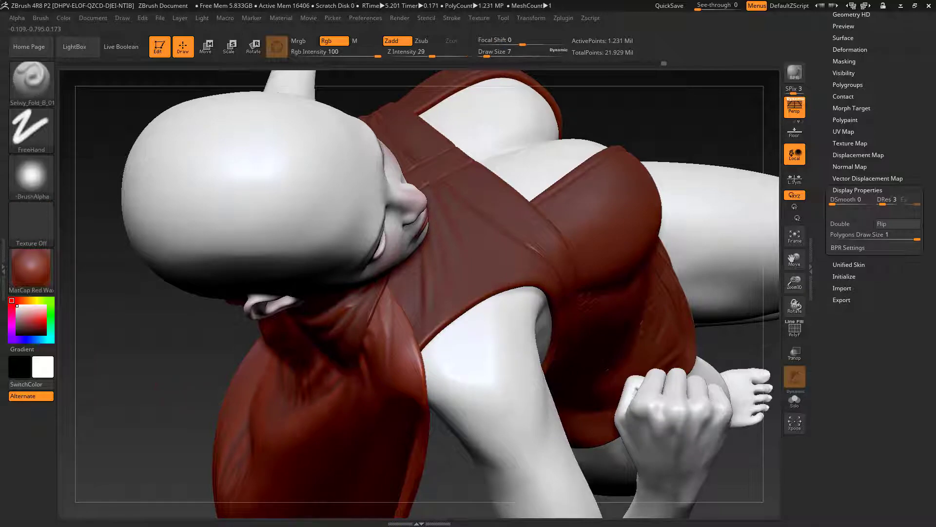
Step: Set the fold brush's Draw Size to 18 and sculpt folds on the cape over the lowered arm's shoulder
drag(183, 327, 190, 454)
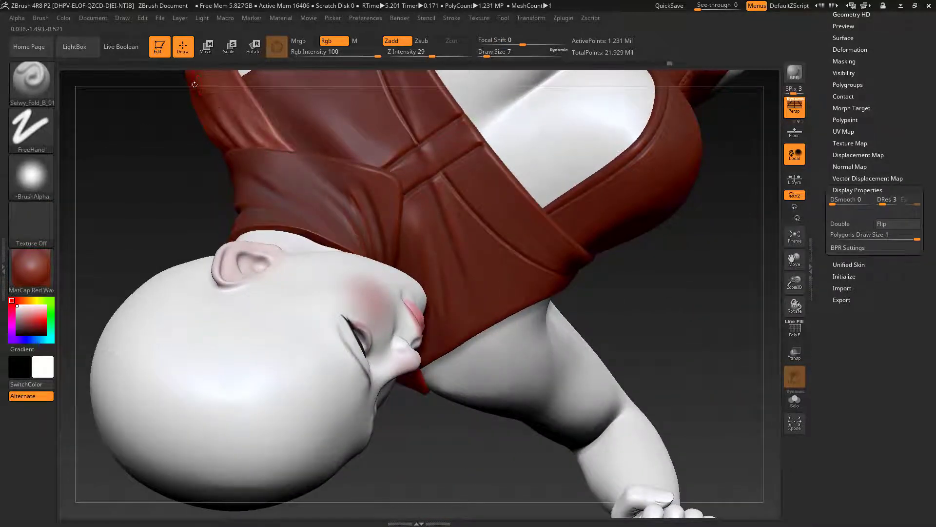
alt+drag(140, 193, 207, 309)
key(shift)
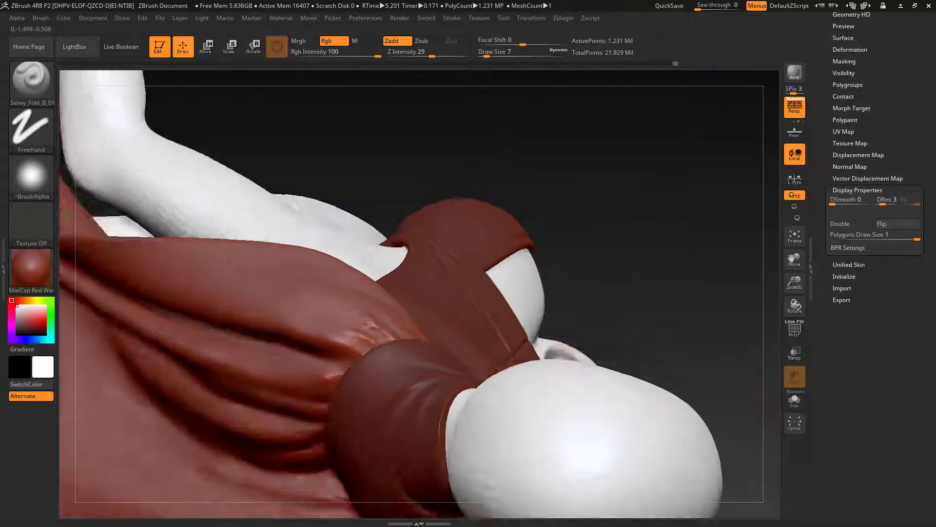
key(s)
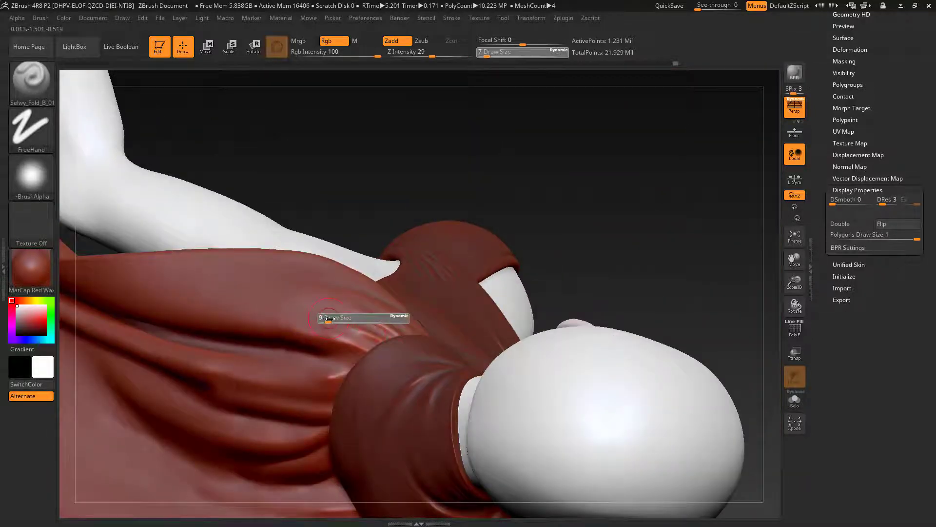
drag(327, 318, 348, 333)
right_drag(419, 308, 440, 282)
mouse_move(317, 322)
alt+right_down()
mouse_move(491, 337)
mouse_move(480, 345)
alt+right_up()
Step: Sculpt fine folds where the cape meets the collar's edge on the lowered arm's side, using Draw Size 5
key(s)
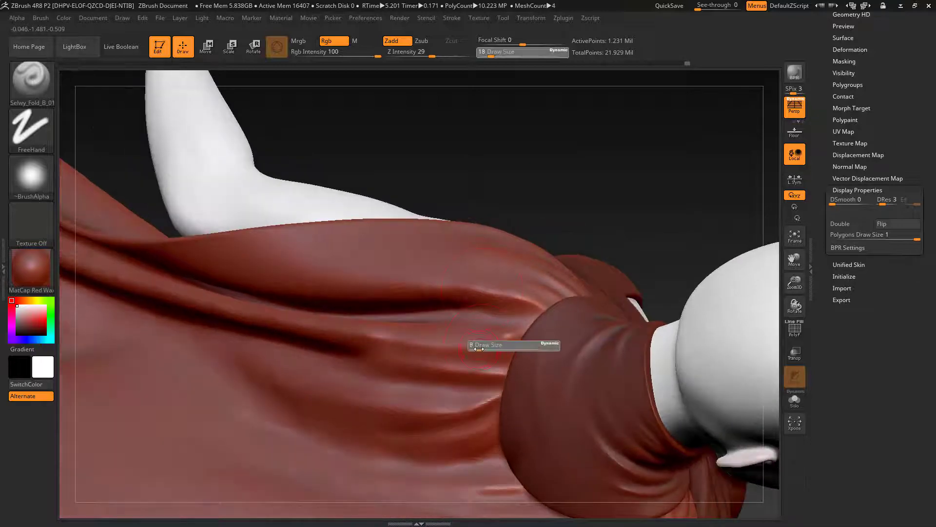
click(473, 345)
drag(507, 347, 429, 359)
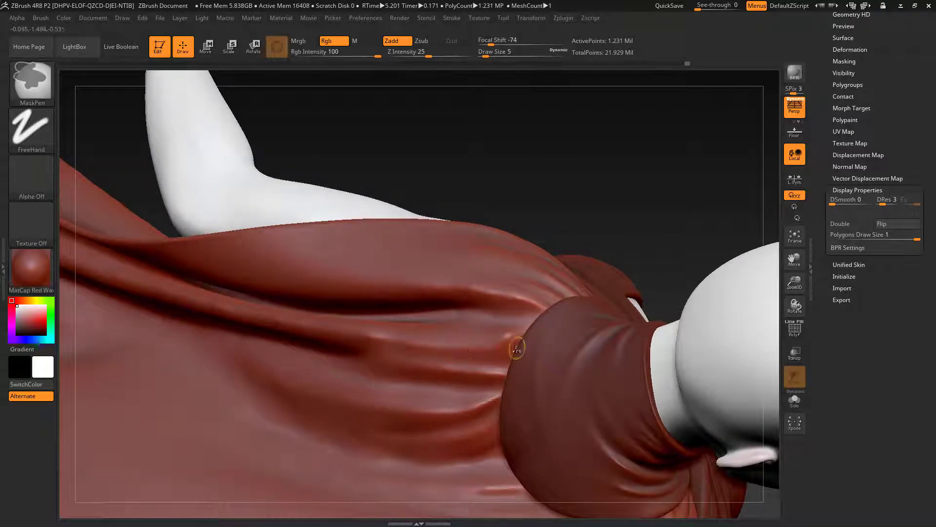
shift+drag(514, 350, 457, 344)
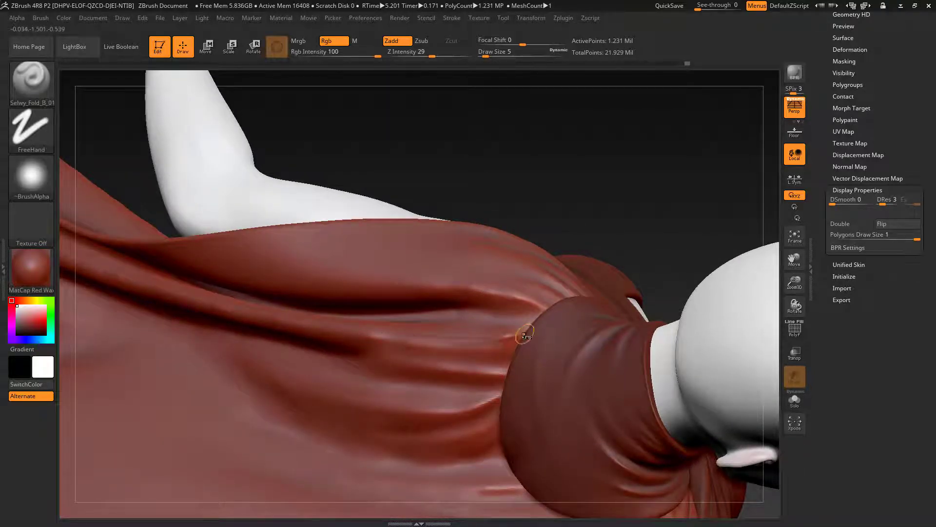
mouse_move(523, 335)
shift+mouse_down()
mouse_move(430, 327)
mouse_move(516, 330)
shift+mouse_up()
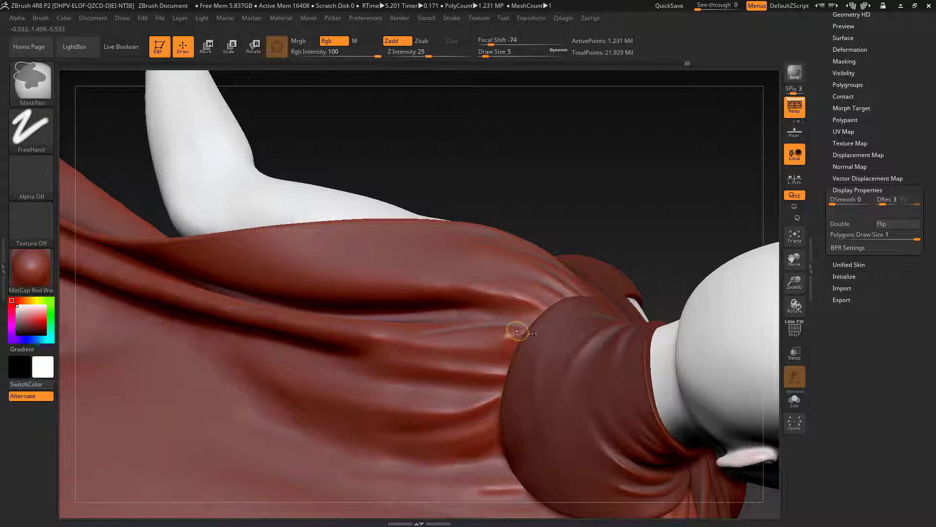
mouse_move(374, 330)
ctrl+right_down()
mouse_move(361, 409)
mouse_move(341, 326)
mouse_move(372, 299)
mouse_move(374, 344)
mouse_move(430, 325)
ctrl+right_up()
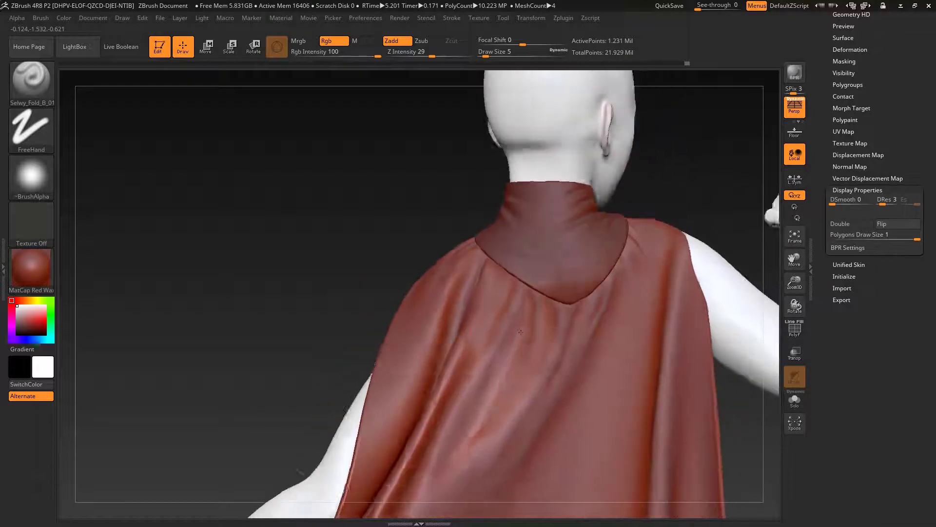
Step: Sculpt folds down the upper back from the collar's rear edge at Draw Size 11, and smooth them at size 41
key(s)
drag(563, 326, 568, 325)
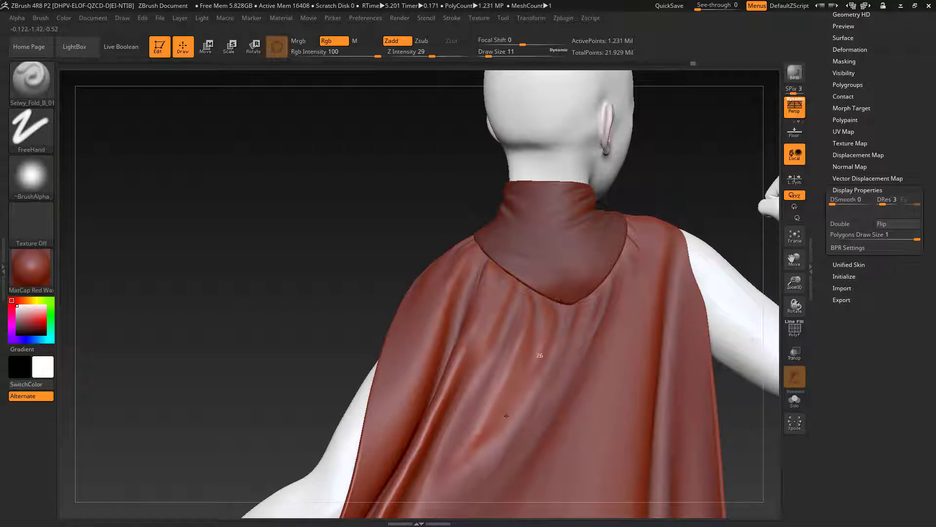
key(shift)
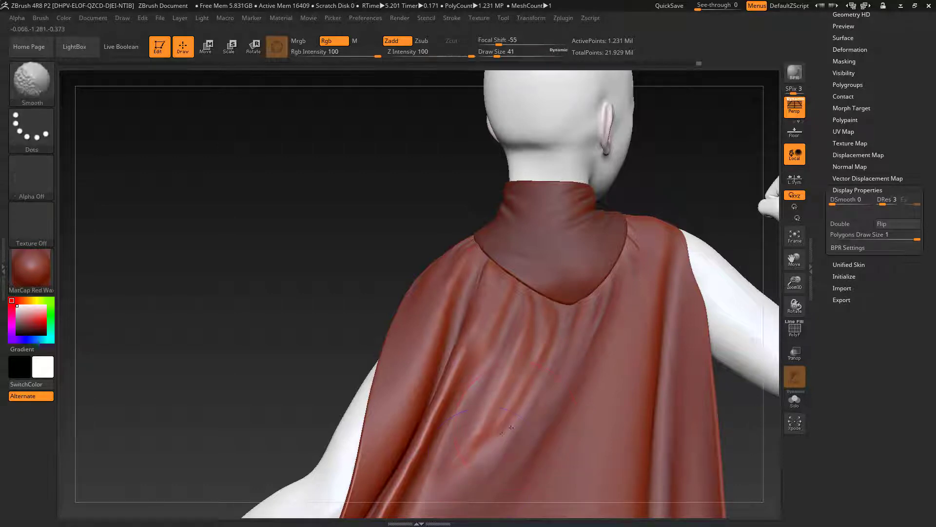
Step: Set the Draw Size to 23, rework and smooth the long folds below the collar, and undo the last stroke
mouse_move(737, 453)
alt+mouse_down()
mouse_move(751, 495)
mouse_move(669, 412)
mouse_move(685, 363)
mouse_move(673, 339)
mouse_move(705, 374)
alt+mouse_up()
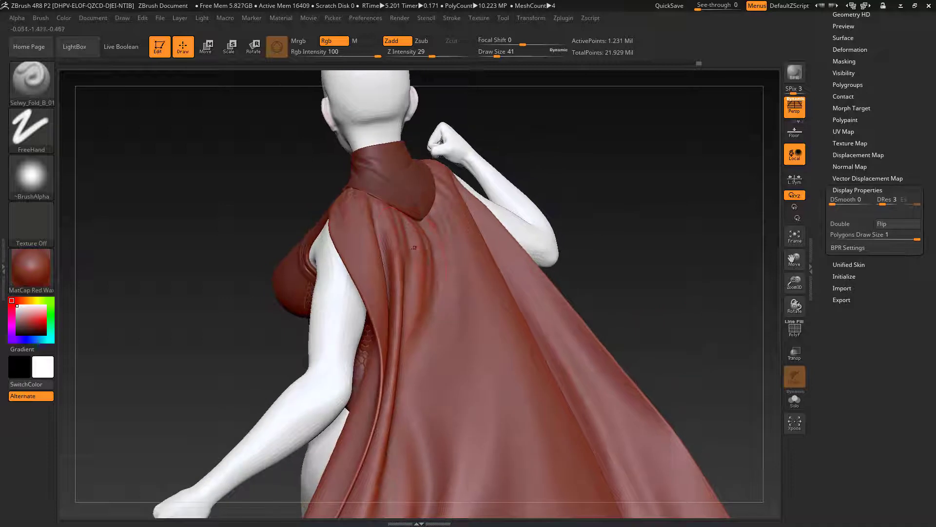
key(s)
drag(403, 248, 402, 251)
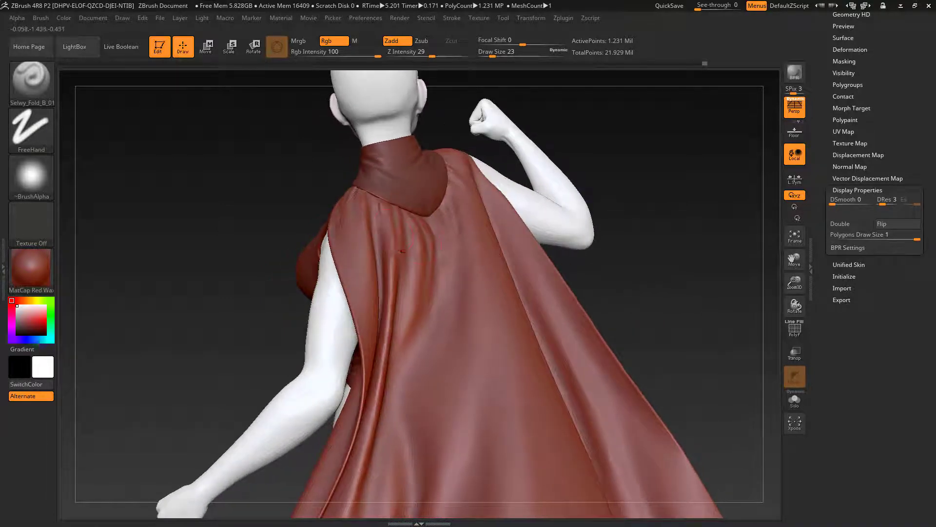
key(shift)
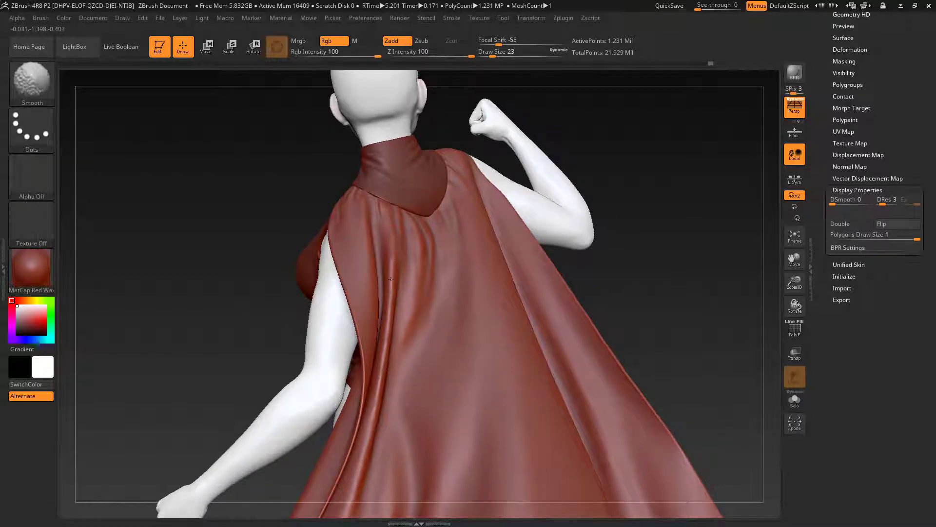
shift+drag(391, 280, 393, 239)
key(ctrl+z)
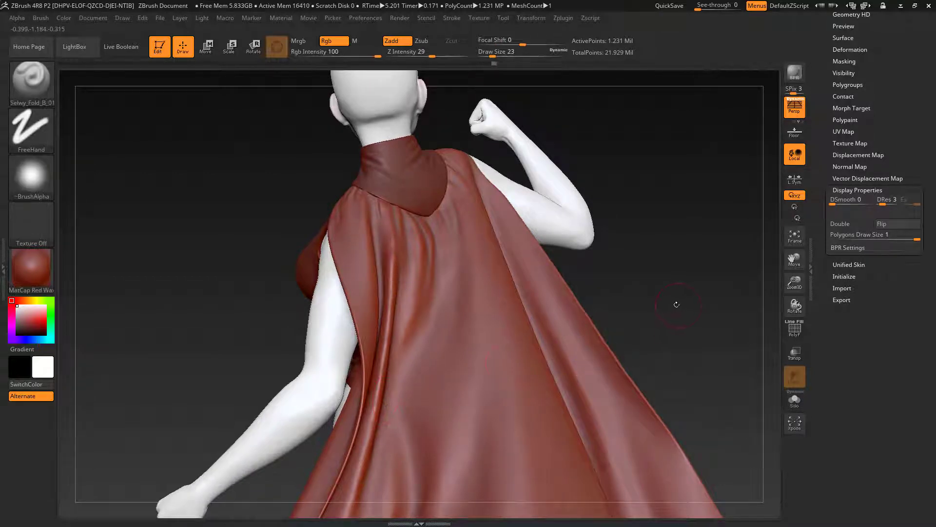
Step: Try softening the whole cape with a Polish deformation of about 15
drag(676, 304, 651, 341)
key(shift)
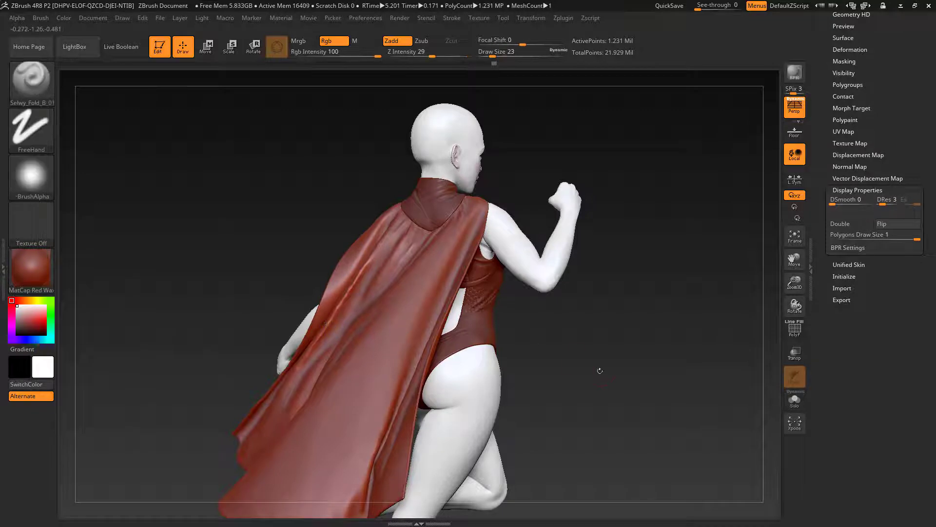
mouse_move(600, 372)
mouse_down()
mouse_move(627, 362)
mouse_move(625, 379)
mouse_up()
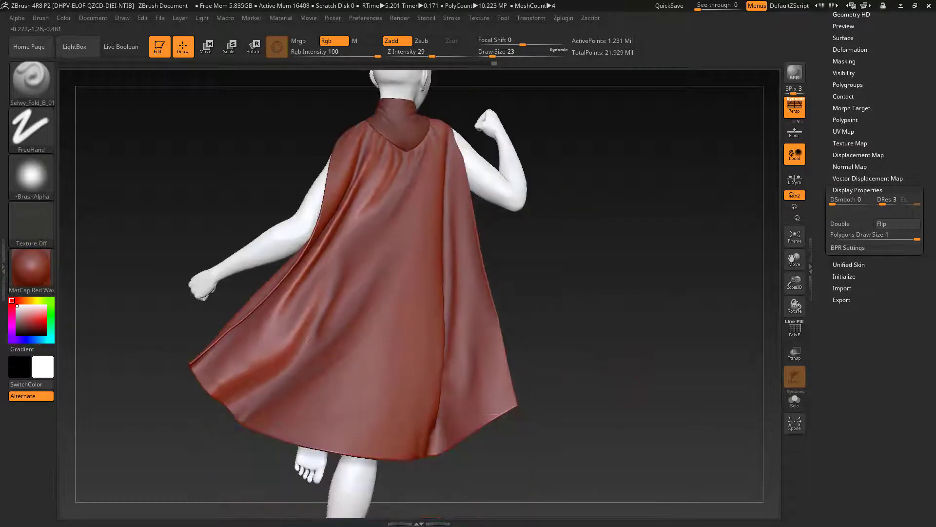
drag(630, 361, 656, 374)
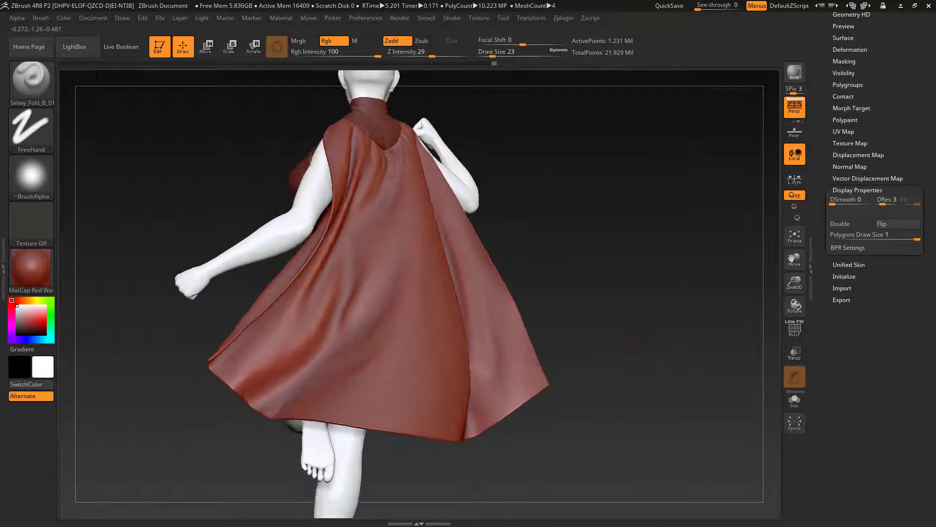
scroll(902, 119, up, 2)
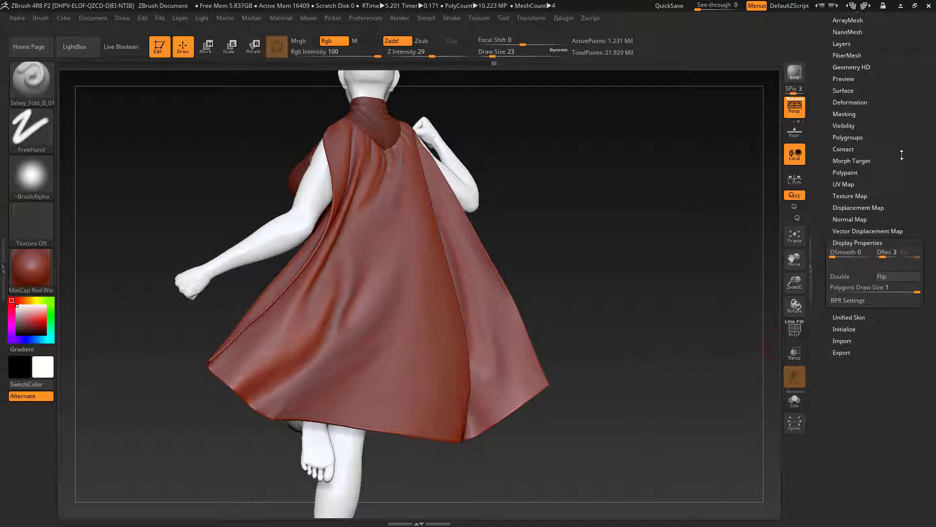
click(853, 105)
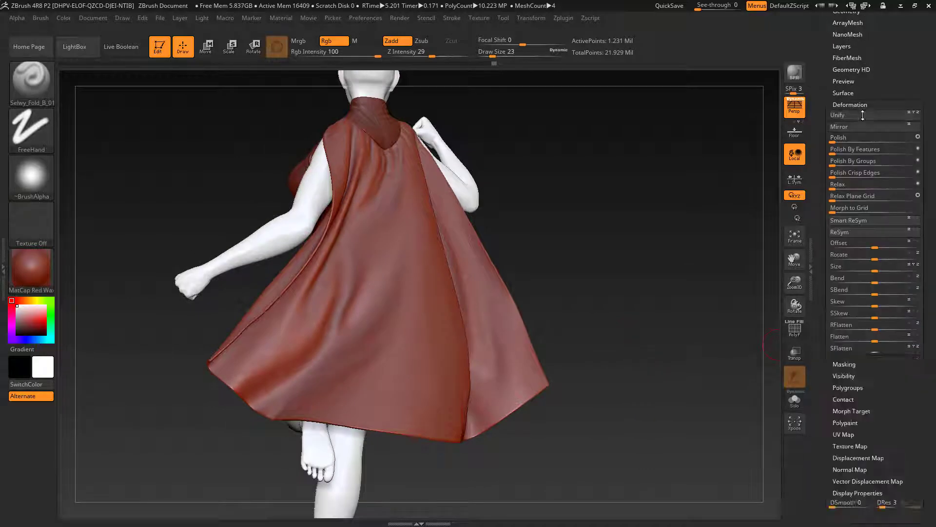
click(847, 138)
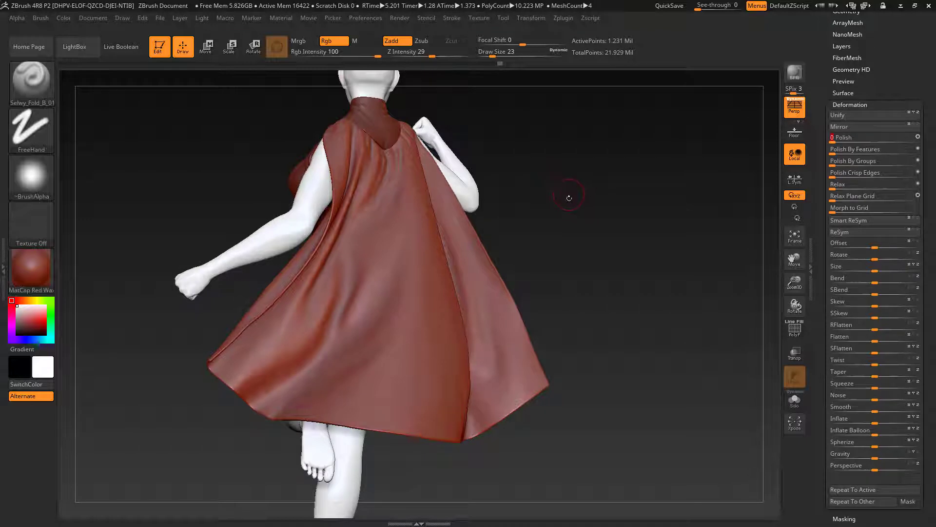
drag(569, 198, 610, 215)
key(ctrl)
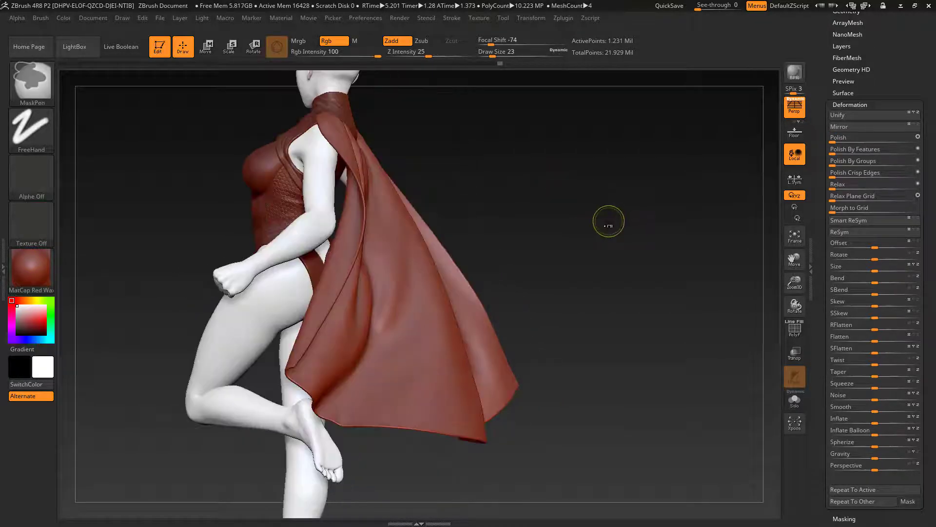
key(ctrl+z)
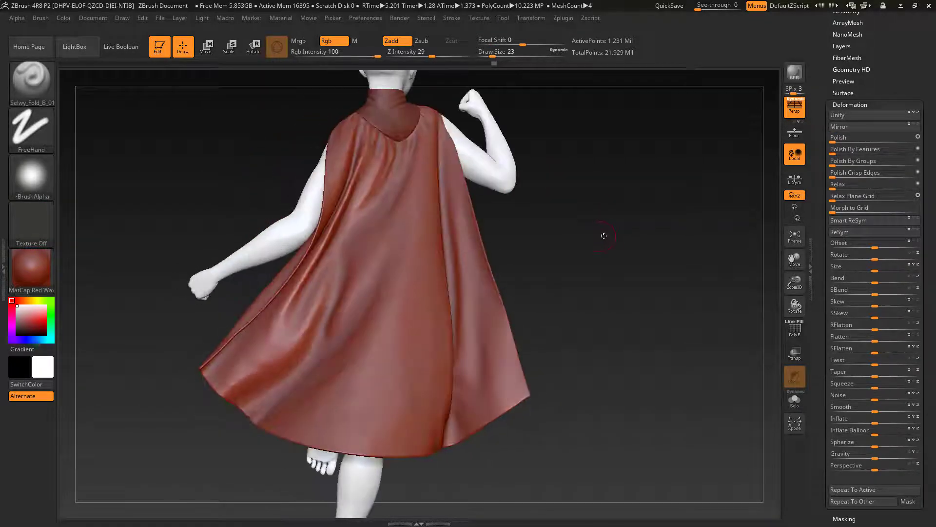
Step: Smooth the upper cape beside the collar's rear on the raised arm's side, checking the drape from side and back
mouse_move(604, 236)
mouse_down()
mouse_move(619, 278)
mouse_move(610, 249)
mouse_move(613, 327)
mouse_move(632, 317)
mouse_up()
shift+drag(427, 205, 430, 208)
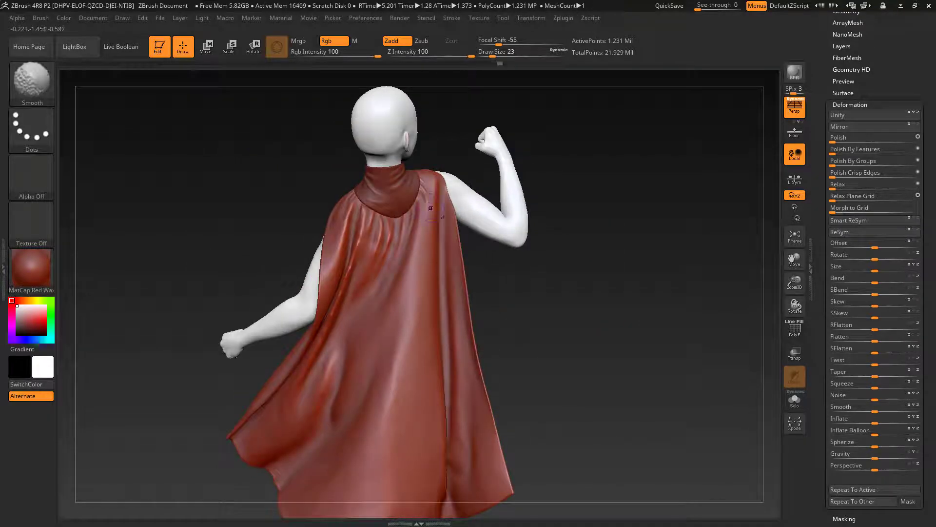
mouse_move(581, 293)
mouse_down()
mouse_move(593, 247)
mouse_move(702, 251)
mouse_up()
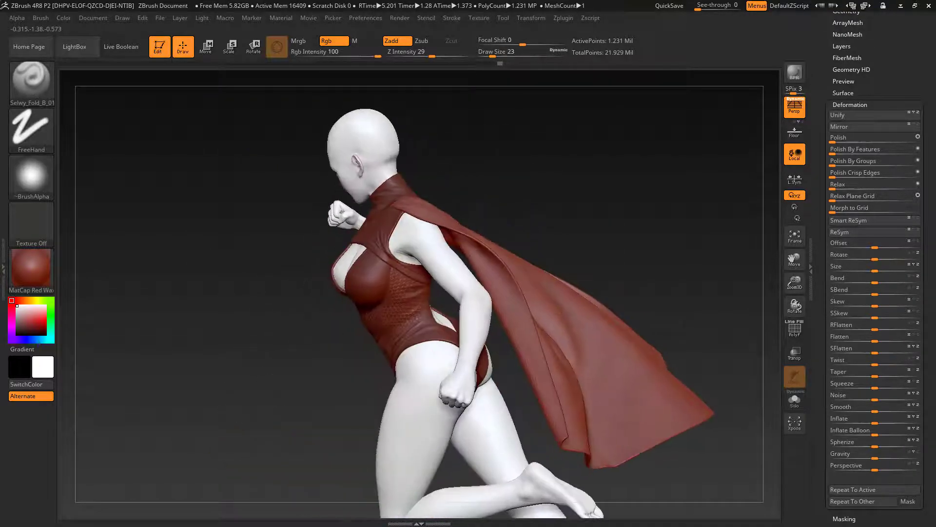
drag(625, 250, 556, 248)
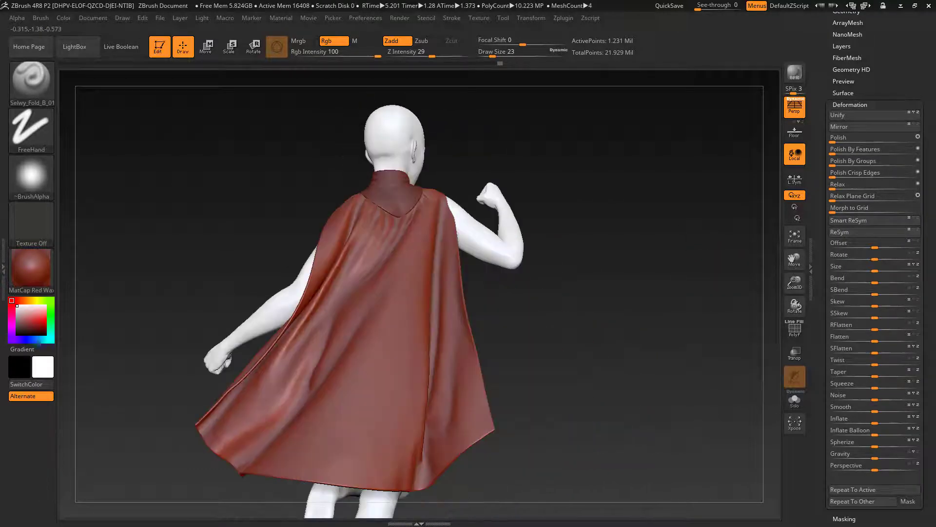
drag(669, 260, 626, 340)
key(shift)
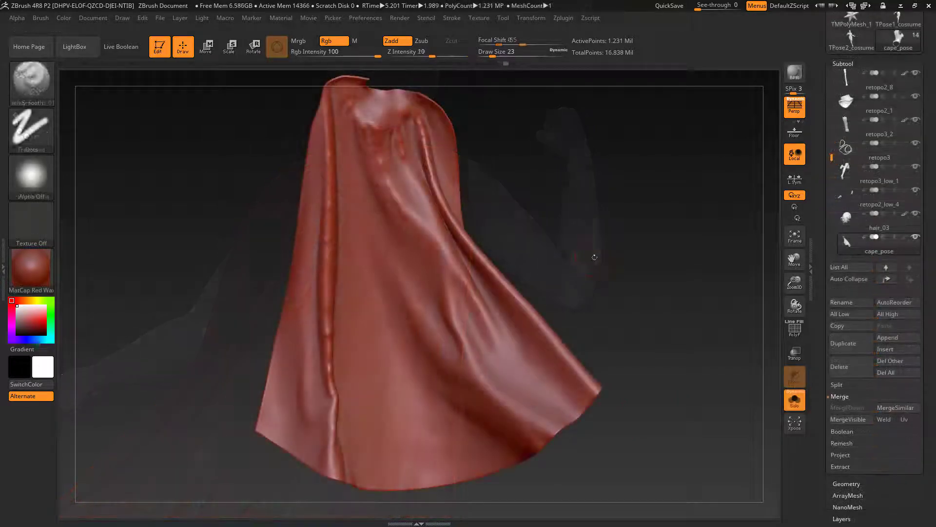
Step: Compare the cape's lower and highest subdivision levels to examine its surface
key(shift+d)
key(shift+d)
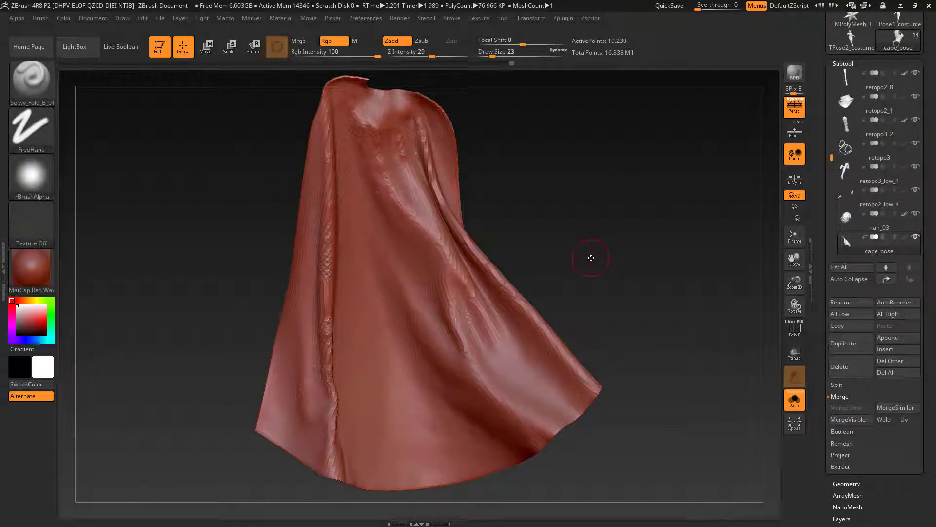
key(d)
key(d)
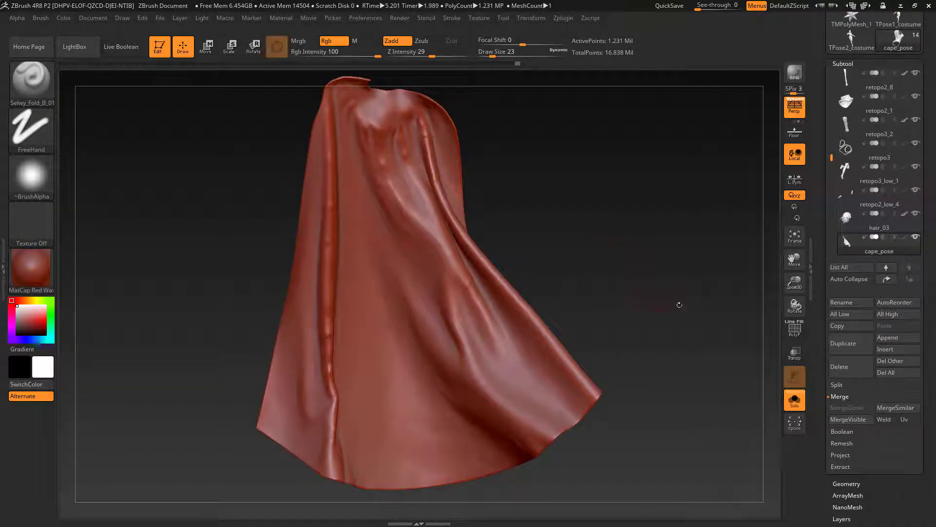
Step: Remesh the cape with ZRemesher using a Target Polygons Count of 5 and Adapt enabled
scroll(902, 322, down, 2)
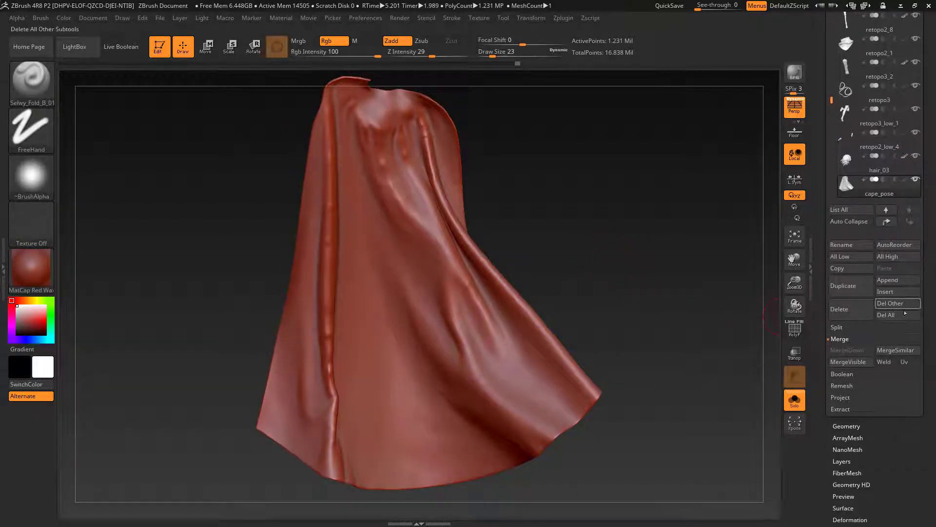
click(847, 426)
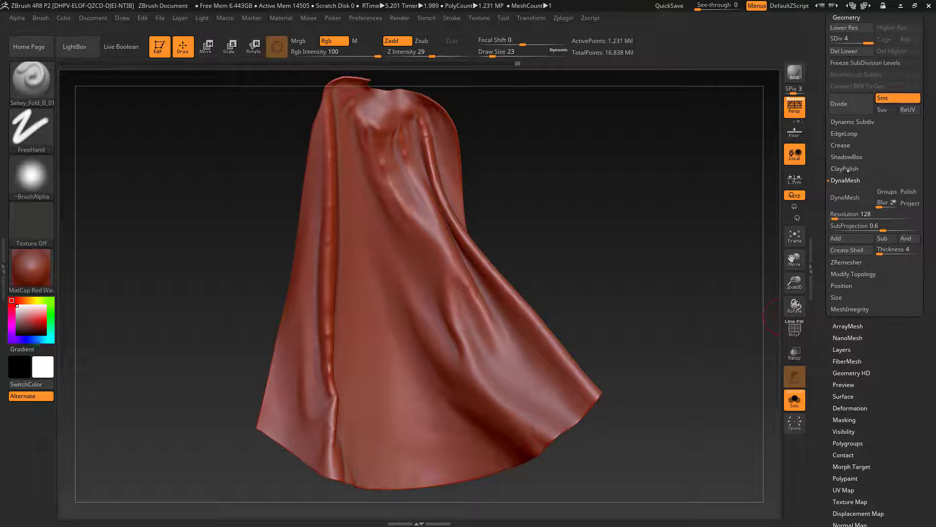
click(847, 264)
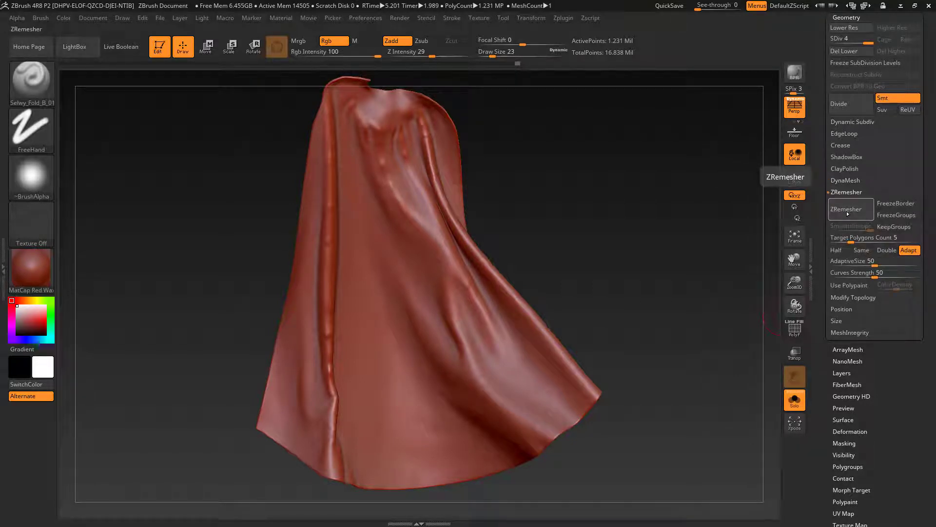
click(847, 213)
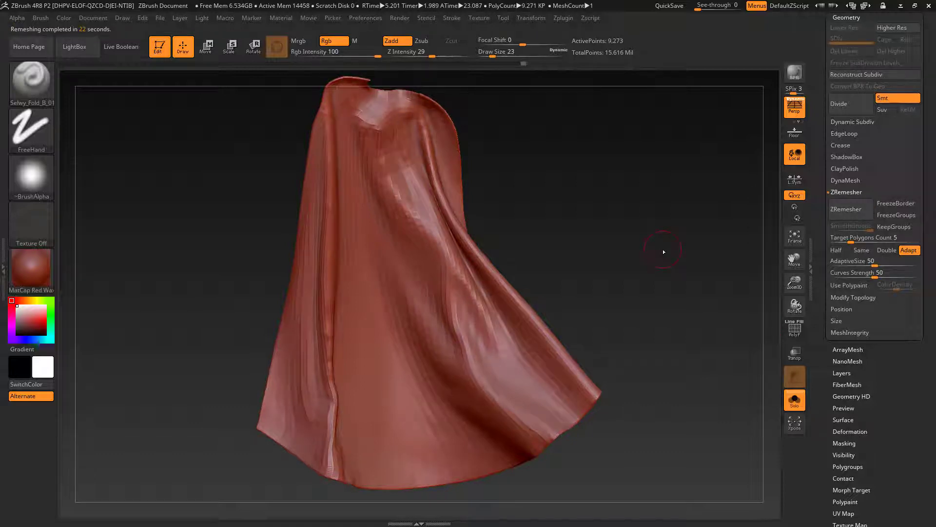
Step: Subdivide the remeshed cape to level 4, undoing the extra division, and show the complete costumed character again
drag(672, 276, 609, 294)
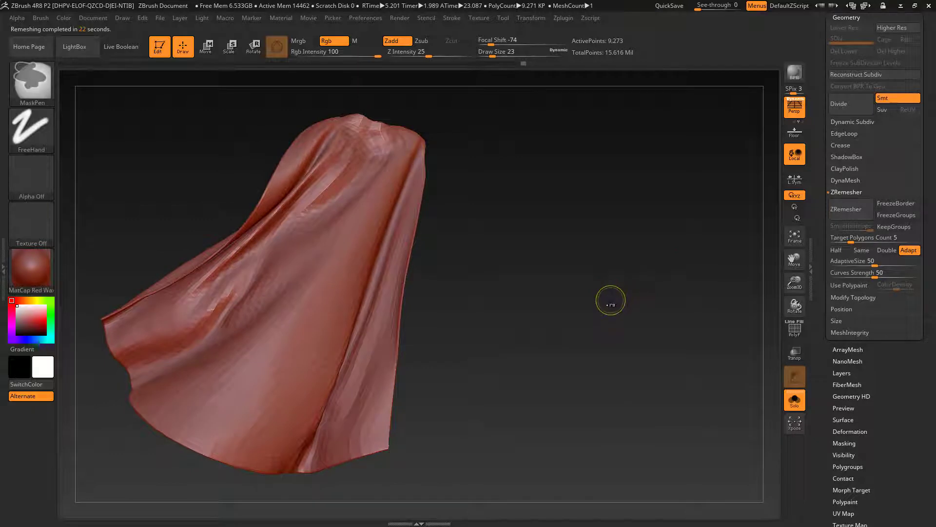
key(ctrl+d)
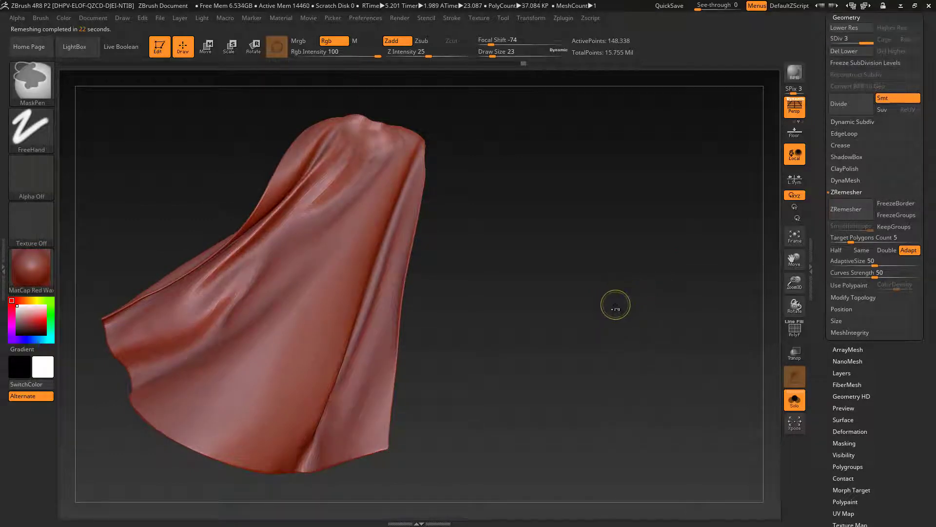
key(ctrl+d)
key(ctrl+d)
mouse_move(641, 308)
mouse_down()
mouse_move(585, 310)
mouse_move(590, 320)
mouse_move(648, 293)
mouse_move(652, 309)
mouse_move(634, 324)
mouse_move(647, 328)
mouse_move(629, 328)
mouse_move(640, 347)
mouse_move(627, 339)
mouse_move(732, 327)
mouse_move(683, 326)
mouse_up()
key(ctrl+d)
key(ctrl+z)
click(795, 399)
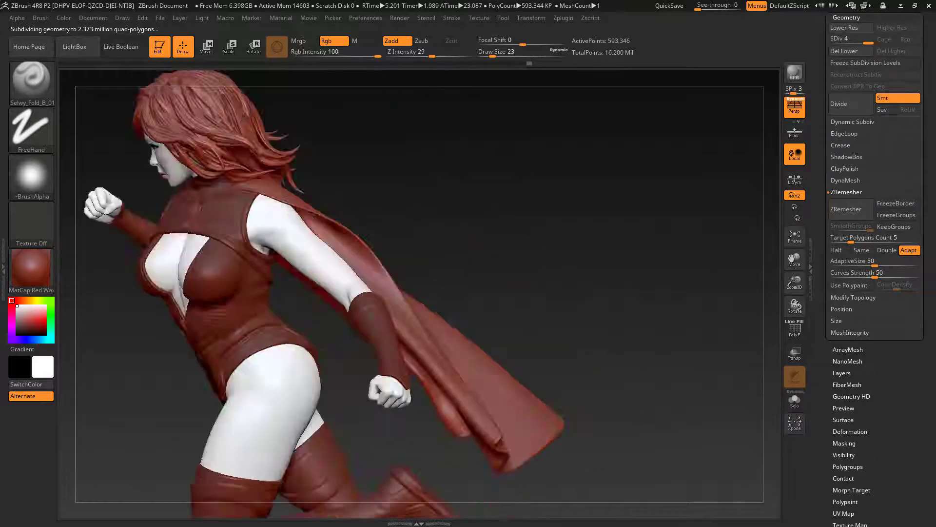
drag(781, 289, 632, 306)
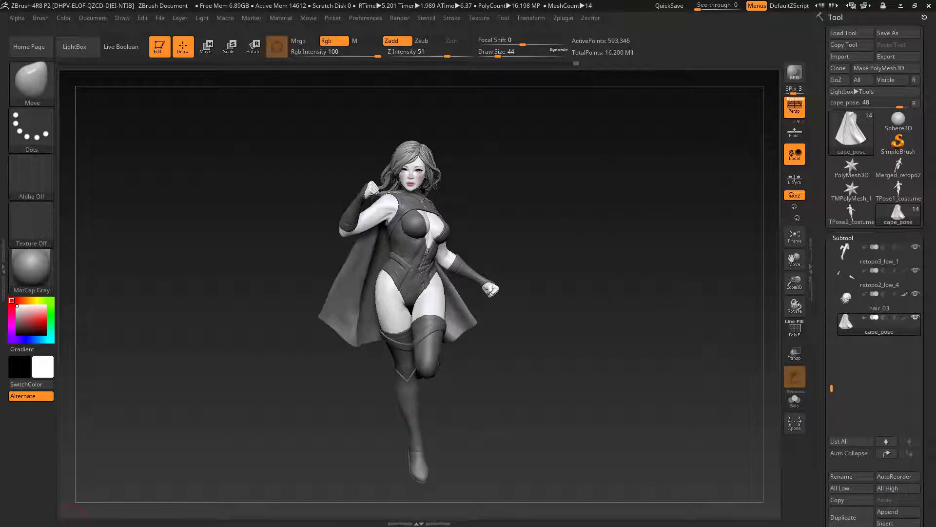
Step: Select the retopo1_low1 bodysuit subtool and isolate it from the rest of the character
drag(628, 310, 639, 312)
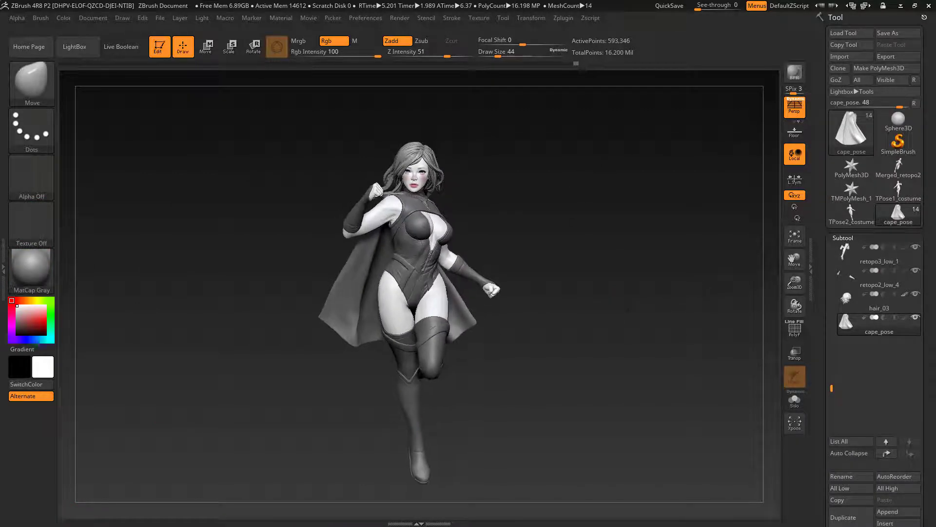
mouse_move(853, 302)
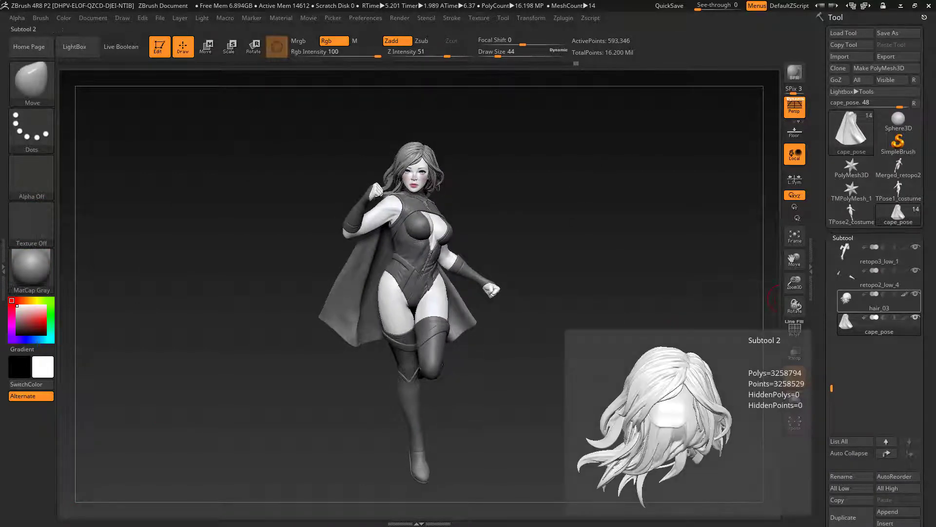
drag(935, 124, 935, 97)
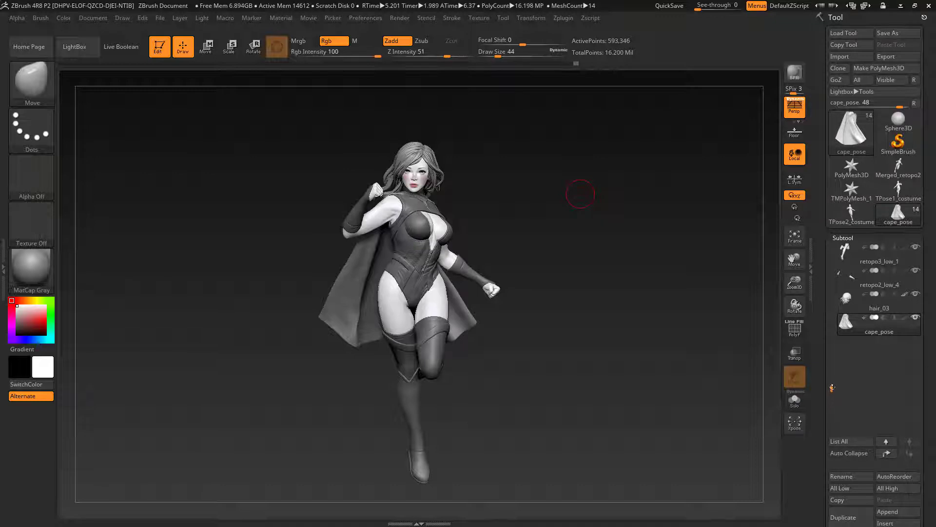
drag(833, 388, 832, 247)
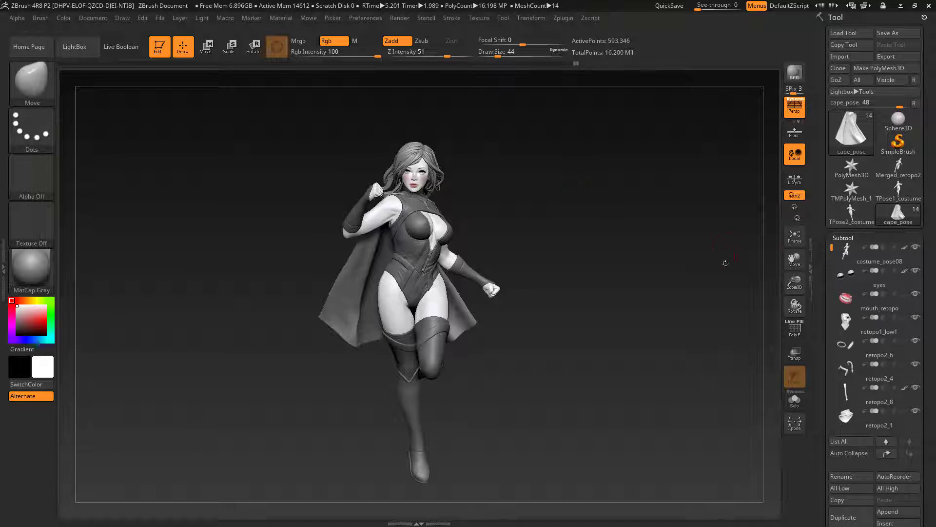
click(911, 333)
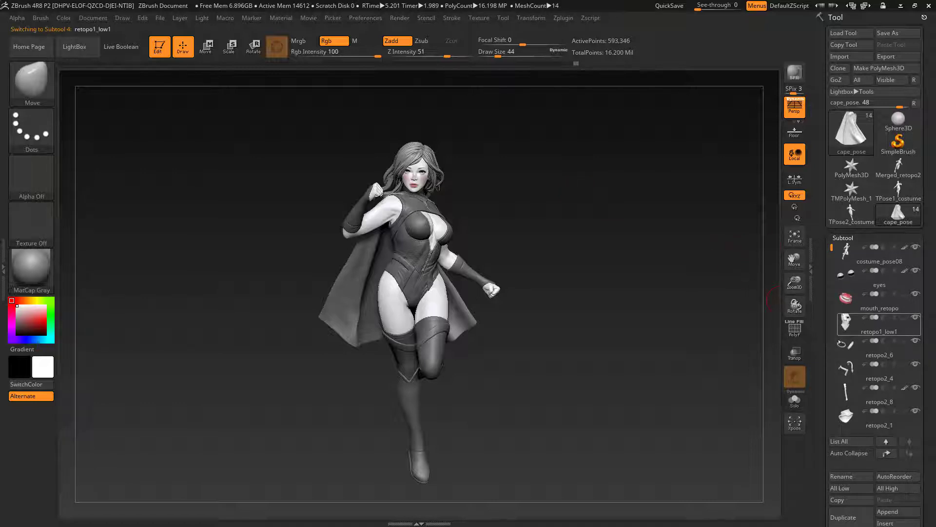
click(795, 400)
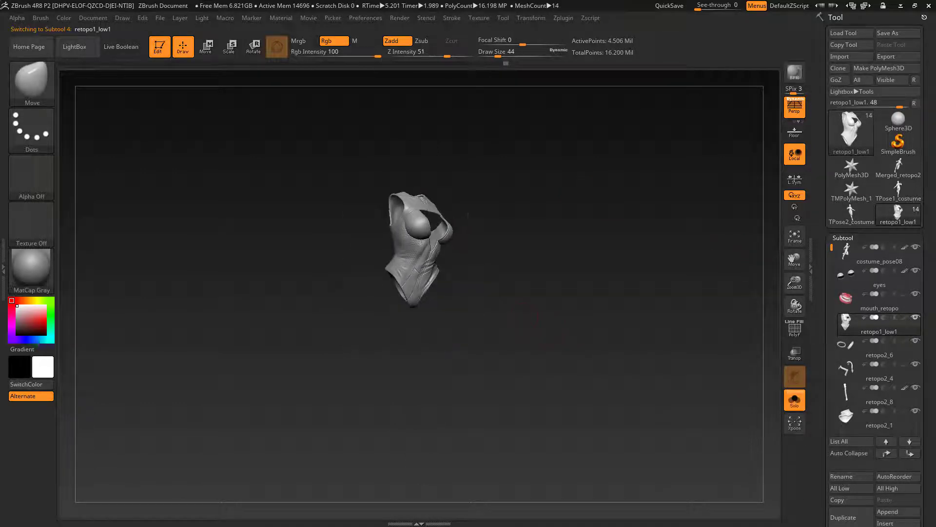
alt+drag(557, 378, 616, 369)
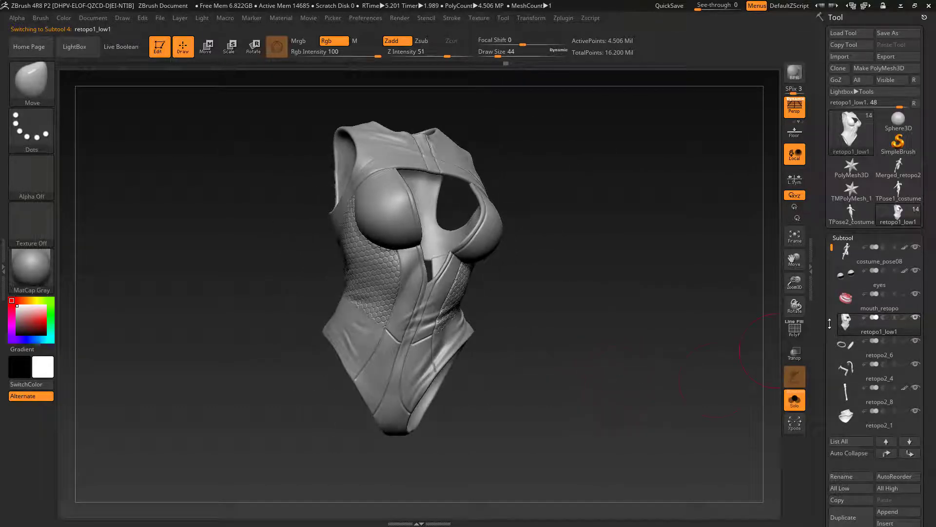
Step: Add a new layer above the bodysuit's pattern 1 layer and set Draw Size to 23
scroll(862, 333, down, 10)
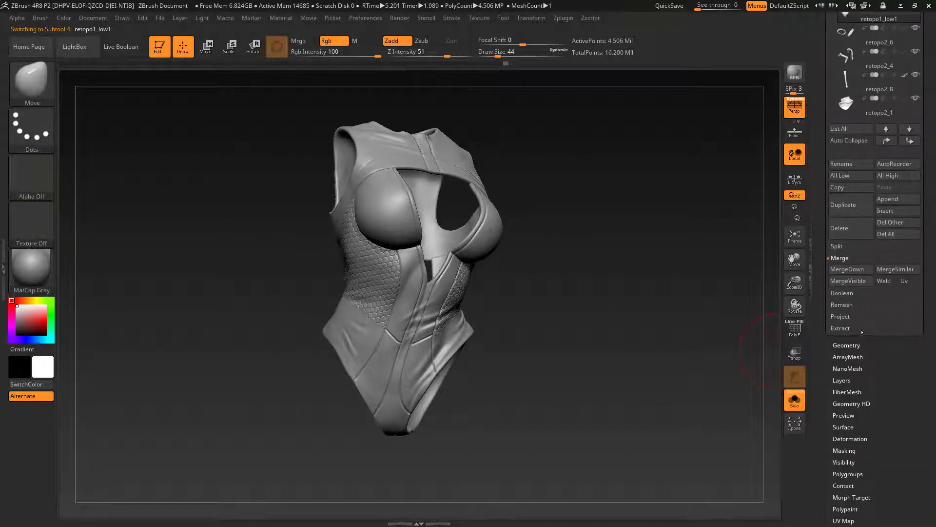
click(846, 379)
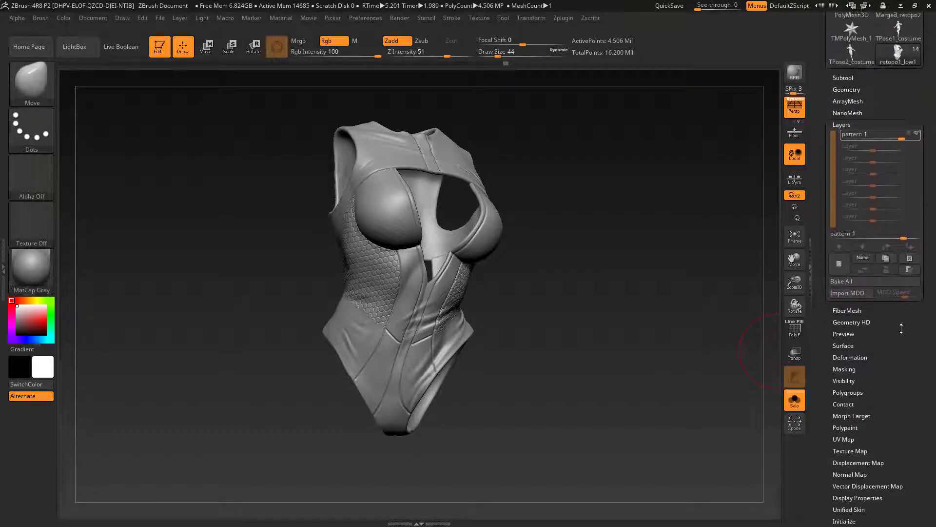
drag(621, 302, 630, 309)
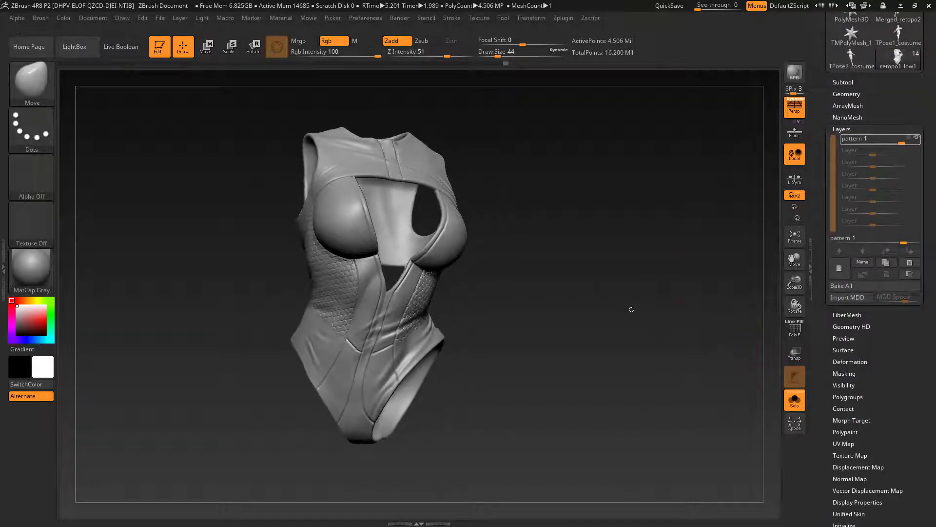
click(840, 269)
drag(541, 330, 566, 339)
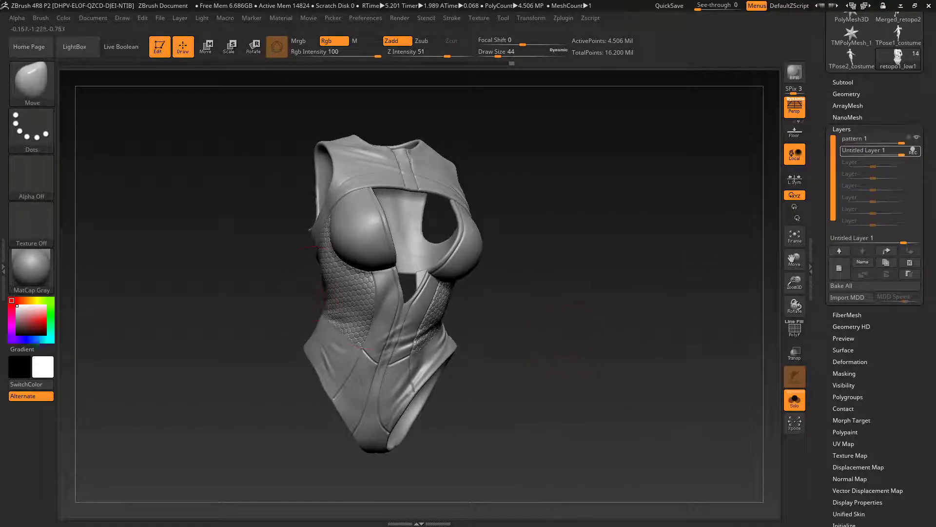
key(s)
drag(355, 297, 348, 297)
drag(539, 315, 585, 312)
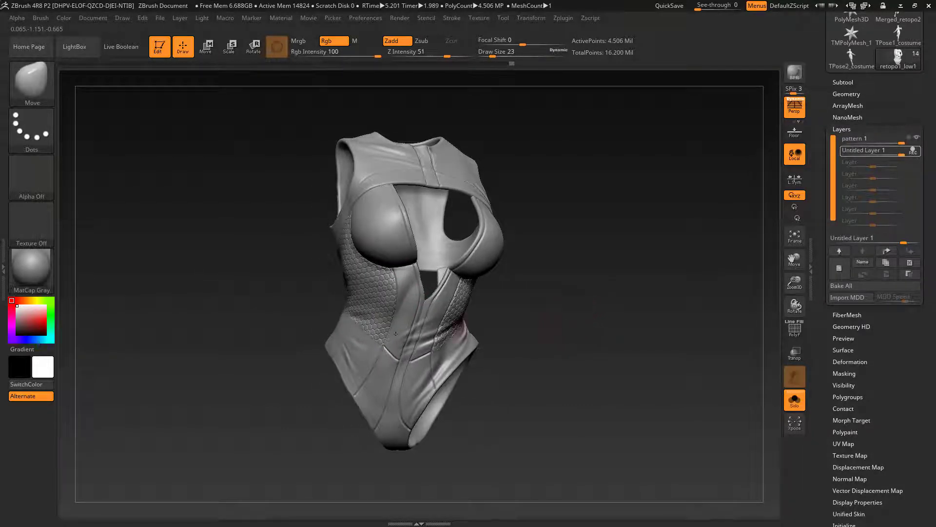
Step: Fill the bodysuit with the SkinShade4 material and white colour using the Mrgb channel
click(31, 270)
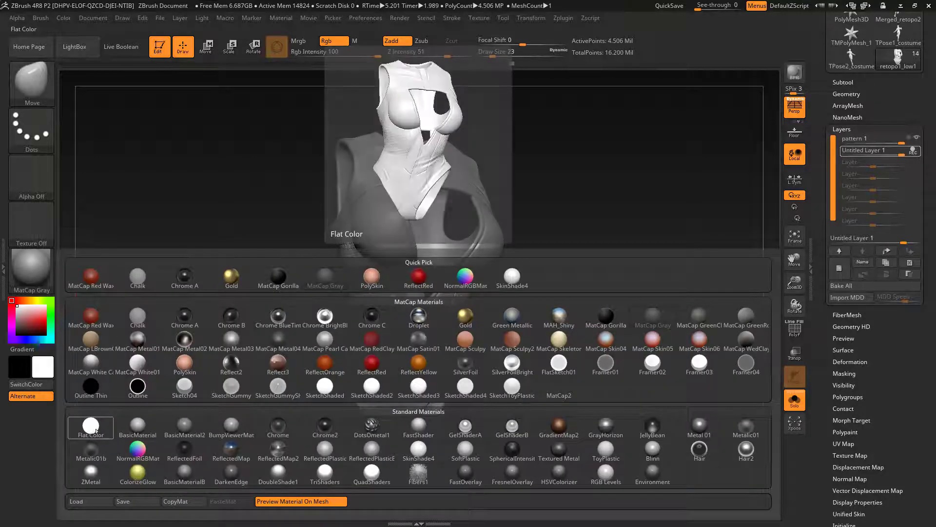
click(511, 280)
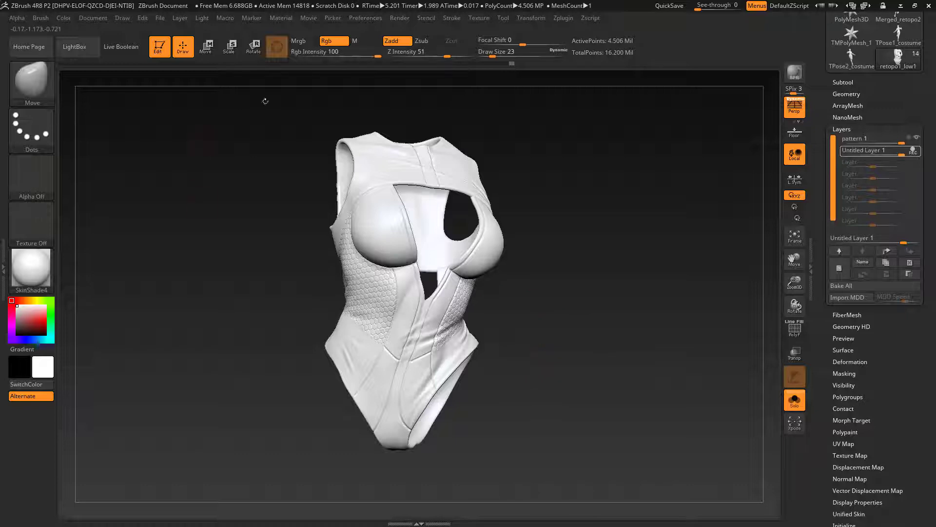
click(307, 42)
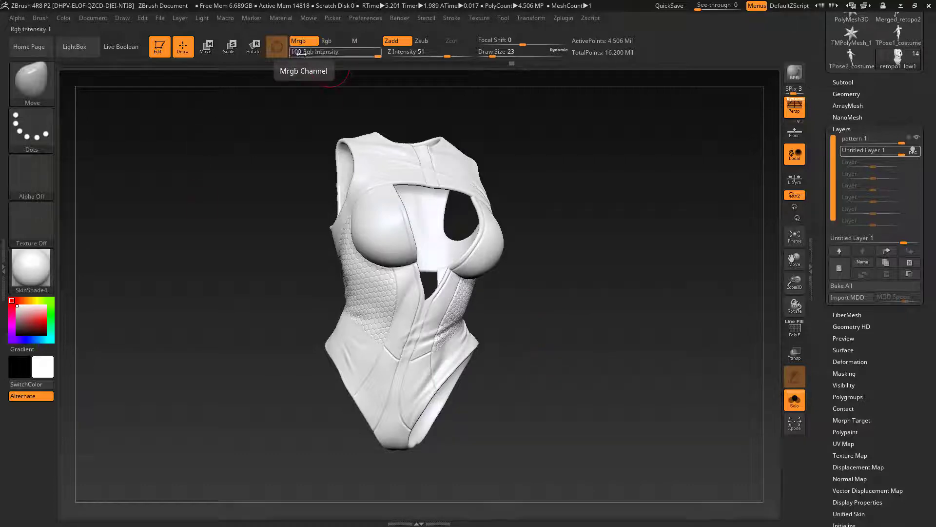
click(63, 18)
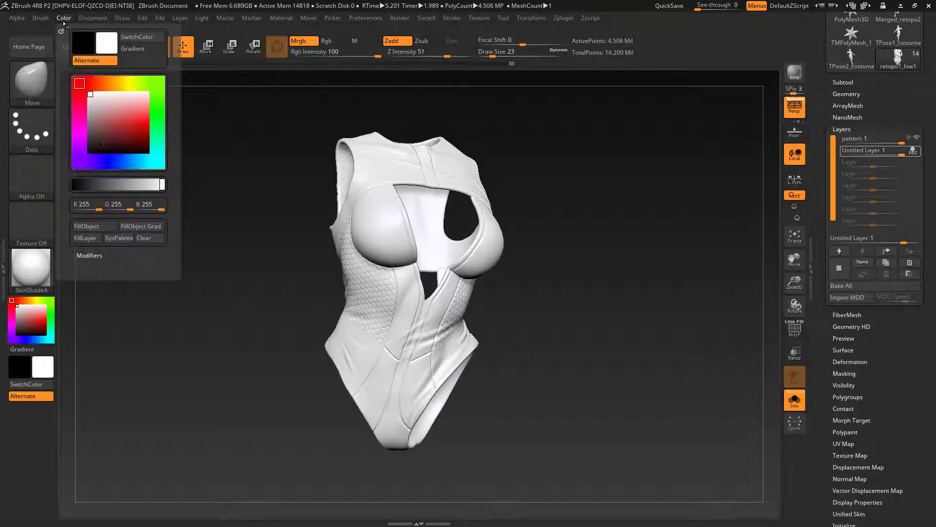
click(96, 227)
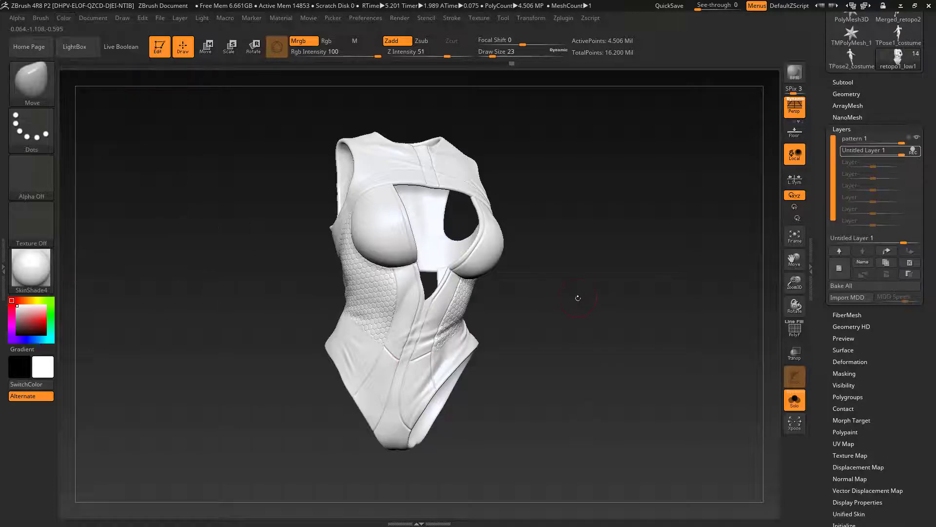
mouse_move(584, 296)
mouse_down()
mouse_move(617, 301)
mouse_move(576, 305)
mouse_move(598, 297)
mouse_move(573, 326)
mouse_up()
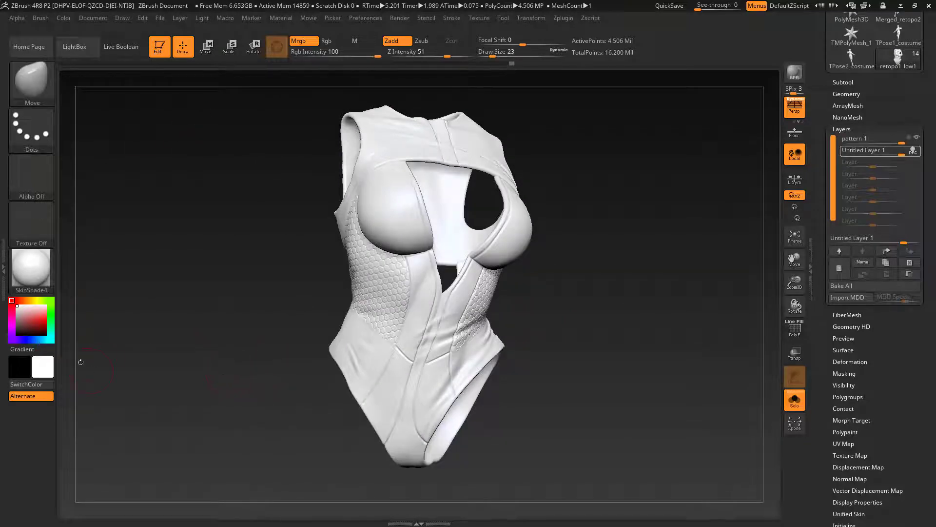
Step: Fill the bodysuit with dark blue (R 40, G 53, B 114) in Rgb mode and reduce Draw Size to 12
drag(32, 317, 7, 296)
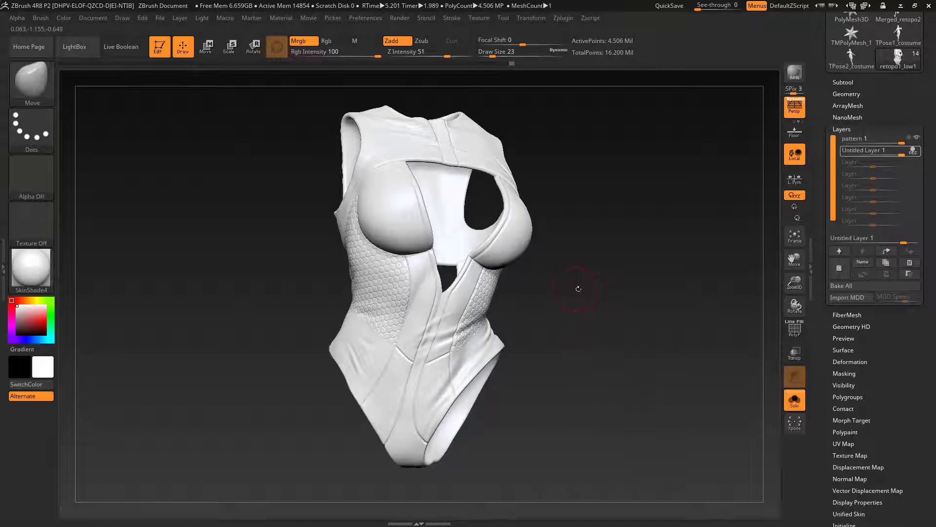
drag(579, 288, 578, 290)
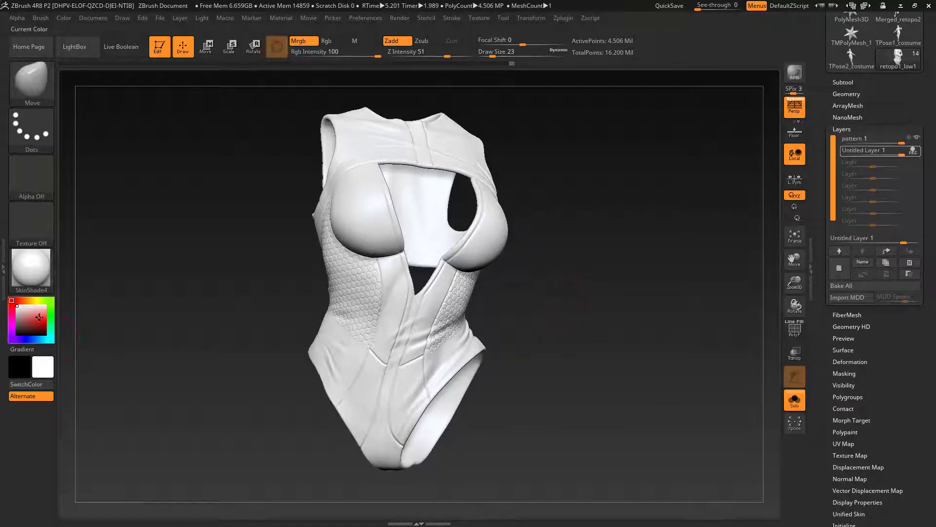
mouse_move(18, 308)
mouse_down()
mouse_move(29, 339)
mouse_move(26, 325)
mouse_move(36, 326)
mouse_up()
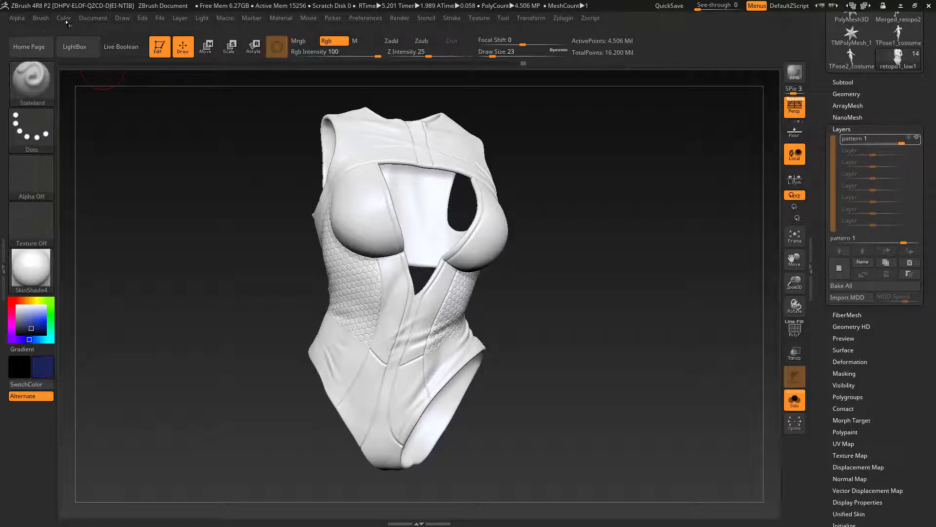
click(65, 19)
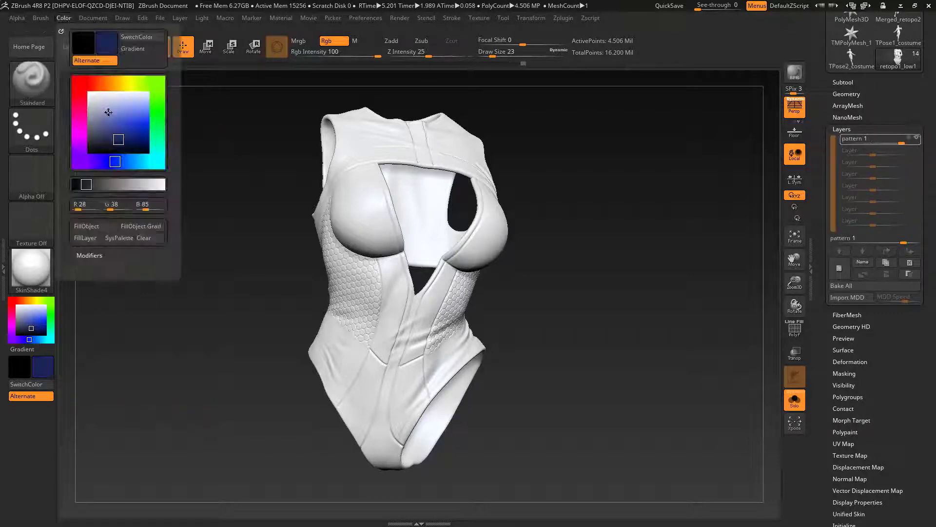
click(95, 227)
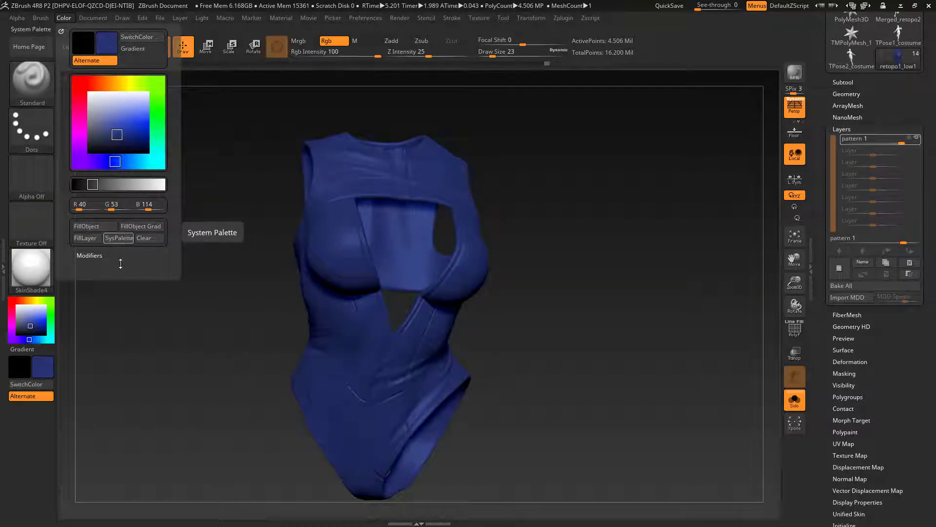
drag(212, 313, 214, 312)
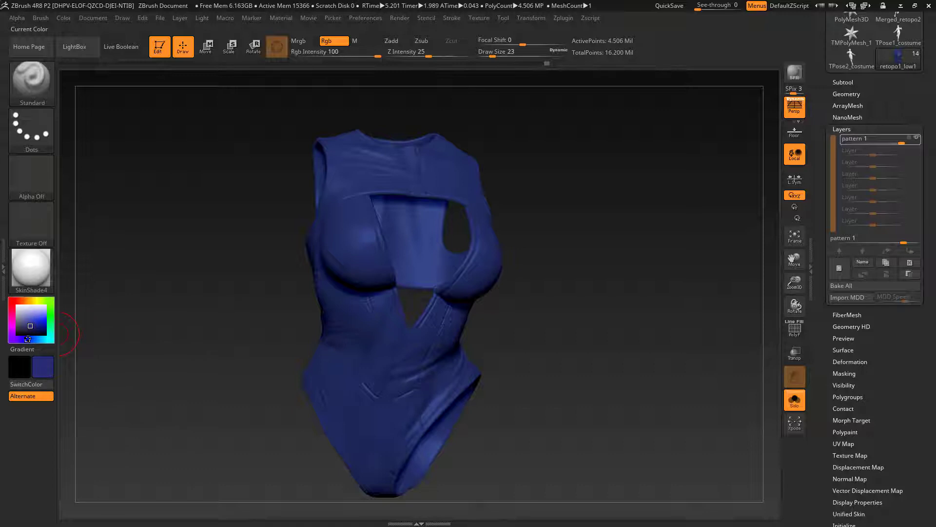
click(63, 18)
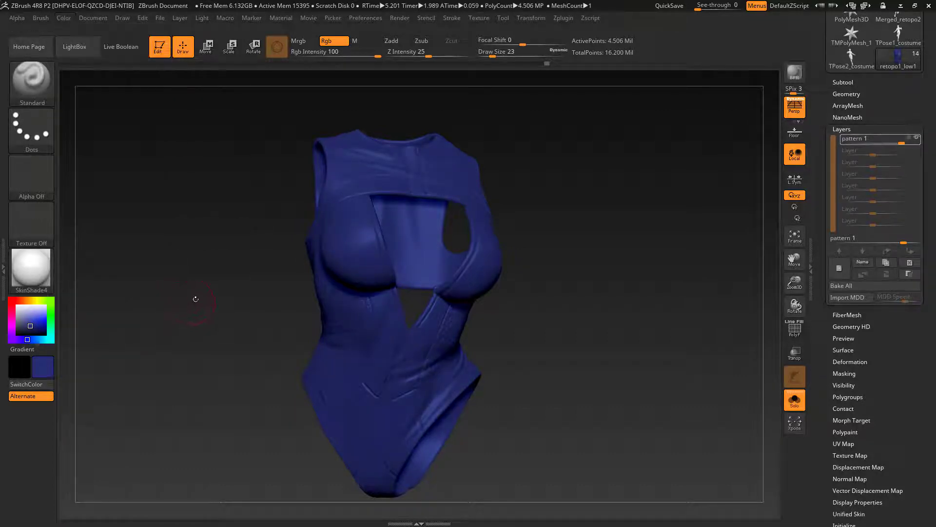
drag(197, 299, 238, 317)
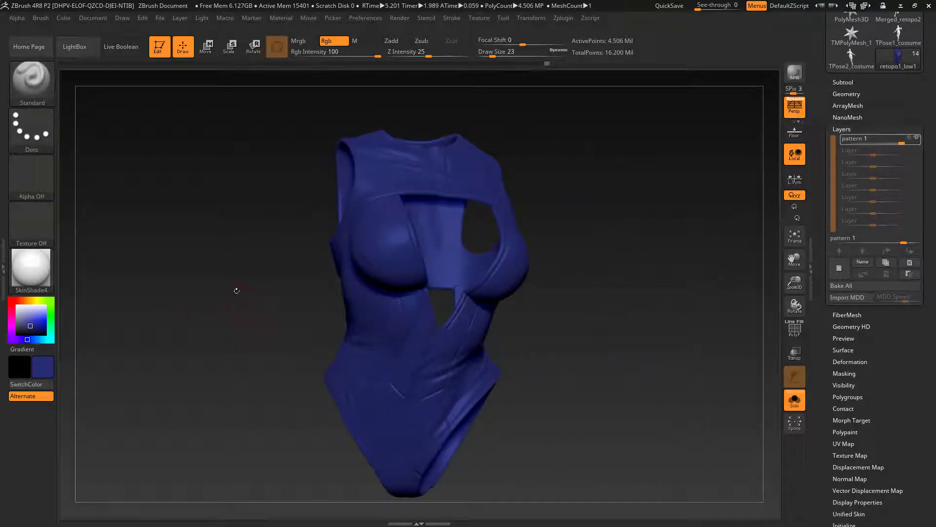
drag(233, 285, 231, 295)
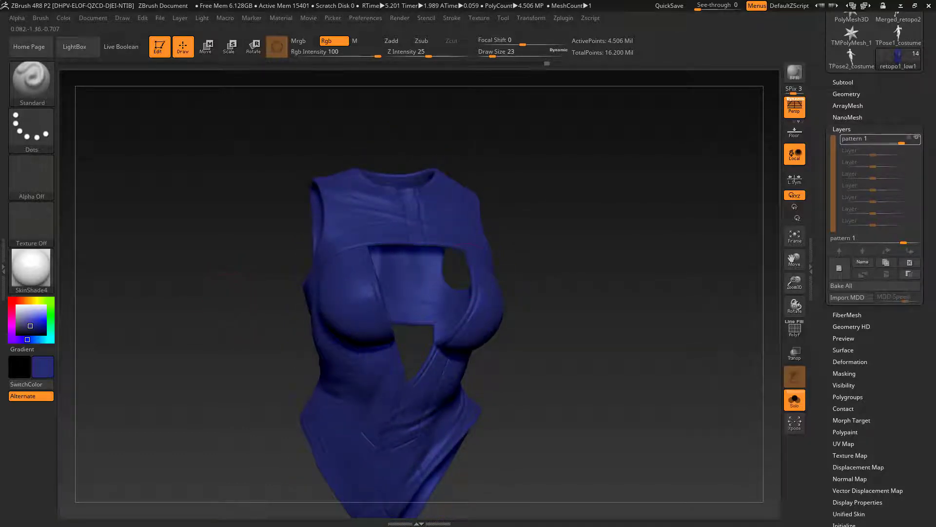
drag(418, 223, 414, 223)
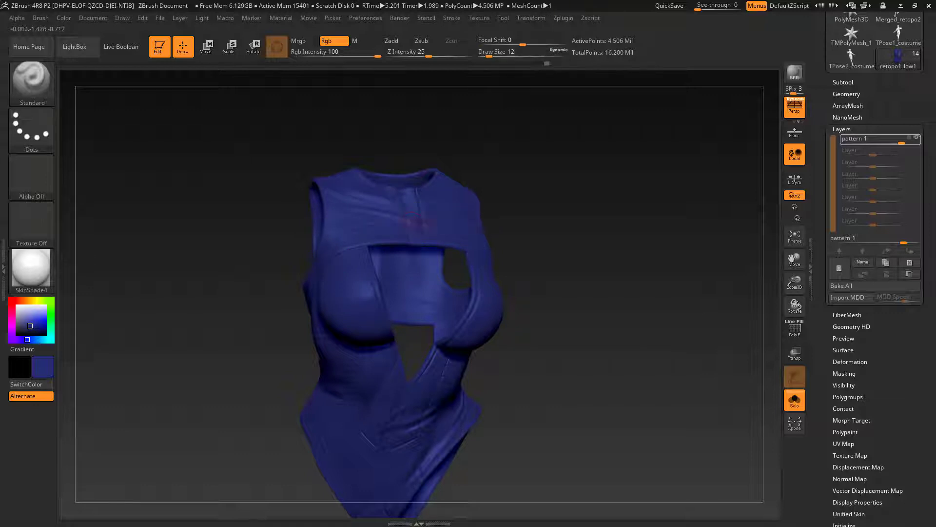
drag(603, 293, 608, 258)
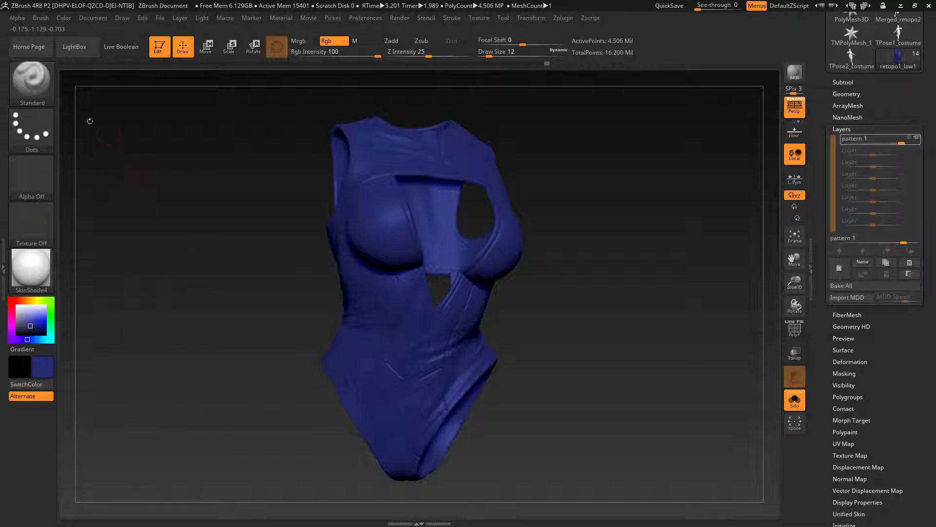
Step: Load the mask01 alpha and apply Mask By Alpha to the bodysuit with Intens 100 and Blend 100
click(16, 18)
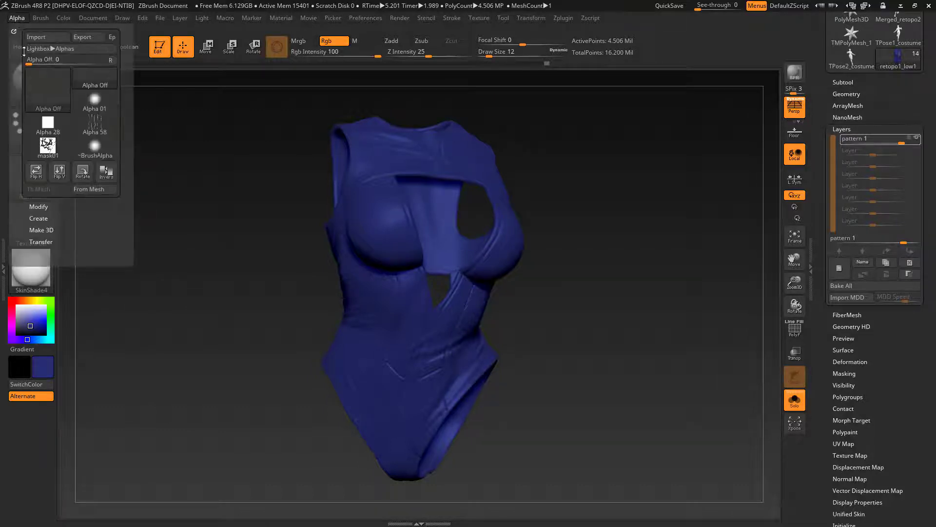
click(51, 152)
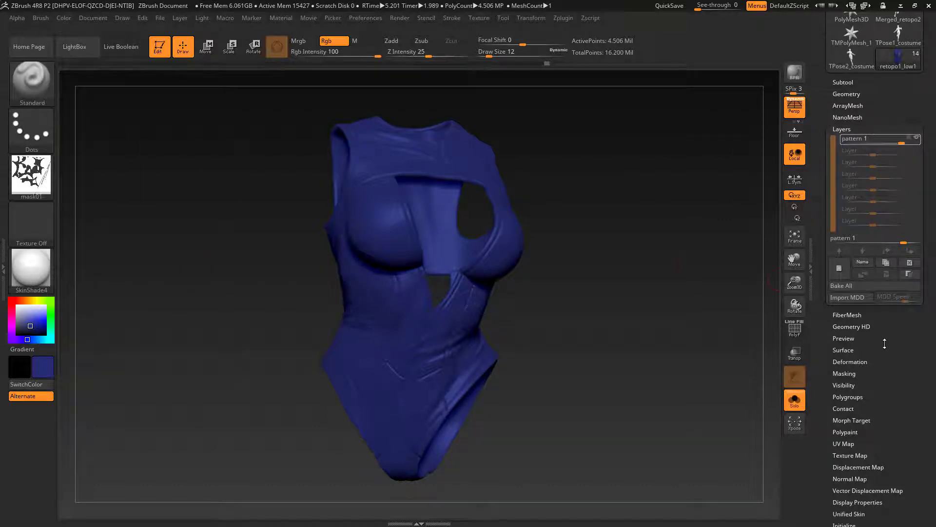
mouse_move(891, 347)
mouse_down()
mouse_move(890, 305)
mouse_move(889, 352)
mouse_up()
click(845, 307)
click(844, 316)
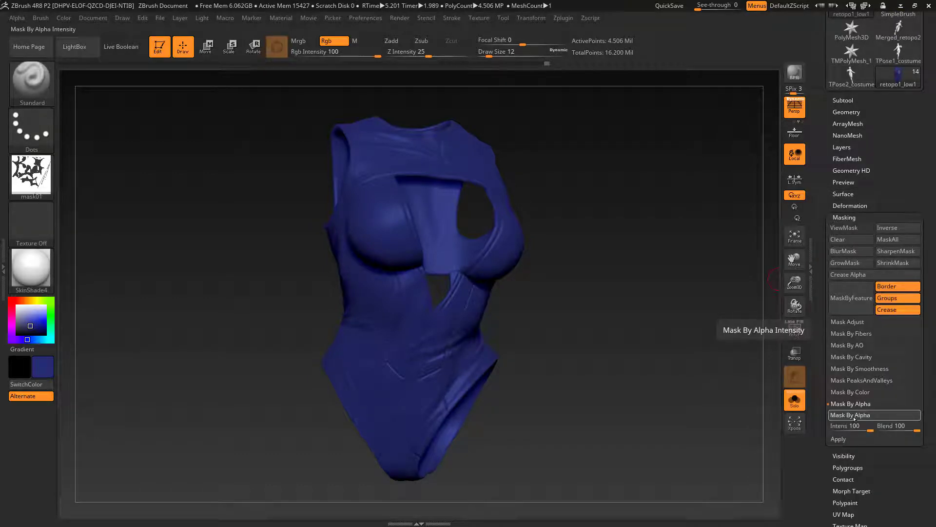
click(854, 418)
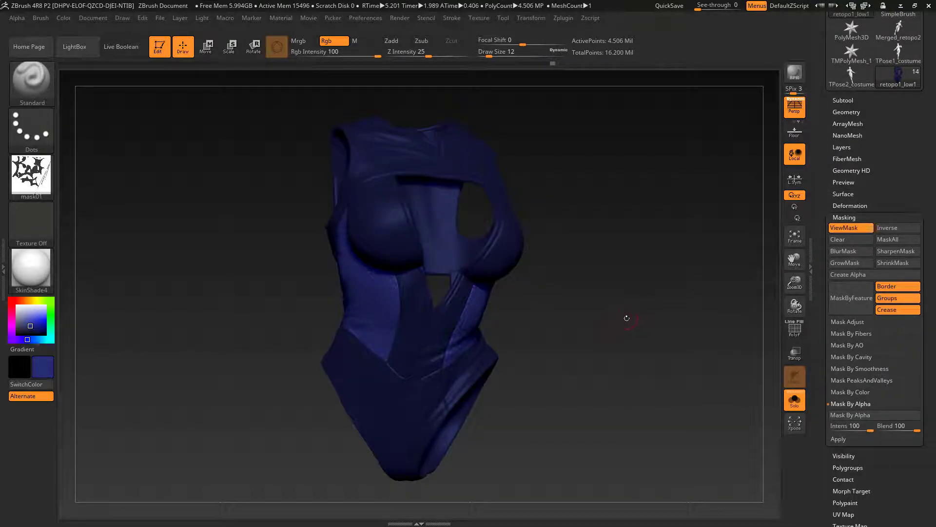
Step: Fill the bodysuit's unmasked side panels with black (R 0, G 0, B 0)
mouse_move(627, 318)
mouse_down()
mouse_move(648, 315)
mouse_move(622, 318)
mouse_up()
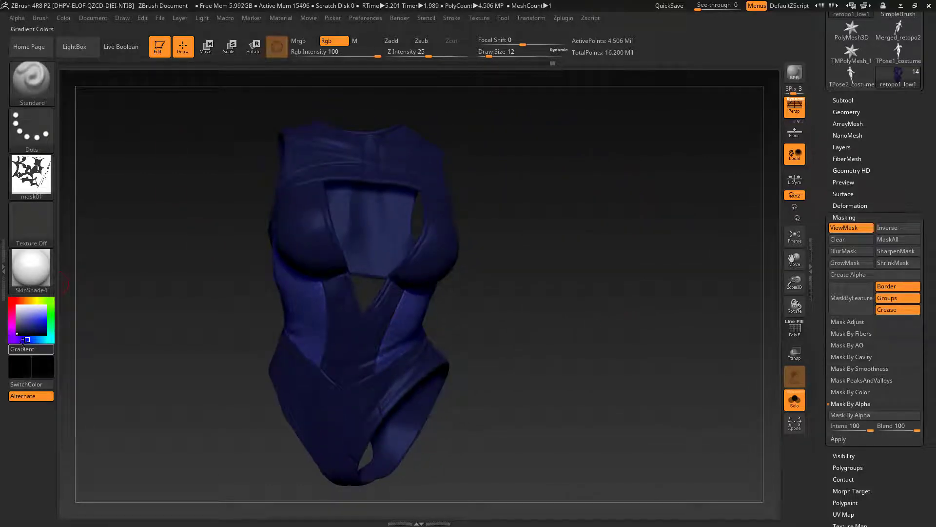
click(64, 18)
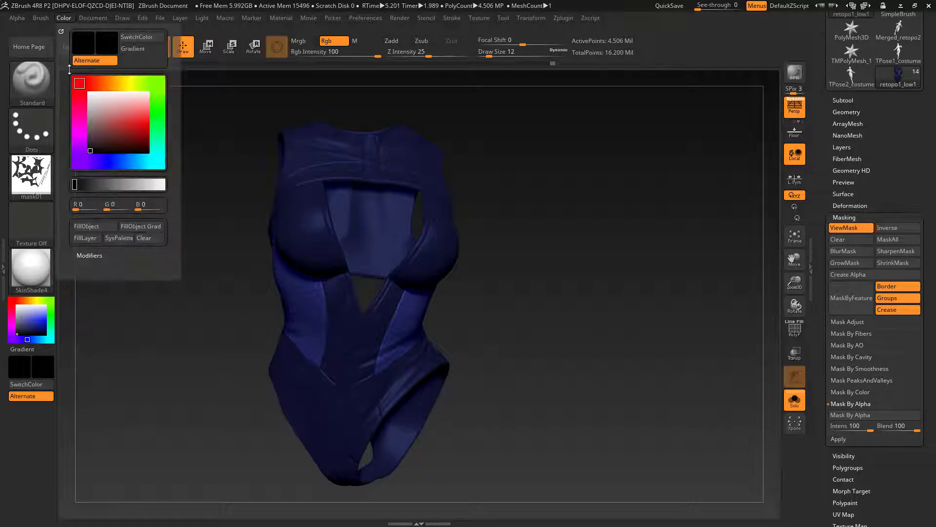
click(87, 226)
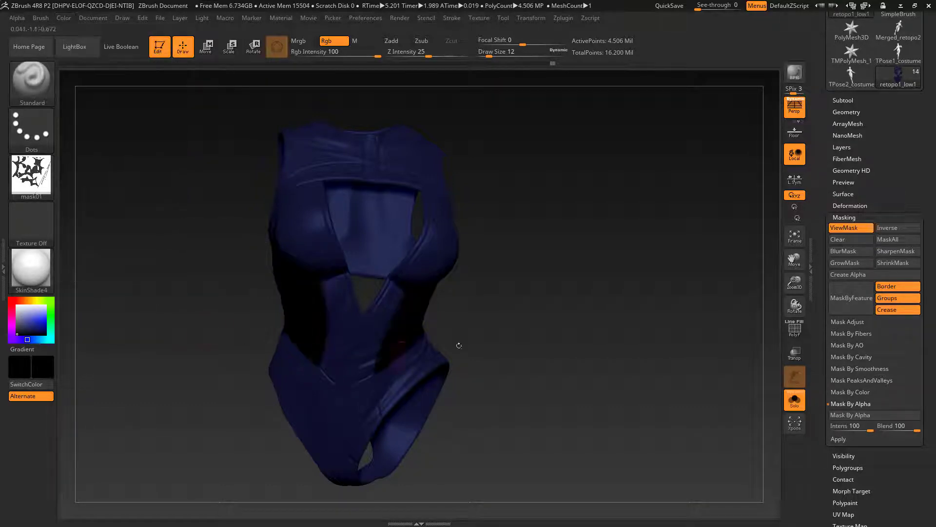
Step: Clear the bodysuit's mask and isolate its lower section around the hips and crotch
drag(459, 345, 530, 340)
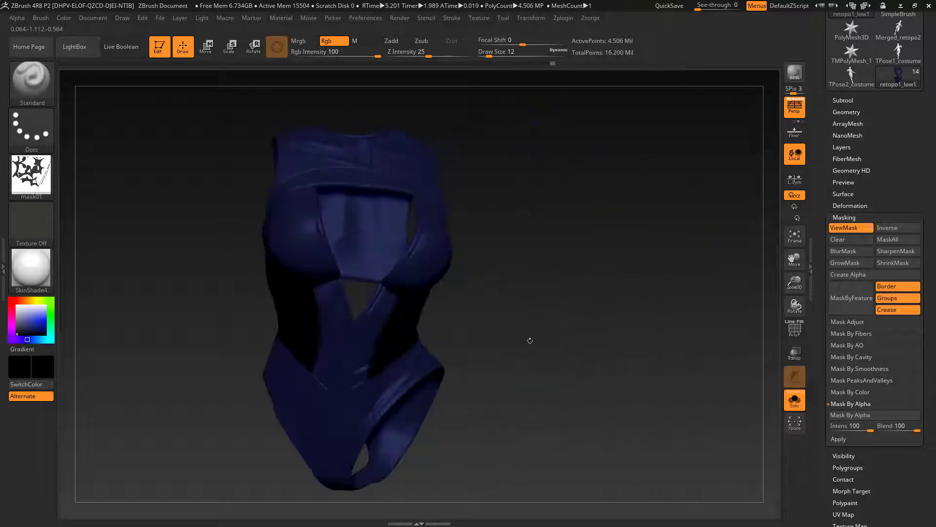
ctrl+drag(509, 303, 704, 387)
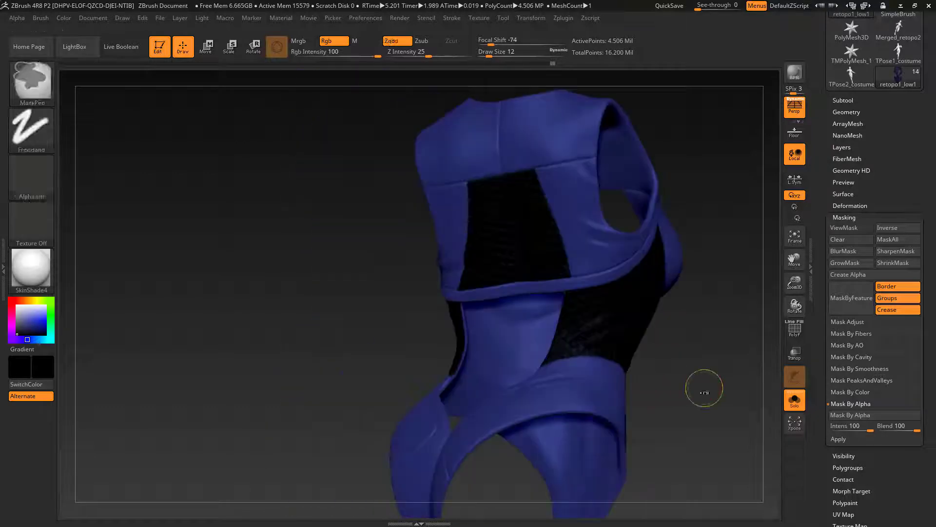
right_drag(704, 388, 360, 284)
ctrl+shift+click(493, 335)
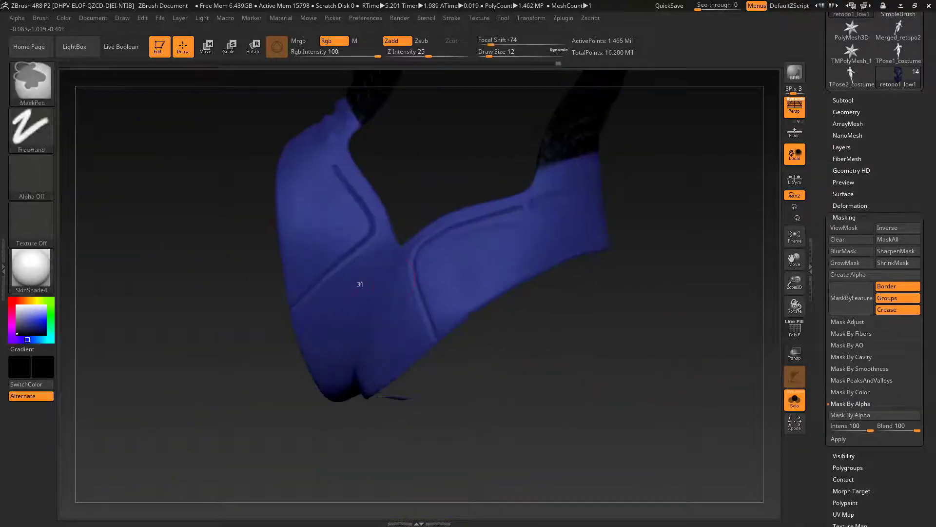
Step: Set Draw Size to 4 and mask the bodysuit's rear centre panel freehand with the MaskPen brush
key(s)
drag(361, 294, 357, 293)
right_drag(359, 294, 396, 288)
ctrl+drag(399, 231, 291, 333)
ctrl+right_drag(291, 332, 246, 378)
mouse_move(383, 307)
ctrl+mouse_down()
mouse_move(299, 425)
mouse_move(414, 254)
mouse_move(399, 439)
mouse_move(420, 293)
ctrl+mouse_up()
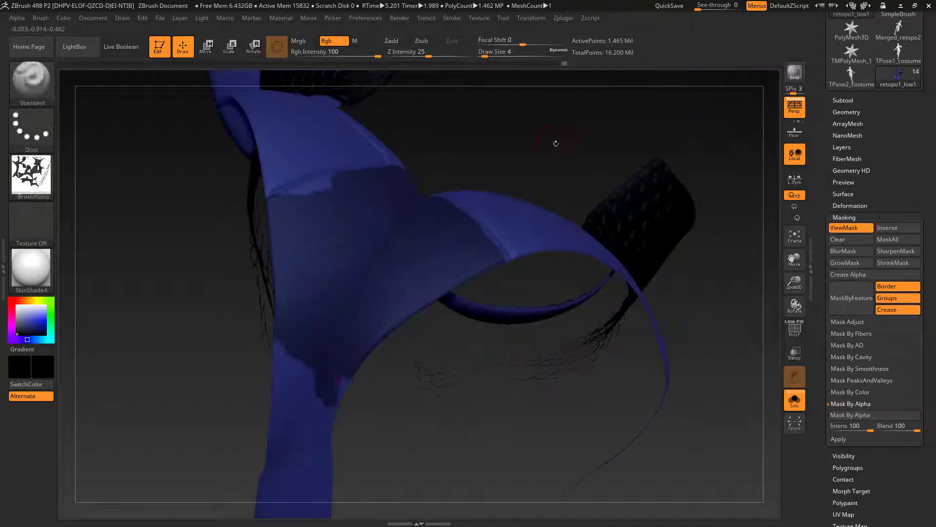
ctrl+shift+click(556, 143)
right_drag(556, 144, 361, 312)
ctrl+drag(322, 337, 346, 366)
mouse_move(346, 365)
right_down()
mouse_move(439, 336)
mouse_move(336, 351)
right_up()
ctrl+drag(331, 347, 341, 244)
mouse_move(342, 244)
right_down()
mouse_move(400, 293)
mouse_move(508, 313)
mouse_move(488, 371)
mouse_move(439, 273)
right_up()
Step: Show the whole bodysuit and extend the rear mask up along the edge bands around the lower back
mouse_move(378, 196)
ctrl+mouse_down()
mouse_move(384, 220)
mouse_move(486, 320)
ctrl+mouse_up()
mouse_move(388, 236)
ctrl+mouse_down()
mouse_move(450, 312)
mouse_move(421, 275)
ctrl+mouse_up()
right_drag(420, 275, 439, 336)
mouse_move(439, 307)
ctrl+mouse_down()
mouse_move(368, 438)
mouse_move(428, 292)
ctrl+mouse_up()
right_drag(428, 293, 371, 234)
mouse_move(391, 229)
ctrl+mouse_down()
mouse_move(556, 117)
mouse_move(414, 290)
mouse_move(448, 350)
ctrl+mouse_up()
drag(561, 366, 556, 454)
ctrl+drag(556, 193, 461, 269)
mouse_move(647, 351)
mouse_down()
mouse_move(620, 356)
mouse_move(634, 390)
mouse_up()
mouse_move(451, 18)
ctrl+click(478, 201)
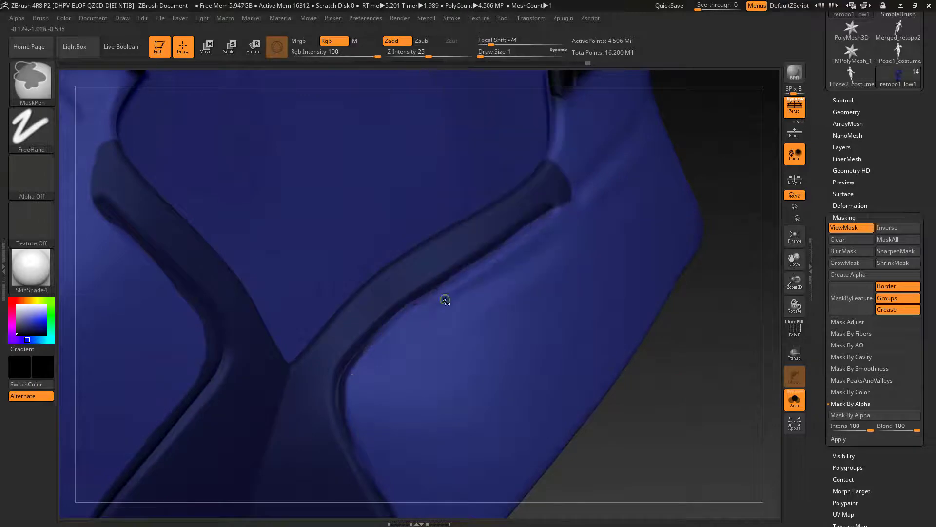
Step: Refine the outer edges of the lower-back band's mask at Draw Size 1
mouse_move(445, 300)
right_down()
mouse_move(423, 301)
mouse_move(571, 301)
mouse_move(551, 309)
right_up()
ctrl+alt+drag(386, 324, 362, 392)
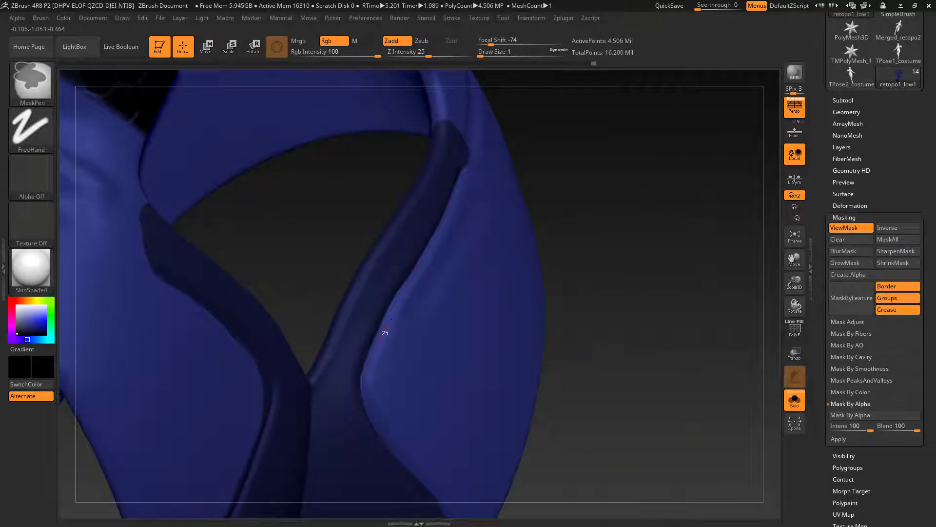
alt+right_drag(391, 319, 390, 181)
ctrl+alt+drag(411, 342, 449, 399)
Step: Mask along the seams on both sides of the front centre strip at Draw Size 1
mouse_move(449, 399)
right_down()
mouse_move(409, 339)
mouse_move(627, 435)
mouse_move(211, 196)
mouse_move(238, 326)
right_up()
mouse_move(201, 455)
right_down()
mouse_move(274, 226)
mouse_move(420, 298)
mouse_move(639, 366)
mouse_move(428, 406)
mouse_move(343, 245)
right_up()
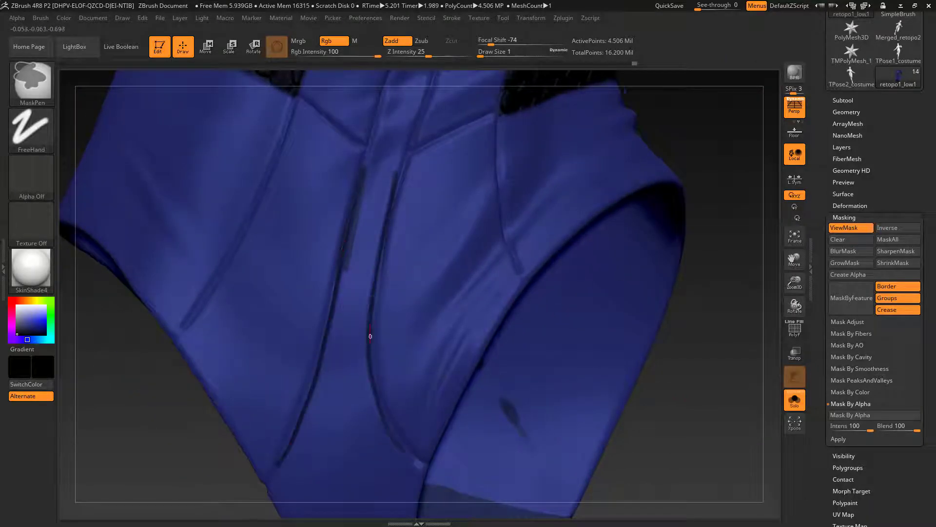
ctrl+drag(370, 336, 423, 463)
right_drag(423, 464, 364, 264)
ctrl+drag(364, 263, 422, 376)
Step: Mask the underside of the crotch with rectangular selections using the DragRect stroke
ctrl+click(32, 128)
ctrl+click(124, 117)
right_drag(423, 376, 445, 357)
ctrl+drag(446, 356, 301, 486)
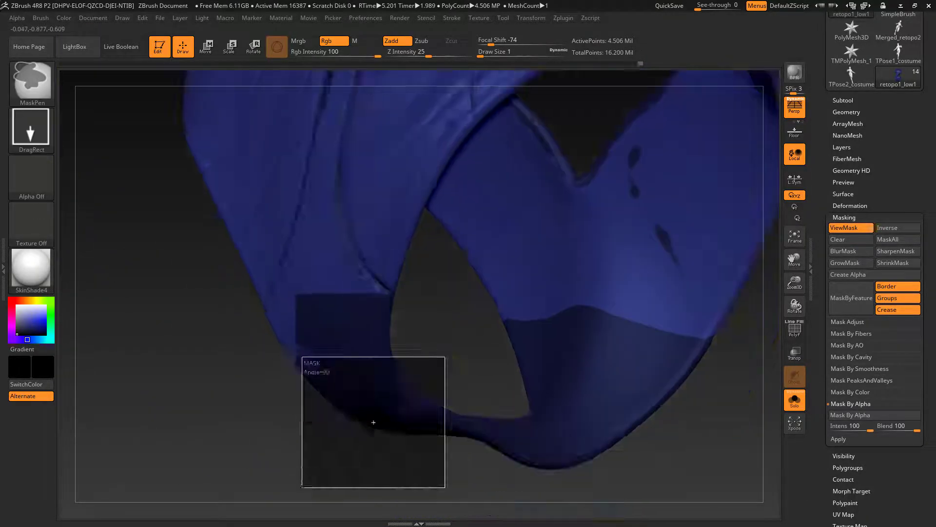
right_drag(302, 486, 254, 293)
ctrl+drag(244, 303, 317, 376)
right_drag(318, 376, 361, 341)
Step: Restore the FreeHand stroke with Alpha Off and mask the lower end of the front strip along its seams
ctrl+click(31, 178)
ctrl+click(32, 129)
ctrl+click(168, 117)
ctrl+drag(360, 347, 345, 376)
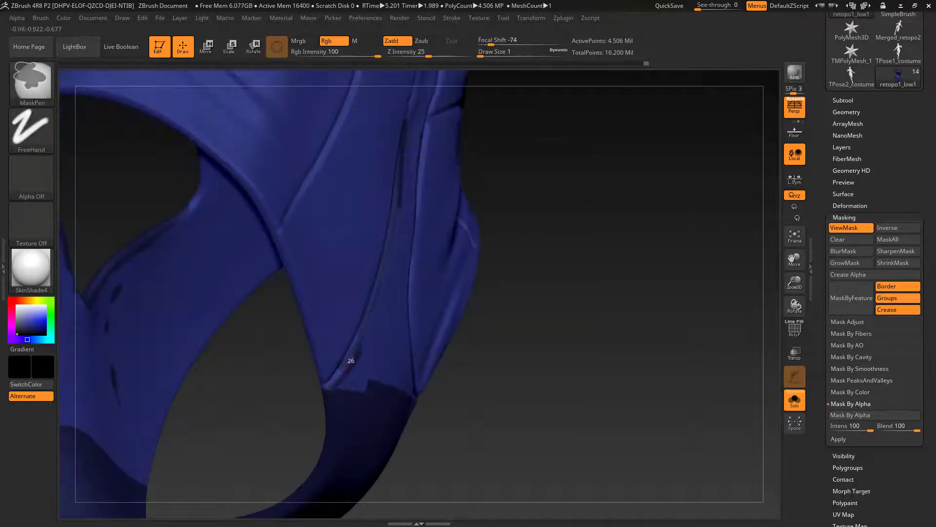
mouse_move(345, 376)
right_down()
mouse_move(390, 312)
mouse_move(336, 274)
mouse_move(389, 385)
right_up()
ctrl+drag(389, 385, 423, 423)
right_drag(423, 422, 217, 406)
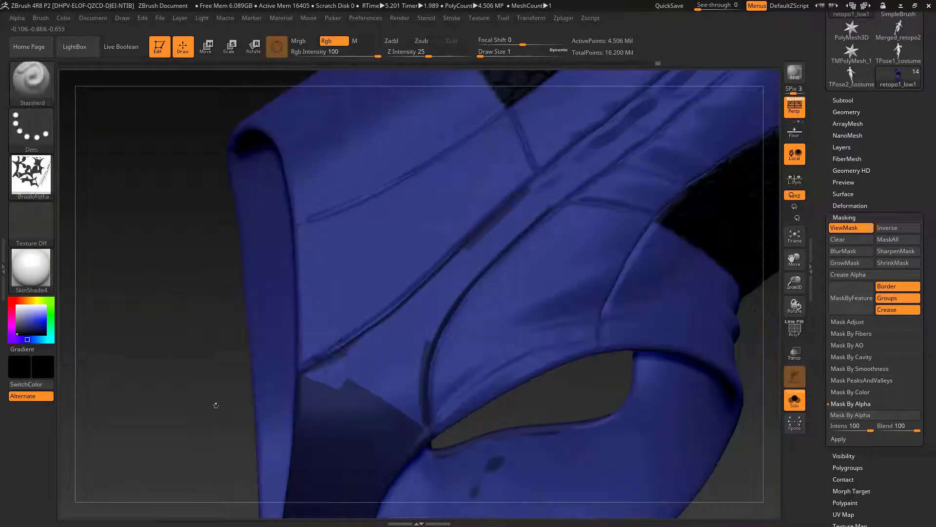
Step: Undo the last mask stroke, set Draw Size to 2 and mask the lower interior of the front centre strip
ctrl+drag(359, 378, 540, 186)
key(ctrl+z)
key(s)
click(364, 373)
mouse_move(355, 375)
ctrl+mouse_down()
mouse_move(525, 221)
mouse_move(421, 432)
ctrl+mouse_up()
mouse_move(371, 417)
right_down()
mouse_move(314, 379)
mouse_move(369, 382)
mouse_move(355, 364)
right_up()
ctrl+drag(374, 340, 550, 187)
right_drag(550, 186, 331, 374)
ctrl+drag(341, 358, 493, 220)
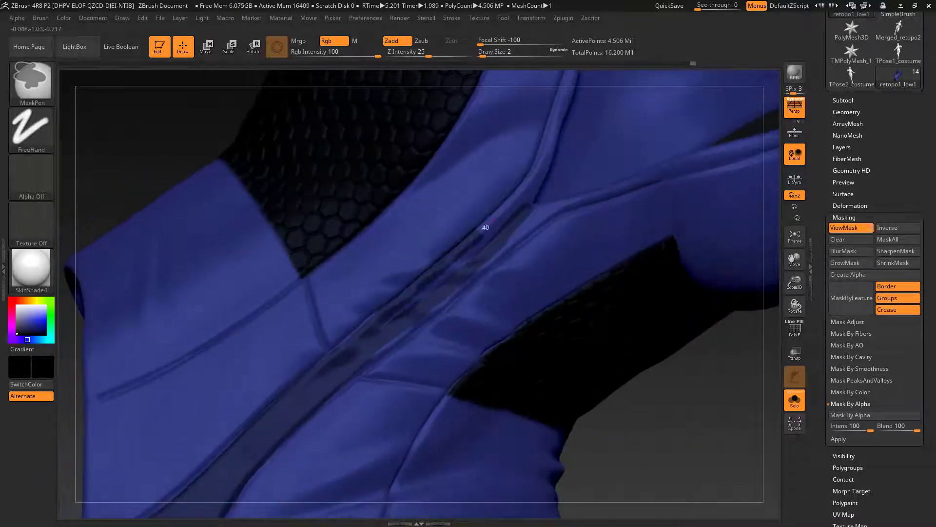
Step: Extend the front strip's mask upward to the V-shaped split below the chest
ctrl+drag(480, 269, 550, 213)
mouse_move(550, 214)
right_down()
mouse_move(615, 283)
mouse_move(667, 361)
right_up()
ctrl+drag(341, 322, 229, 413)
ctrl+drag(426, 248, 507, 191)
right_drag(507, 191, 614, 234)
mouse_move(225, 447)
ctrl+right_down()
mouse_move(640, 393)
mouse_move(544, 322)
ctrl+right_up()
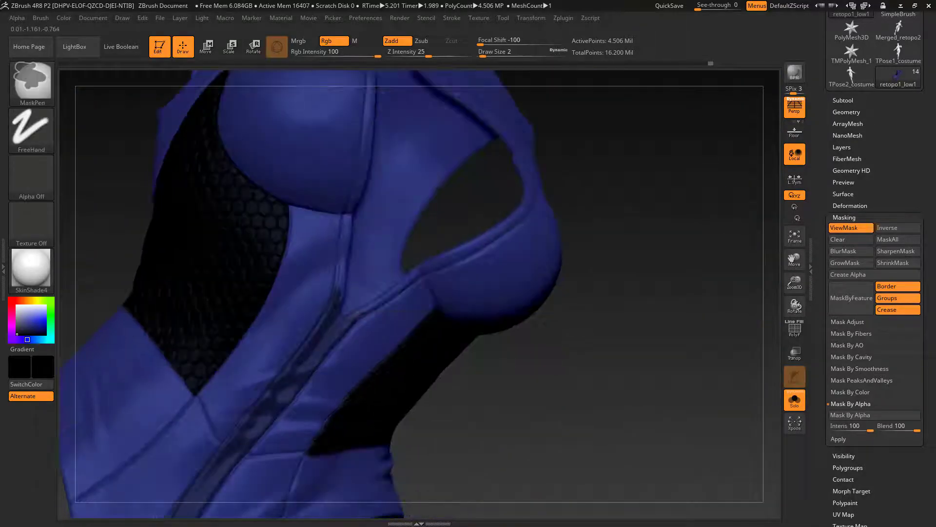
Step: Mask the trim of the chest cutout on the figure's left side, following the seam up to the yoke
ctrl+right_drag(528, 201, 376, 309)
ctrl+drag(376, 309, 655, 188)
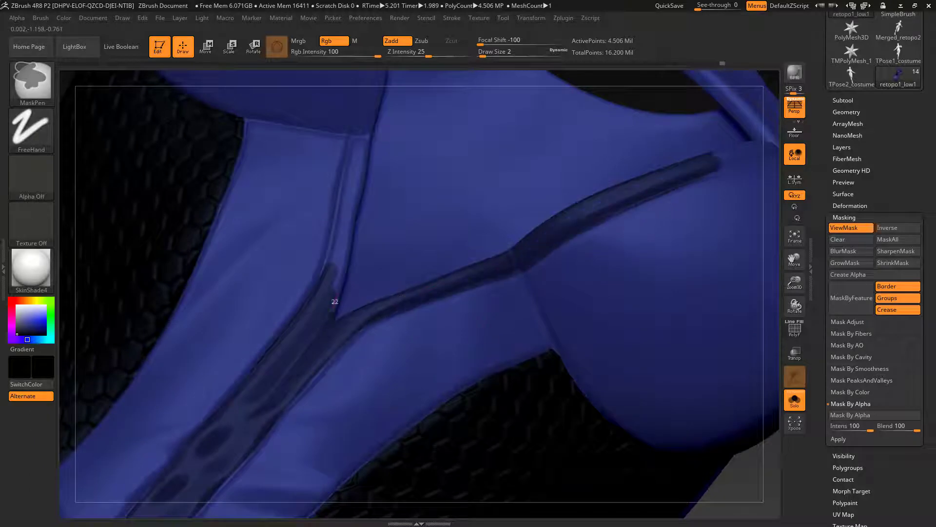
right_drag(335, 302, 512, 233)
right_drag(387, 328, 559, 249)
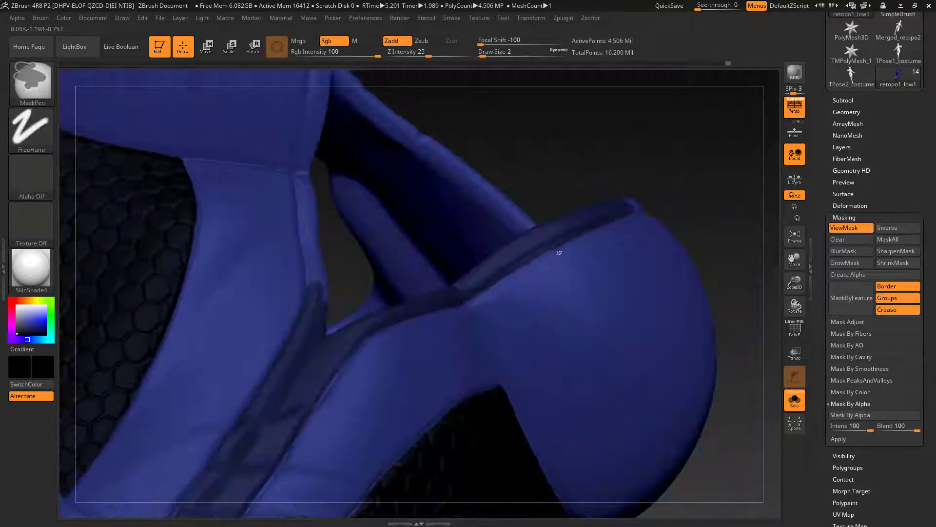
mouse_move(481, 289)
right_down()
mouse_move(397, 339)
mouse_move(458, 328)
right_up()
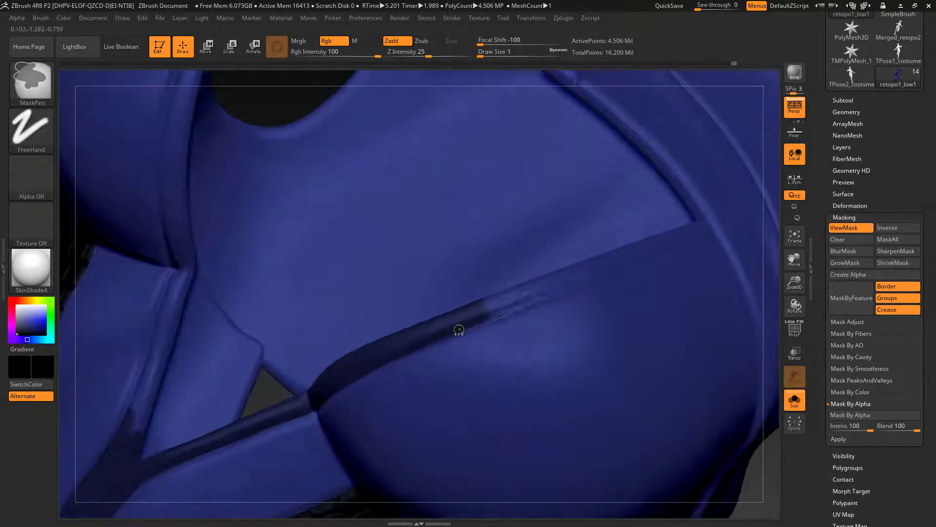
ctrl+drag(458, 329, 697, 235)
right_drag(775, 139, 512, 274)
ctrl+drag(420, 318, 608, 304)
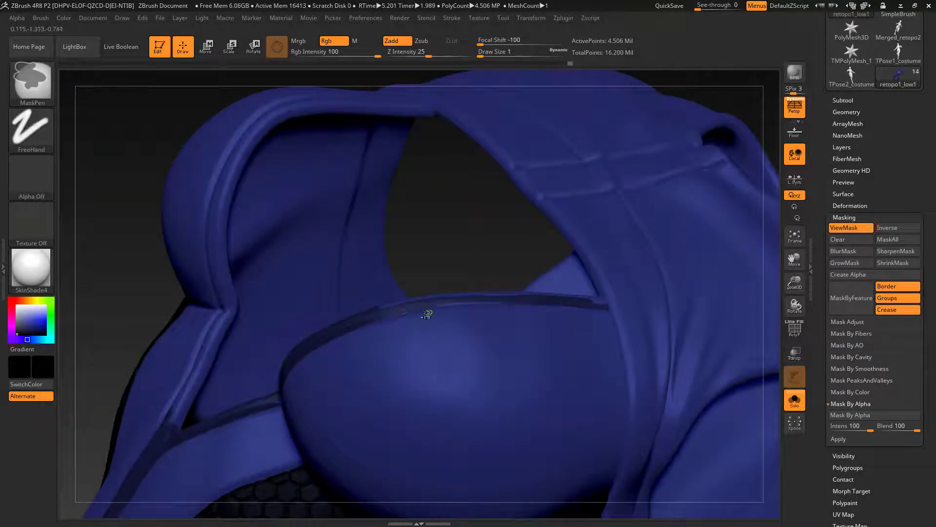
right_drag(608, 304, 439, 312)
Step: Fill the mask gaps where both chest trims meet the front strip, using Draw Sizes 2 and 1
ctrl+drag(353, 322, 406, 225)
right_drag(142, 369, 302, 292)
ctrl+drag(408, 219, 391, 317)
mouse_move(391, 317)
right_down()
mouse_move(408, 239)
mouse_move(429, 222)
right_up()
mouse_move(435, 220)
ctrl+mouse_down()
mouse_move(199, 335)
mouse_move(304, 298)
ctrl+mouse_up()
mouse_move(304, 298)
right_down()
mouse_move(361, 273)
mouse_move(176, 284)
mouse_move(253, 345)
mouse_move(262, 326)
right_up()
mouse_move(379, 340)
right_down()
mouse_move(584, 347)
mouse_move(468, 337)
right_up()
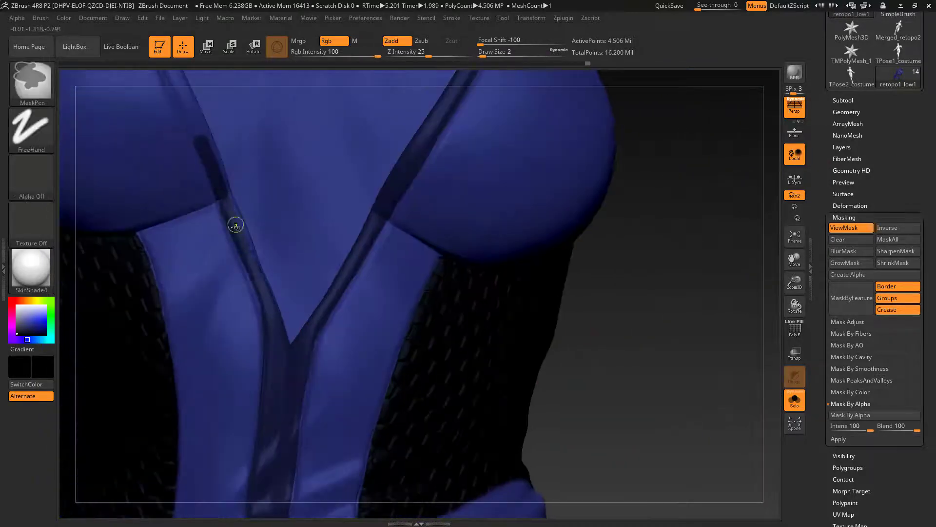
right_drag(253, 434, 296, 350)
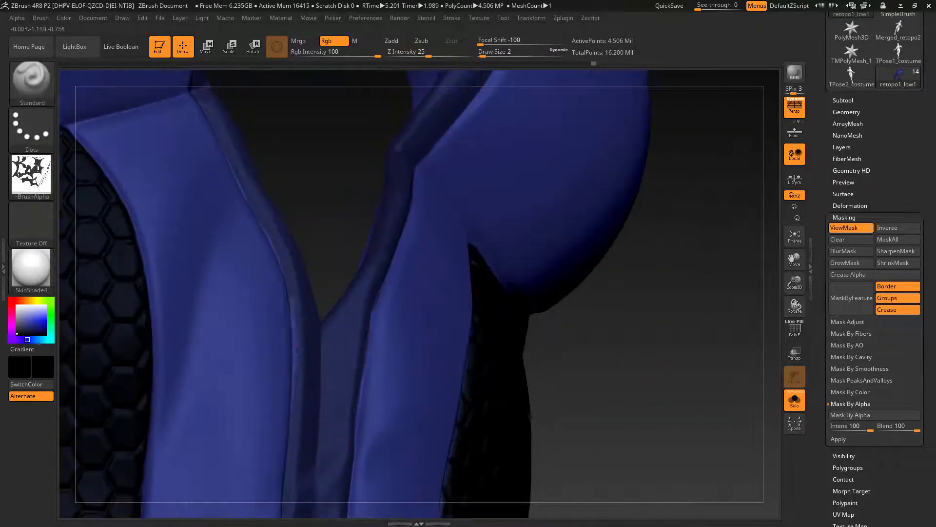
ctrl+drag(293, 288, 241, 182)
right_drag(240, 182, 238, 145)
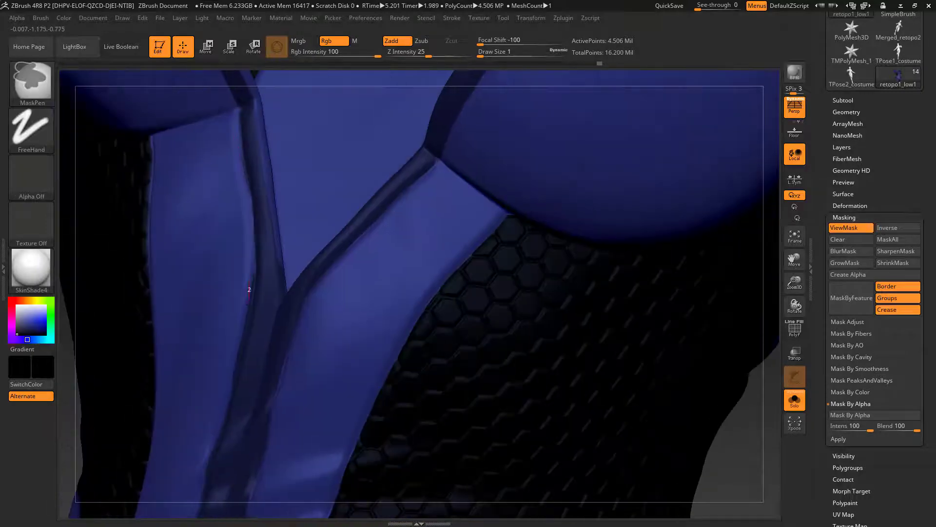
Step: Mask the trim of the chest cutout on the figure's right side up to the yoke
mouse_move(739, 476)
right_down()
mouse_move(698, 366)
mouse_move(649, 351)
right_up()
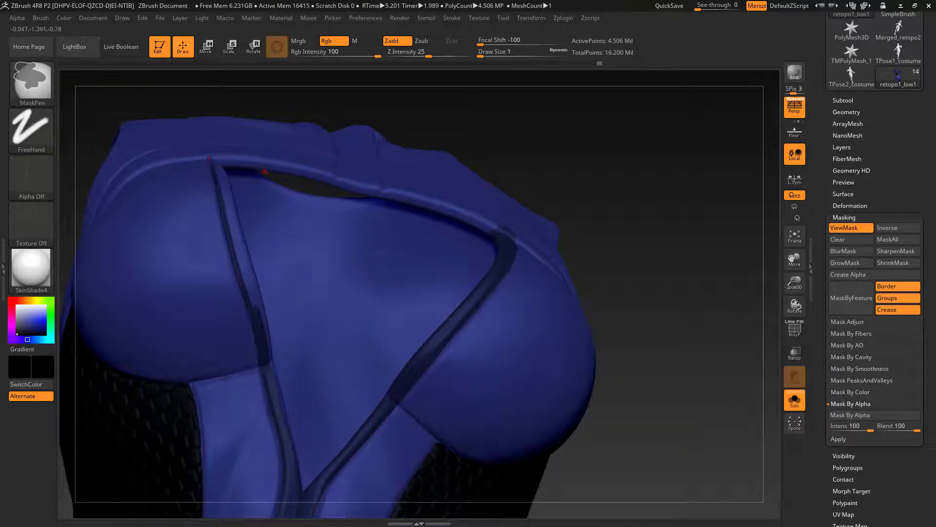
right_drag(265, 171, 225, 209)
ctrl+drag(224, 209, 262, 349)
drag(234, 236, 237, 236)
mouse_move(236, 236)
right_down()
mouse_move(302, 195)
mouse_move(336, 142)
right_up()
mouse_move(337, 142)
ctrl+mouse_down()
mouse_move(307, 433)
mouse_move(341, 470)
ctrl+mouse_up()
right_drag(342, 471, 380, 391)
ctrl+drag(298, 270, 294, 441)
right_drag(293, 442, 305, 293)
ctrl+drag(304, 293, 286, 335)
mouse_move(286, 335)
right_down()
mouse_move(715, 351)
mouse_move(673, 312)
right_up()
ctrl+drag(343, 149, 315, 264)
mouse_move(315, 264)
right_down()
mouse_move(381, 371)
mouse_move(221, 264)
right_up()
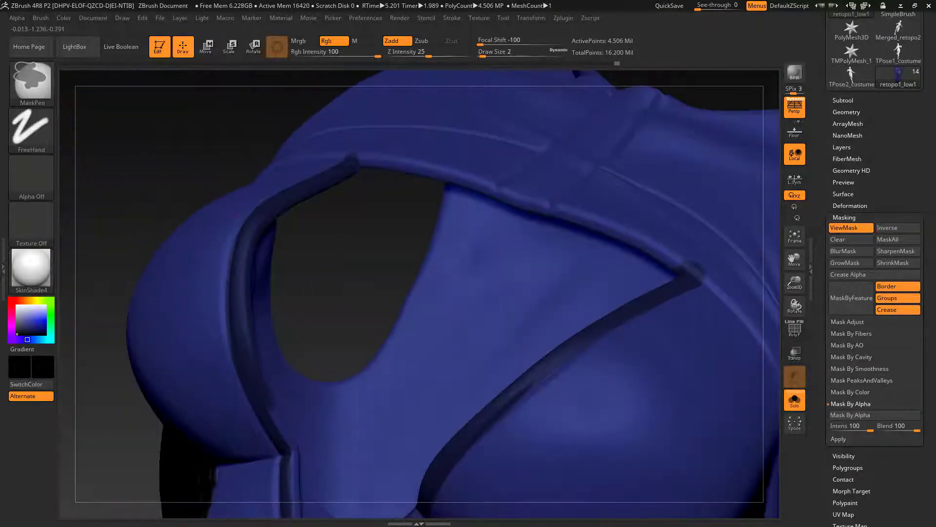
Step: Even out the mask along the inner and outer edges of the chest cutout trims at Draw Size 2
ctrl+drag(236, 215, 290, 454)
right_drag(290, 455, 269, 284)
ctrl+drag(269, 285, 268, 412)
mouse_move(268, 412)
right_down()
mouse_move(343, 121)
mouse_move(382, 148)
mouse_move(229, 310)
mouse_move(292, 347)
right_up()
ctrl+drag(293, 347, 341, 337)
mouse_move(342, 336)
right_down()
mouse_move(239, 338)
mouse_move(302, 293)
mouse_move(537, 466)
mouse_move(592, 337)
mouse_move(429, 254)
right_up()
Step: Clean up the front strip's mask edges, using the Flat Color material to check them before restoring SkinShade4
click(31, 269)
click(94, 425)
mouse_move(429, 253)
ctrl+mouse_down()
mouse_move(440, 290)
mouse_move(425, 228)
ctrl+mouse_up()
mouse_move(425, 228)
right_down()
mouse_move(408, 273)
mouse_move(579, 385)
mouse_move(388, 271)
mouse_move(679, 289)
mouse_move(329, 237)
right_up()
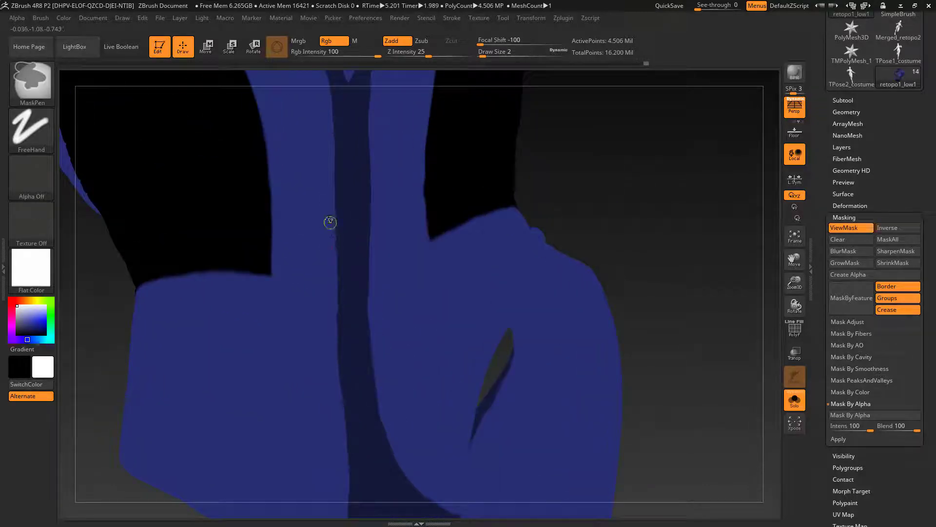
ctrl+drag(343, 269, 344, 280)
drag(629, 287, 678, 287)
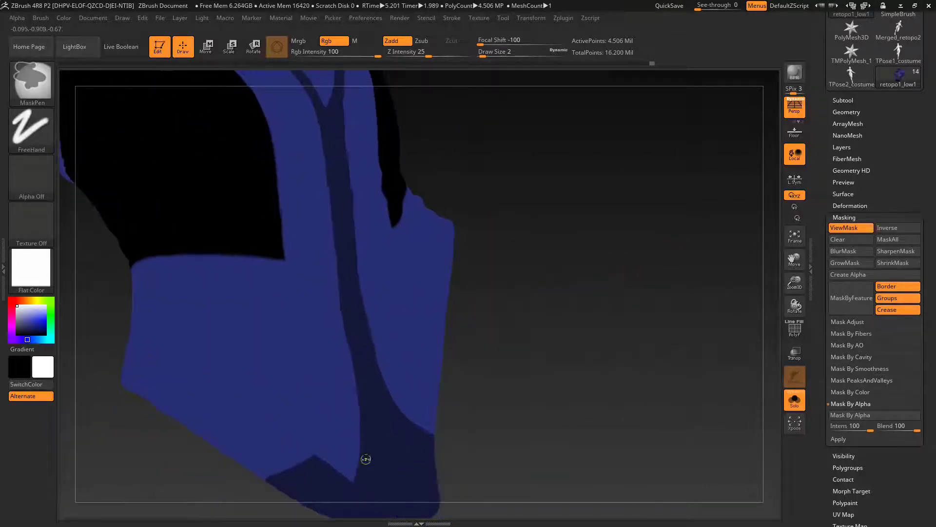
mouse_move(575, 420)
mouse_down()
mouse_move(646, 357)
mouse_move(629, 312)
mouse_up()
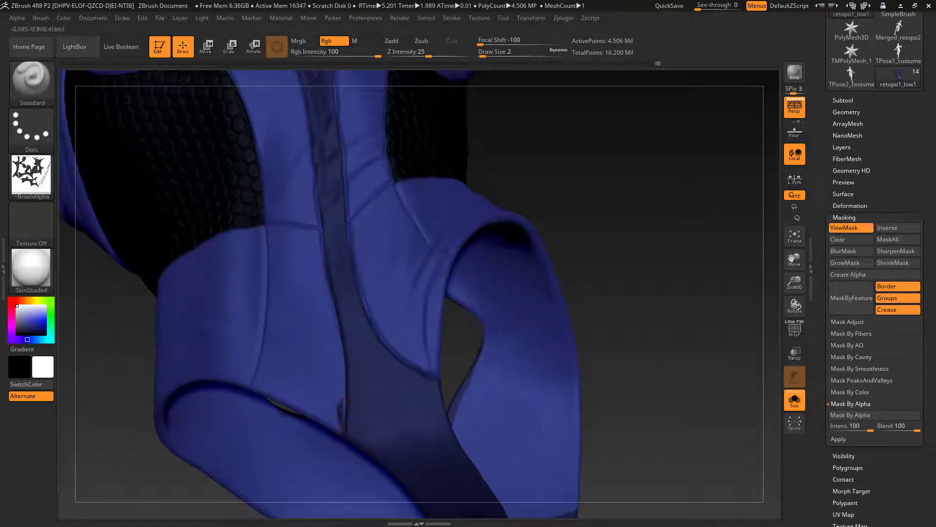
ctrl+drag(343, 425, 343, 385)
Step: Invert the mask and fill the bodysuit's front strip, chest trim and inner surfaces with black
mouse_move(629, 312)
mouse_down()
mouse_move(585, 293)
mouse_move(629, 332)
mouse_move(644, 371)
mouse_move(575, 351)
mouse_move(590, 303)
mouse_move(598, 132)
mouse_move(590, 362)
mouse_move(587, 308)
mouse_move(584, 351)
mouse_up()
ctrl+click(583, 351)
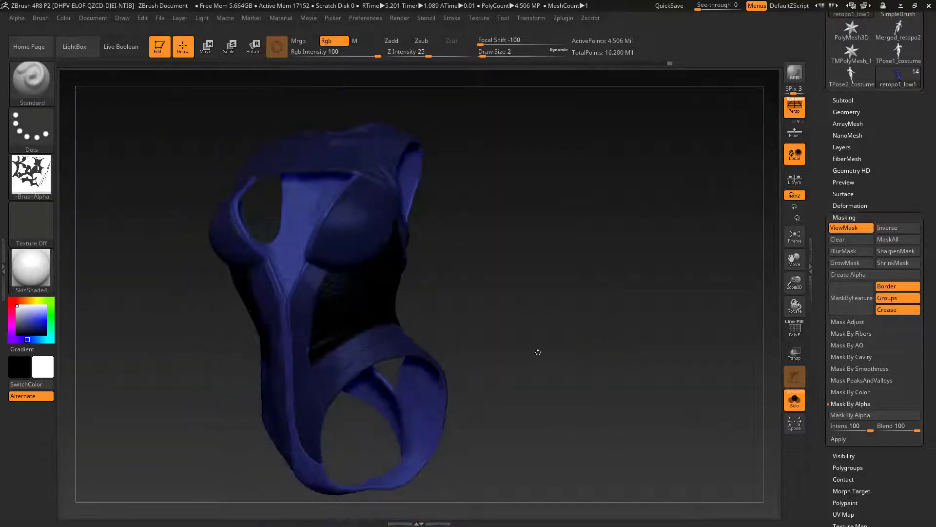
click(17, 334)
mouse_move(64, 18)
click(98, 230)
Step: Clear the mask, hide part of the bodysuit and paint the remaining blue inner edges black
ctrl+drag(585, 312, 614, 347)
mouse_move(614, 341)
mouse_down()
mouse_move(634, 312)
mouse_move(702, 288)
mouse_move(362, 244)
mouse_move(376, 241)
mouse_move(388, 219)
mouse_move(381, 147)
mouse_up()
ctrl+shift+click(297, 180)
ctrl+shift+click(297, 179)
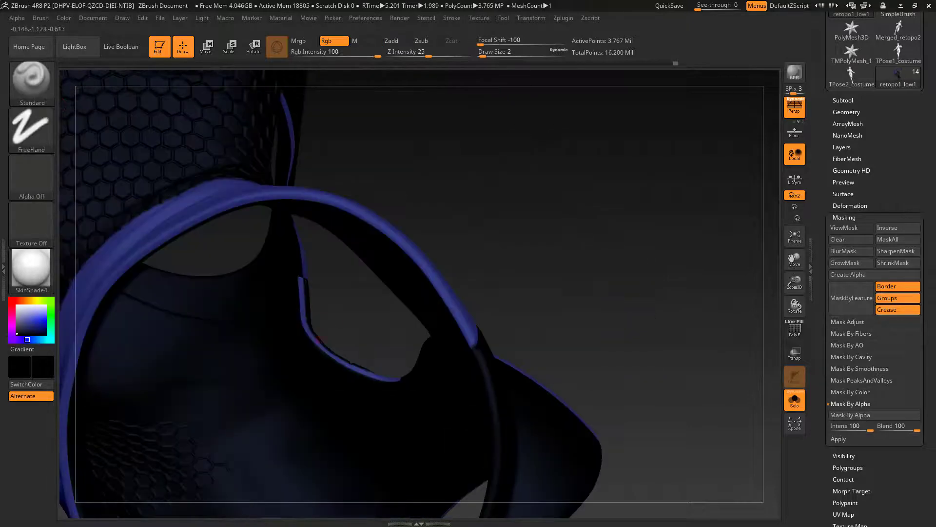
drag(610, 204, 672, 323)
ctrl+shift+click(634, 273)
click(795, 400)
drag(740, 395, 693, 391)
click(795, 400)
mouse_move(707, 337)
alt+mouse_down()
mouse_move(686, 366)
mouse_move(622, 343)
mouse_move(560, 393)
mouse_move(547, 386)
alt+mouse_up()
Step: Isolate the bodysuit's upper chest section and paint its vertical centre strip black
ctrl+shift+click(385, 302)
alt+drag(585, 293, 600, 371)
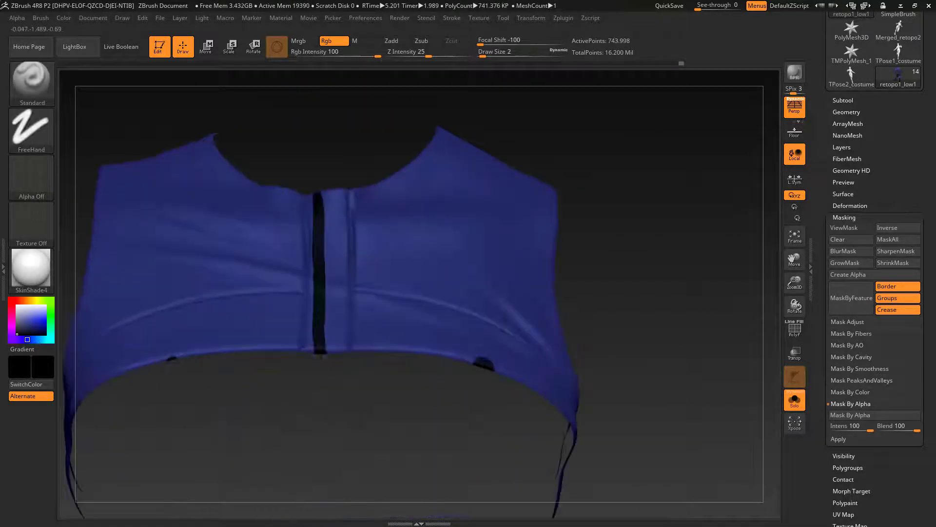
mouse_move(452, 18)
click(465, 227)
key(Return)
mouse_move(307, 196)
mouse_down()
mouse_move(312, 263)
mouse_move(344, 341)
mouse_up()
mouse_move(648, 371)
mouse_down()
mouse_move(590, 400)
mouse_move(664, 390)
mouse_move(629, 395)
mouse_up()
drag(332, 336, 334, 258)
drag(321, 195, 322, 337)
Step: Touch up the edges of the black chest strip at Draw Size 1 and turn off Solo to show the full figure
mouse_move(629, 395)
mouse_down()
mouse_move(619, 351)
mouse_move(629, 419)
mouse_up()
key(s)
key(c)
drag(683, 439, 576, 381)
key(c)
ctrl+shift+click(629, 390)
alt+drag(630, 352, 629, 415)
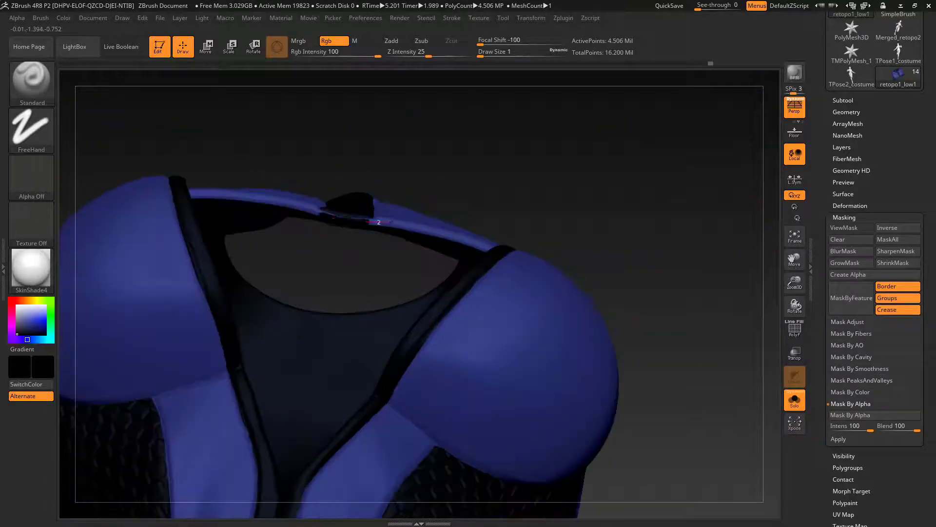
drag(673, 293, 673, 234)
click(794, 400)
click(794, 400)
drag(732, 312, 634, 273)
click(794, 400)
key(c)
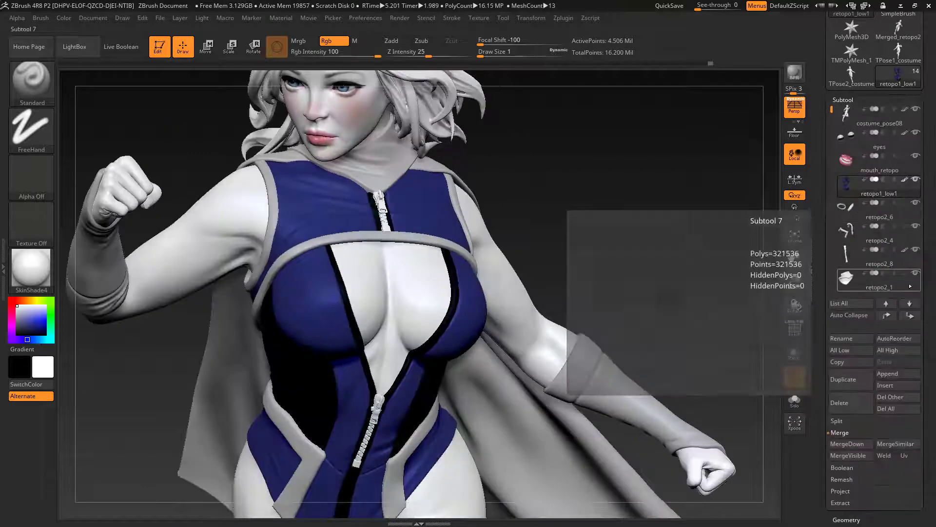
Step: Fill the collar subtool retopo2_1 with black and the SkinShade4 material using the Mrgb channel
click(629, 257)
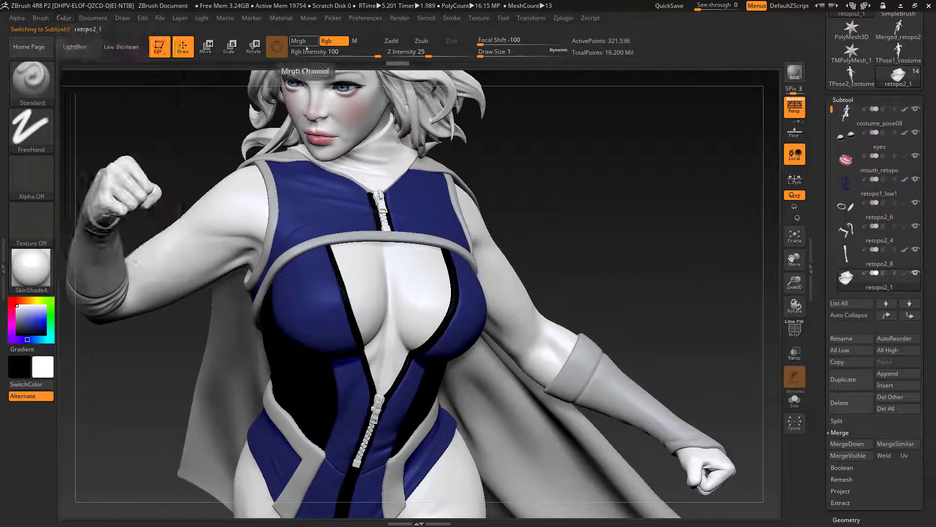
click(306, 44)
click(63, 18)
click(91, 226)
drag(821, 449, 821, 59)
click(847, 130)
click(17, 334)
click(64, 18)
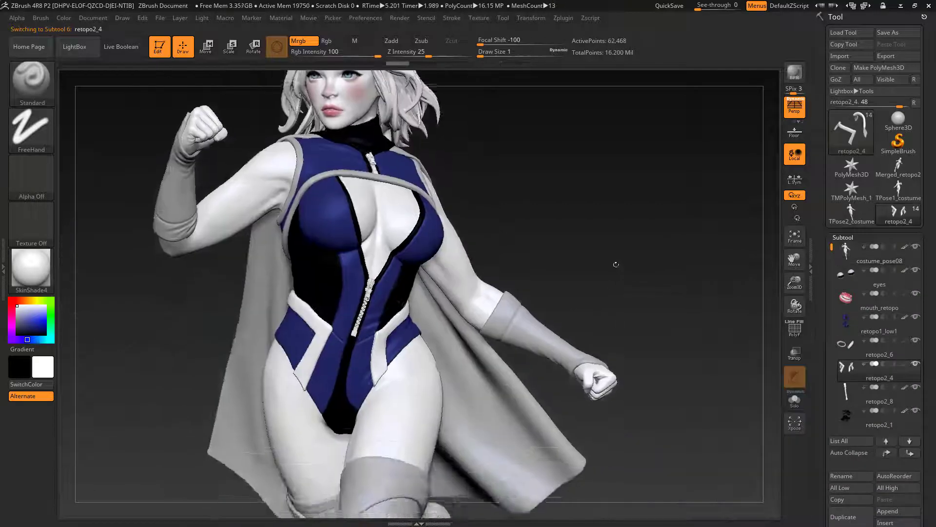
Step: Isolate the retopo1_low1 bodysuit and paint the strip across the back of the hip black
click(878, 326)
click(795, 398)
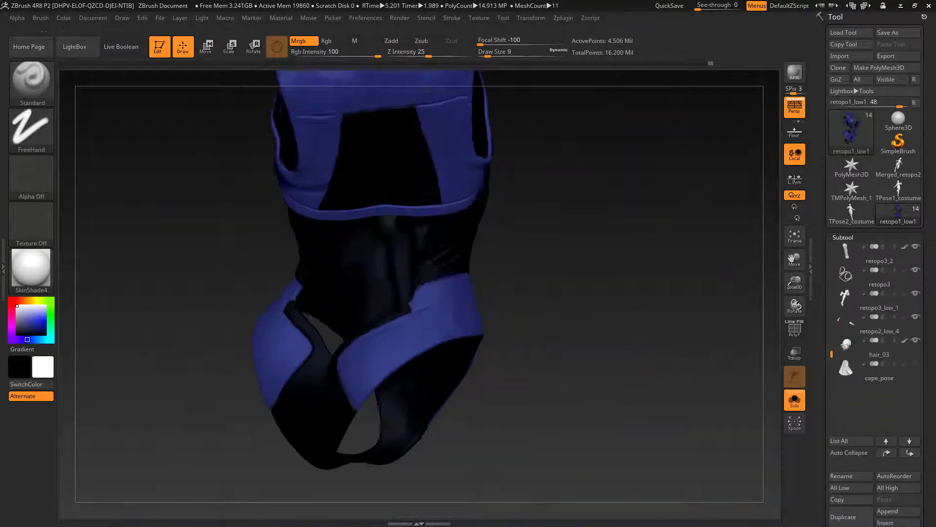
key(s)
click(405, 310)
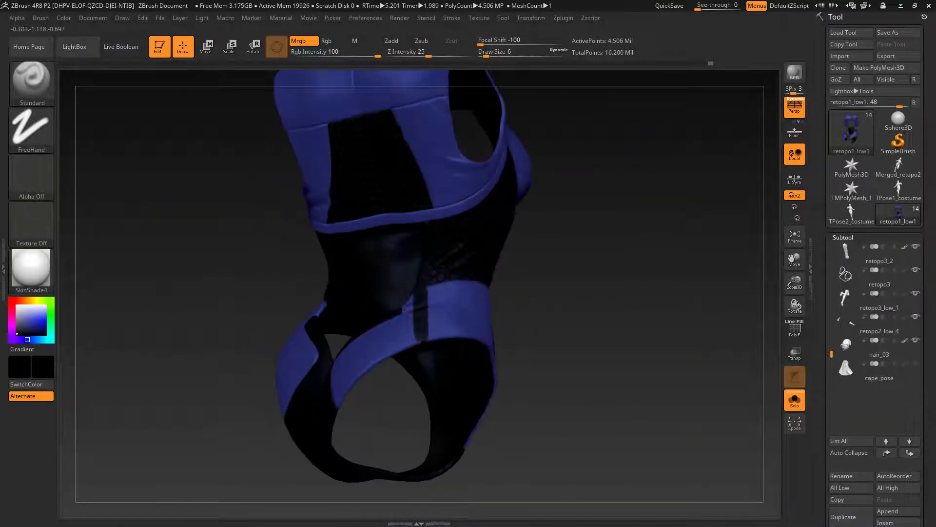
right_drag(421, 306, 471, 241)
drag(471, 242, 441, 286)
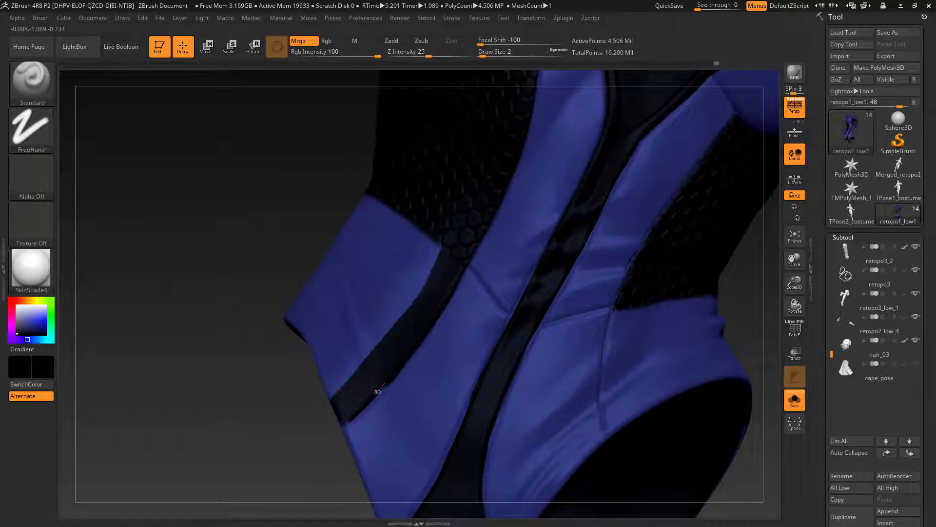
Step: Paint the seam strips on the front of both hips black at Draw Size 2
right_drag(377, 391, 550, 371)
drag(574, 409, 565, 336)
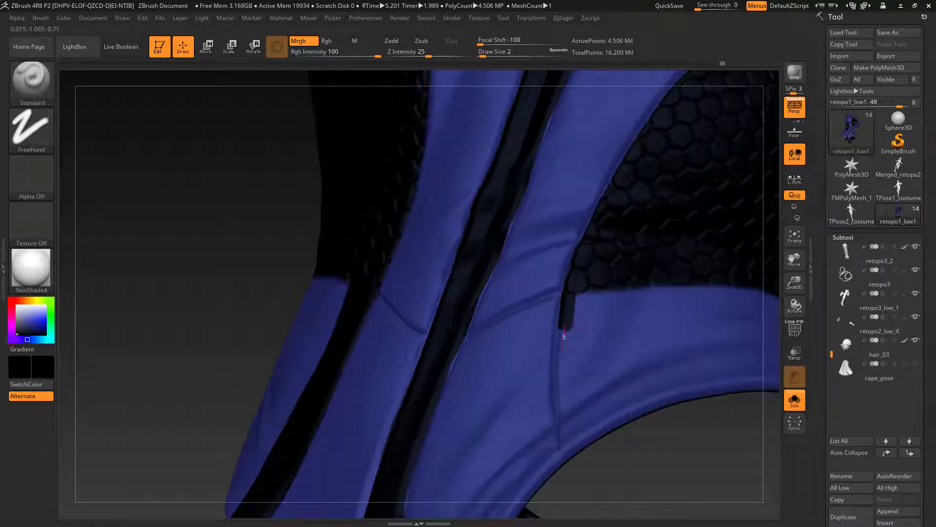
right_drag(561, 463, 528, 403)
Step: Touch up the hip strip's edges with colours sampled from the bodysuit at Draw Size 1 and turn off Solo
key(c)
right_drag(532, 475, 468, 293)
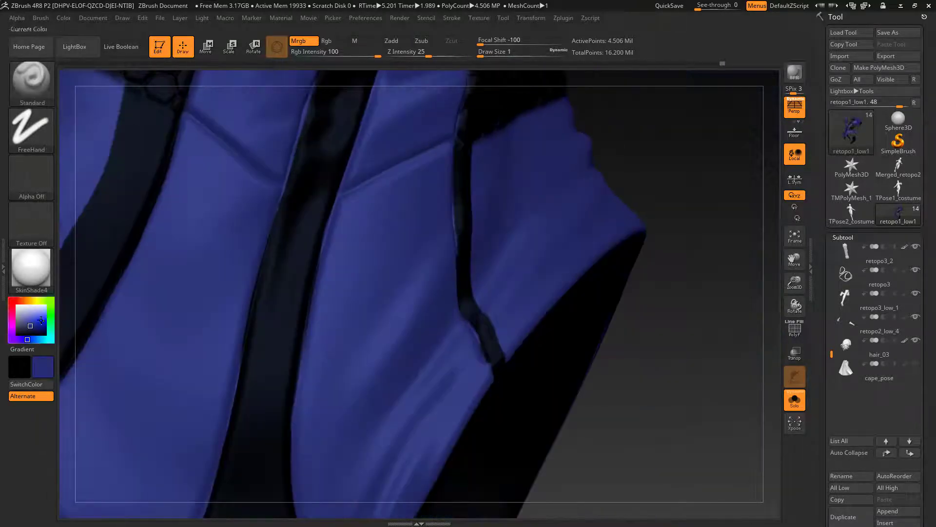
key(c)
drag(457, 178, 464, 265)
mouse_move(464, 293)
right_down()
mouse_move(512, 412)
mouse_move(464, 307)
right_up()
key(s)
drag(464, 307, 466, 306)
click(793, 399)
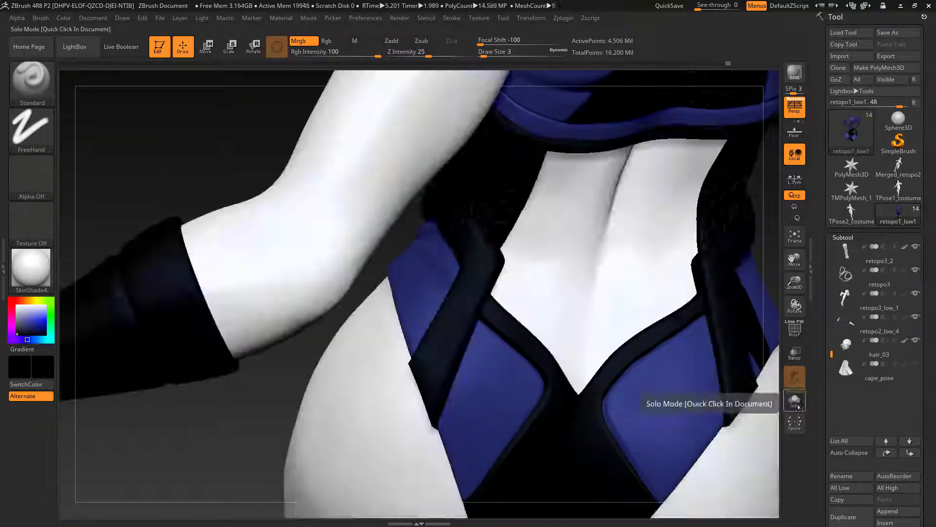
Step: Isolate the bodysuit again and paint the blue side hip panels black with a larger brush, Draw Size 7
click(793, 399)
right_drag(768, 394, 735, 383)
drag(588, 356, 591, 342)
mouse_move(668, 341)
right_down()
mouse_move(689, 314)
mouse_move(760, 312)
right_up()
key(s)
drag(331, 282, 335, 282)
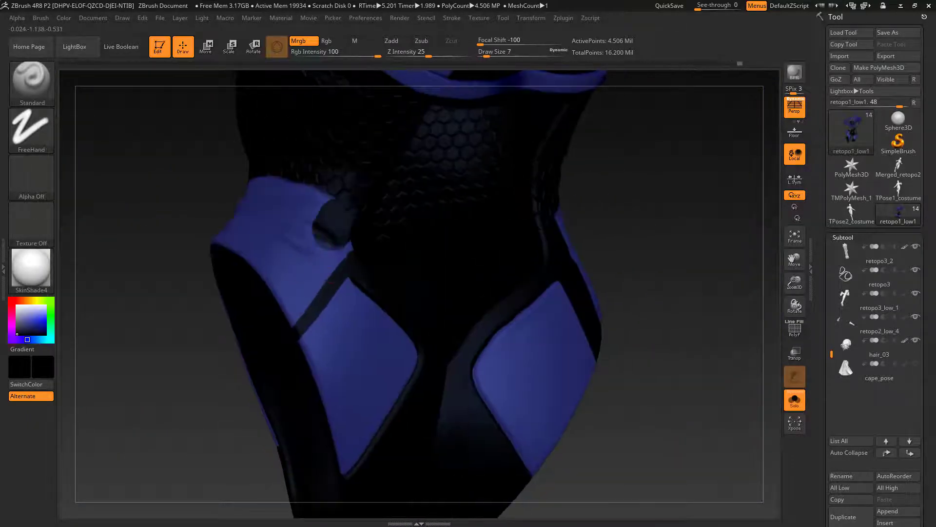
mouse_move(380, 273)
right_down()
mouse_move(461, 255)
mouse_move(456, 280)
mouse_move(494, 257)
mouse_move(542, 292)
mouse_move(508, 264)
mouse_move(527, 254)
mouse_move(542, 273)
mouse_move(522, 288)
mouse_move(508, 273)
right_up()
drag(566, 361, 468, 293)
right_drag(507, 273, 468, 234)
drag(502, 239, 444, 288)
mouse_move(468, 273)
right_down()
mouse_move(439, 264)
mouse_move(458, 254)
mouse_move(419, 273)
mouse_move(439, 293)
mouse_move(468, 273)
right_up()
Step: Refine the black edges around the front hip panels and centre strip with black at Draw Size 1
click(17, 306)
click(31, 268)
key(c)
click(17, 334)
click(31, 268)
mouse_move(251, 299)
right_down()
mouse_move(312, 273)
mouse_move(342, 244)
mouse_move(292, 260)
right_up()
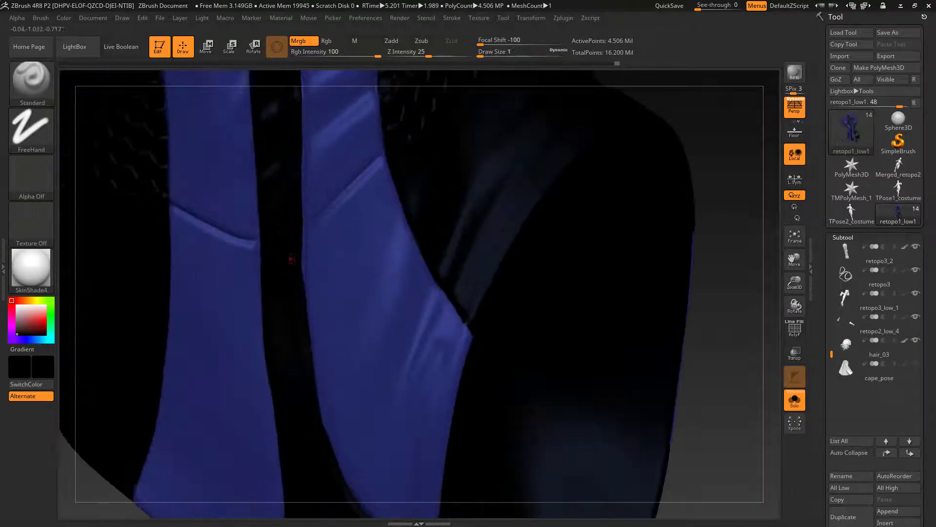
right_drag(310, 366, 319, 246)
right_drag(351, 331, 342, 292)
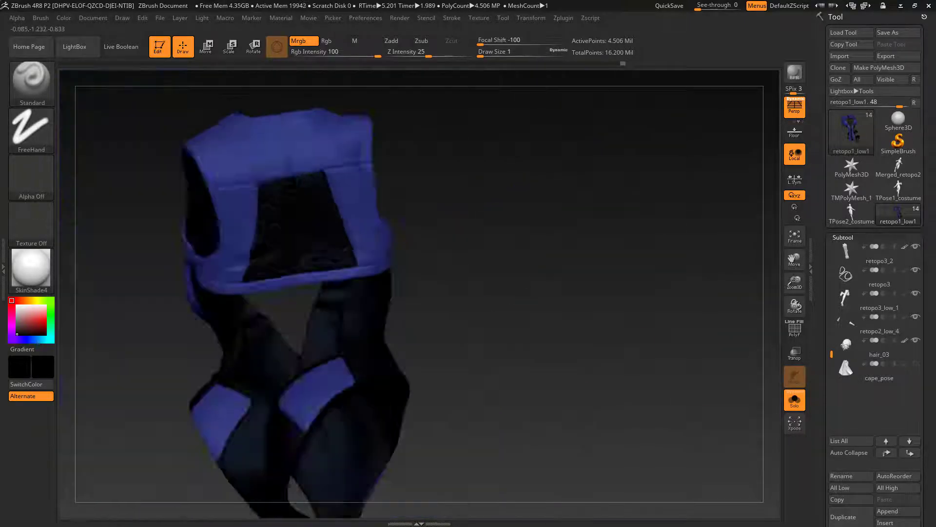
Step: Turn off Solo, reset the current colour to white and inspect the full figure
click(795, 400)
click(17, 306)
right_drag(496, 383, 681, 301)
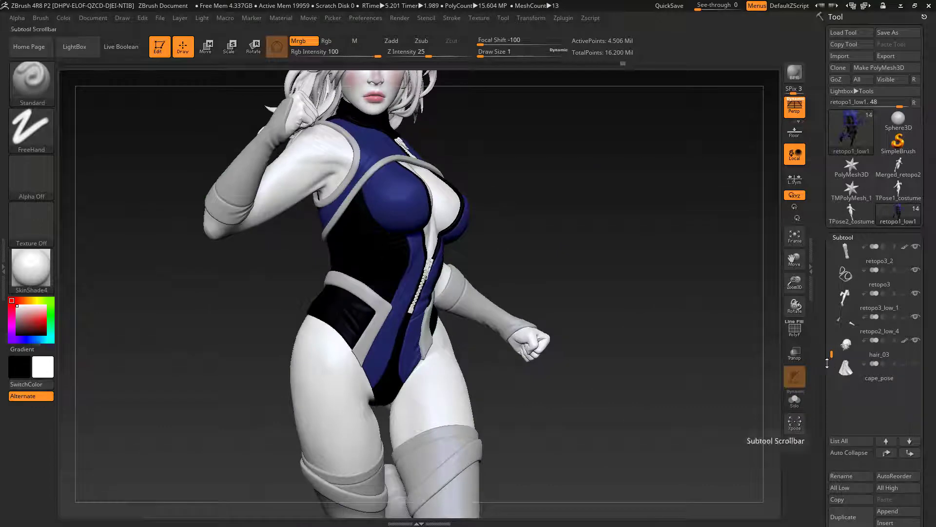
right_drag(669, 250, 659, 273)
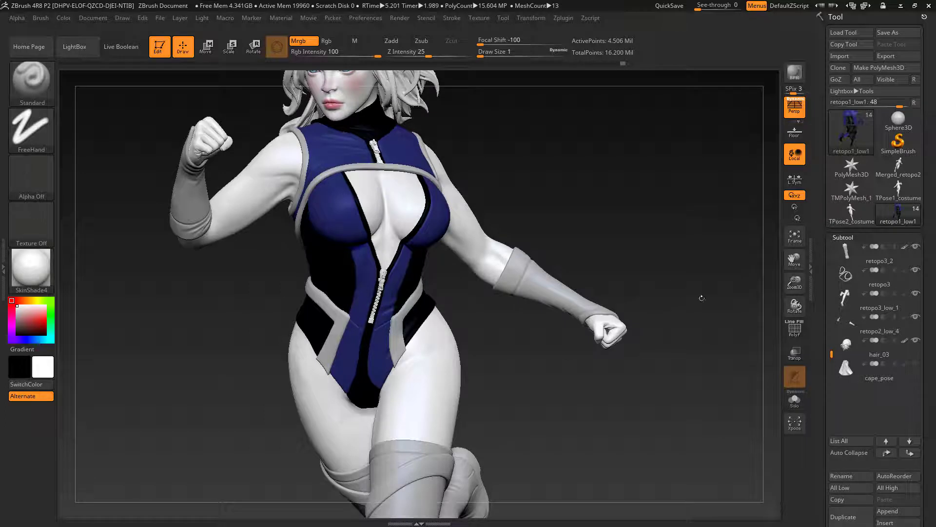
Step: Select the retopo3 trim subtool and set the current colour to a light orange-tan, RGB 234, 181, 98
drag(832, 355, 828, 323)
click(911, 330)
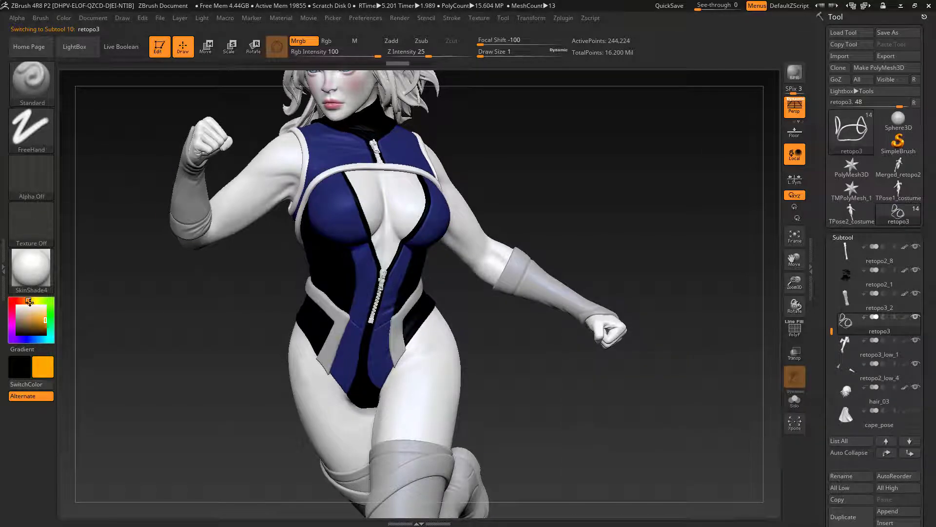
drag(43, 318, 38, 315)
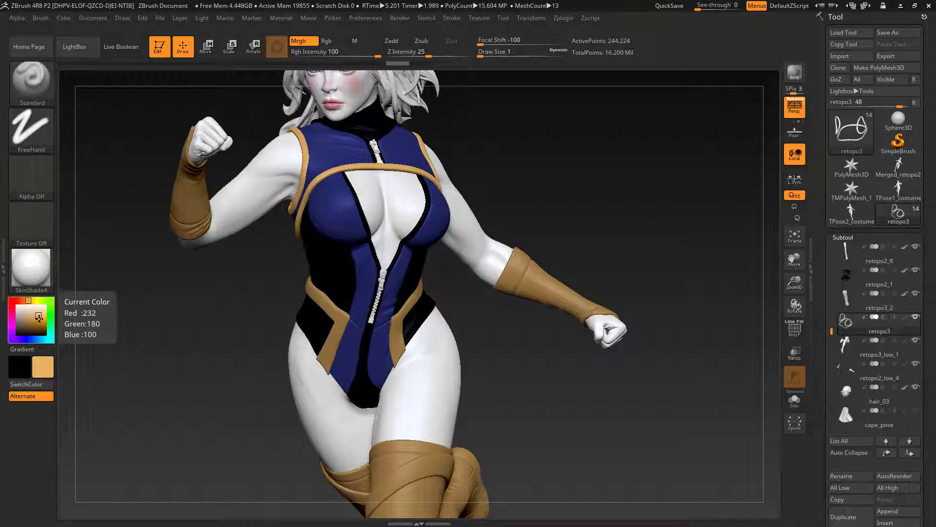
click(39, 316)
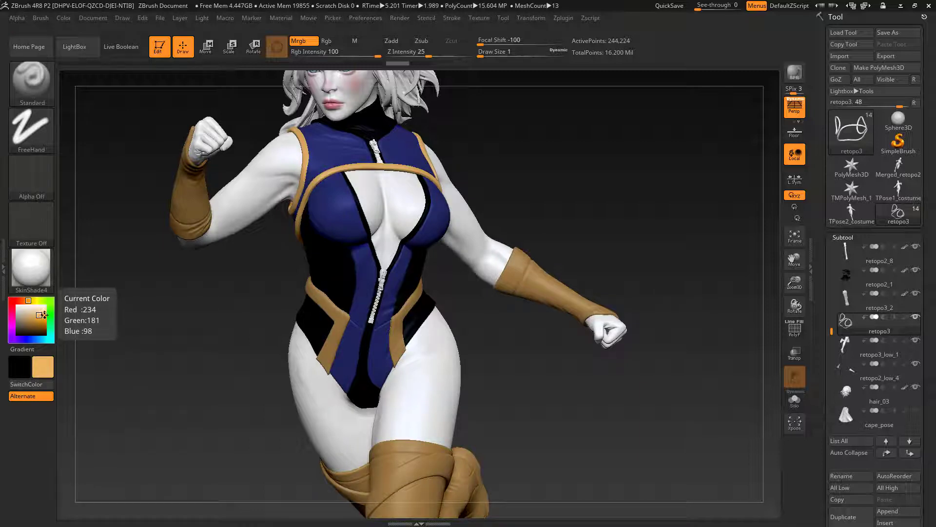
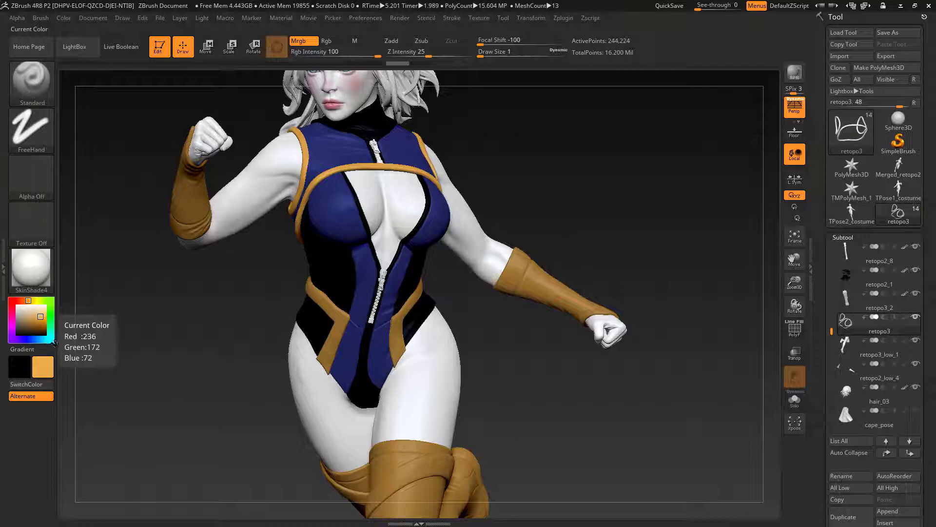
Step: Choose the Gold material with white as the current colour, fill the retopo3 chest trim with it, and switch back to SkinShade4
click(33, 272)
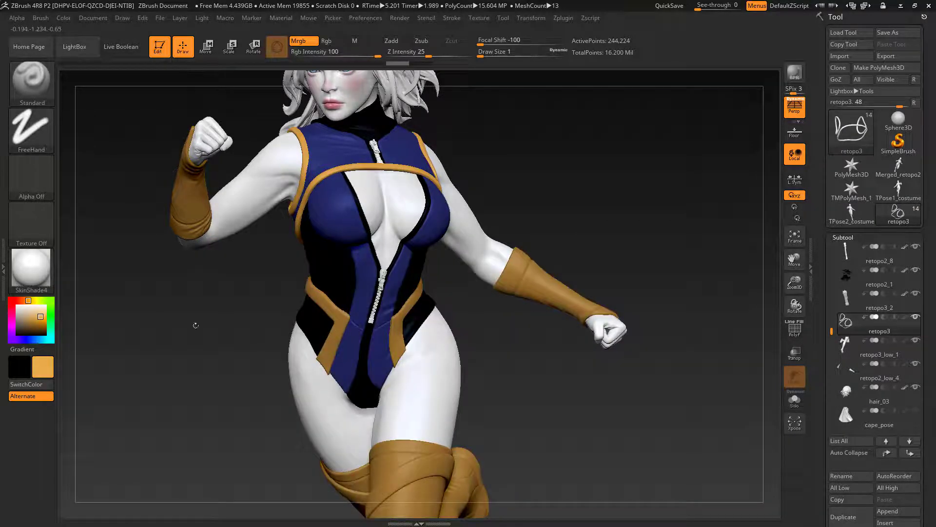
click(40, 272)
click(452, 318)
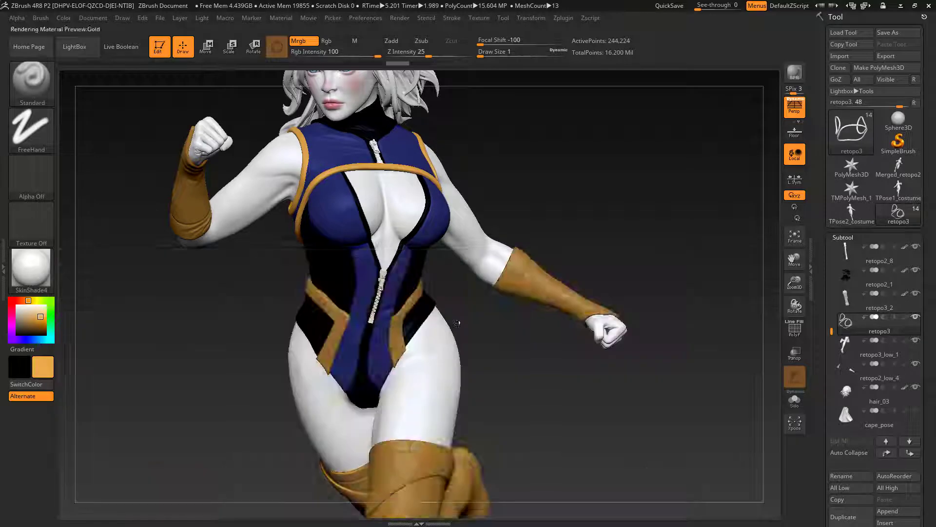
click(16, 305)
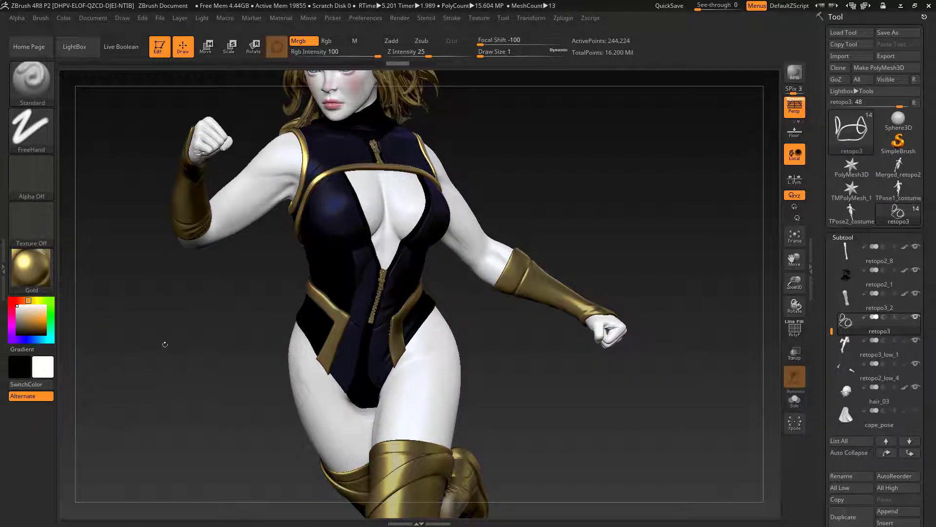
mouse_move(164, 344)
mouse_down()
mouse_move(153, 345)
mouse_move(165, 355)
mouse_up()
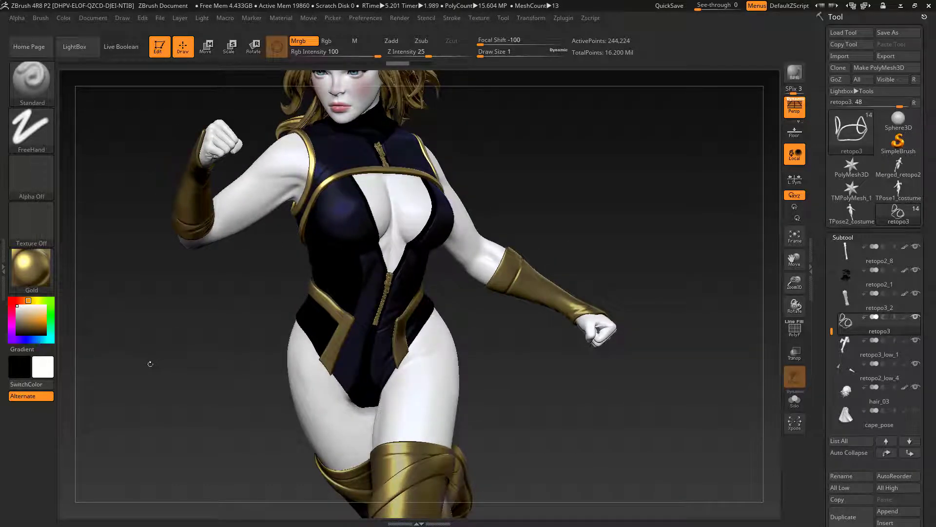
click(45, 282)
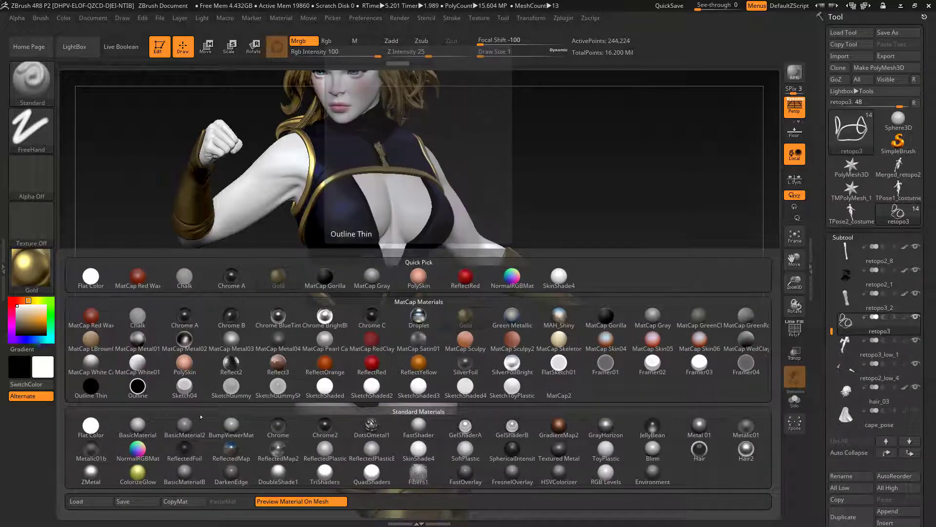
drag(549, 151, 572, 205)
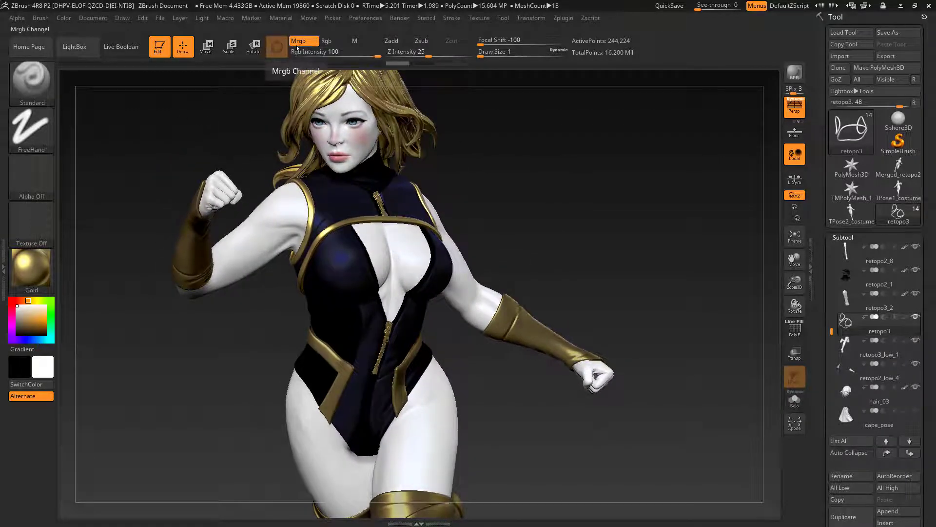
click(66, 19)
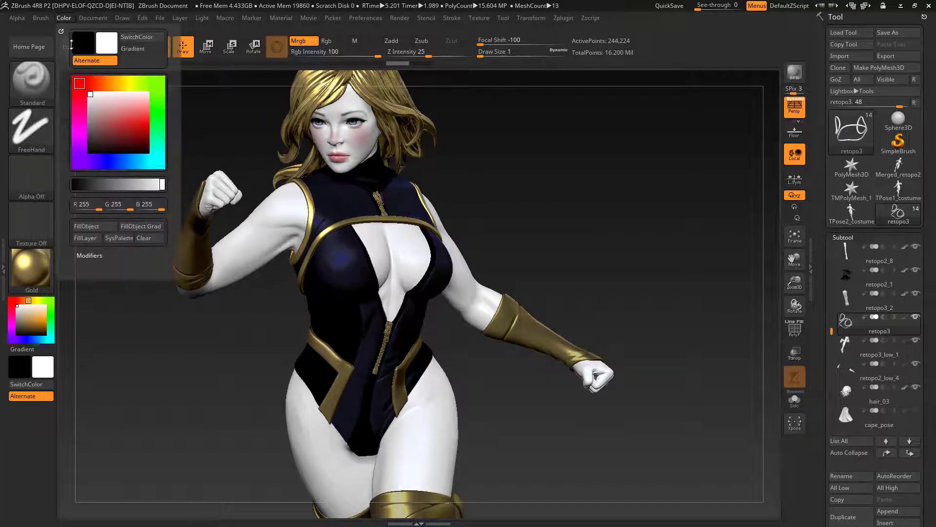
click(89, 230)
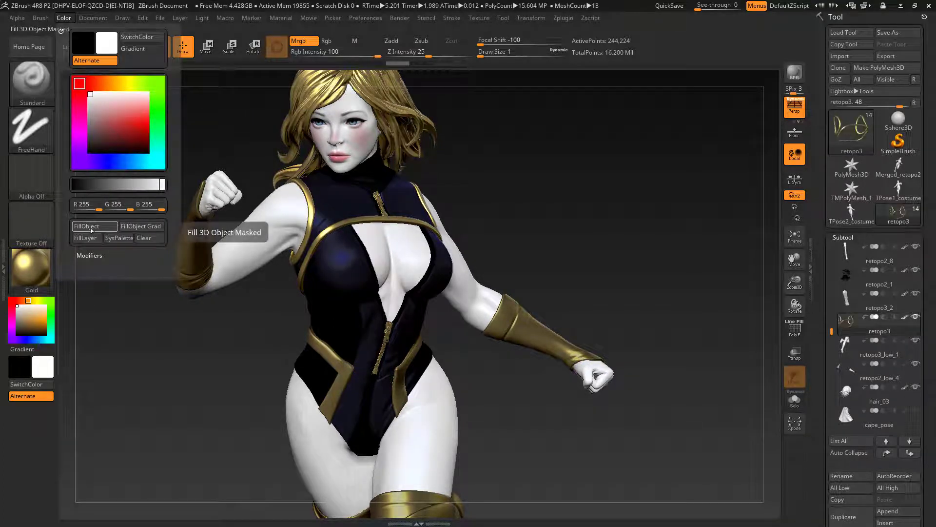
click(49, 275)
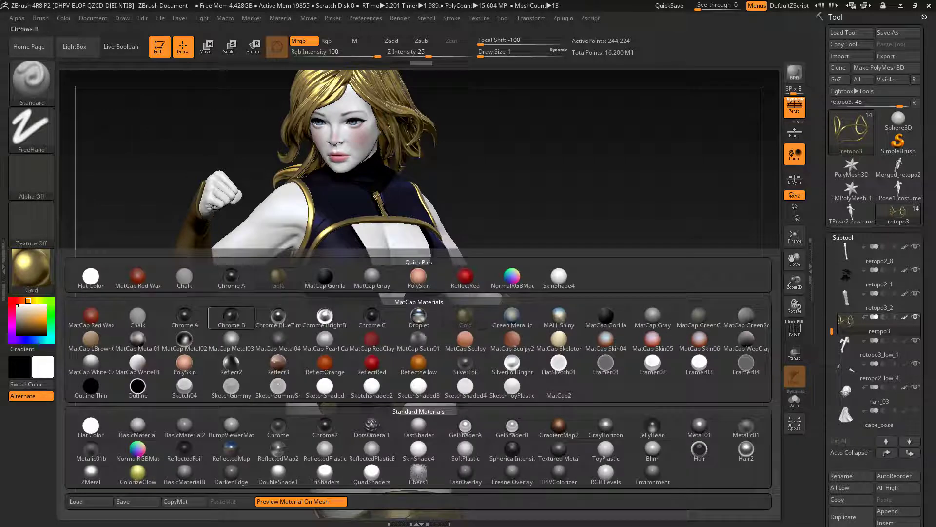
click(559, 278)
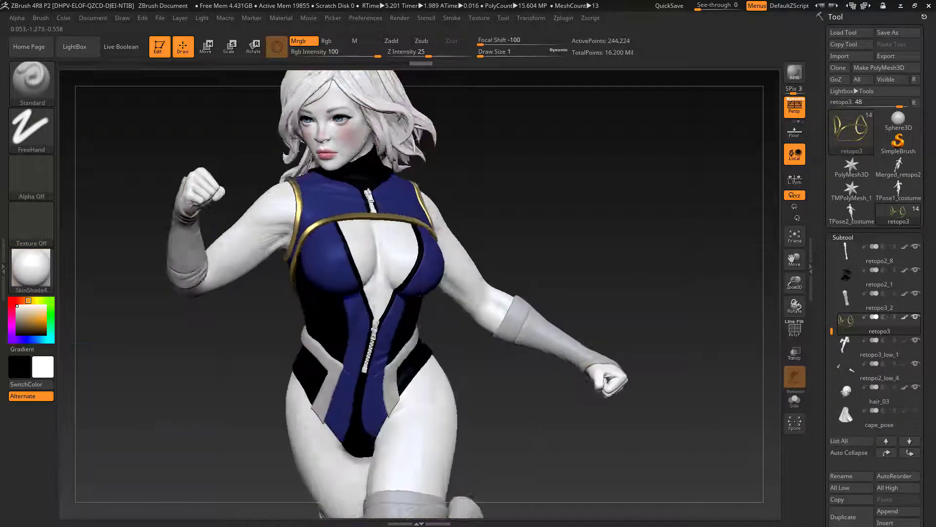
drag(682, 231, 735, 232)
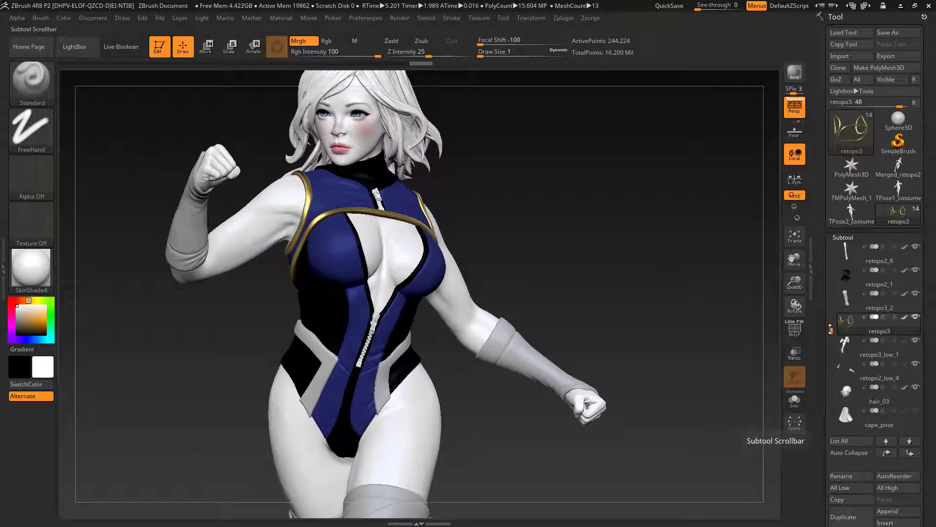
Step: Select the retopo2_4 hip trims, fill them with the Gold material in white, and return to SkinShade4
mouse_move(830, 320)
mouse_down()
mouse_move(831, 302)
mouse_move(904, 294)
mouse_up()
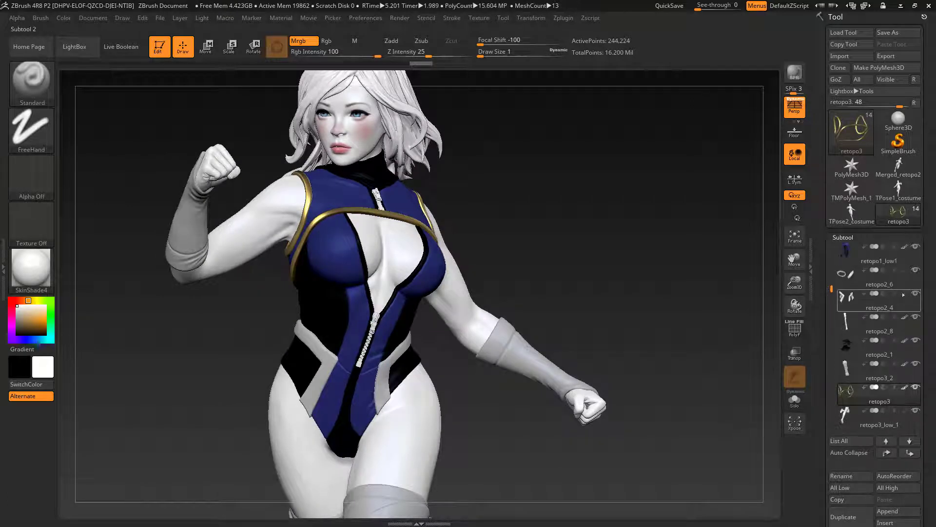
click(914, 309)
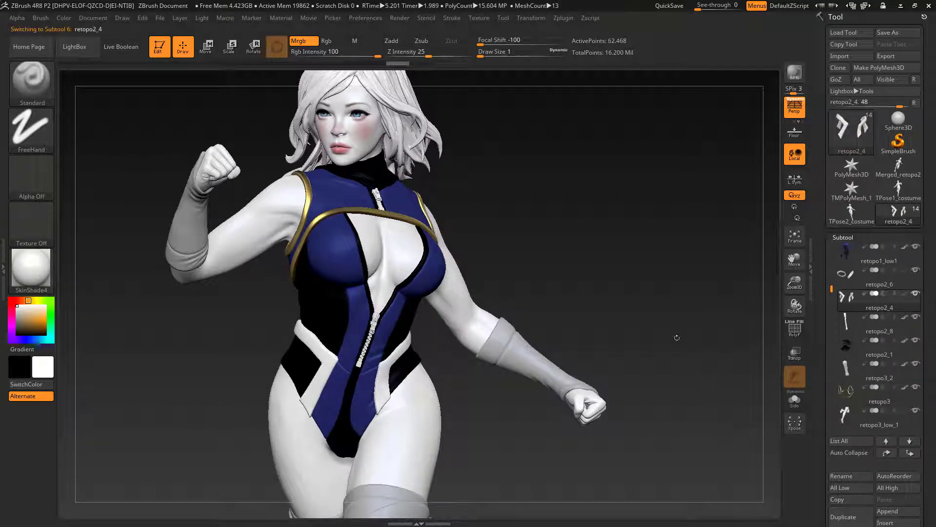
click(32, 277)
click(276, 278)
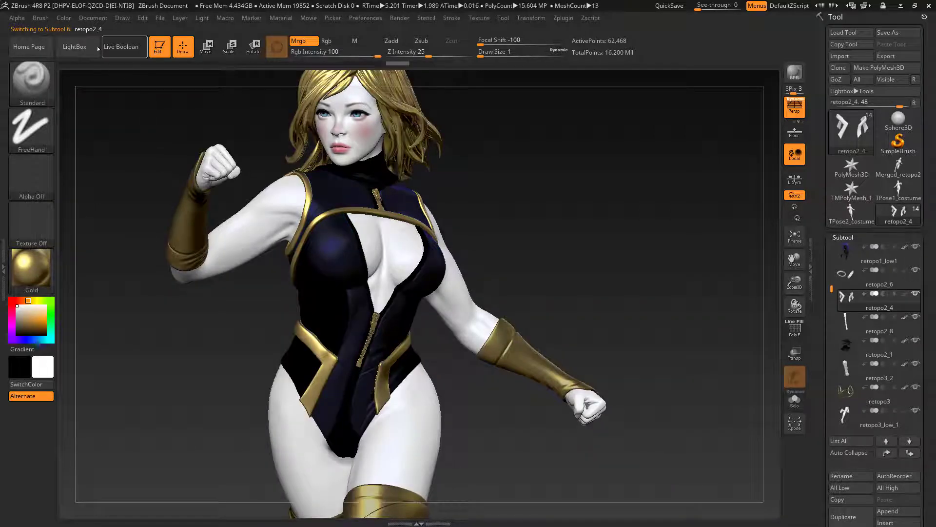
click(66, 19)
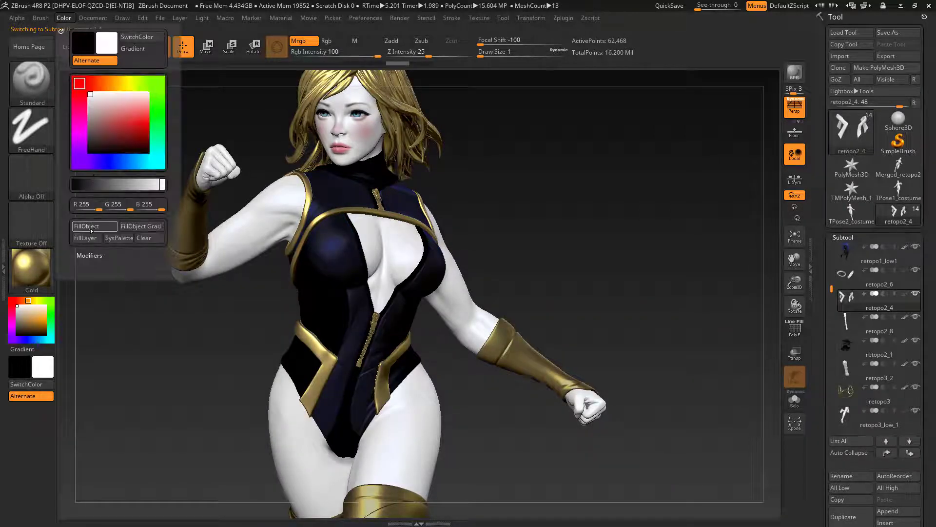
click(33, 272)
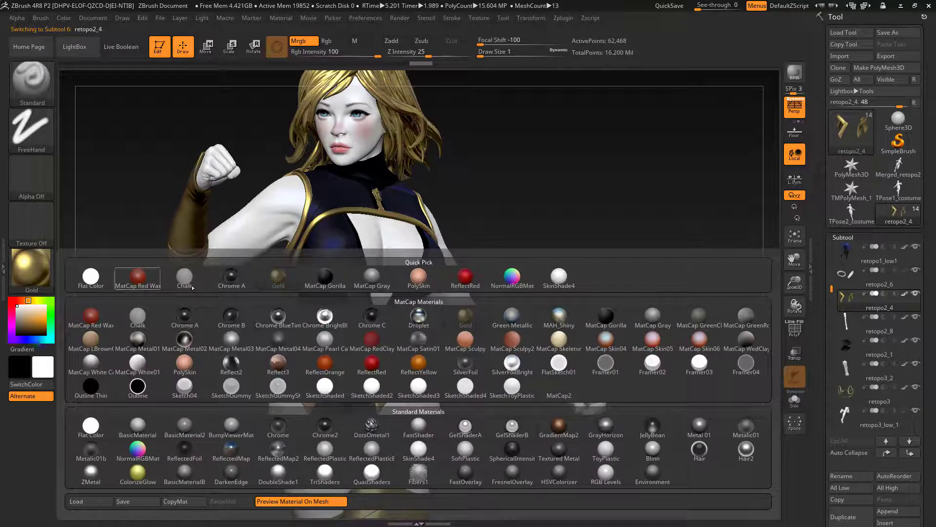
click(559, 278)
drag(627, 307, 635, 260)
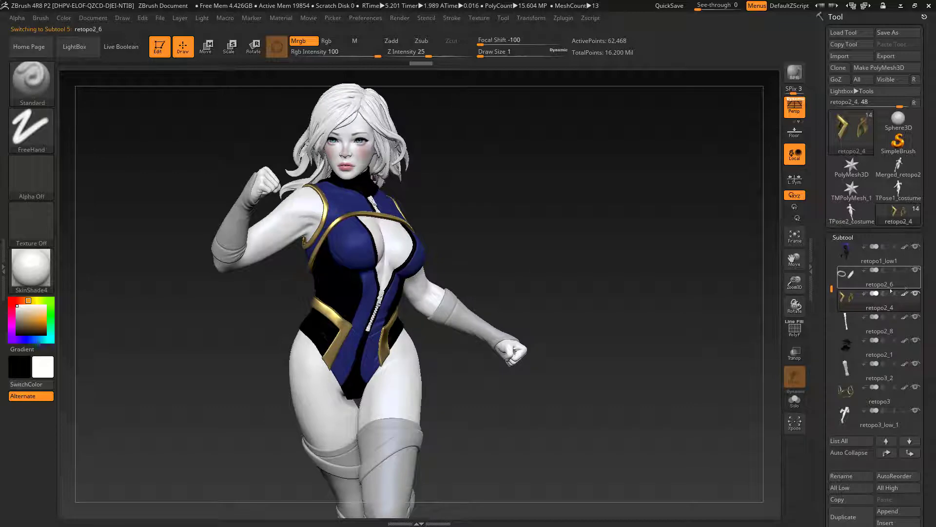
Step: Select the retopo2_6 thigh bands, fill them with the Gold material in white, and return to SkinShade4
click(891, 290)
click(32, 285)
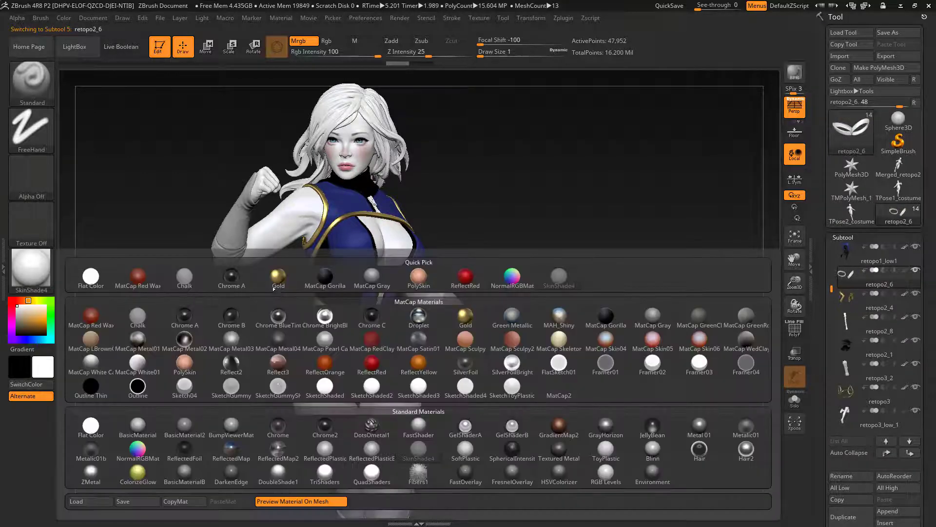
click(276, 280)
click(64, 19)
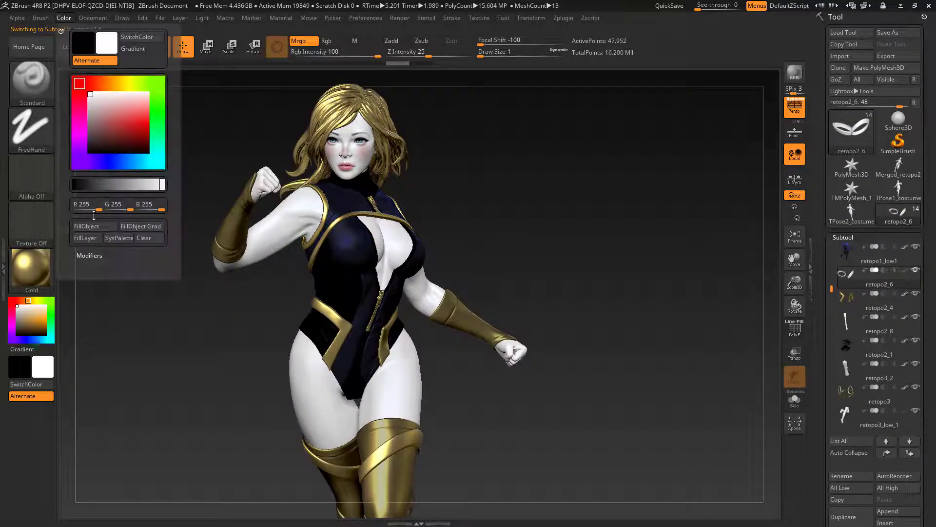
click(91, 228)
click(31, 269)
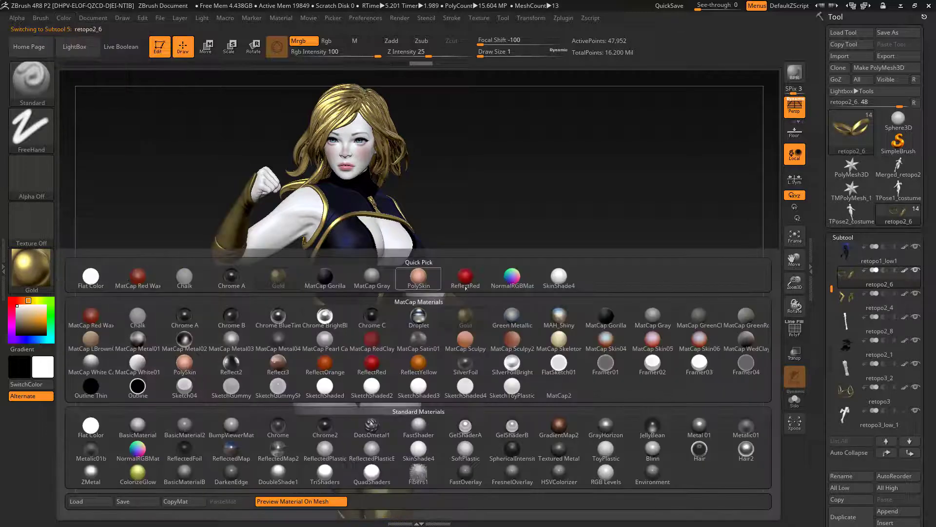
click(560, 278)
alt+drag(581, 420, 705, 344)
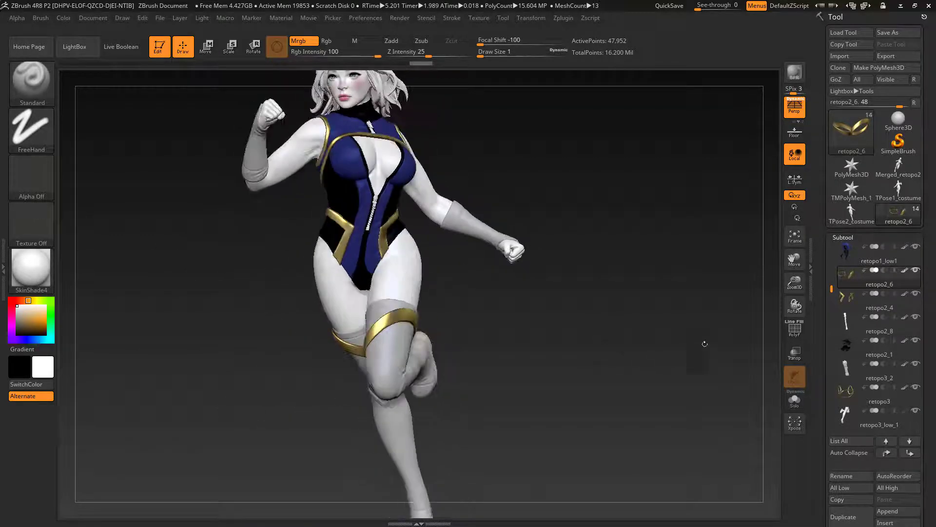
Step: Set the current colour to black and fill the zipper subtools retopo2_8 and retopo3_2 with it
click(851, 322)
click(31, 269)
click(17, 335)
click(64, 18)
click(117, 229)
click(851, 370)
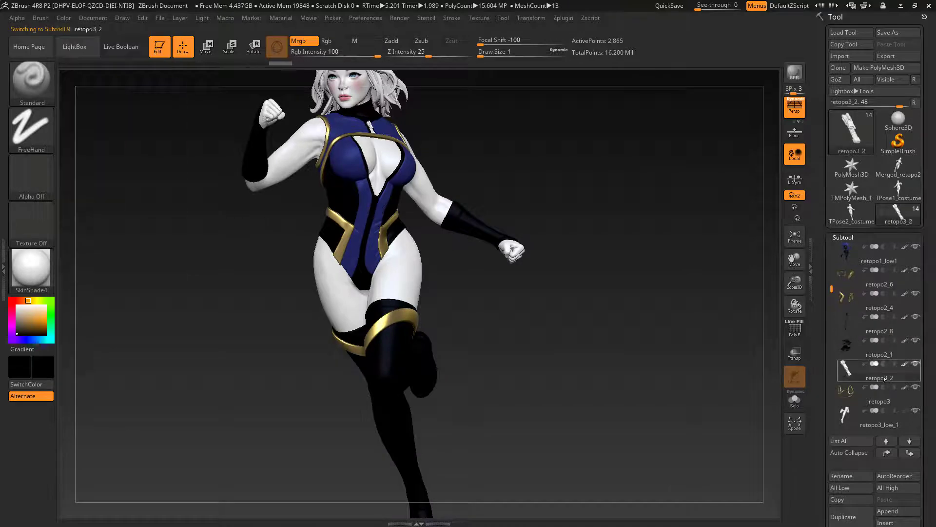
click(63, 18)
click(31, 269)
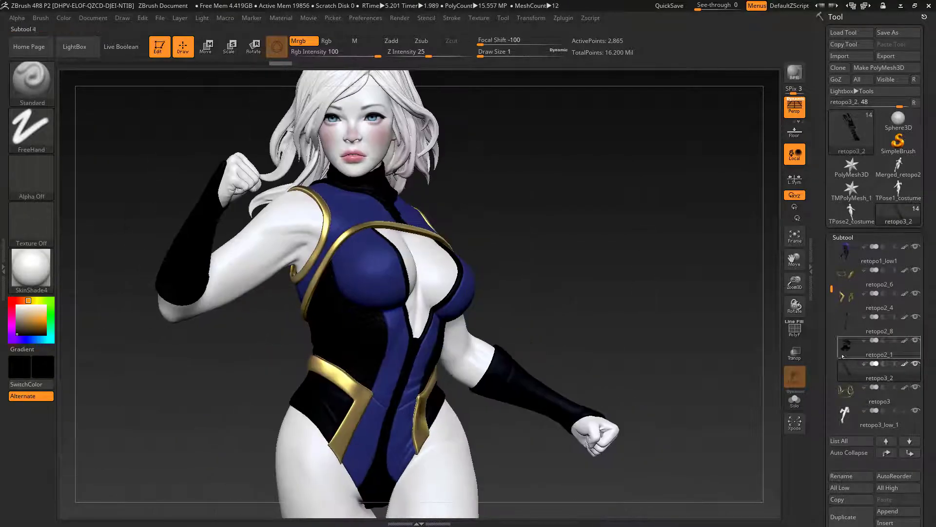
Step: Select the retopo2_low_4 gloves, fill them with the blue sampled from the bodysuit, and isolate them with Solo
alt+click(561, 380)
key(c)
key(c)
click(63, 18)
click(118, 229)
click(795, 400)
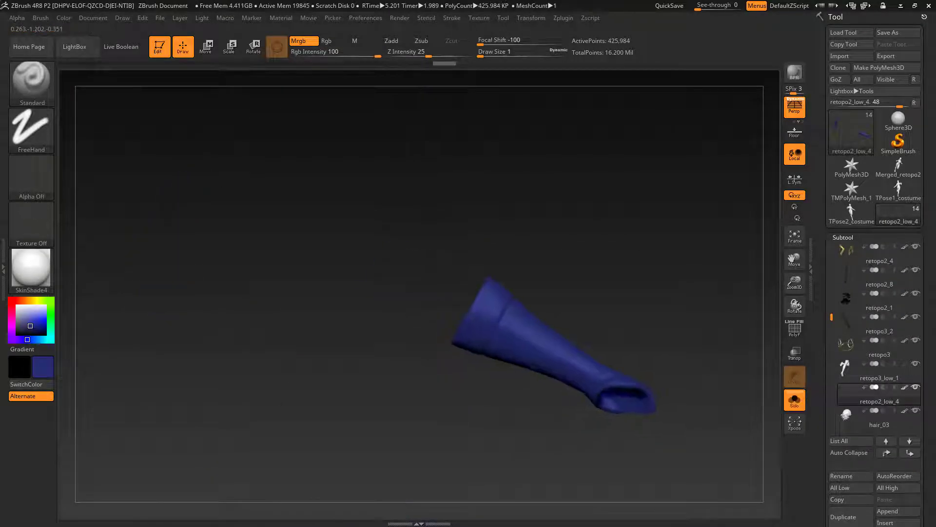
Step: Mask the glove below its cuff and fill the unmasked cuff with black
ctrl+drag(457, 360, 548, 217)
drag(586, 273, 524, 316)
ctrl+click(524, 316)
click(17, 334)
click(64, 19)
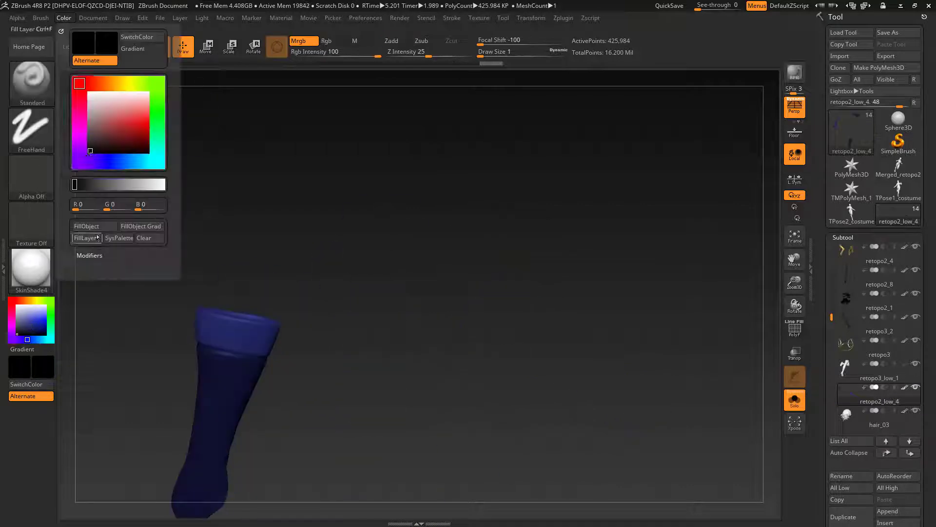
click(87, 236)
ctrl+drag(342, 273, 376, 302)
mouse_move(405, 278)
mouse_down()
mouse_move(475, 284)
mouse_move(565, 398)
mouse_up()
mouse_move(424, 285)
ctrl+mouse_down()
mouse_move(475, 309)
mouse_move(453, 191)
mouse_move(430, 213)
mouse_move(415, 293)
ctrl+mouse_up()
key(ctrl+z)
mouse_move(459, 312)
mouse_down()
mouse_move(505, 322)
mouse_move(312, 312)
mouse_up()
key(ctrl+z)
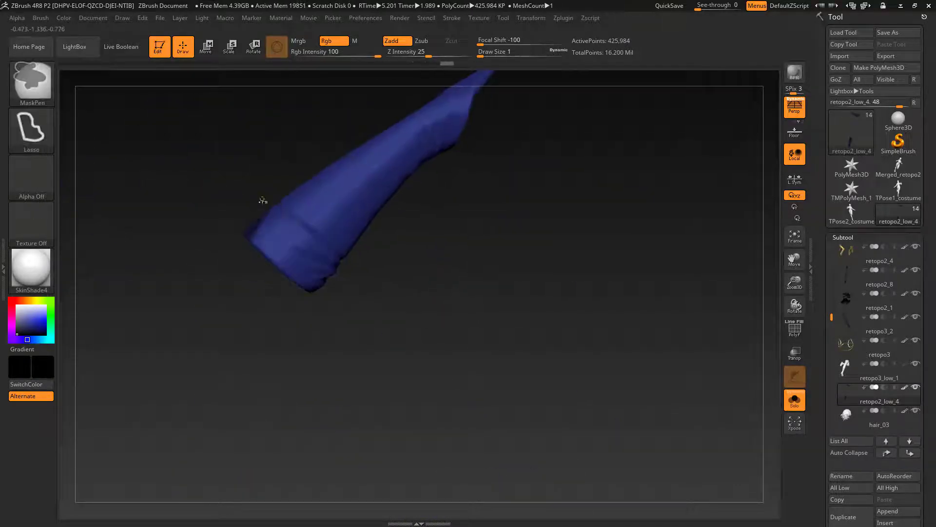
Step: Lasso-mask the glove's forearm section, fill the remaining cuff with black, and turn off Solo
ctrl+drag(262, 201, 364, 274)
mouse_move(386, 293)
mouse_down()
mouse_move(419, 298)
mouse_move(370, 312)
mouse_move(434, 331)
mouse_up()
ctrl+click(419, 341)
click(63, 18)
click(91, 225)
drag(439, 293, 506, 351)
click(795, 400)
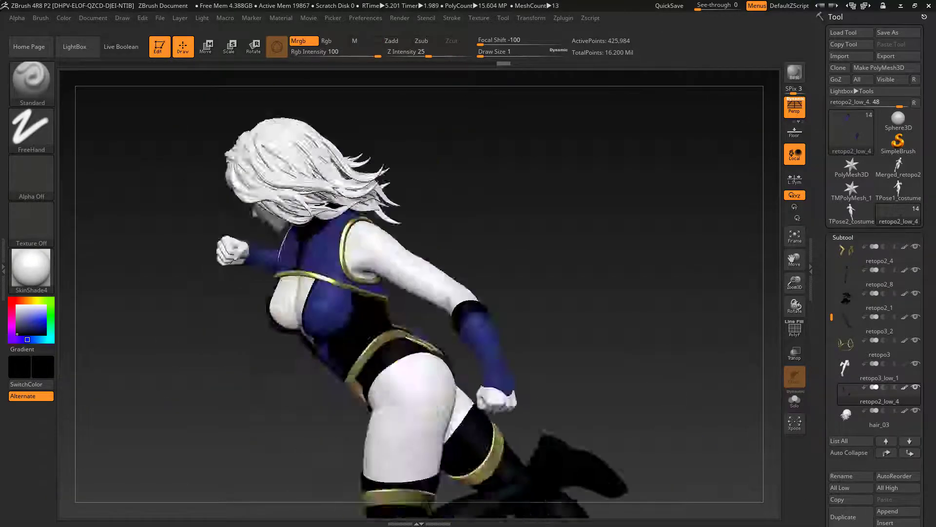
Step: Select the retopo3_low_1 boots, fill them with the bodysuit blue, and isolate them with Solo
drag(610, 341, 483, 322)
alt+click(391, 380)
key(c)
click(63, 18)
click(92, 224)
click(795, 400)
mouse_move(535, 355)
alt+mouse_down()
mouse_move(583, 341)
mouse_move(488, 303)
mouse_move(527, 297)
mouse_move(561, 352)
alt+mouse_up()
Step: Paint a black band around the boot directly above the raised knee ridge at Draw Size 4
ctrl+shift+click(347, 285)
key(s)
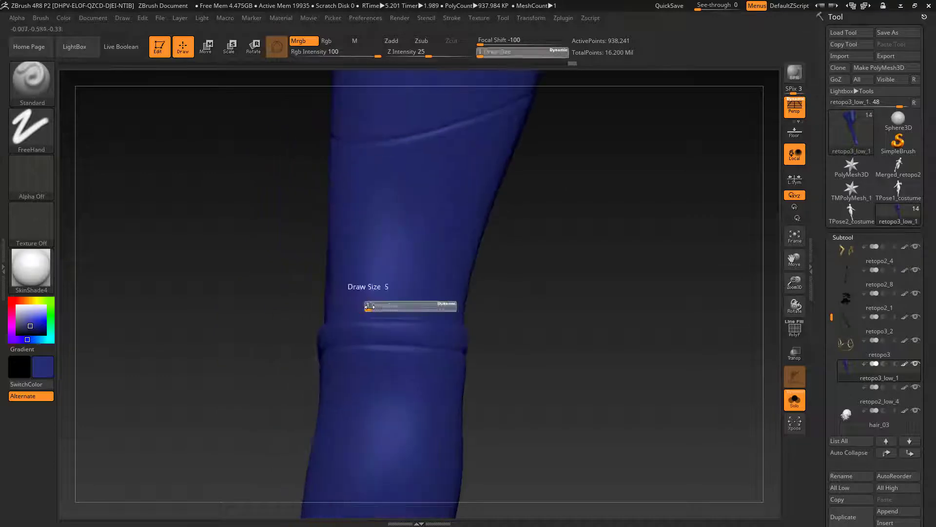
click(370, 308)
drag(575, 317, 536, 322)
right_drag(398, 325, 375, 320)
drag(398, 319, 515, 317)
right_drag(514, 317, 419, 324)
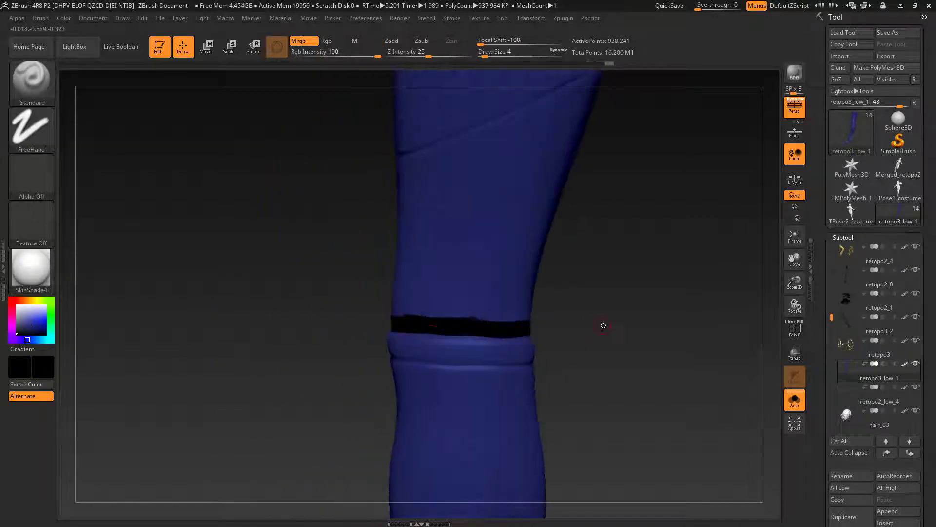
right_drag(603, 326, 413, 329)
drag(414, 329, 507, 332)
Step: Continue the black band along the V-shaped part of the raised ridge at Draw Size 2
right_drag(507, 332, 441, 341)
drag(441, 341, 472, 363)
mouse_move(473, 363)
right_down()
mouse_move(463, 368)
mouse_move(465, 317)
right_up()
drag(466, 317, 489, 336)
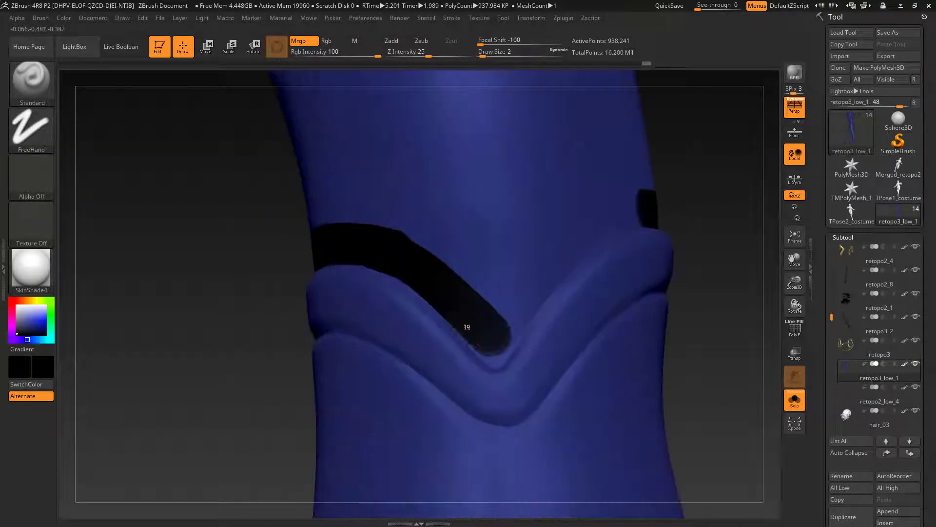
drag(538, 296, 629, 210)
drag(634, 215, 500, 338)
ctrl+right_drag(500, 337, 554, 242)
Step: Widen the black area above the V-shaped ridge with a larger brush, Draw Size 7
key(s)
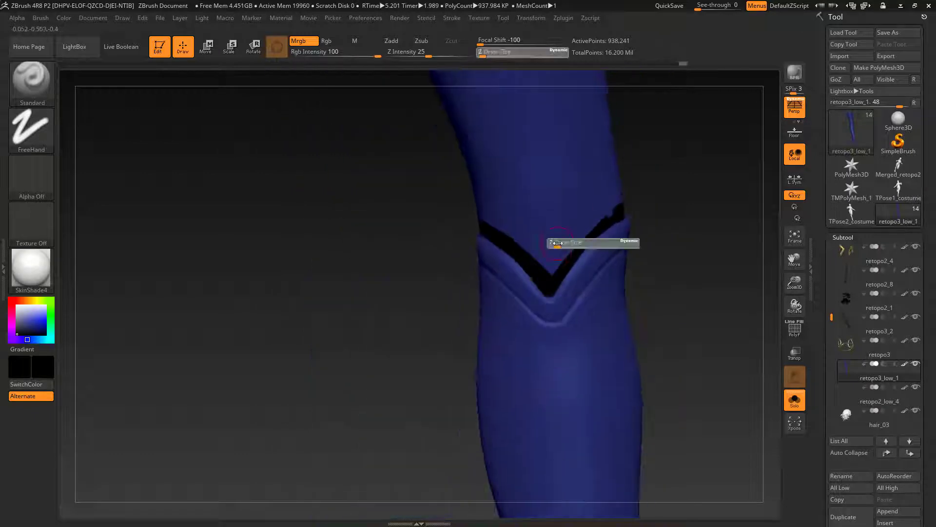
click(556, 242)
drag(550, 266, 583, 210)
drag(517, 224, 526, 254)
drag(568, 212, 610, 193)
alt+right_drag(537, 210, 480, 390)
Step: Paint a black band along the underside of the boot's upper seam at Draw Size 7, redoing the first stroke
drag(434, 179, 454, 192)
right_drag(454, 193, 400, 195)
drag(383, 191, 488, 230)
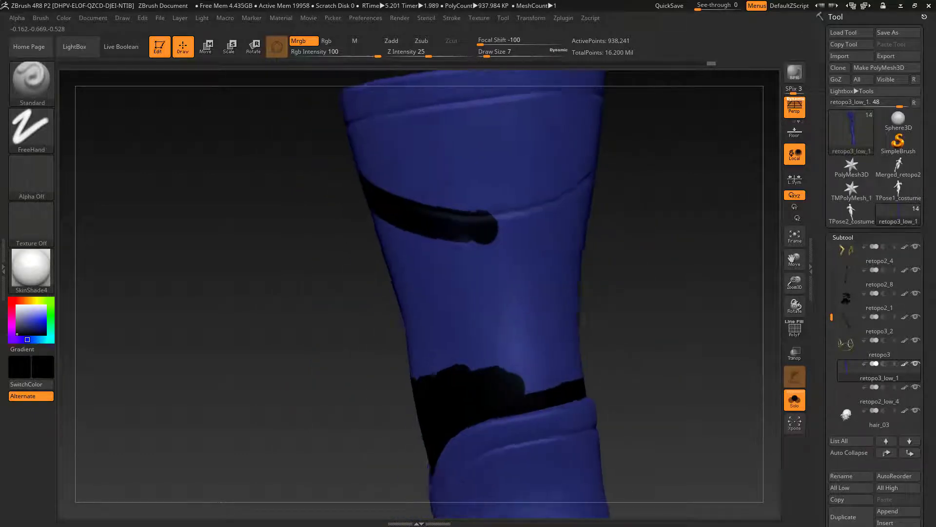
key(ctrl+z)
right_drag(488, 229, 510, 230)
mouse_move(453, 223)
mouse_down()
mouse_move(491, 234)
mouse_move(561, 233)
mouse_up()
right_drag(561, 233, 517, 234)
drag(531, 244, 615, 187)
Step: Extend the black band under the diagonal upper seam around the boot, checking the full figure with Solo off
right_drag(541, 237, 419, 288)
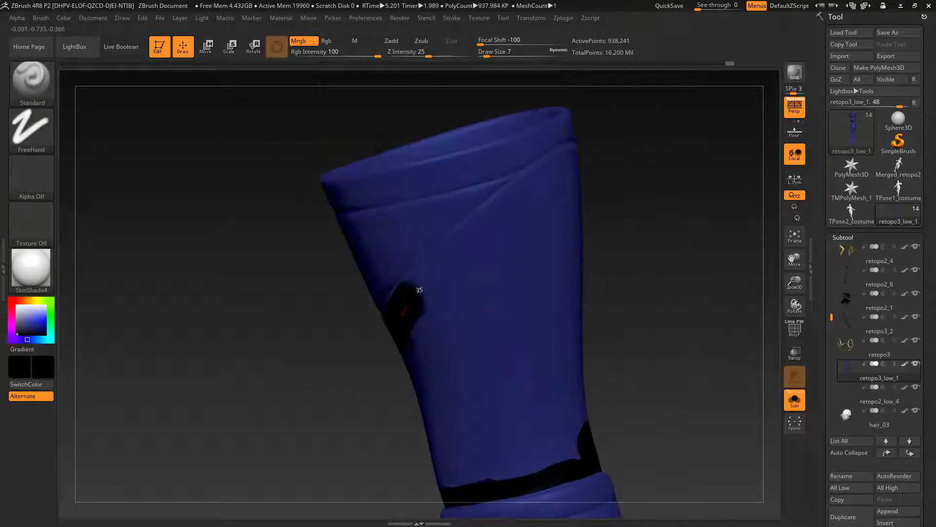
drag(418, 290, 493, 214)
click(795, 400)
click(795, 400)
right_drag(585, 234, 459, 202)
drag(453, 201, 566, 167)
right_drag(648, 211, 551, 186)
drag(544, 173, 678, 231)
right_drag(678, 232, 293, 144)
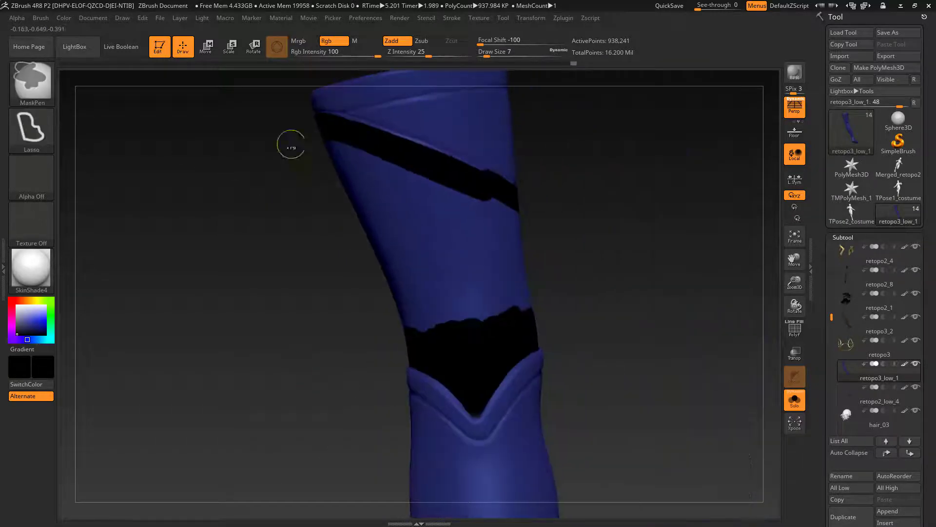
Step: Lasso-mask the boot and fill the area between the upper seam and the V-shaped ridge with black
ctrl+drag(293, 144, 302, 134)
right_drag(302, 137, 195, 161)
ctrl+click(185, 156)
click(63, 18)
click(86, 173)
ctrl+drag(561, 244, 610, 293)
click(795, 400)
click(795, 400)
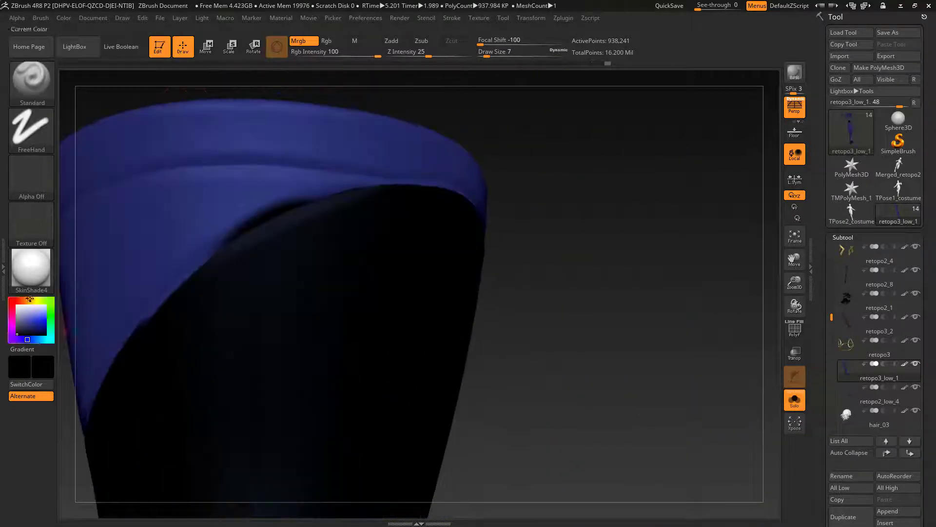
Step: Sharpen the edge between the boot's blue cuff and black area with small touch-up strokes at Draw Size 3
drag(195, 275, 378, 176)
mouse_move(378, 177)
right_down()
mouse_move(246, 312)
mouse_move(219, 178)
right_up()
drag(220, 178, 266, 294)
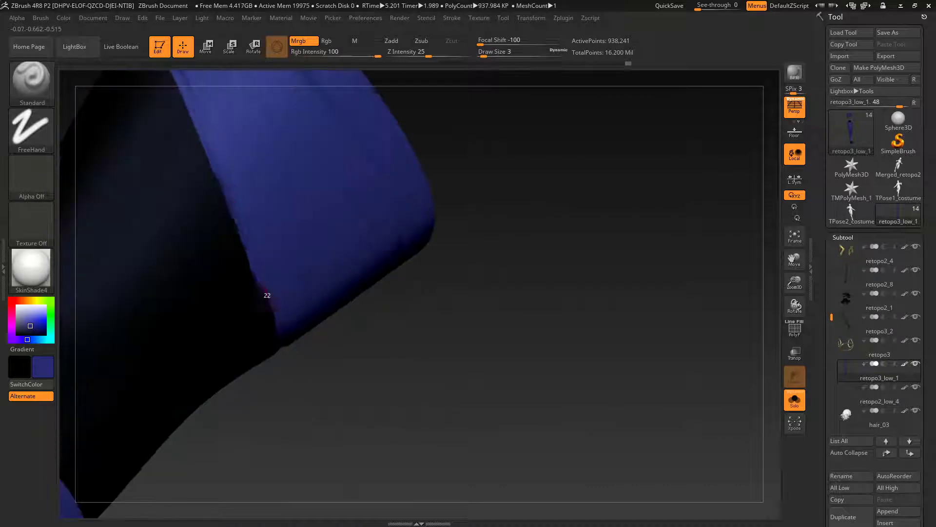
right_drag(267, 293, 222, 226)
drag(222, 226, 279, 350)
right_drag(278, 350, 288, 293)
right_drag(461, 245, 575, 302)
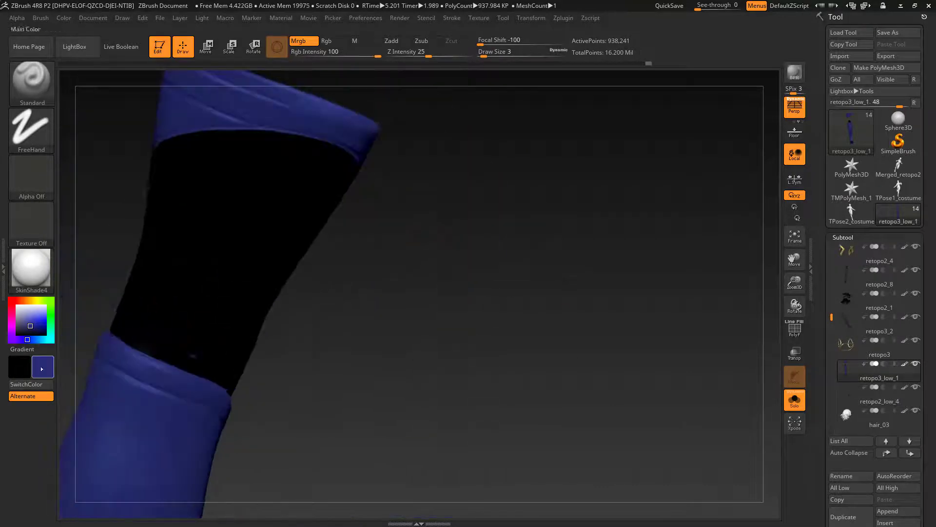
drag(43, 367, 210, 234)
Step: Check the first boot's colouring on the full figure with Solo off, and isolate the boots again
right_drag(512, 332, 619, 425)
ctrl+shift+click(619, 424)
click(795, 400)
mouse_move(683, 405)
right_down()
mouse_move(621, 384)
mouse_move(682, 387)
mouse_move(578, 359)
mouse_move(604, 374)
right_up()
click(795, 400)
Step: Paint a black V along the top of the V-shaped ridge below the other boot's knee at Draw Size 3
ctrl+shift+click(390, 326)
ctrl+right_drag(390, 326, 390, 390)
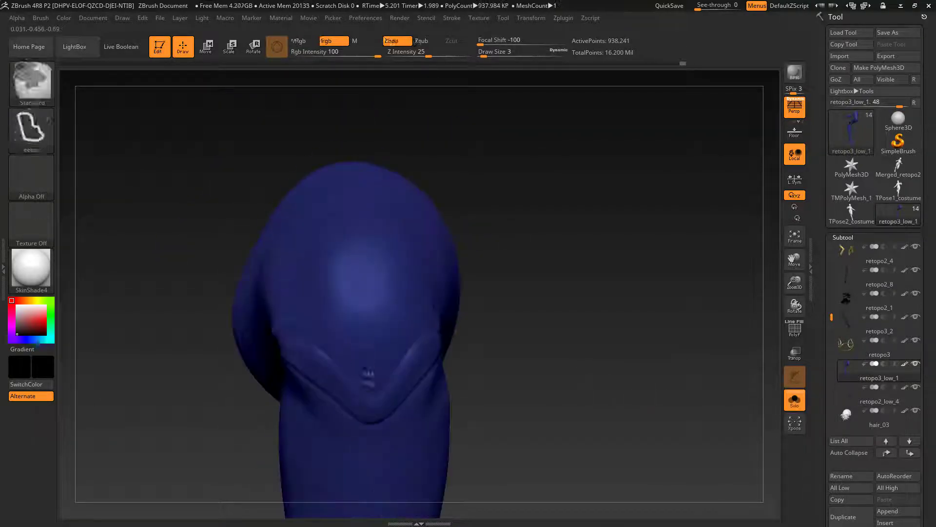
drag(374, 388, 299, 331)
right_drag(299, 330, 341, 361)
drag(375, 394, 410, 343)
drag(375, 392, 413, 337)
ctrl+right_drag(412, 337, 415, 381)
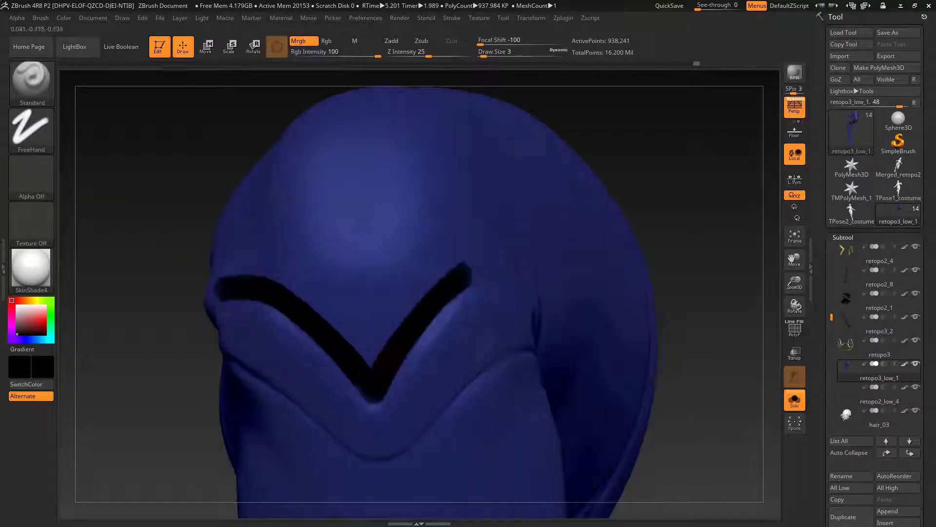
Step: Thicken the black V at its tip and extend the band around both sides of the knee
drag(356, 389, 373, 402)
right_drag(373, 402, 537, 375)
mouse_move(649, 368)
mouse_down()
mouse_move(618, 328)
mouse_move(485, 277)
mouse_up()
mouse_move(485, 277)
right_down()
mouse_move(542, 288)
mouse_move(488, 303)
mouse_move(414, 273)
right_up()
drag(413, 272, 442, 288)
right_drag(442, 288, 364, 355)
drag(361, 349, 292, 286)
right_drag(293, 285, 261, 280)
drag(259, 280, 345, 351)
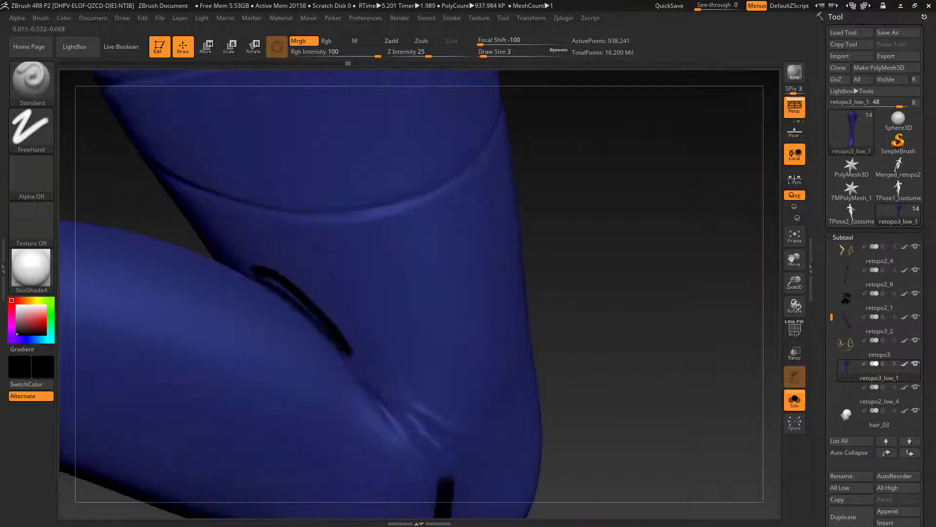
Step: Paint a black band along the crease behind the knee and trim its edge with blue at Draw Size 2
drag(259, 267, 394, 415)
right_drag(394, 415, 363, 266)
drag(363, 266, 415, 324)
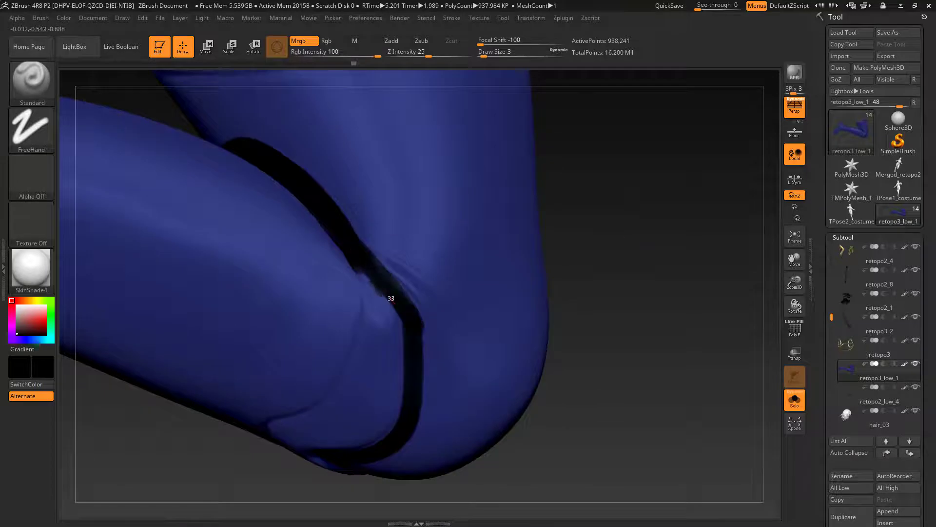
right_drag(382, 298, 367, 323)
key(c)
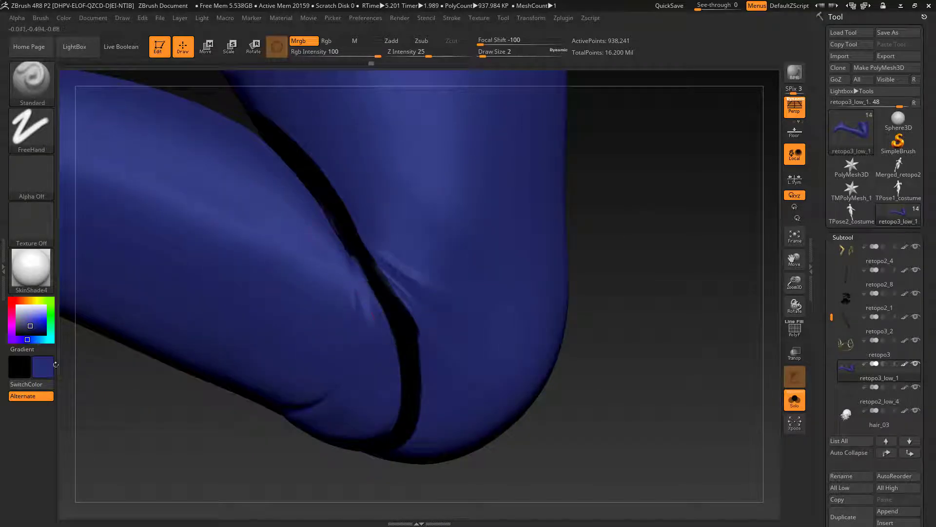
right_drag(393, 448, 619, 295)
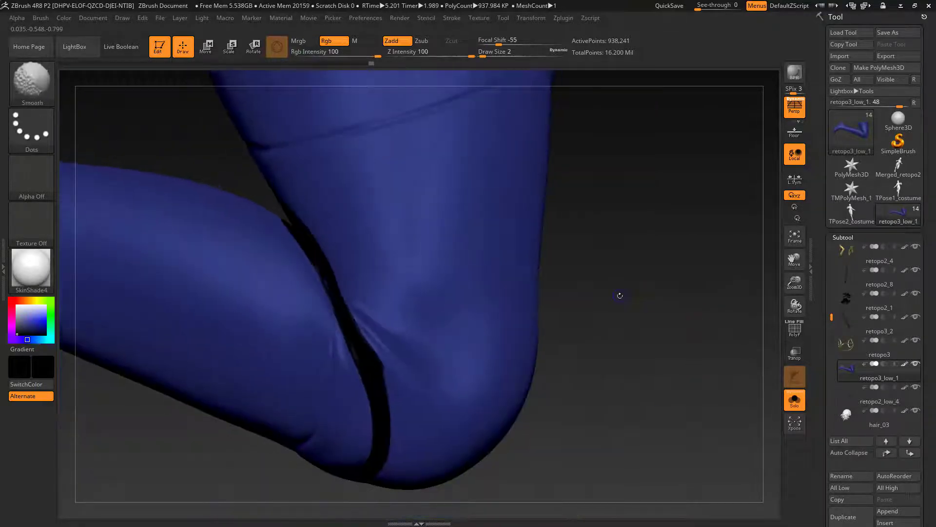
Step: Lower the boot mesh by three subdivision levels and isolate a strip of polygons on the upper boot
key(shift+d)
key(shift+d)
key(shift+d)
key(shift+d)
key(shift+d)
ctrl+shift+drag(248, 176, 535, 114)
right_drag(535, 115, 508, 161)
ctrl+shift+drag(236, 155, 487, 197)
ctrl+shift+click(493, 161)
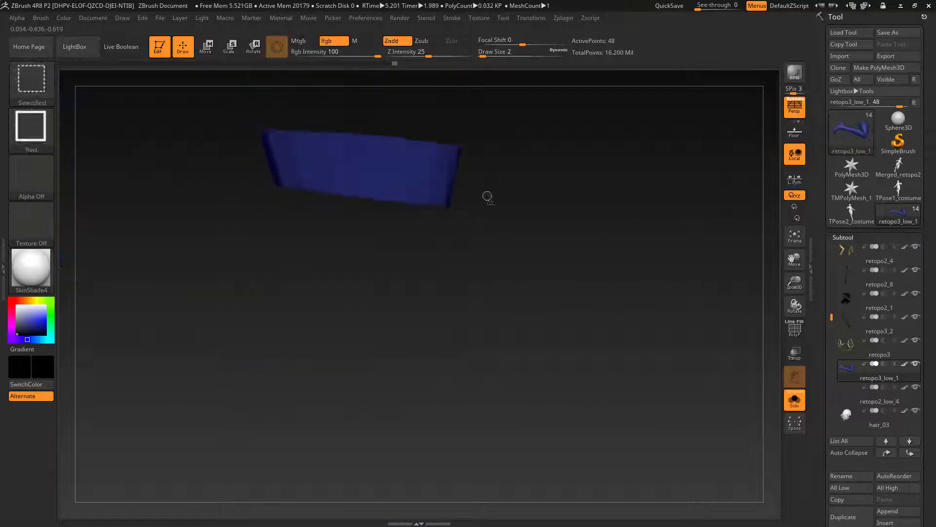
Step: Grow the visible area around the isolated strip and raise the mesh by three subdivision levels
right_drag(487, 197, 532, 195)
drag(930, 512, 931, 195)
click(844, 208)
click(844, 233)
click(844, 234)
key(d)
key(d)
key(d)
key(d)
key(d)
Step: Paint a black arch on the back of the upper boot above the knee crease at Draw Size 14
right_drag(531, 297, 468, 302)
drag(263, 199, 334, 270)
right_drag(579, 301, 630, 302)
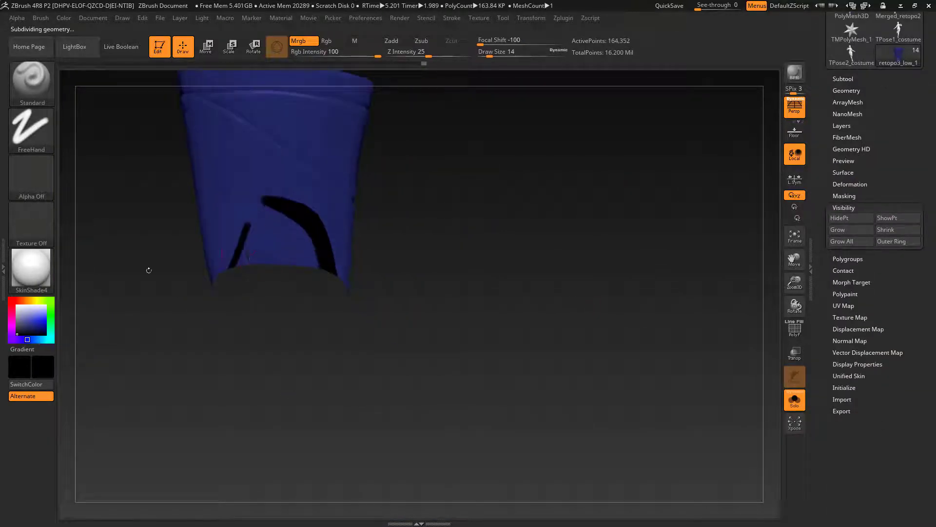
drag(312, 229, 229, 258)
right_drag(303, 361, 234, 358)
Step: Reveal more polygons towards the knee by growing visibility two subdivision levels lower, and restore the higher level
key(shift+d)
key(shift+d)
click(846, 233)
click(845, 234)
right_drag(542, 273, 621, 266)
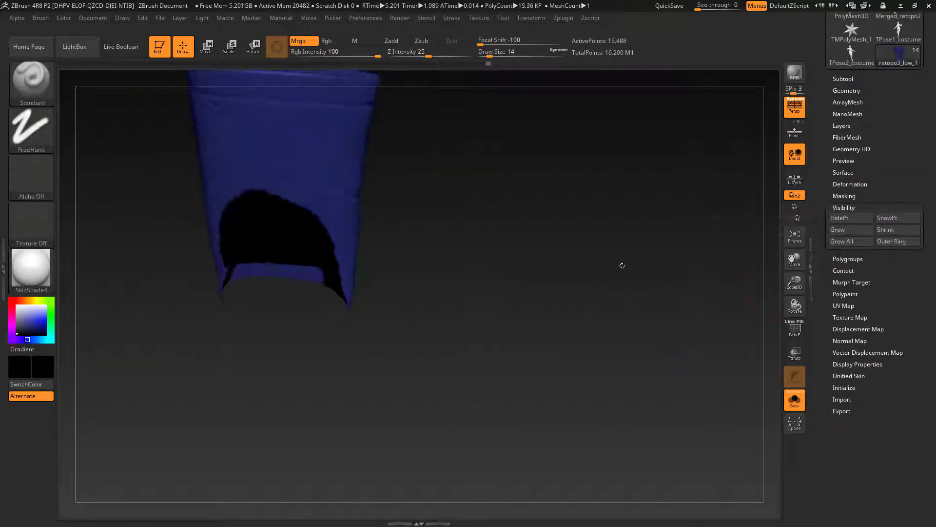
key(d)
key(d)
Step: Extend the black area down both sides of the newly revealed knee crease
drag(317, 276, 239, 273)
right_drag(488, 303, 586, 297)
drag(254, 219, 207, 356)
right_drag(575, 302, 478, 305)
drag(344, 261, 315, 352)
ctrl+shift+click(546, 303)
right_drag(546, 302, 468, 273)
key(c)
drag(327, 188, 322, 232)
mouse_move(487, 302)
right_down()
mouse_move(610, 288)
mouse_move(536, 292)
right_up()
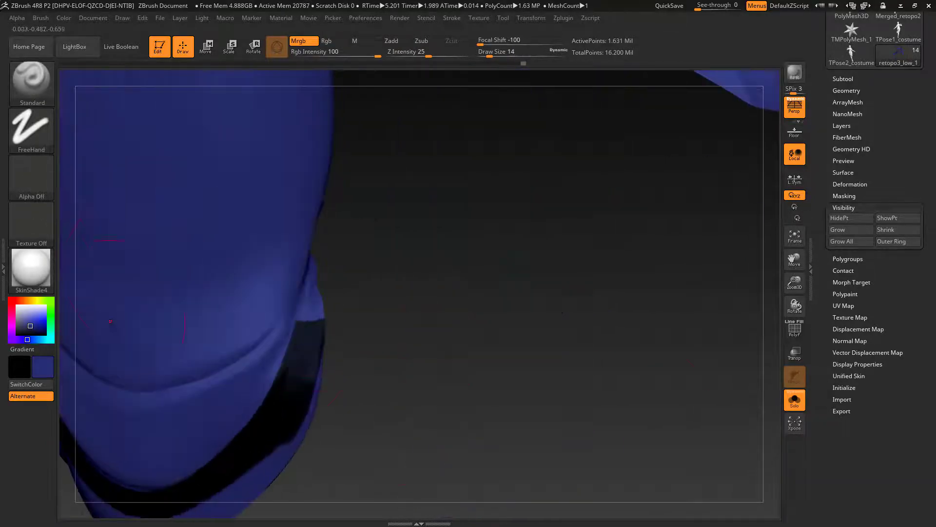
Step: Refine the black band's edges inside the knee crease with fine touch-ups in sampled colours at Draw Size 1
key(s)
key(c)
mouse_move(285, 345)
mouse_down()
mouse_move(273, 345)
mouse_move(316, 258)
mouse_up()
drag(423, 318, 244, 317)
key(c)
mouse_move(312, 283)
mouse_down()
mouse_move(369, 340)
mouse_move(328, 283)
mouse_up()
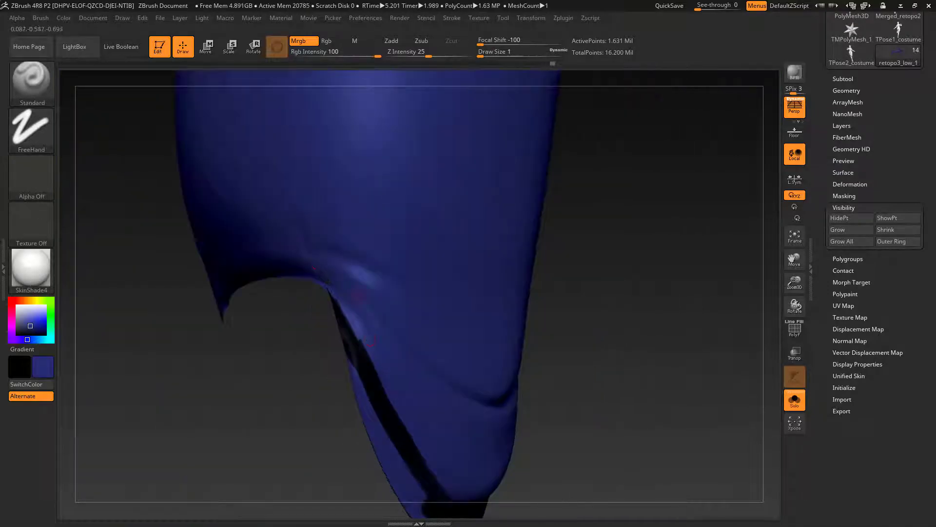
drag(609, 341, 512, 312)
ctrl+shift+click(609, 293)
drag(609, 293, 488, 342)
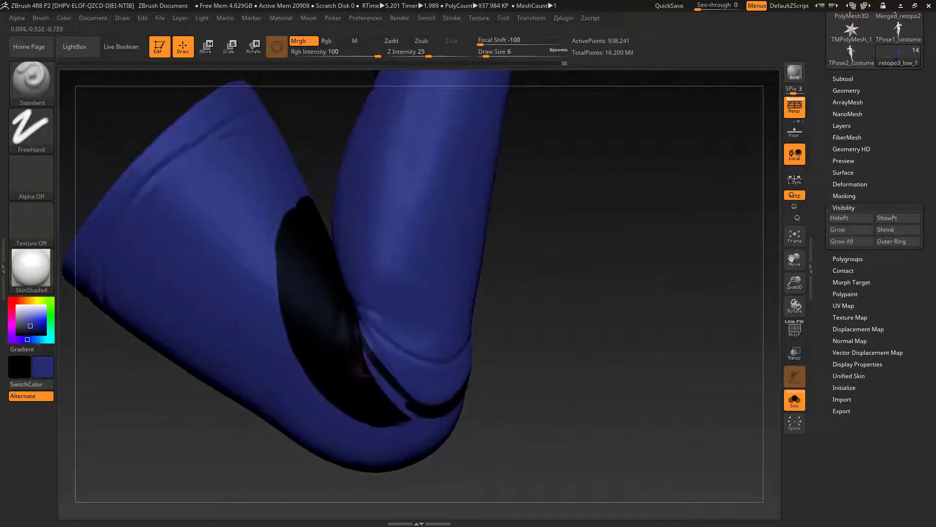
Step: Paint a black band along the underside of the second boot's upper diagonal seam at Draw Size 4
key(c)
drag(585, 317, 390, 317)
drag(442, 225, 504, 303)
drag(634, 366, 561, 317)
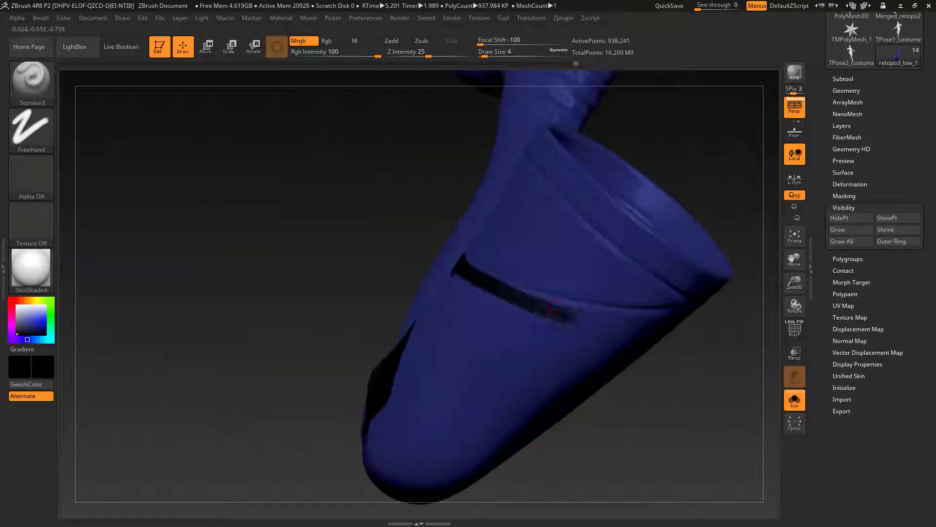
drag(500, 284, 616, 326)
drag(683, 390, 610, 351)
drag(640, 281, 517, 273)
mouse_move(390, 243)
mouse_down()
mouse_move(254, 234)
mouse_move(273, 244)
mouse_up()
mouse_move(337, 196)
mouse_down()
mouse_move(373, 190)
mouse_move(540, 265)
mouse_up()
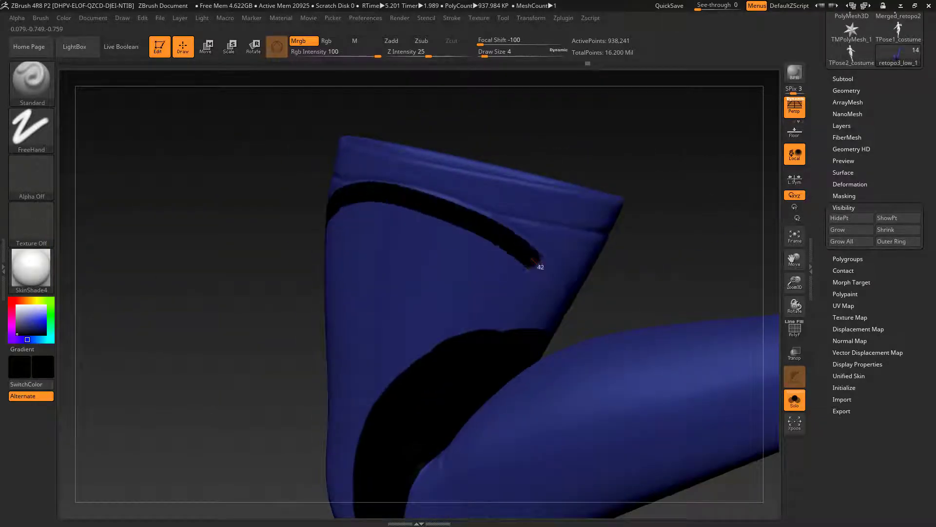
Step: Continue the black band under the upper seam around the remaining sides of the boot
drag(649, 234, 463, 219)
mouse_move(246, 278)
mouse_down()
mouse_move(347, 331)
mouse_move(390, 340)
mouse_up()
drag(610, 293, 488, 234)
mouse_move(274, 319)
mouse_down()
mouse_move(185, 283)
mouse_move(152, 222)
mouse_up()
drag(487, 195, 560, 244)
mouse_move(168, 359)
mouse_down()
mouse_move(261, 244)
mouse_move(176, 317)
mouse_up()
drag(610, 303, 464, 273)
mouse_move(288, 210)
mouse_down()
mouse_move(353, 244)
mouse_move(324, 285)
mouse_up()
Step: Fill the area between the upper seam and the knee bands with black, using a larger brush, Draw Size 7
key(bracketright)
drag(463, 244, 585, 253)
ctrl+drag(366, 292, 244, 244)
drag(215, 273, 370, 283)
mouse_move(297, 292)
ctrl+mouse_down()
mouse_move(469, 292)
mouse_move(523, 409)
mouse_move(273, 146)
ctrl+mouse_up()
ctrl+click(502, 289)
click(63, 18)
click(93, 229)
Step: Paint the remaining blue patches above the V-shaped ridge black at Draw Size 7
ctrl+drag(161, 234, 195, 273)
drag(337, 196, 249, 230)
drag(488, 195, 610, 209)
drag(263, 214, 205, 235)
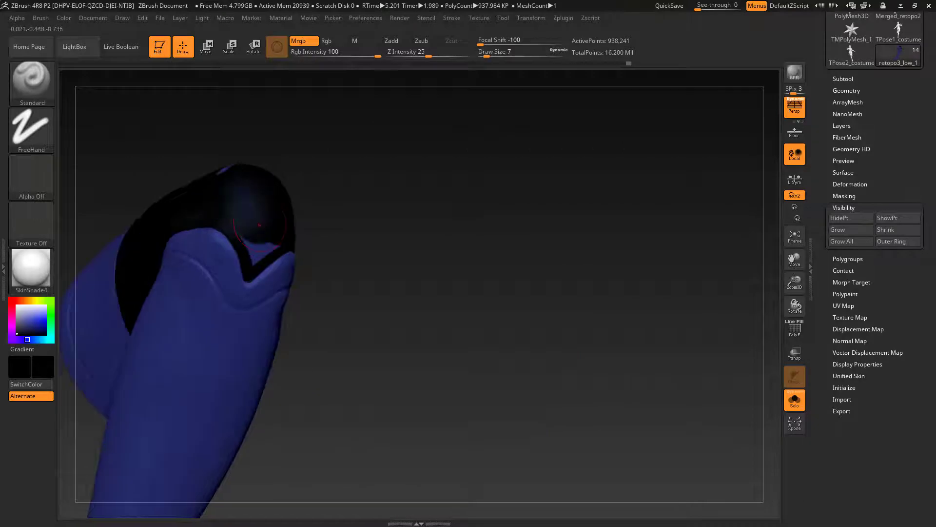
Step: Check both boots' black upper areas on the full figure with Solo off
mouse_move(415, 293)
mouse_down()
mouse_move(553, 374)
mouse_move(683, 361)
mouse_up()
alt+drag(536, 371, 536, 273)
ctrl+shift+click(585, 341)
click(794, 400)
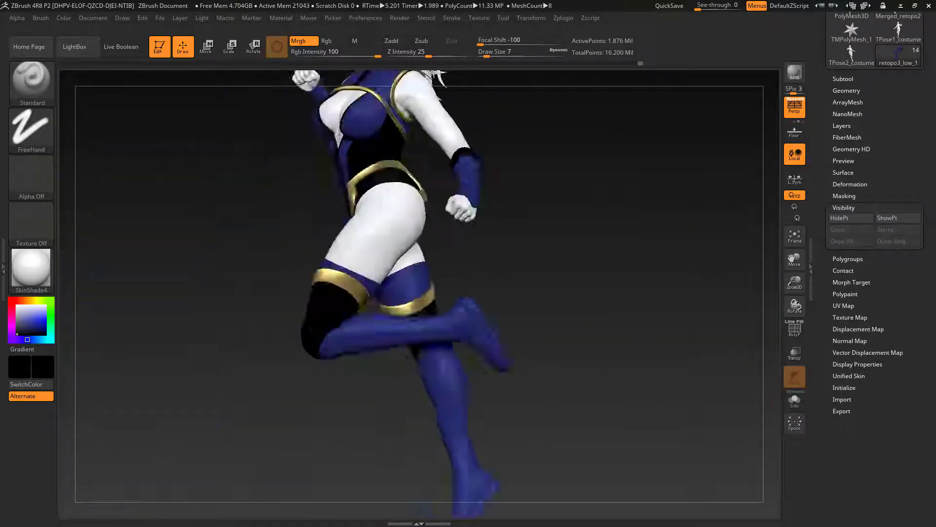
drag(732, 386, 628, 387)
Step: Bring up the subtool list and select the hair_03 subtool
click(844, 79)
drag(832, 157, 832, 93)
drag(634, 385, 585, 342)
drag(832, 92, 832, 186)
click(878, 210)
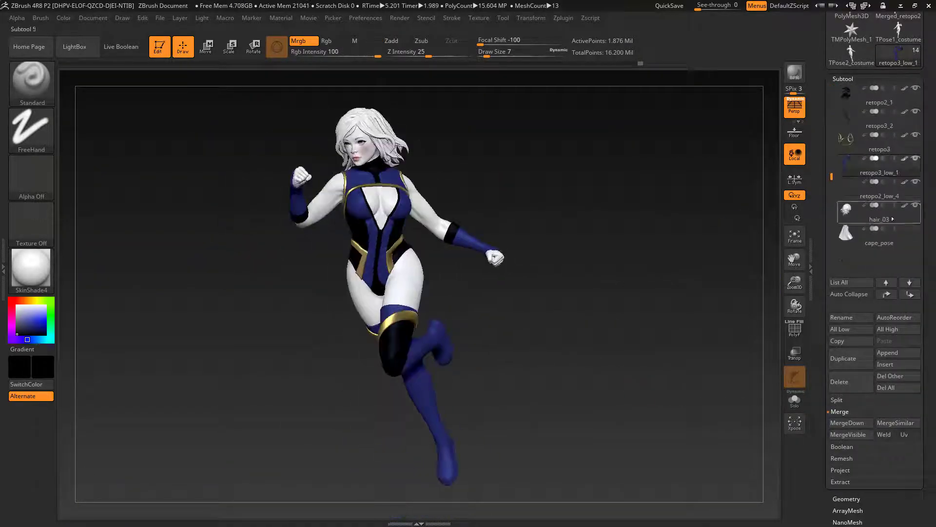
Step: Try different materials on the hair, ending with MatCap RedClay
click(31, 268)
click(210, 385)
click(64, 18)
click(31, 268)
click(184, 359)
click(31, 268)
click(139, 277)
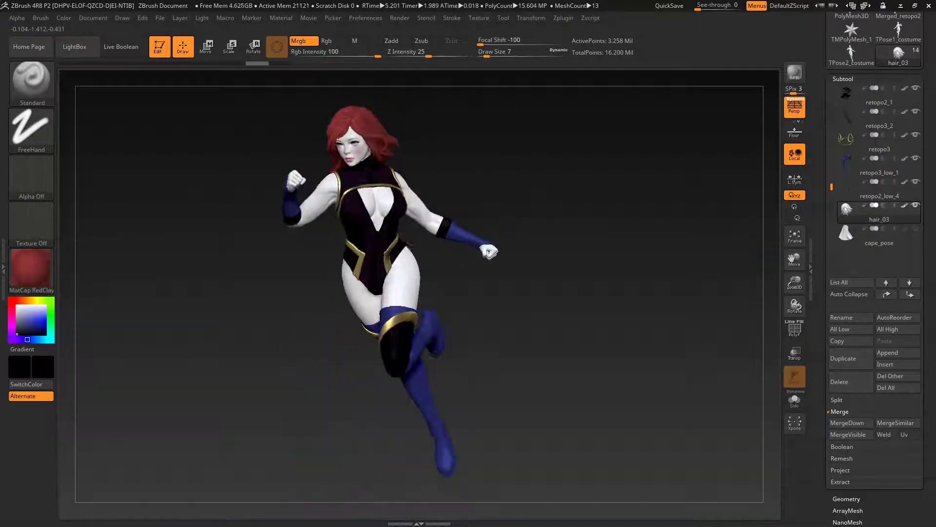
Step: Try the MatCap Red Wax material on the hair
click(31, 268)
drag(512, 341, 541, 339)
click(31, 268)
click(139, 277)
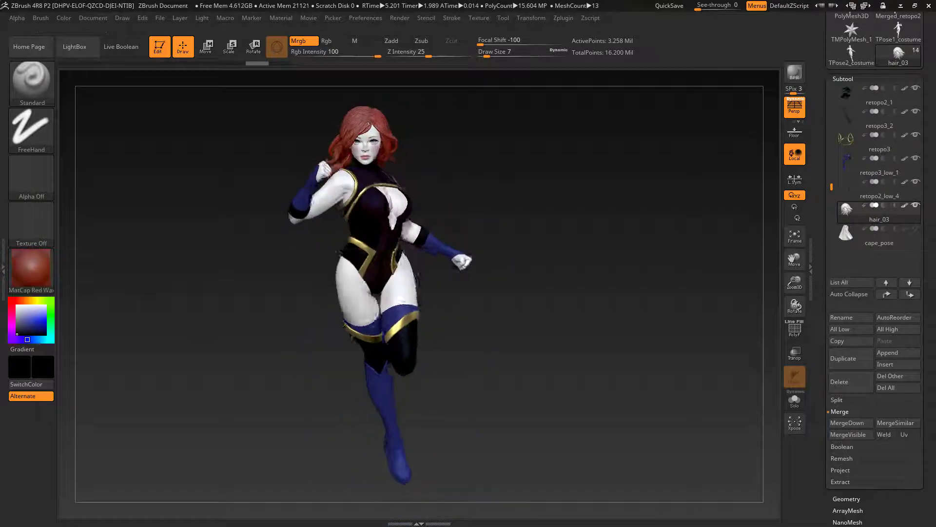
Step: Switch the material to SkinShade4 and fill the hair with a dark red colour
click(31, 268)
click(88, 278)
click(11, 311)
click(42, 320)
click(11, 308)
click(35, 326)
click(64, 18)
click(88, 161)
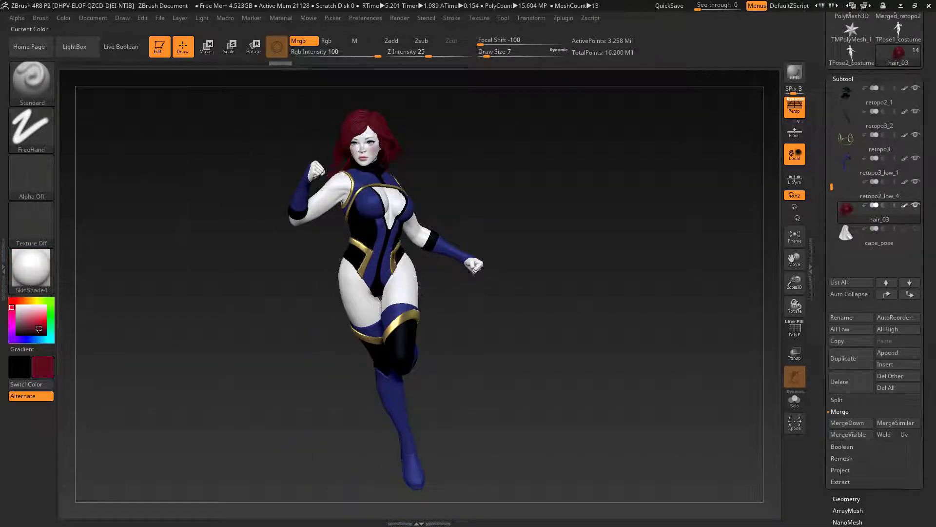
Step: Refill the hair with an adjusted red shade and compare it on the full figure
click(11, 301)
click(33, 326)
click(63, 18)
click(88, 226)
alt+drag(238, 455, 280, 405)
click(64, 18)
click(88, 226)
alt+drag(610, 204, 612, 292)
drag(631, 249, 629, 297)
Step: Recolour the hair with further red shades and apply the MatCap Red Wax material
click(17, 306)
click(63, 18)
click(88, 226)
click(41, 286)
click(63, 18)
click(93, 226)
click(17, 334)
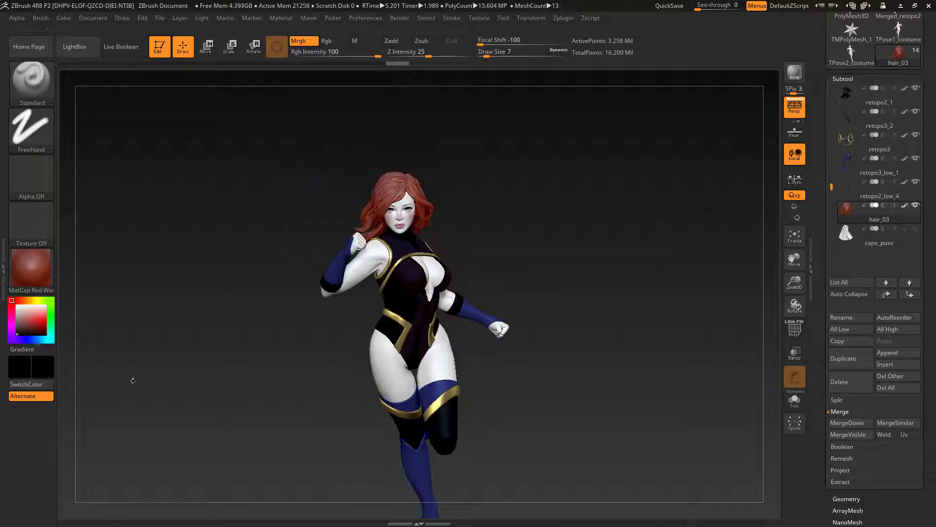
Step: Reset the active colour to white and isolate the torso bodysuit subtool
alt+drag(130, 378, 146, 327)
click(17, 306)
drag(682, 244, 740, 225)
alt+click(382, 307)
click(795, 400)
alt+drag(136, 366, 144, 307)
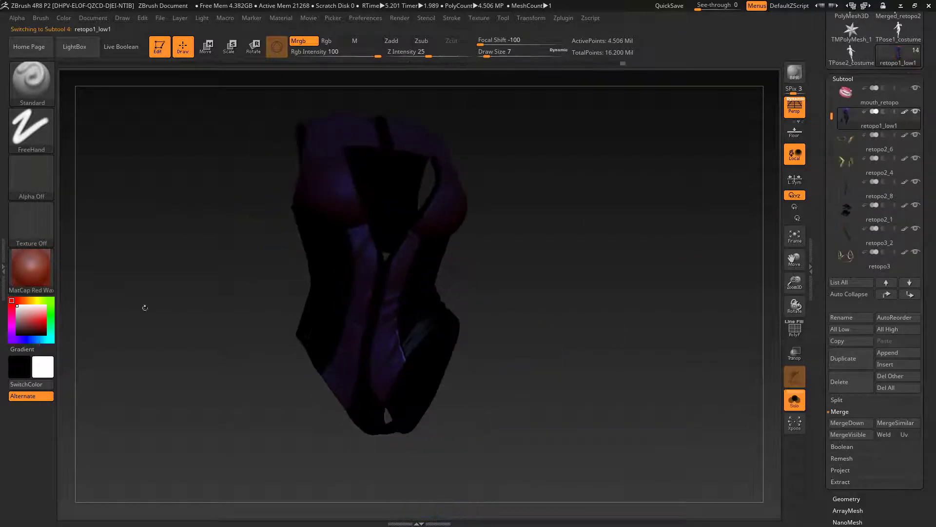
Step: Fill the bodysuit with a new material in material-only mode, keeping its colours, and bring the whole figure back into view
click(31, 268)
drag(931, 507, 935, 219)
click(854, 393)
click(32, 268)
click(364, 41)
click(64, 18)
click(88, 226)
click(31, 268)
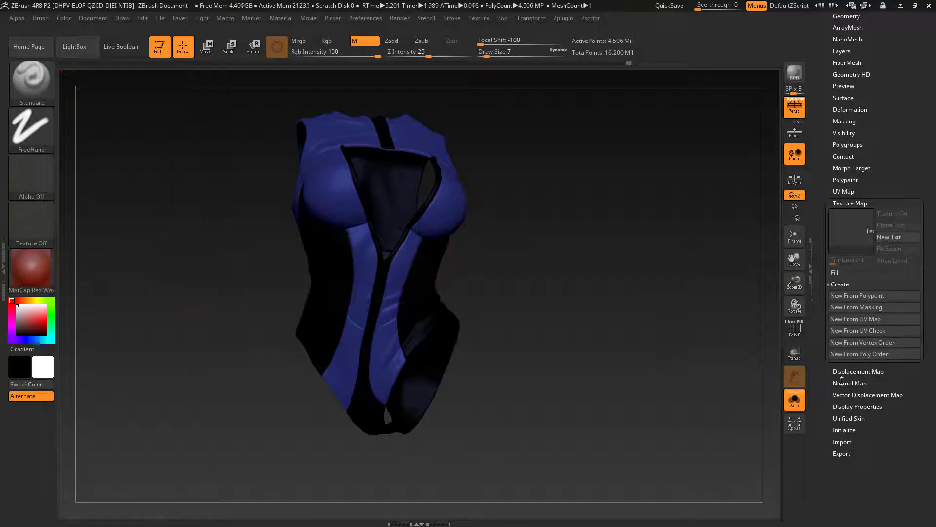
click(795, 400)
Step: Select the body subtool costume_pose08 in the subtool list
alt+drag(648, 215, 650, 275)
drag(930, 195, 930, 313)
click(843, 124)
alt+click(398, 352)
drag(610, 293, 586, 293)
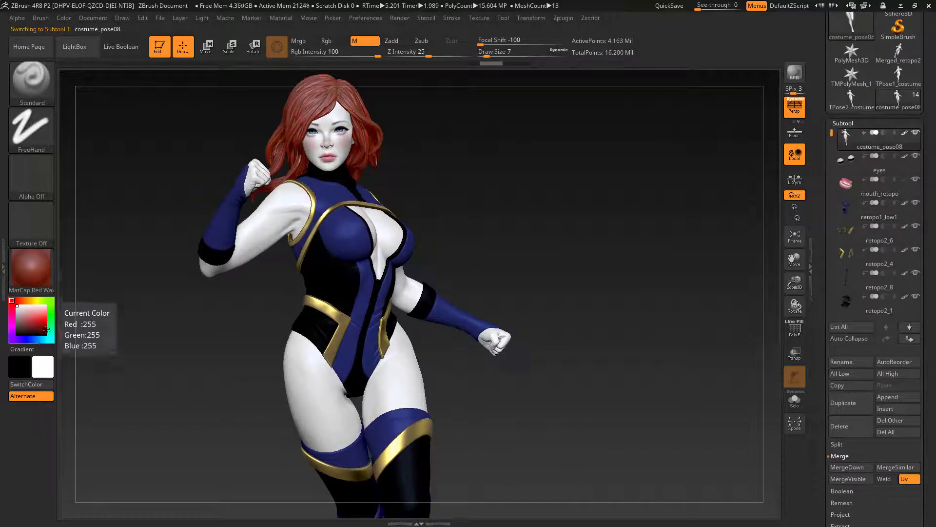
Step: Try the PolySkin, MatCap LBrown and MatCap Skeleton materials as material-only fills on the body
click(31, 268)
click(188, 371)
click(63, 18)
click(88, 226)
click(31, 268)
click(91, 342)
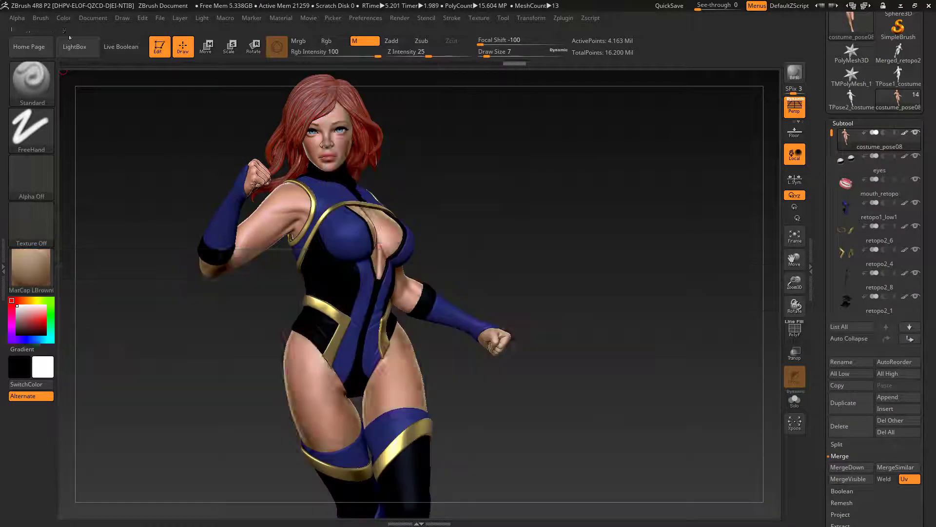
click(63, 18)
click(88, 226)
click(32, 268)
click(558, 342)
click(64, 18)
click(85, 226)
Step: Fill the body with the SkinShade4 material
click(32, 268)
click(419, 450)
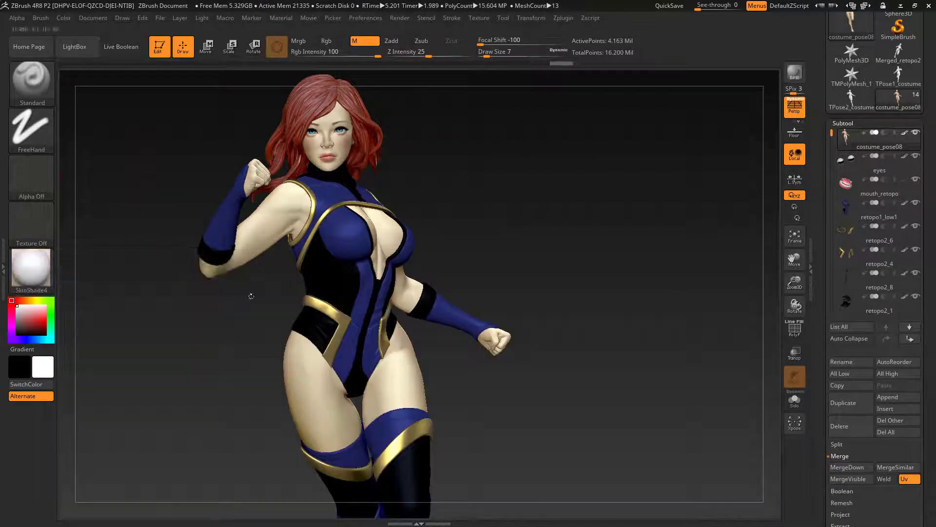
click(63, 18)
click(88, 226)
Step: Enable Mrgb at Rgb Intensity 10 and tint the body with the muted pink R 189, G 114, B 102
click(26, 314)
click(18, 300)
click(304, 41)
click(320, 52)
text(10)
key(Return)
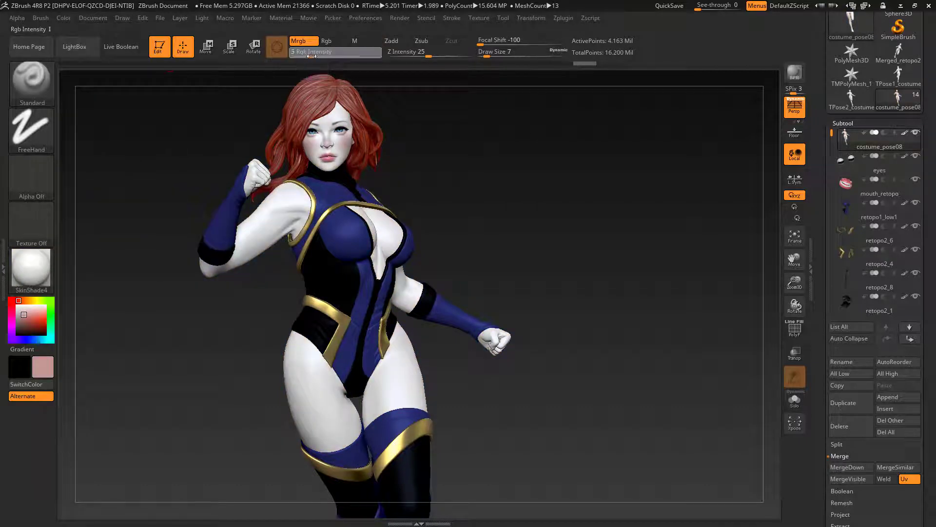
click(28, 317)
click(63, 18)
click(88, 225)
Step: Isolate the body for another light pink fill, then undo and redo it to compare with the full costume shown
drag(171, 360, 605, 295)
click(795, 400)
click(64, 18)
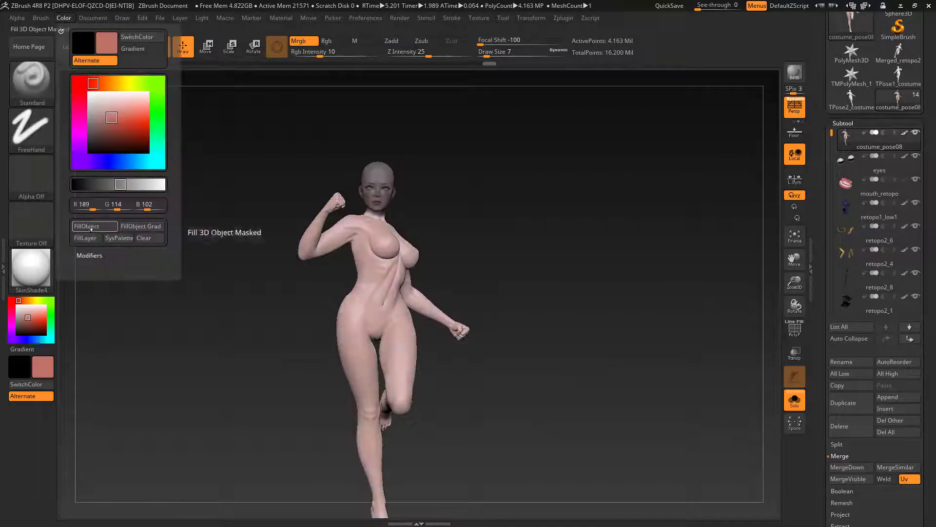
click(88, 226)
key(ctrl+z)
click(795, 400)
key(ctrl+shift+z)
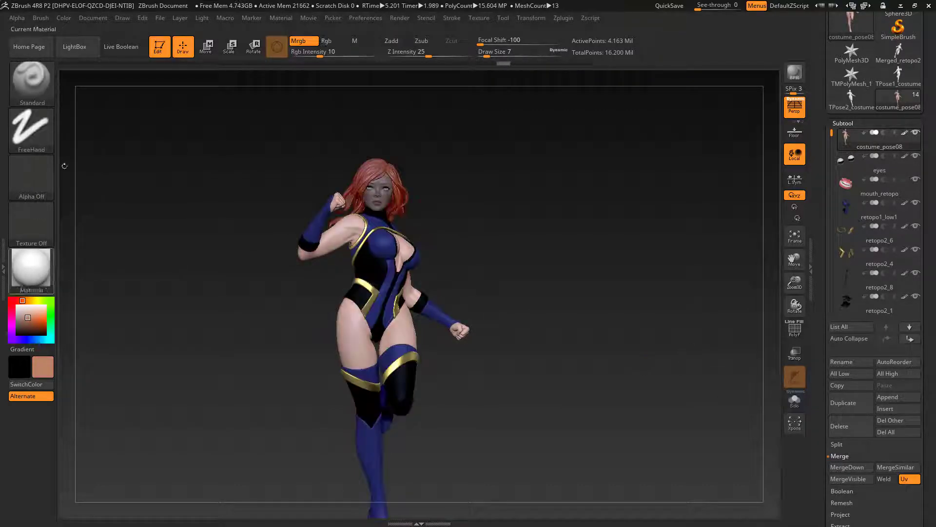
Step: Add a light tan tint over the body's skin with another low-intensity fill
click(63, 18)
click(88, 226)
drag(605, 293, 619, 375)
Step: Show and select the cape, set Rgb Intensity to 100, and fill it with white and SkinShade4
drag(832, 212, 832, 231)
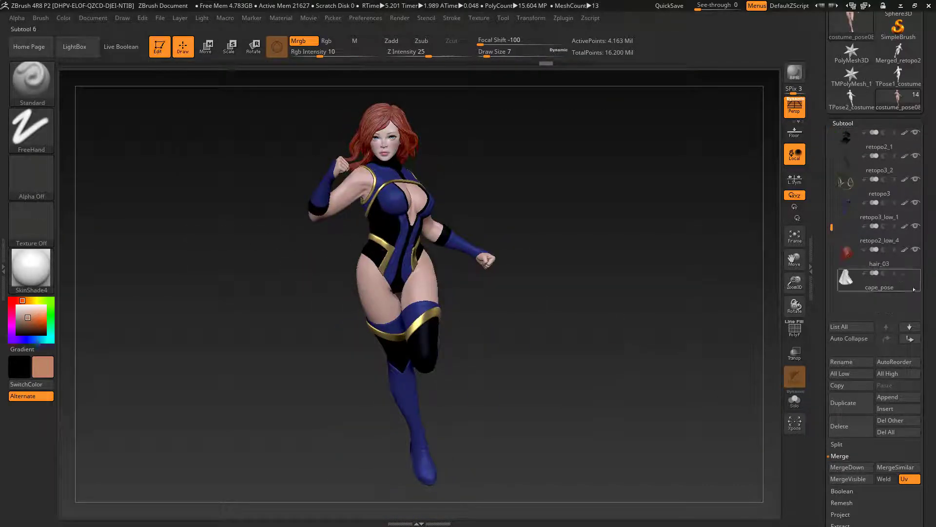
click(859, 282)
drag(320, 53, 380, 52)
click(64, 18)
click(88, 225)
drag(580, 337, 643, 251)
Step: Open the BPR Shadow settings and render the caped figure with BPR at two view distances
click(400, 18)
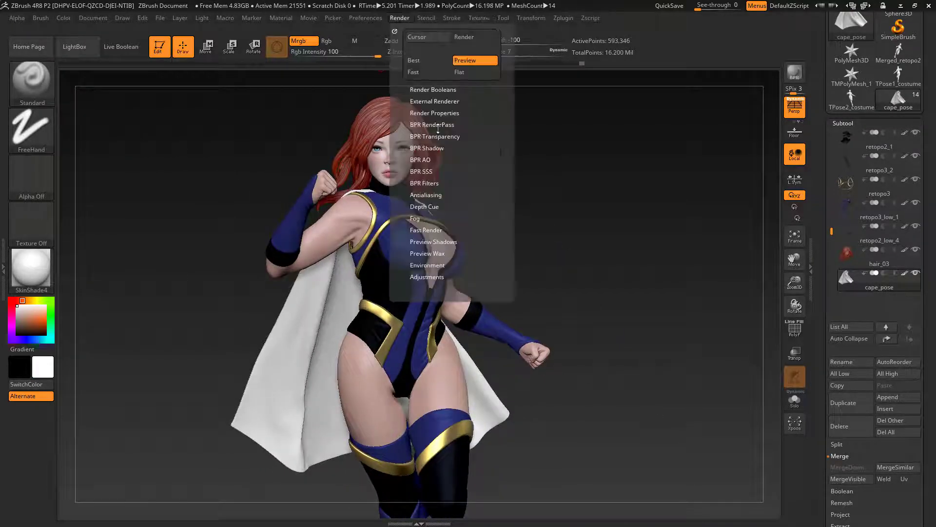
click(428, 149)
click(794, 73)
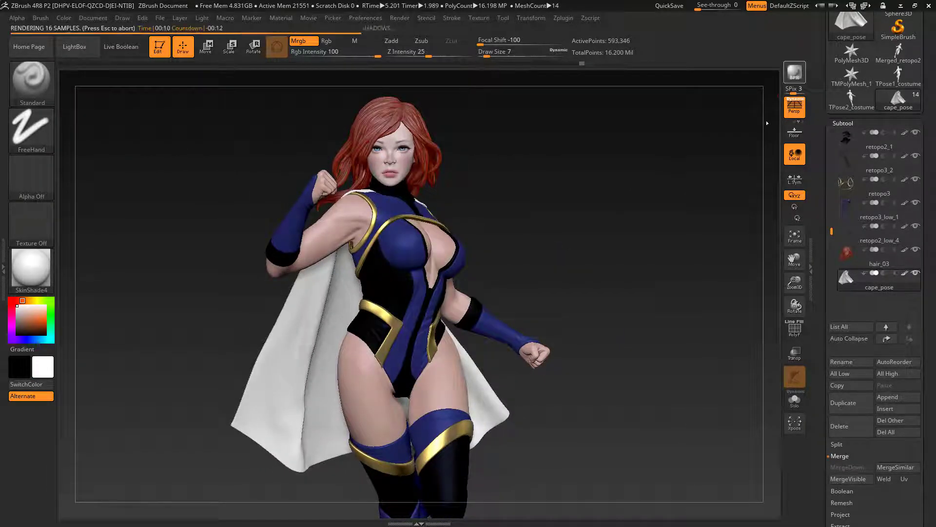
alt+drag(642, 235, 637, 209)
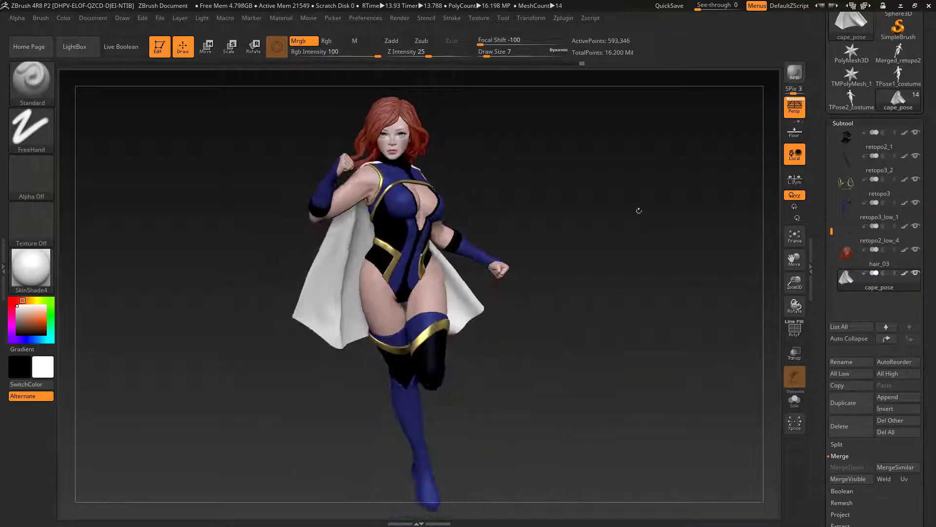
click(795, 73)
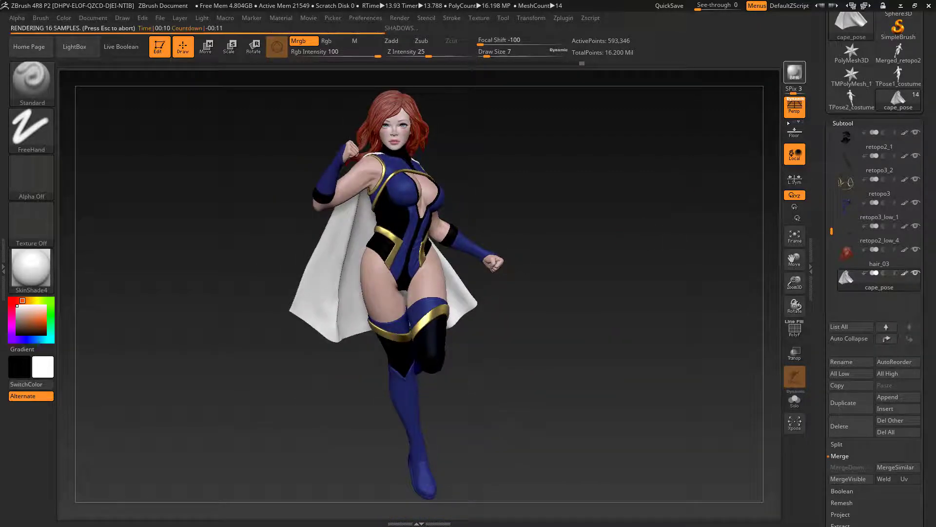
Step: Isolate the eyes and fill them with the ToyPlastic material in material-only mode
alt+drag(631, 202, 626, 256)
scroll(910, 170, up, 7)
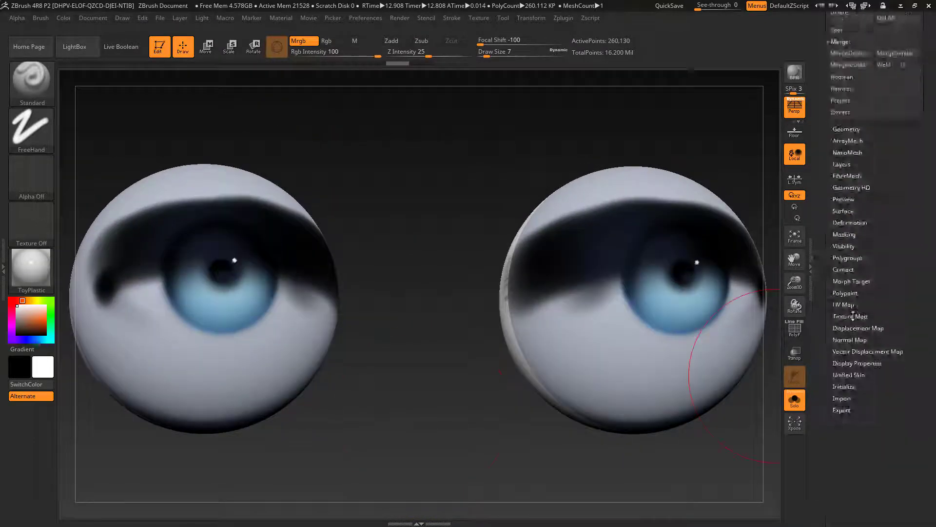
click(64, 18)
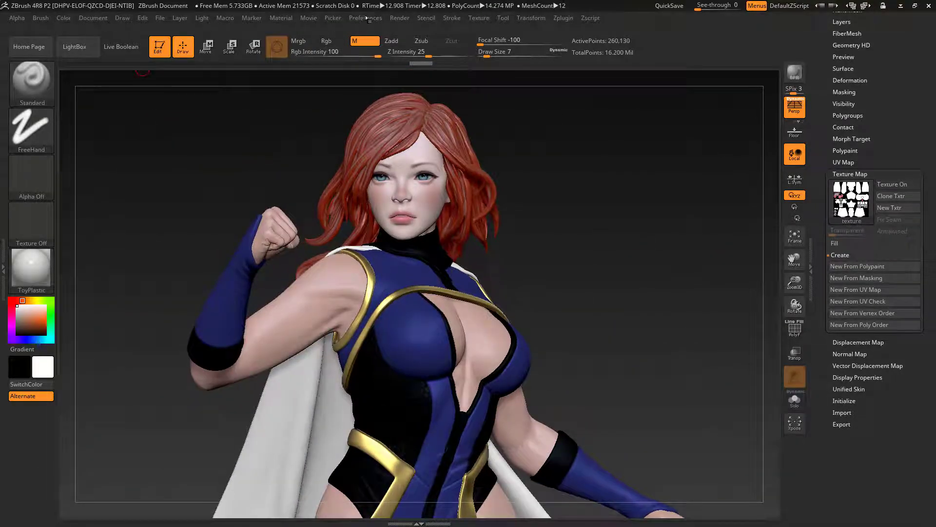
Step: Enable WaxPreview in the Render Properties
click(401, 18)
click(365, 19)
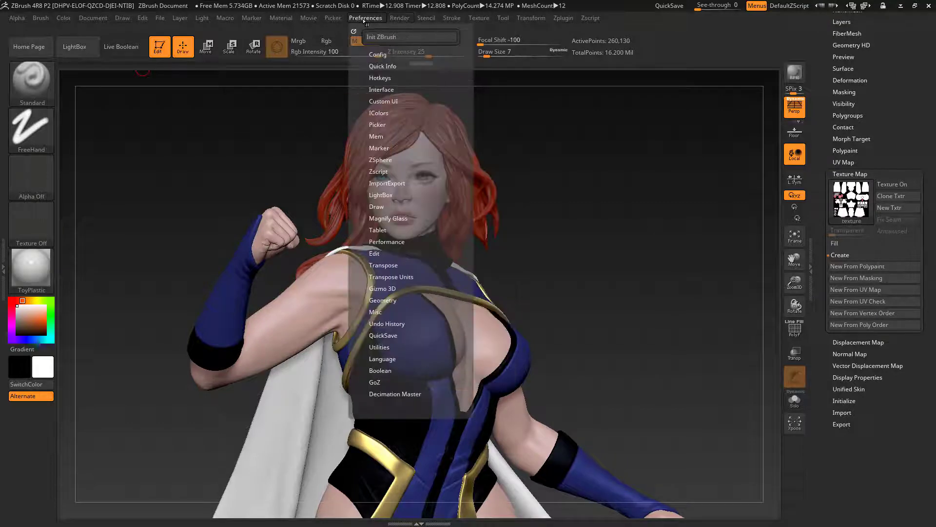
click(402, 20)
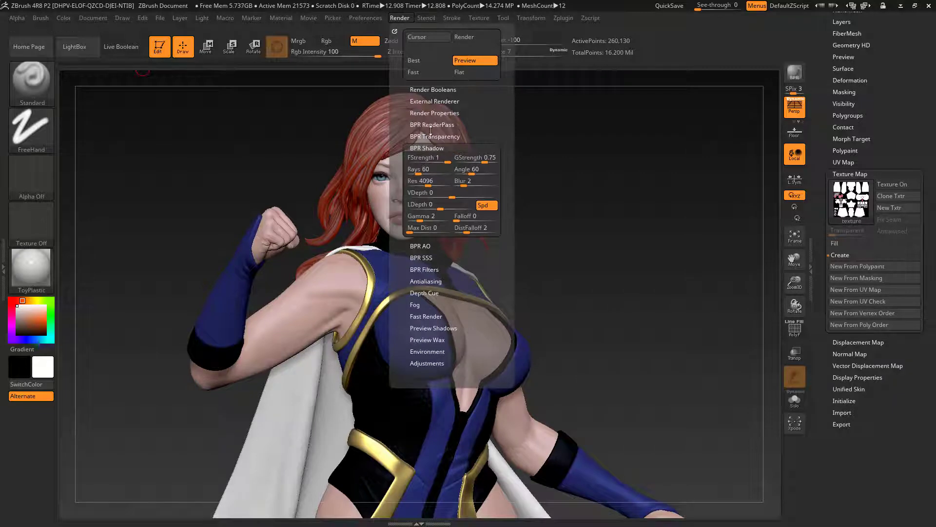
click(371, 18)
click(404, 20)
click(423, 113)
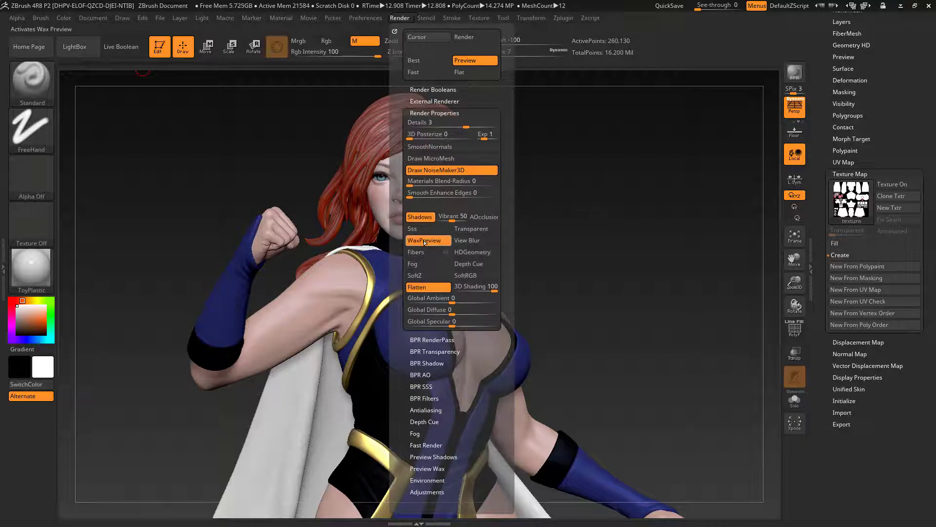
Step: Choose the SkinShade4 material and set its wax strength to 50
click(34, 276)
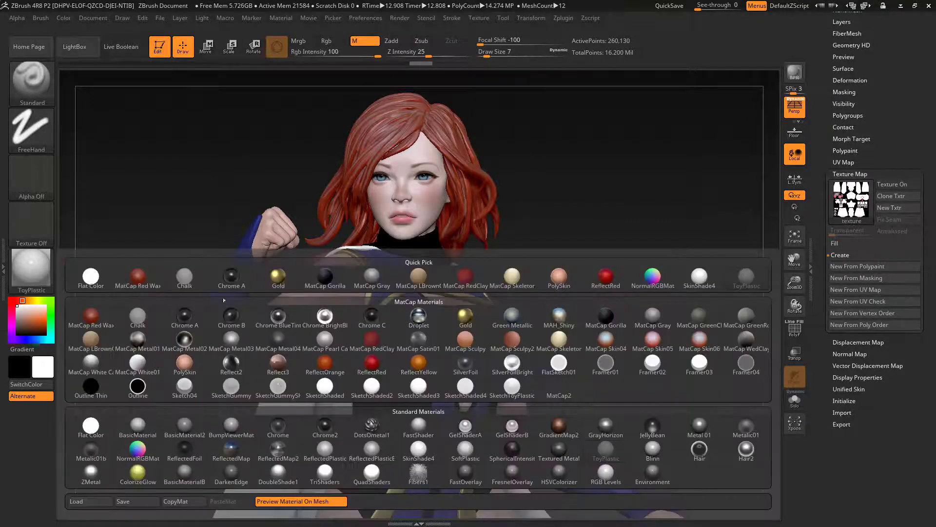
click(700, 277)
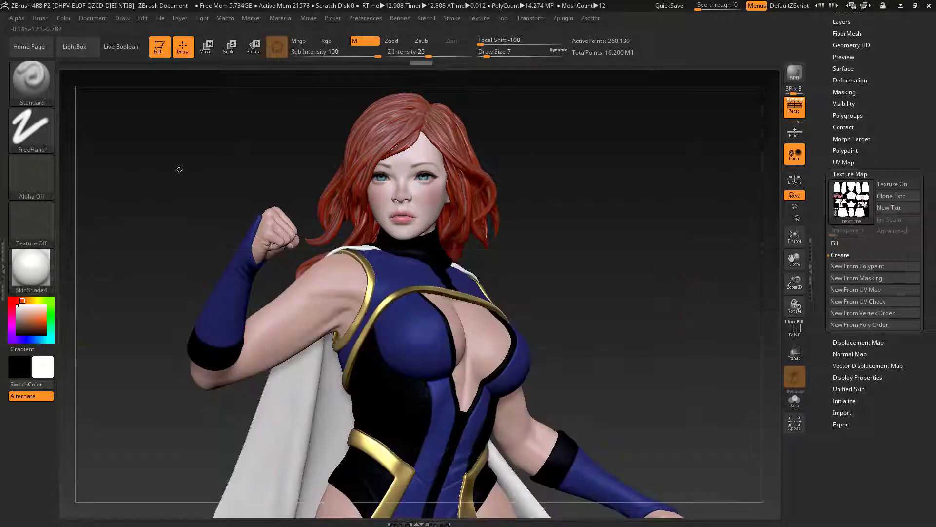
click(281, 18)
click(306, 312)
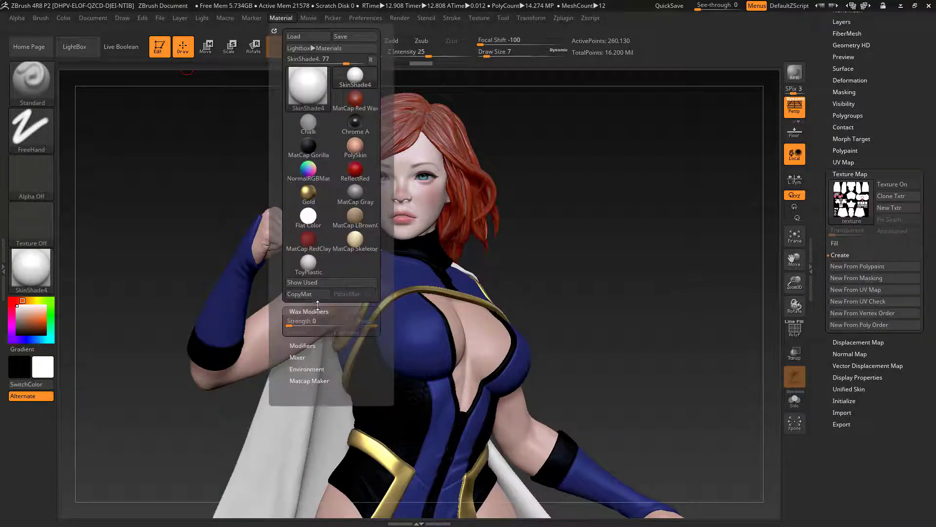
drag(297, 323, 309, 325)
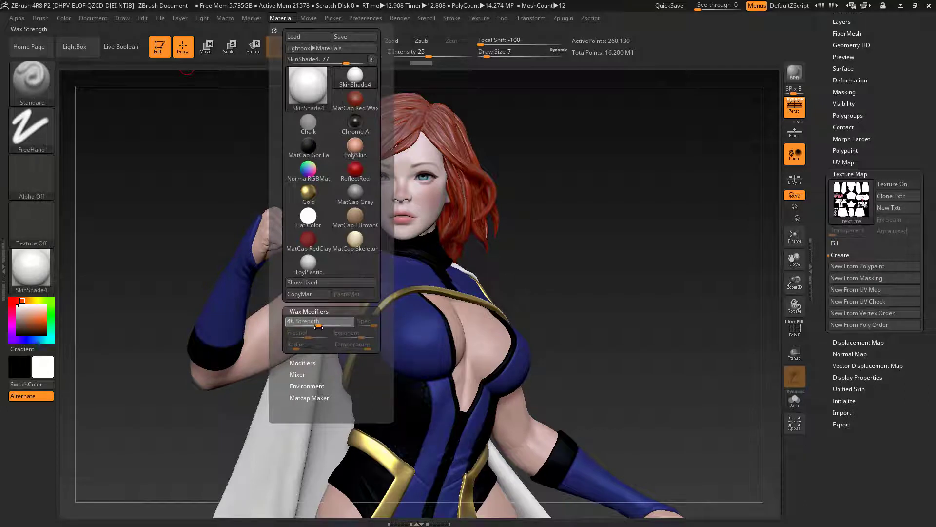
drag(320, 328, 321, 327)
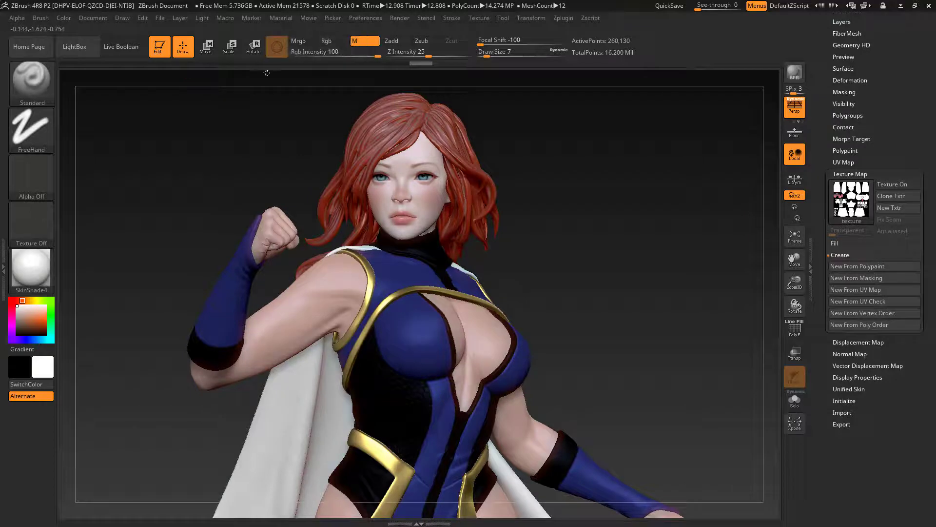
drag(636, 247, 649, 264)
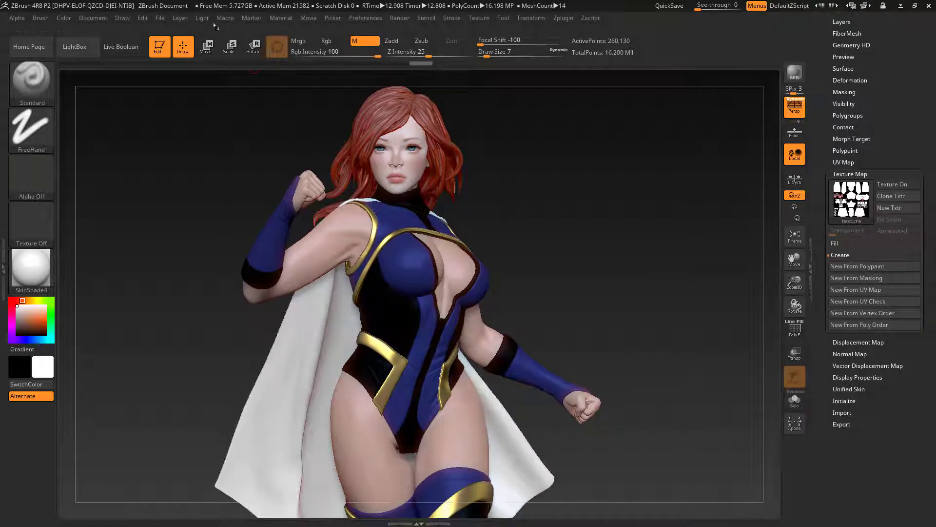
Step: Set the SkinShade4 wax strength to 29 and render the figure with BPR
click(282, 18)
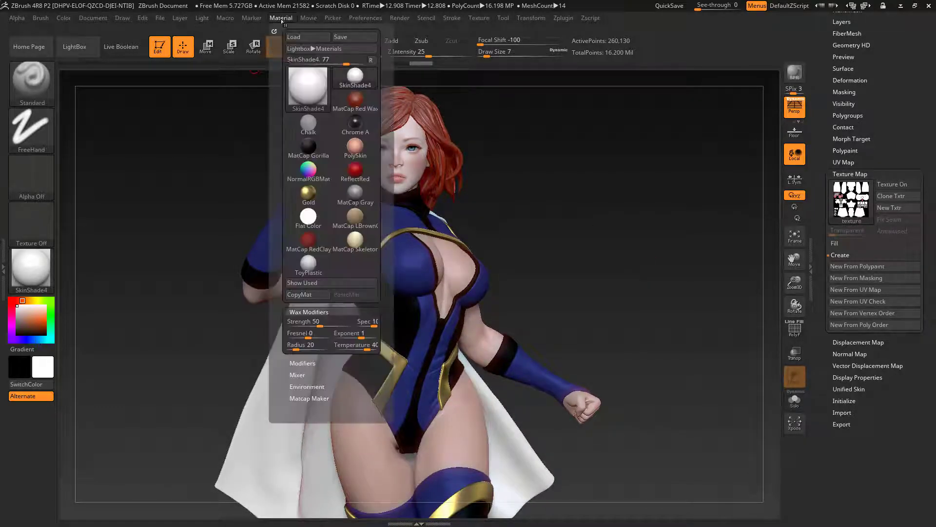
click(315, 324)
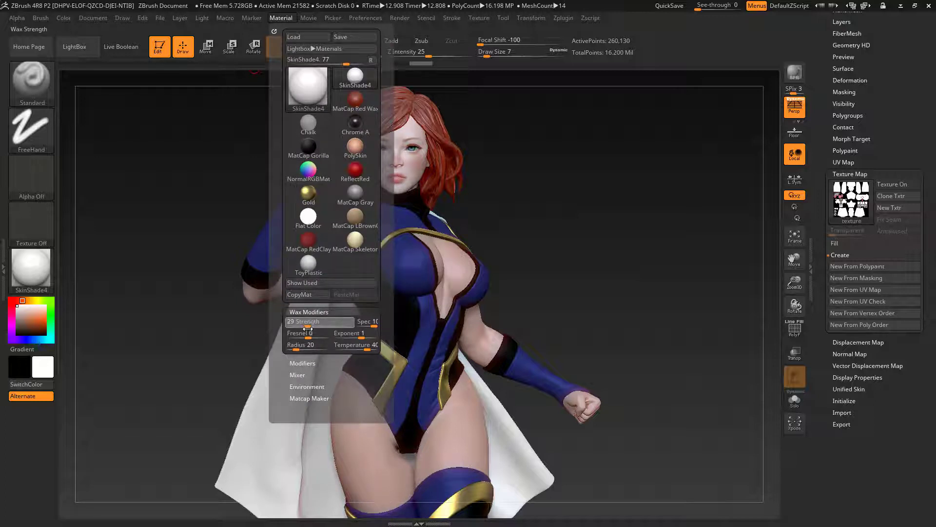
drag(308, 330, 308, 331)
drag(616, 221, 646, 234)
drag(685, 207, 702, 177)
key(shift+r)
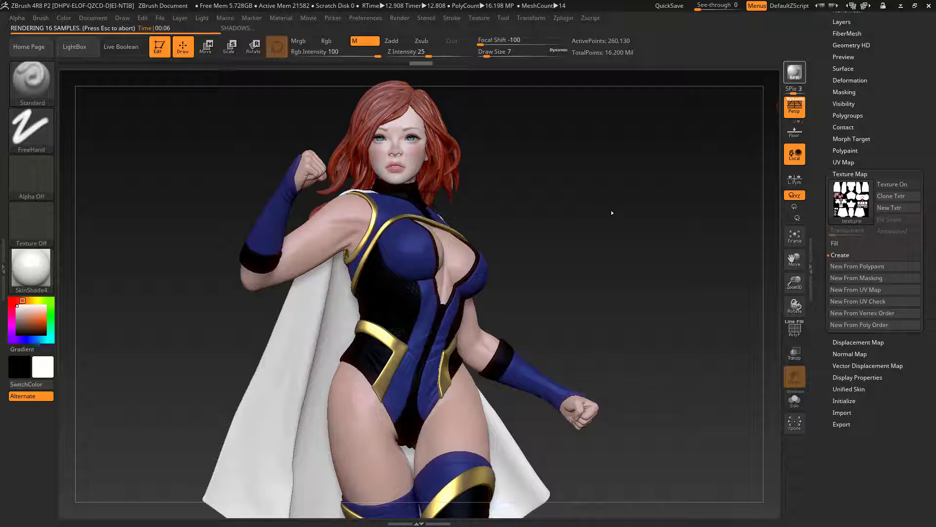
Step: Select the cape and fill it with white and the MatCap White Cavity material using Mrgb
click(44, 278)
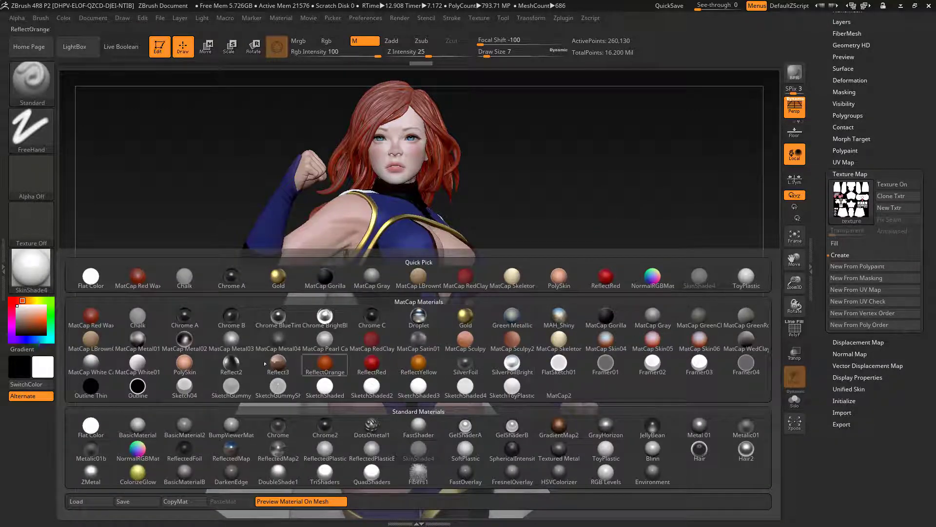
click(96, 367)
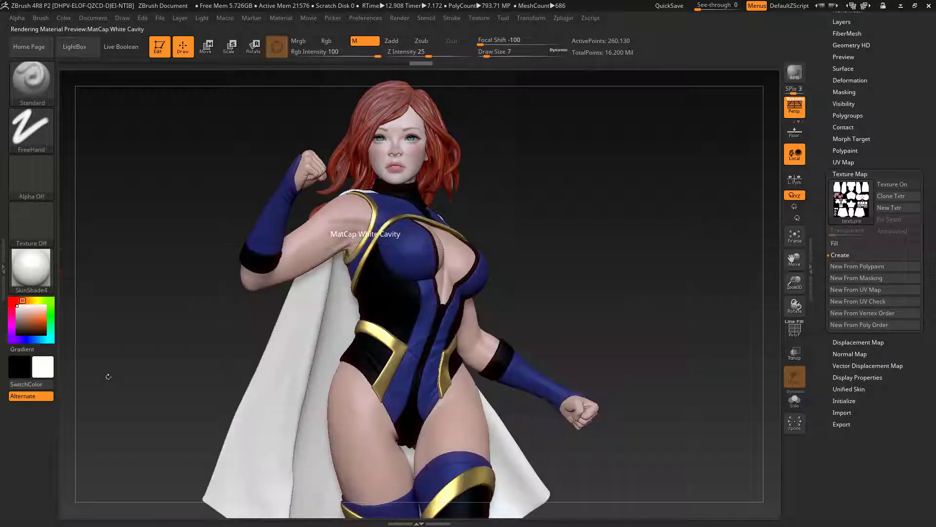
drag(904, 102, 903, 172)
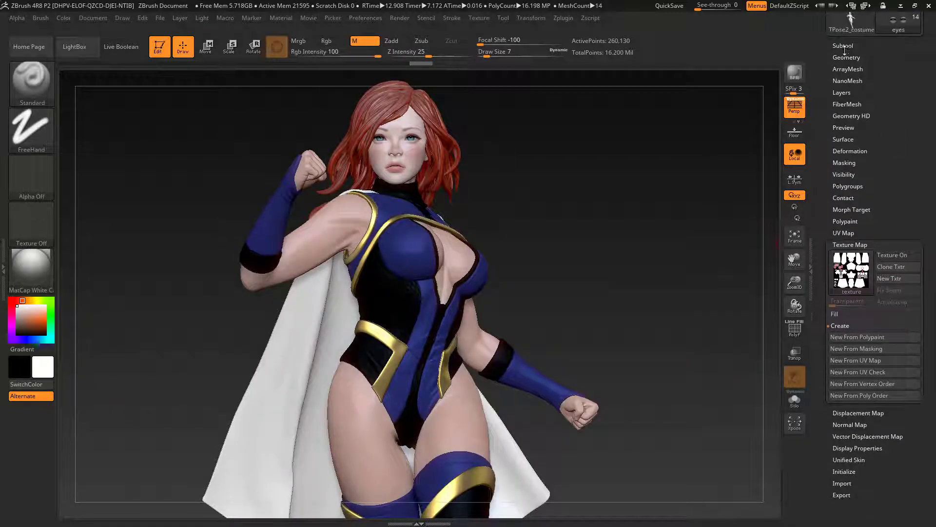
click(844, 47)
drag(831, 56, 829, 180)
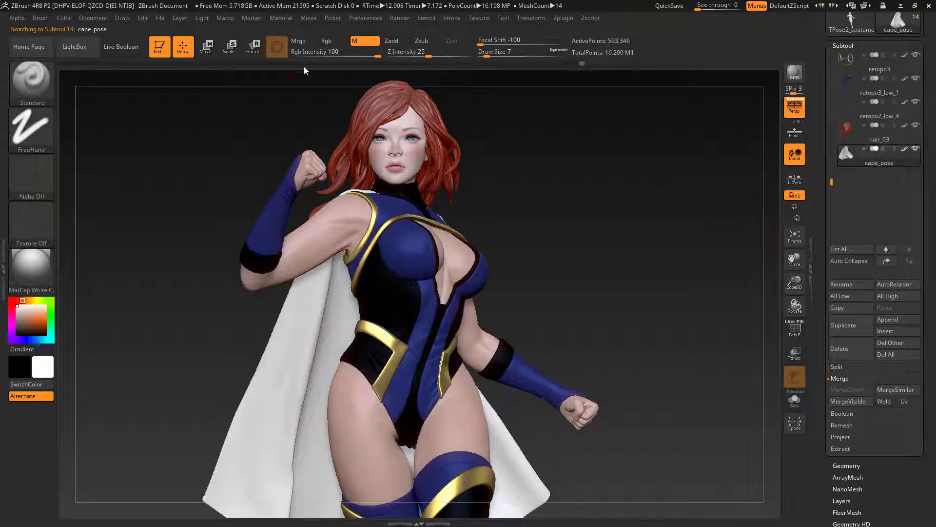
click(303, 42)
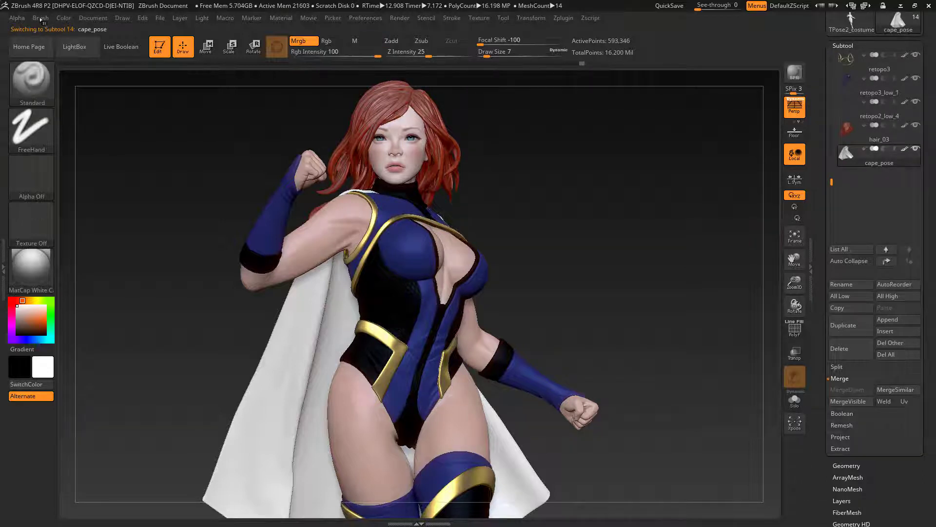
click(64, 18)
click(94, 227)
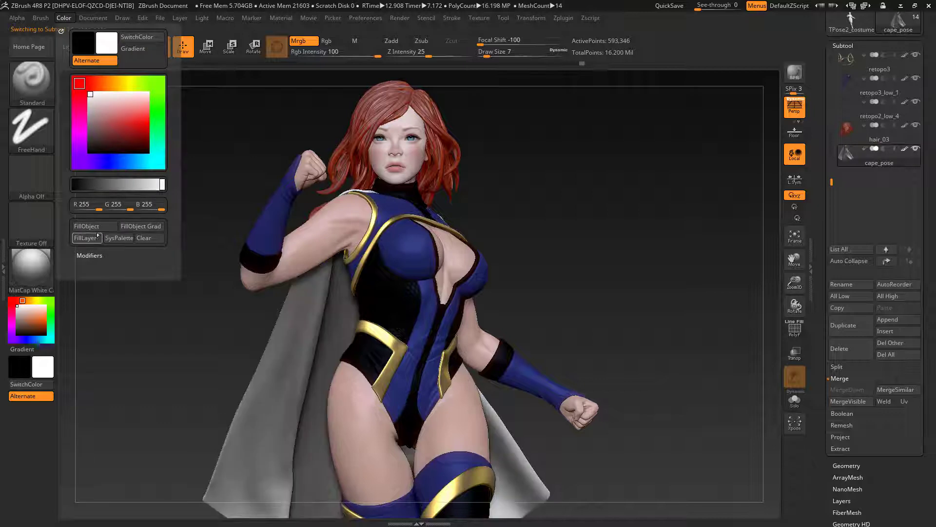
Step: Refill the cape with white and the MatCap White01 material
click(38, 272)
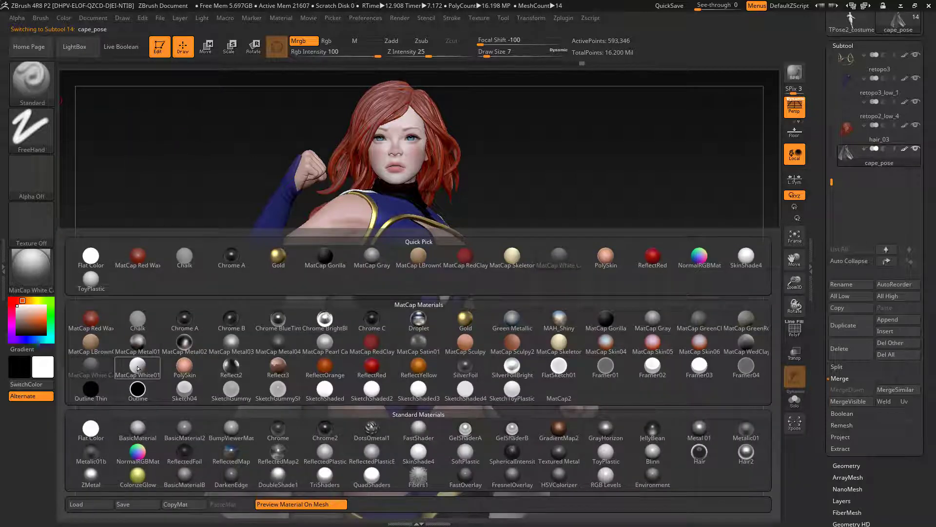
click(138, 367)
click(64, 18)
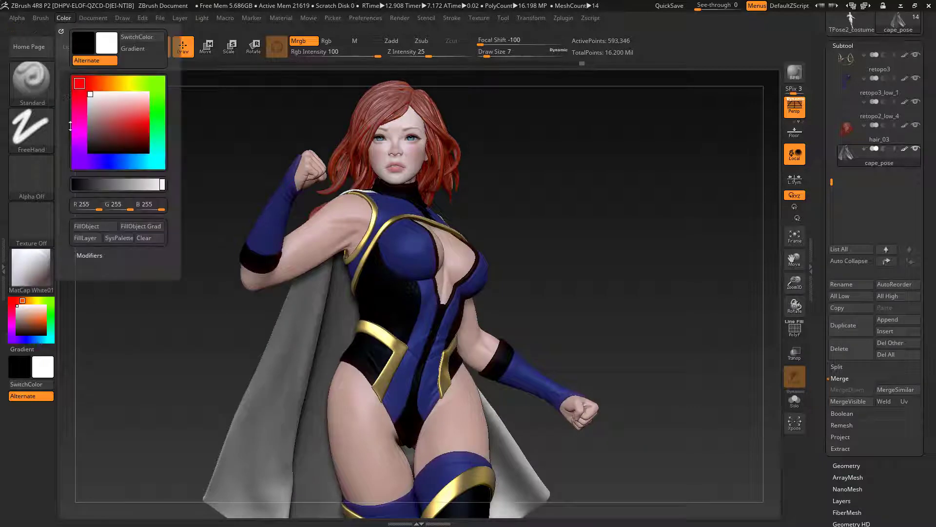
click(92, 228)
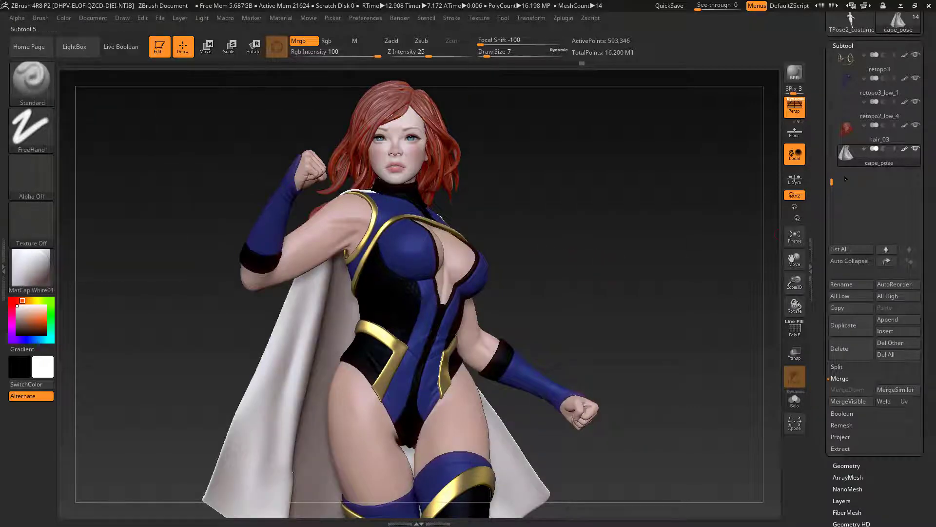
Step: Select the body subtool and render the finished figure with BPR from two slightly different angles
drag(831, 183, 831, 83)
click(913, 68)
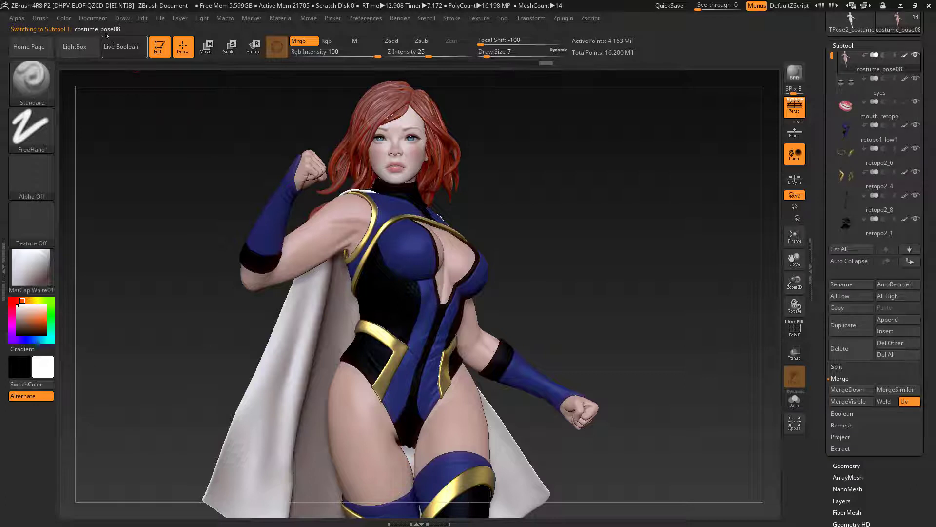
click(791, 78)
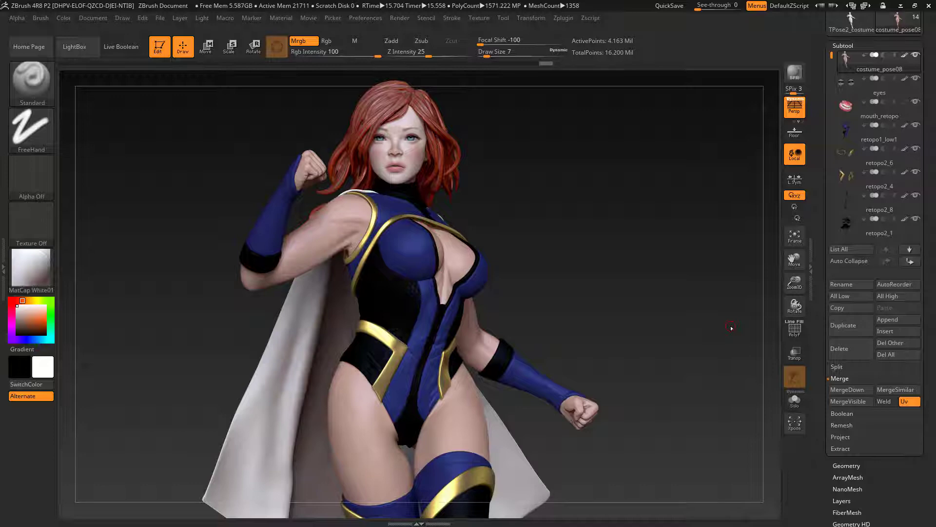
drag(624, 254, 650, 248)
key(shift+r)
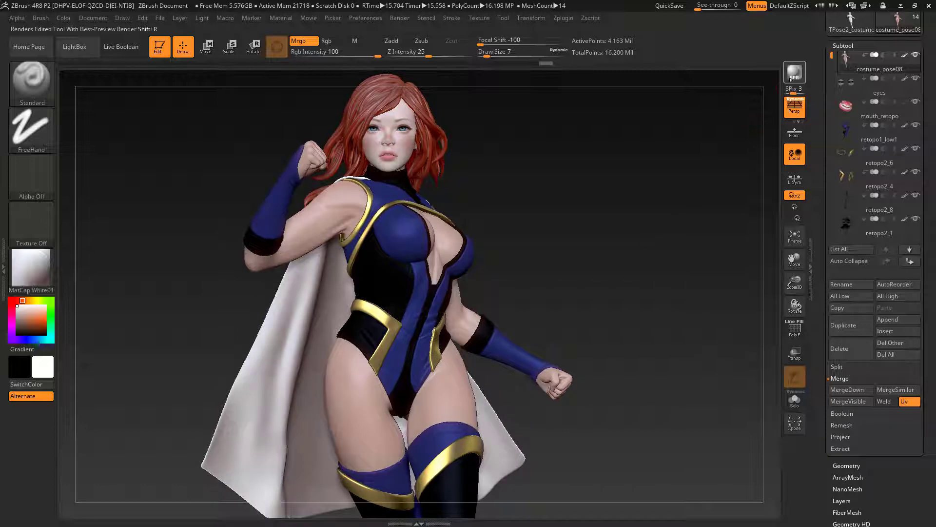